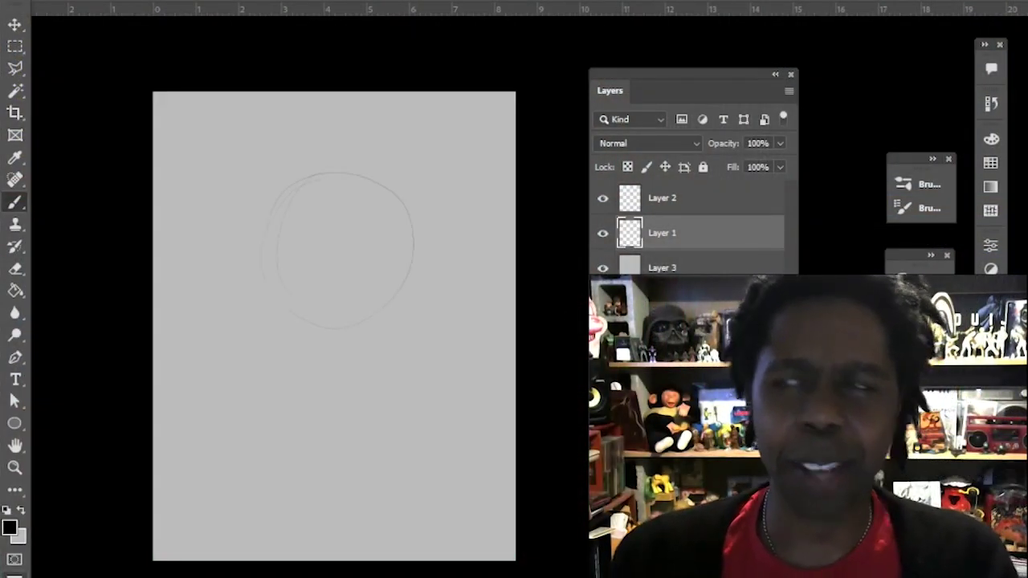
Sketch a light construction circle for the head and the front line of the face on Layer 1 with the Brush.
mouse_move(315, 175)
mouse_down()
mouse_move(267, 303)
mouse_move(268, 233)
mouse_move(322, 369)
mouse_up()
mouse_move(419, 174)
mouse_down()
mouse_move(418, 275)
mouse_move(327, 354)
mouse_move(401, 311)
mouse_move(317, 365)
mouse_up()
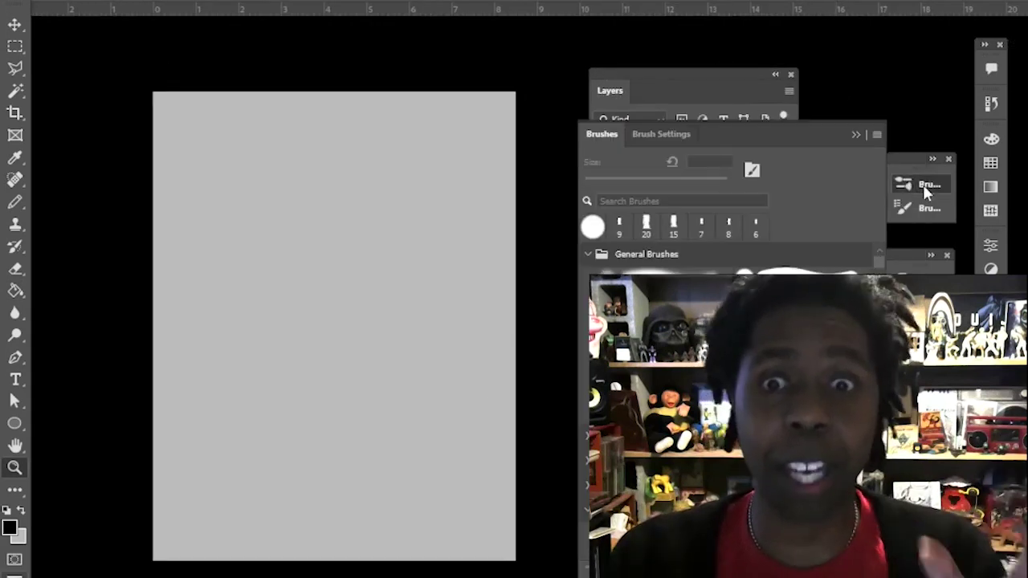
key(b)
drag(238, 427, 310, 348)
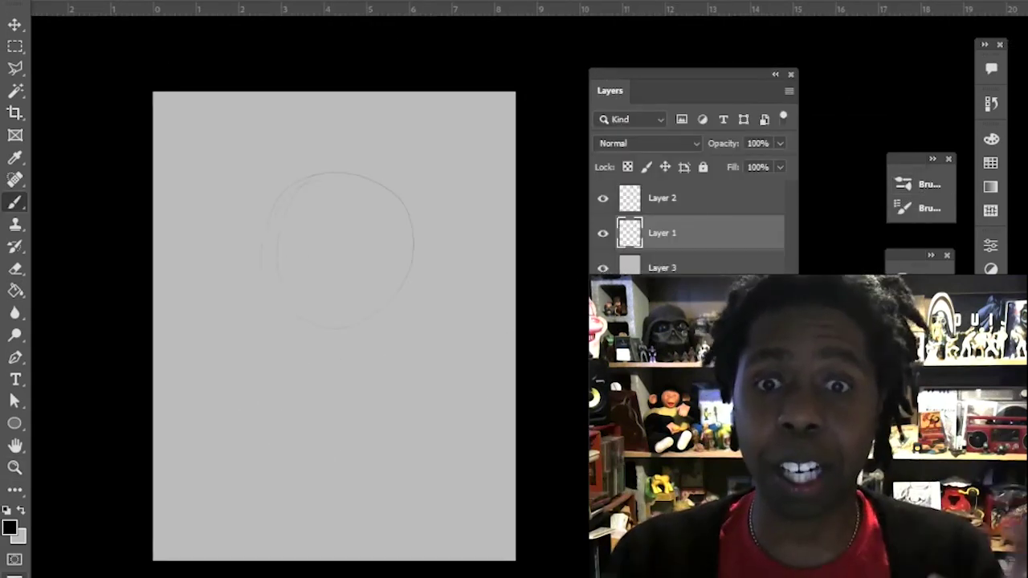
drag(320, 173, 258, 330)
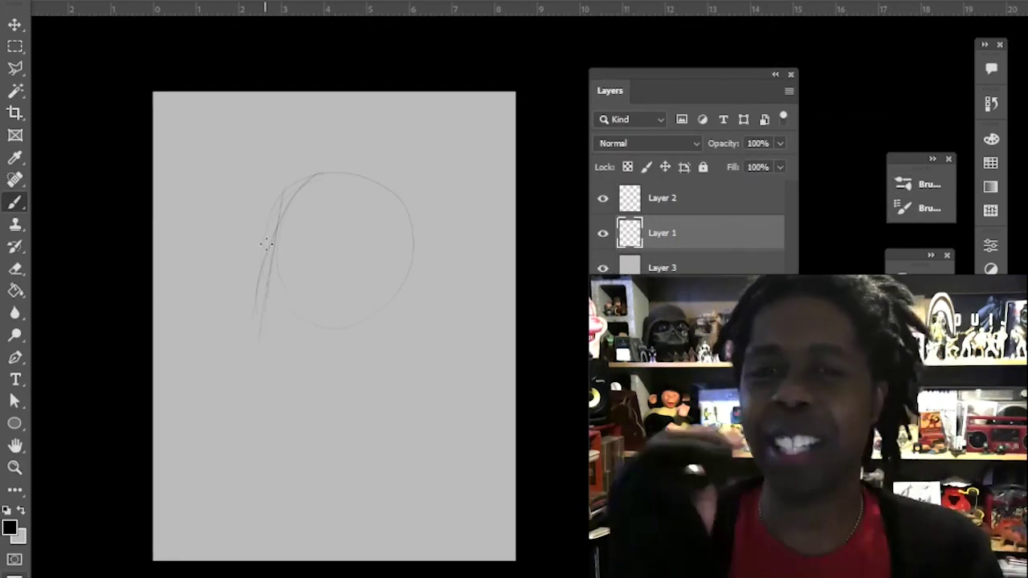
Rough in the outer skull contour, the jawline and both sides of the neck around the construction circle.
drag(281, 193, 315, 145)
drag(315, 145, 422, 179)
drag(422, 178, 432, 257)
drag(315, 370, 393, 313)
mouse_move(440, 287)
mouse_down()
mouse_move(399, 311)
mouse_move(426, 418)
mouse_up()
drag(296, 373, 308, 399)
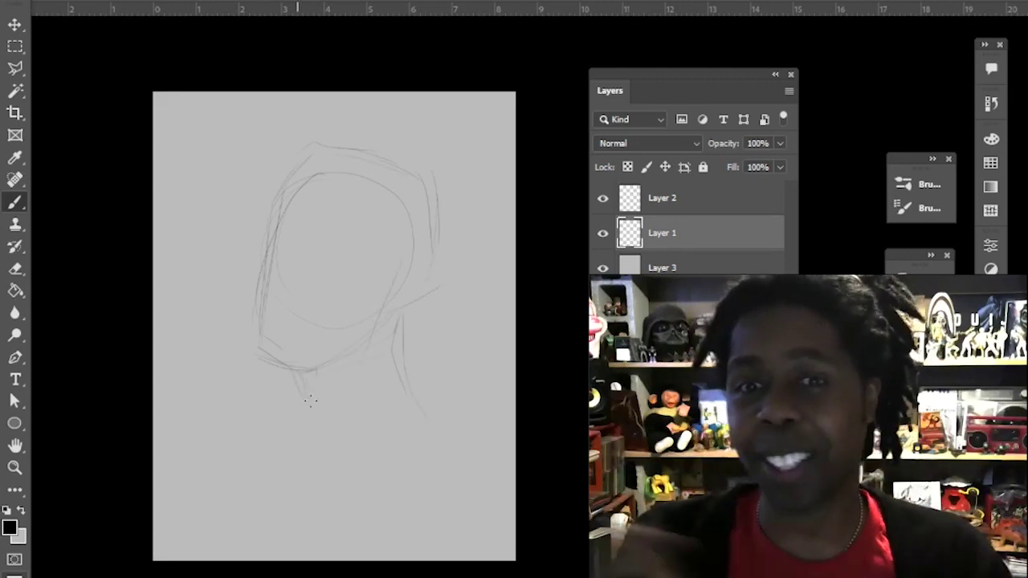
Sketch the rounded shoulders, upper arms and back of the figure below the neck.
drag(240, 482, 263, 556)
drag(356, 512, 359, 551)
mouse_move(303, 408)
mouse_down()
mouse_move(270, 415)
mouse_move(239, 466)
mouse_up()
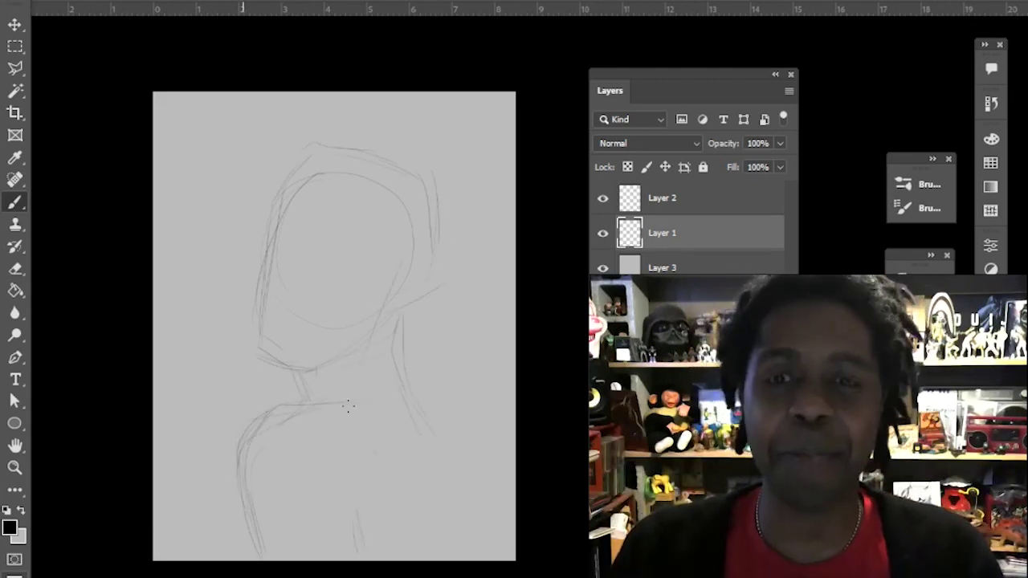
drag(408, 392, 453, 425)
mouse_move(455, 432)
mouse_down()
mouse_move(455, 480)
mouse_move(478, 530)
mouse_up()
drag(413, 450, 413, 552)
Add side-plane, centre and slanted eye guidelines to the head, and reinforce the skull and neck contours.
drag(269, 183, 264, 368)
drag(381, 221, 375, 297)
drag(401, 210, 370, 346)
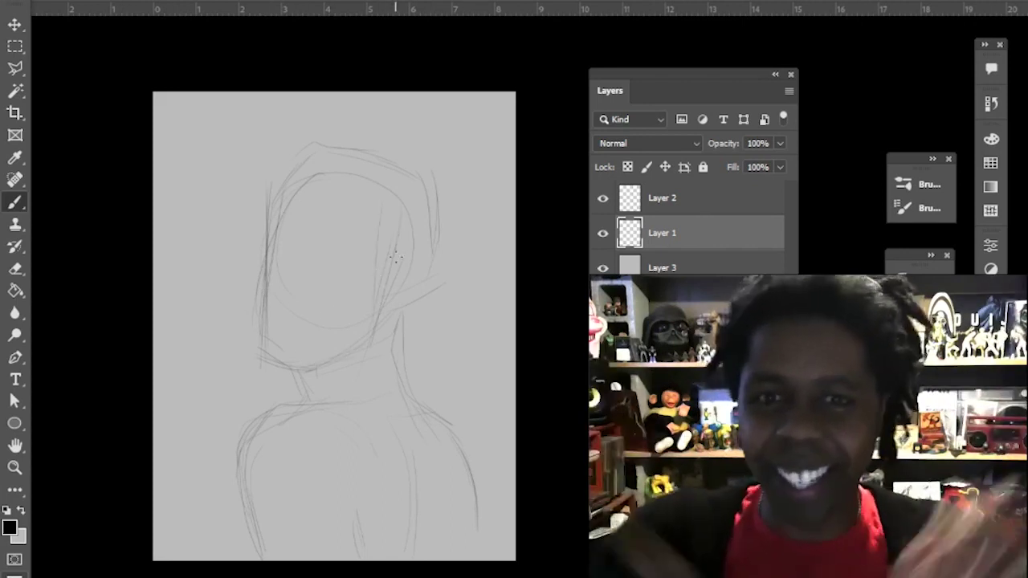
drag(297, 169, 436, 217)
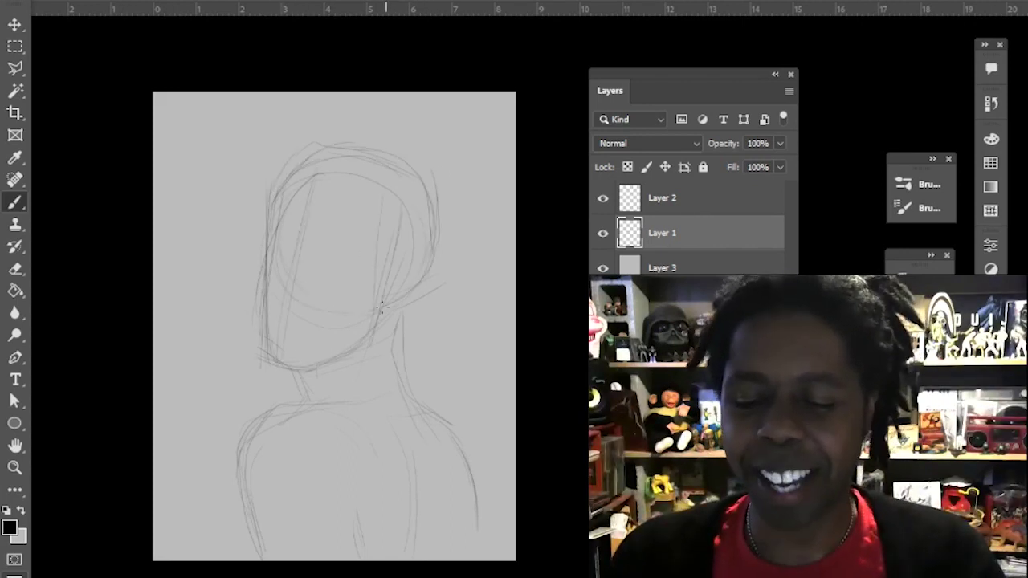
drag(275, 239, 384, 269)
drag(271, 259, 365, 273)
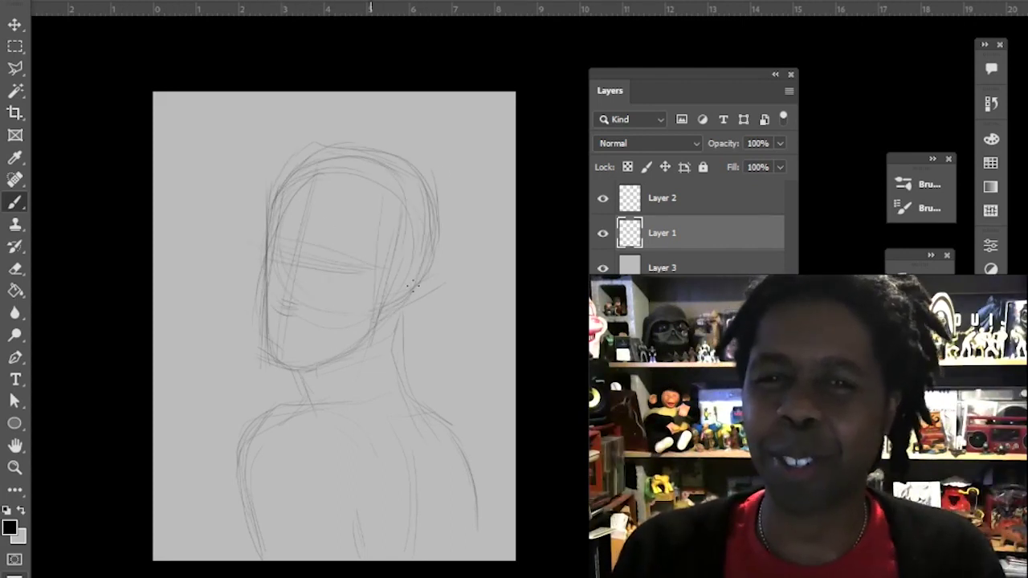
drag(397, 313, 413, 397)
drag(306, 369, 318, 403)
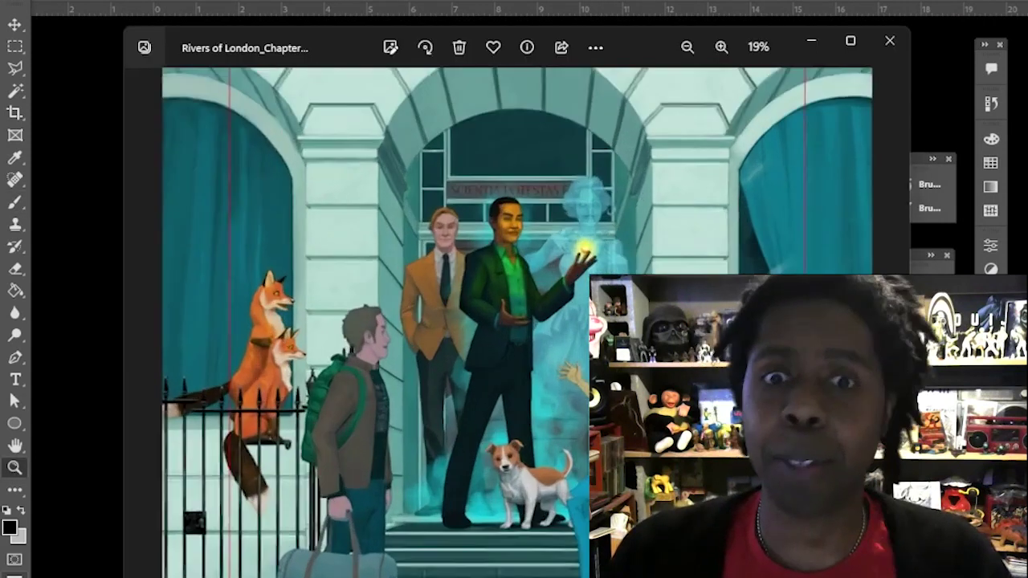
Examine the maid at the window up close in the Rivers of London reference image, and put the image away.
scroll(792, 239, up, 8)
drag(124, 27, 431, 31)
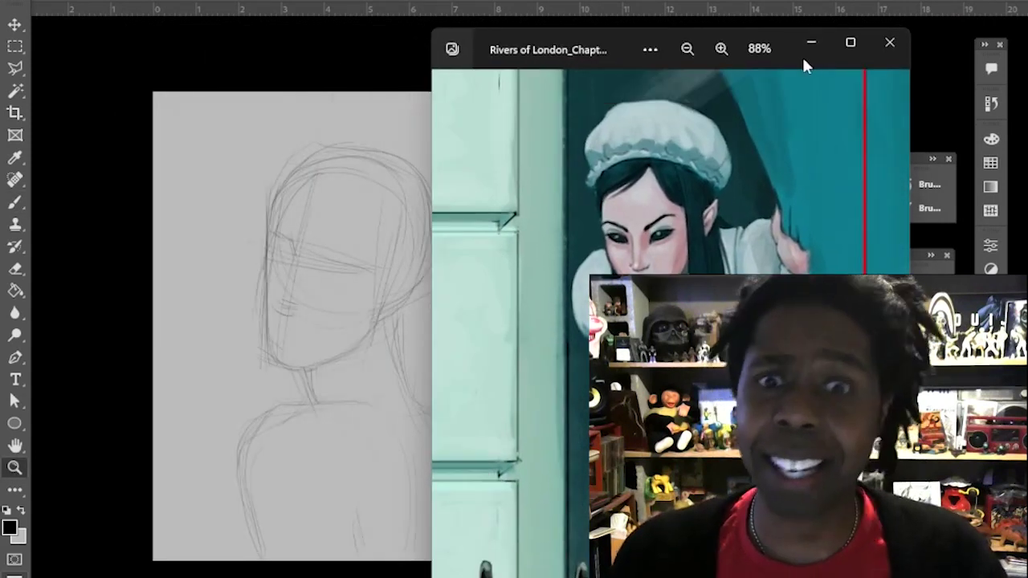
click(812, 41)
Sketch the brow line, nose, lips and inner eye marks along the face guidelines.
click(394, 306)
drag(238, 234, 363, 263)
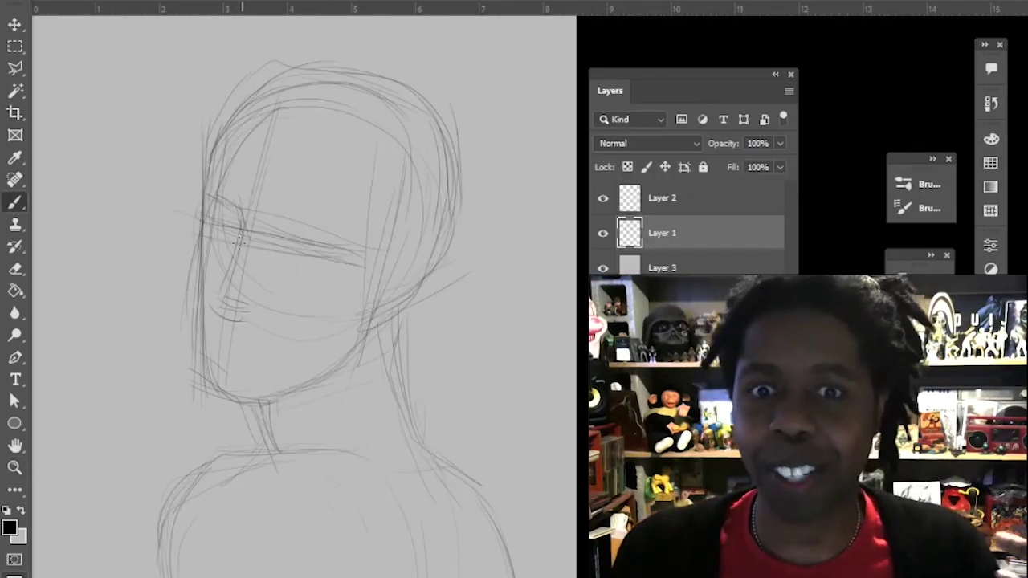
drag(214, 328, 247, 343)
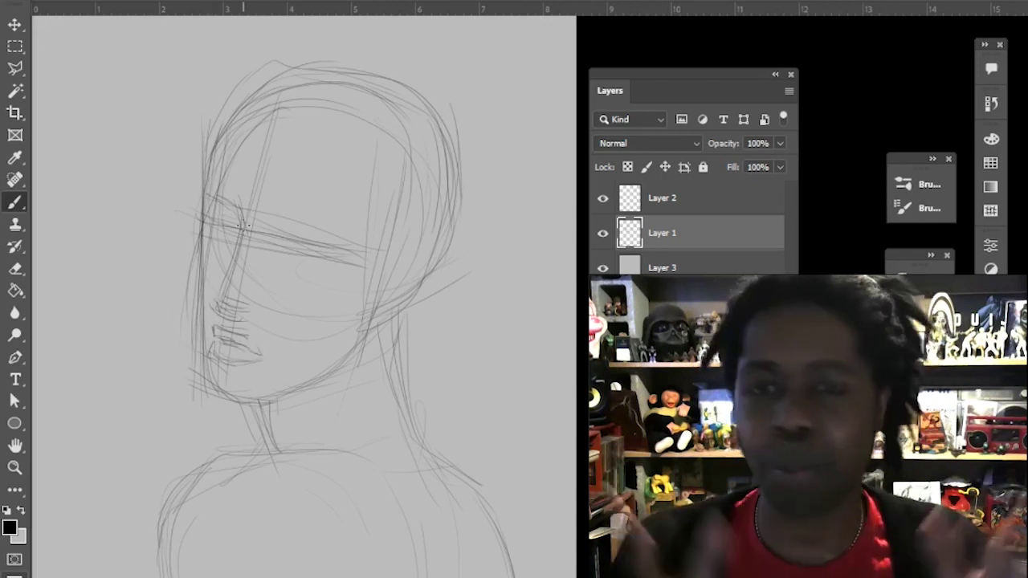
drag(284, 218, 275, 245)
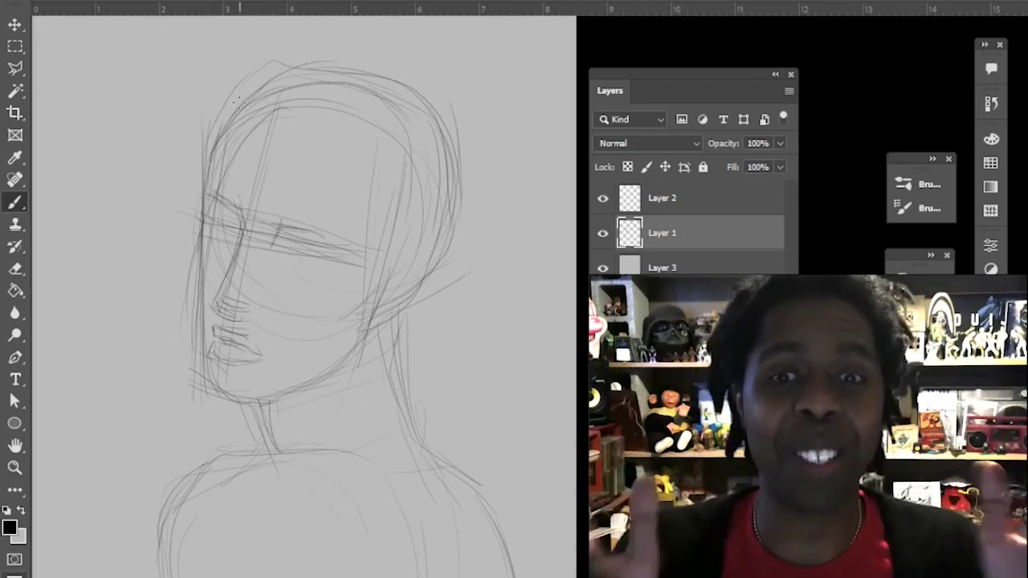
Flip the canvas horizontally.
click(61, 1)
mouse_move(160, 123)
click(281, 199)
Sketch the pointed ear, the collar around the neck and the almond-shaped near eye.
mouse_move(151, 253)
mouse_down()
mouse_move(172, 303)
mouse_move(215, 278)
mouse_up()
drag(348, 402, 332, 450)
drag(180, 401, 344, 436)
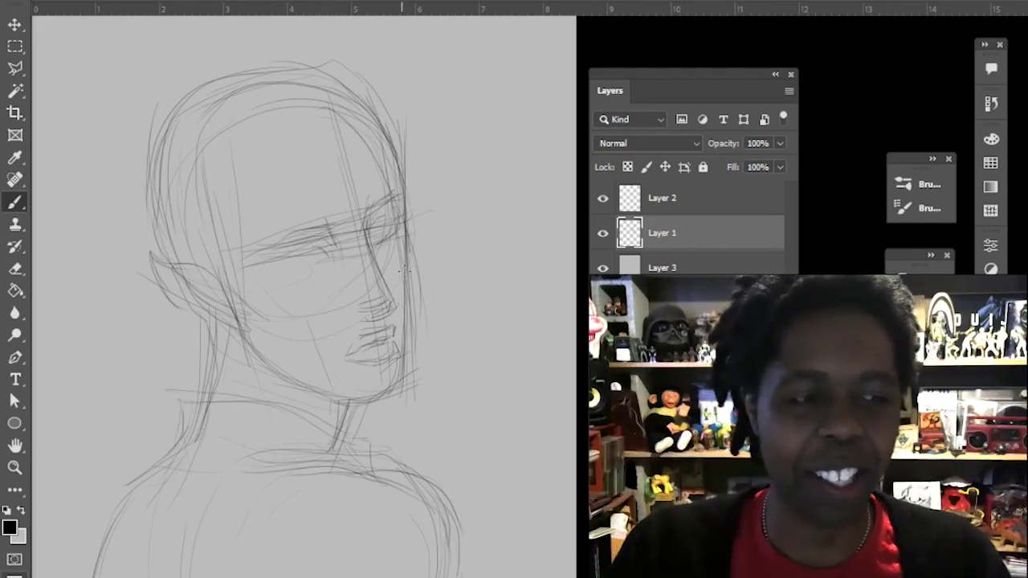
drag(272, 273, 318, 252)
drag(312, 252, 335, 265)
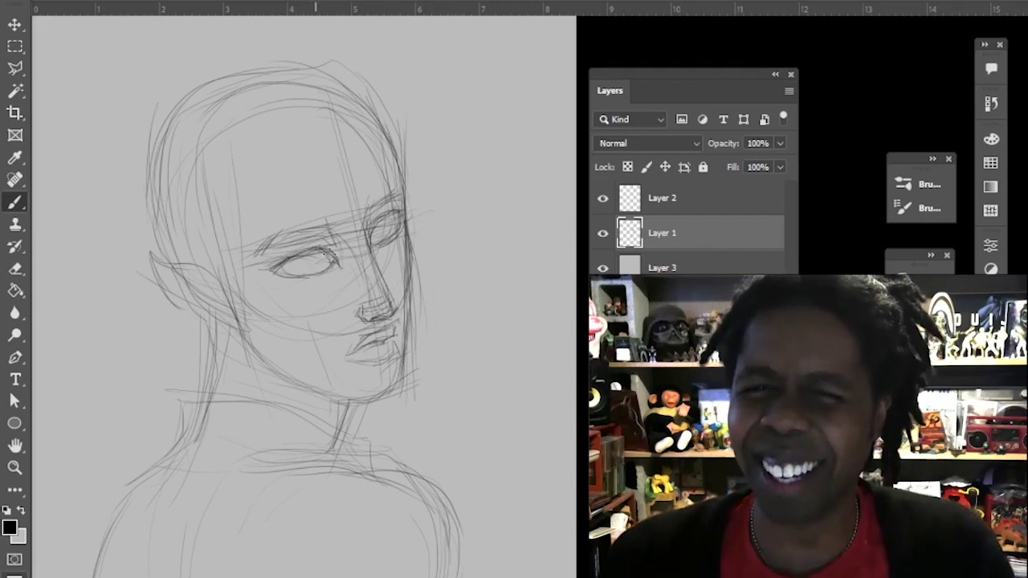
Flip the canvas horizontally again and define the shape of the lips with darker strokes.
click(138, 8)
mouse_move(212, 121)
click(337, 199)
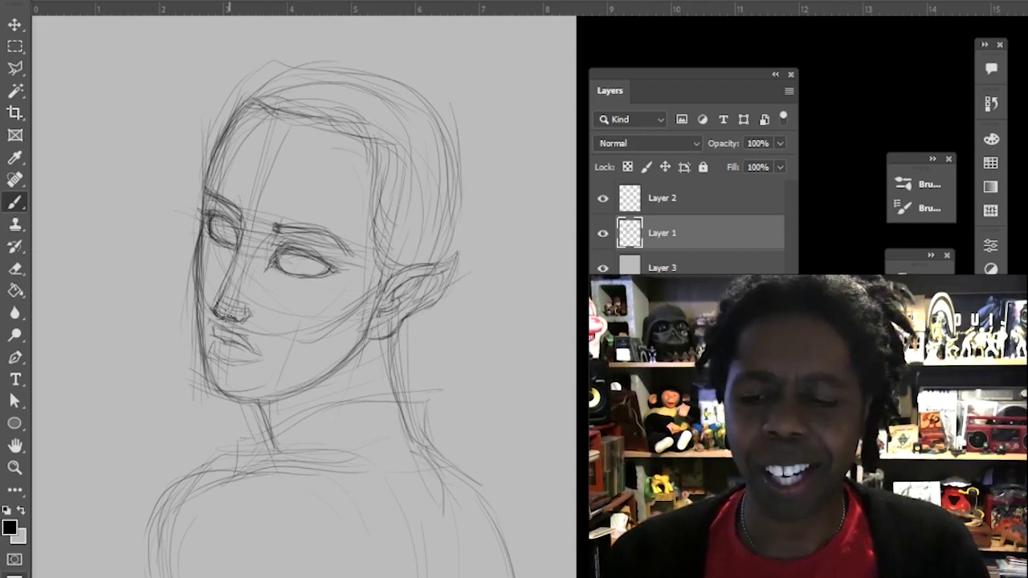
drag(213, 347, 250, 363)
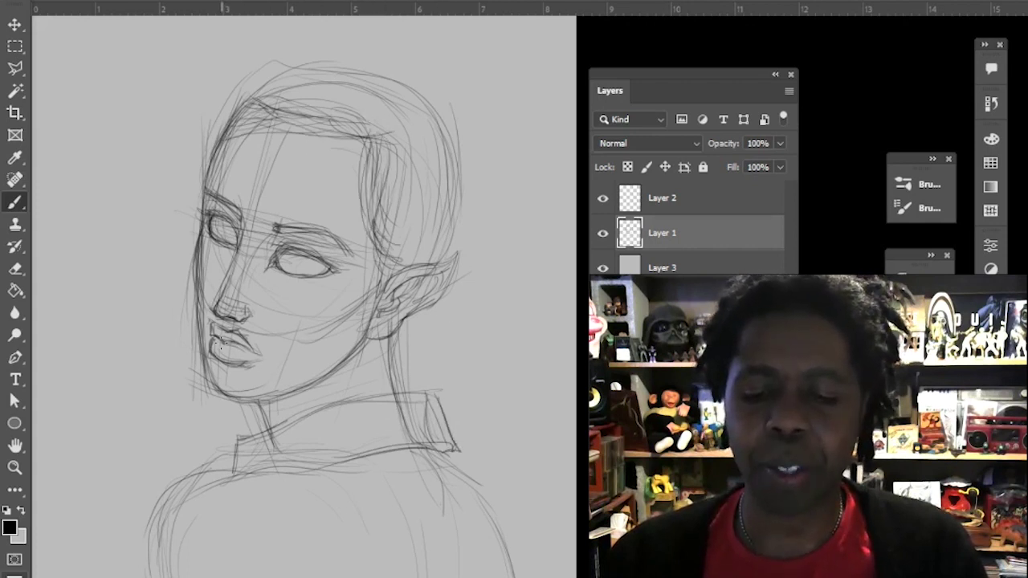
drag(214, 339, 244, 349)
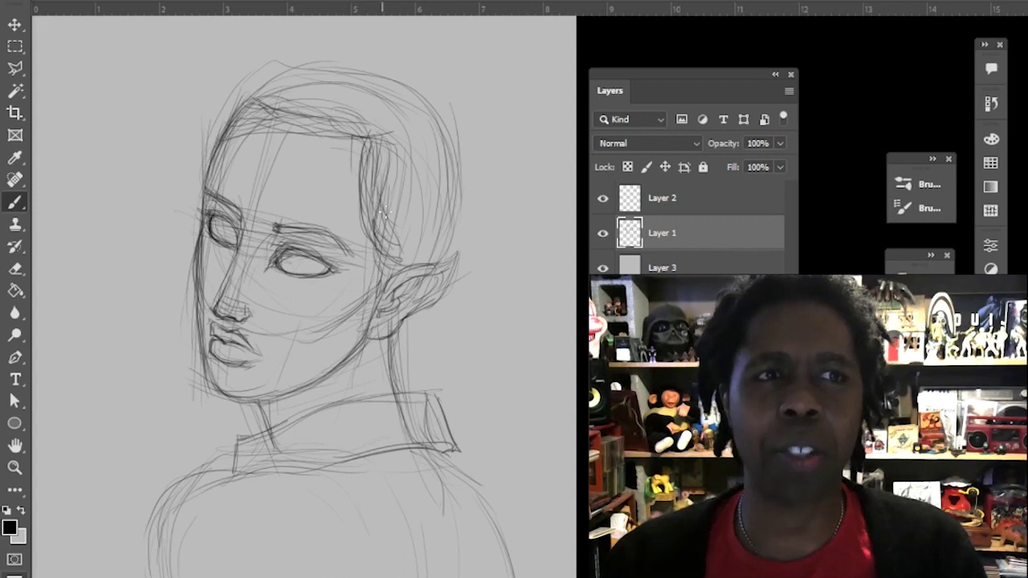
Sketch hair strands falling from the temple past the ear, and reinforce the near shoulder's contour.
drag(390, 144, 384, 321)
mouse_move(376, 257)
mouse_down()
mouse_move(367, 389)
mouse_move(305, 461)
mouse_move(234, 463)
mouse_move(145, 540)
mouse_up()
drag(321, 480, 180, 485)
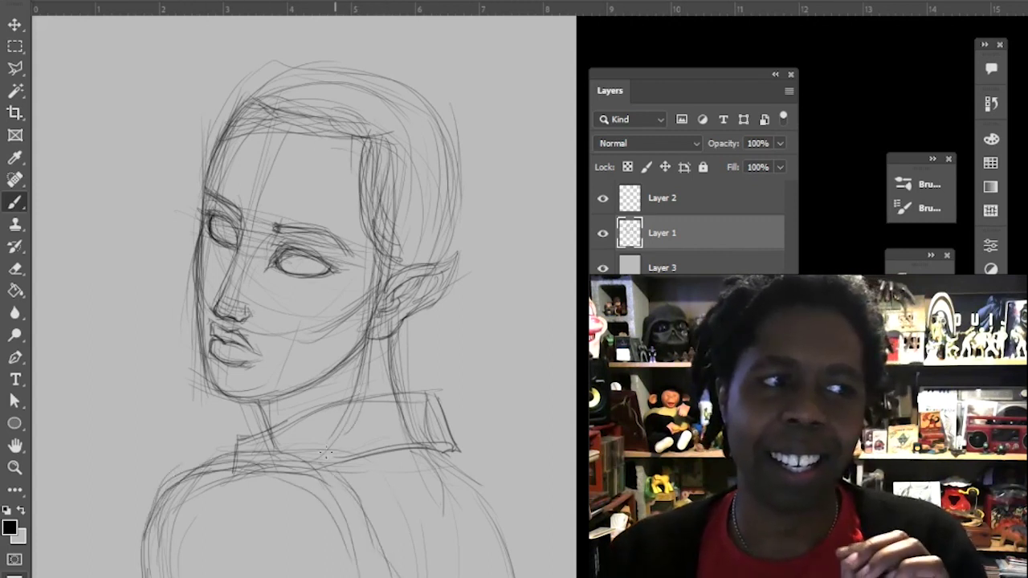
Draw the wide back part of the collar and long hair strands falling behind the ear and down the back.
drag(478, 480, 341, 485)
mouse_move(483, 448)
mouse_down()
mouse_move(480, 482)
mouse_move(521, 577)
mouse_up()
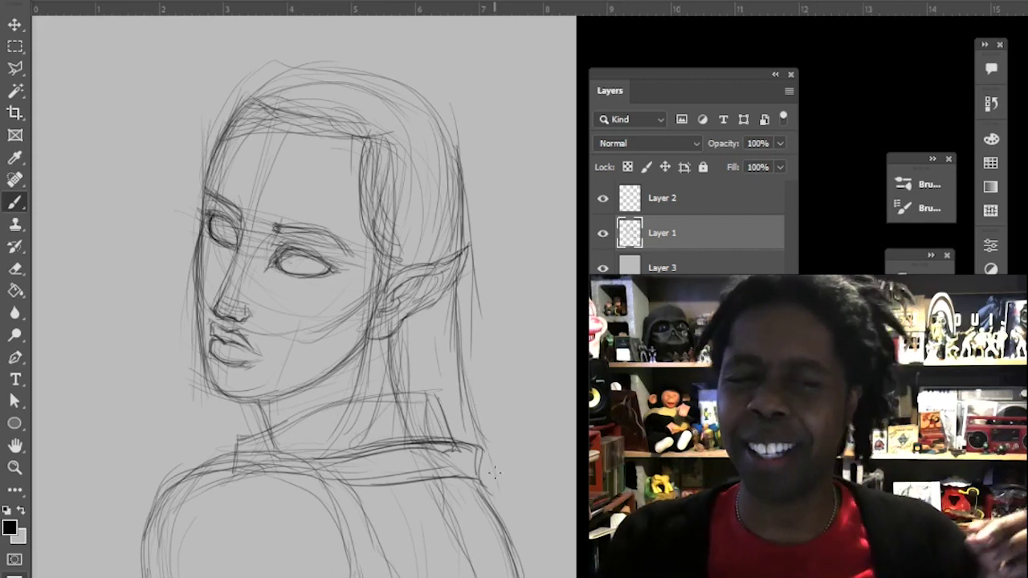
drag(478, 448, 493, 511)
drag(459, 319, 503, 523)
drag(387, 390, 367, 577)
drag(484, 332, 472, 434)
Build up the hair's outline over the crown and back of the head, and strengthen the eyes and brows.
drag(215, 234, 352, 237)
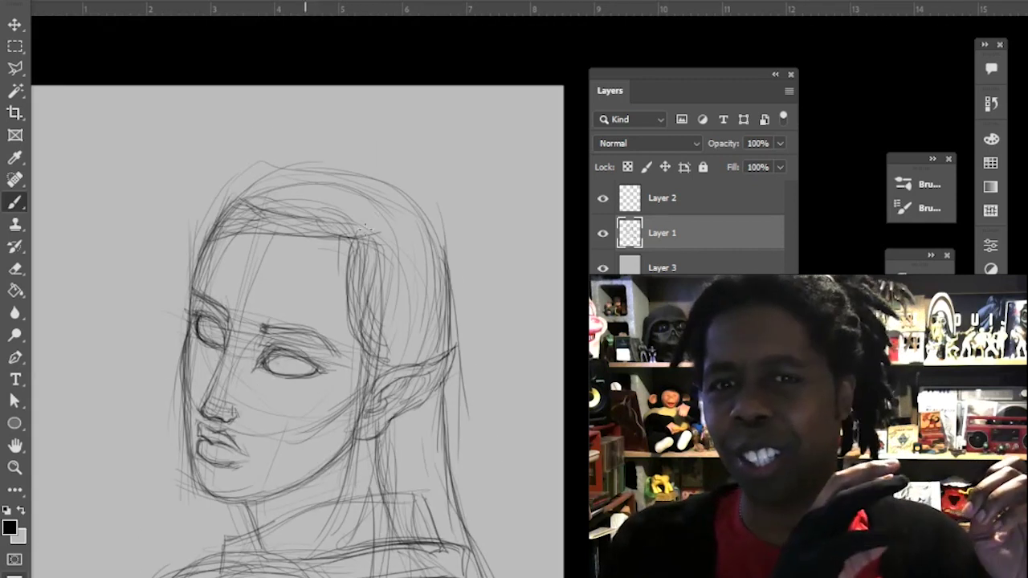
drag(204, 241, 395, 175)
drag(346, 221, 413, 206)
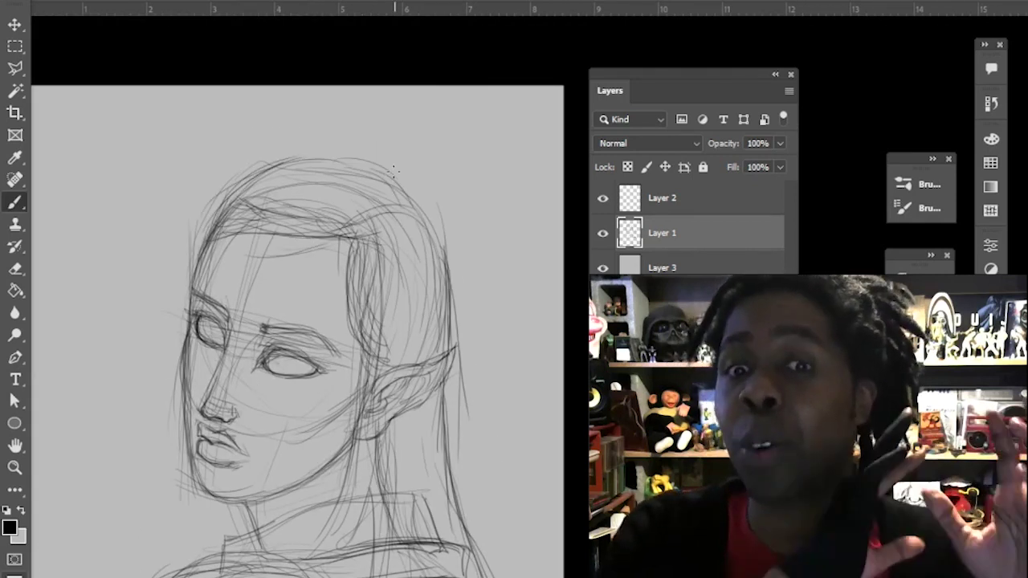
drag(395, 171, 449, 265)
mouse_move(206, 362)
mouse_down()
mouse_move(239, 233)
mouse_move(206, 343)
mouse_up()
mouse_move(260, 306)
mouse_down()
mouse_move(296, 306)
mouse_move(337, 331)
mouse_up()
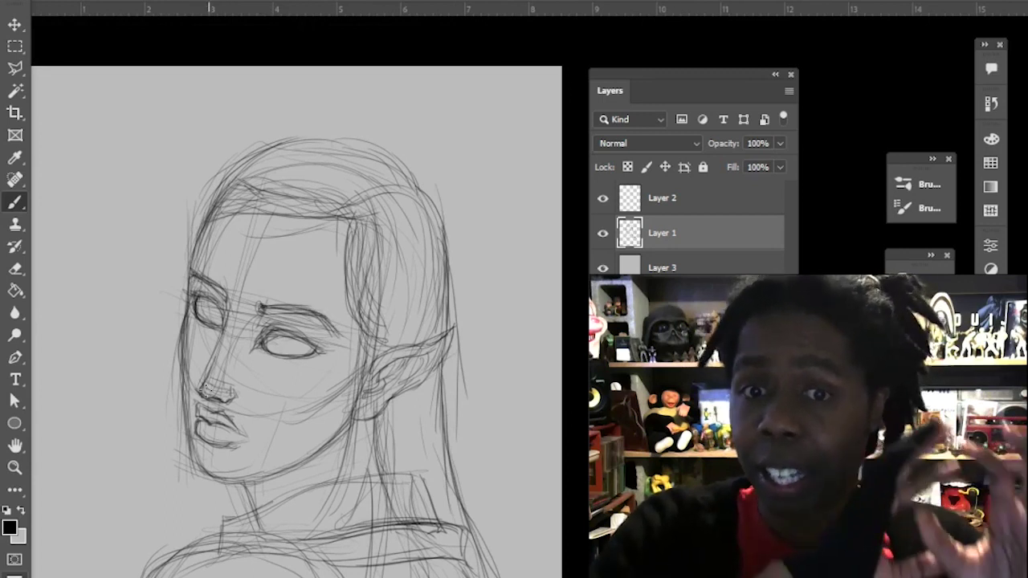
Flip the canvas horizontally to mirror the portrait.
click(65, 1)
mouse_move(161, 124)
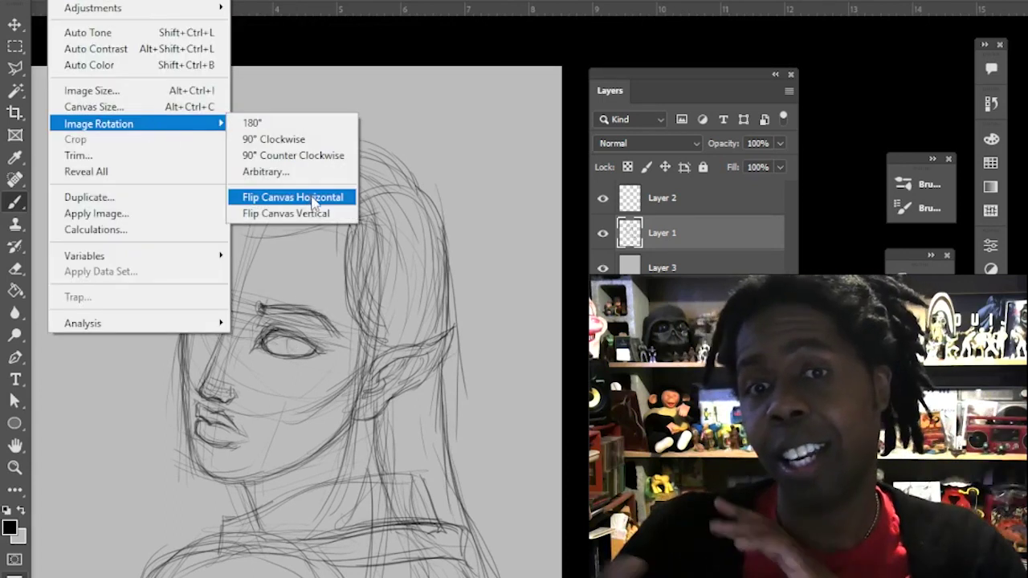
click(313, 197)
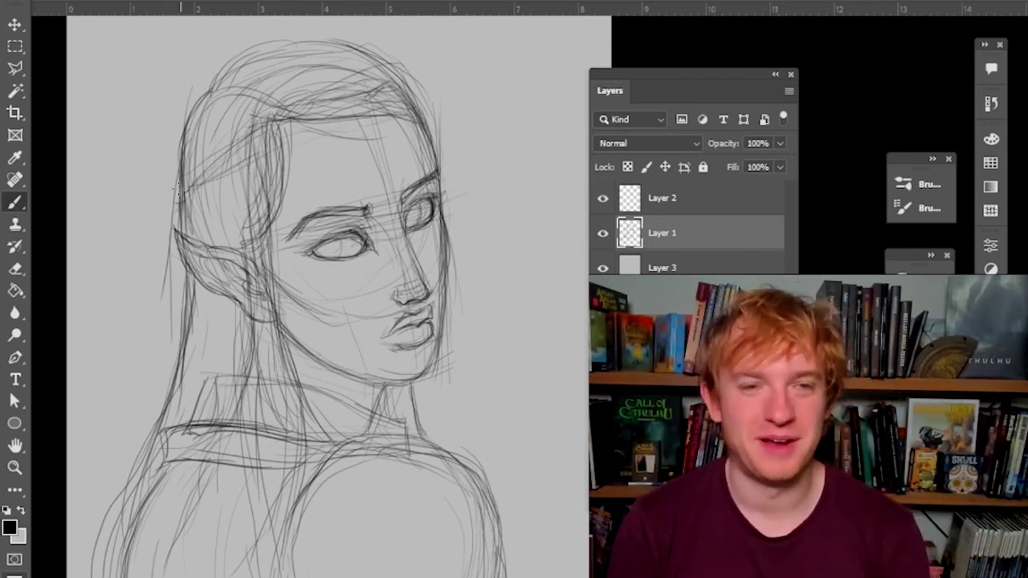
Sketch a maid's cap on the head, with a ruffled band running across the forehead to behind the ear.
drag(186, 178, 267, 125)
drag(319, 98, 407, 73)
drag(164, 193, 153, 221)
drag(153, 221, 243, 152)
drag(363, 95, 408, 79)
mouse_move(407, 73)
mouse_down()
mouse_move(438, 114)
mouse_move(320, 116)
mouse_move(241, 159)
mouse_up()
drag(484, 246, 492, 374)
drag(388, 132, 446, 202)
drag(149, 260, 186, 323)
drag(226, 157, 133, 282)
drag(315, 121, 434, 161)
drag(412, 137, 444, 208)
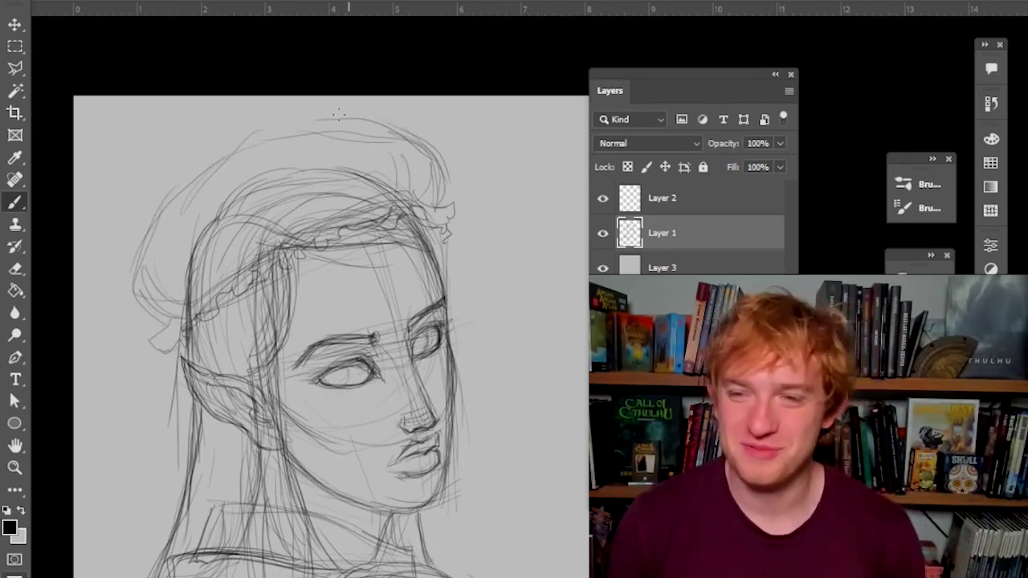
Enlarge and round out the puffy crown of the cap with repeated contour strokes.
drag(390, 122, 167, 202)
drag(443, 173, 161, 223)
drag(346, 110, 145, 249)
drag(164, 208, 132, 289)
drag(443, 241, 466, 201)
Add strokes to the hair beside the face and darken the cap's ruffled band.
drag(268, 286, 277, 402)
drag(426, 450, 389, 308)
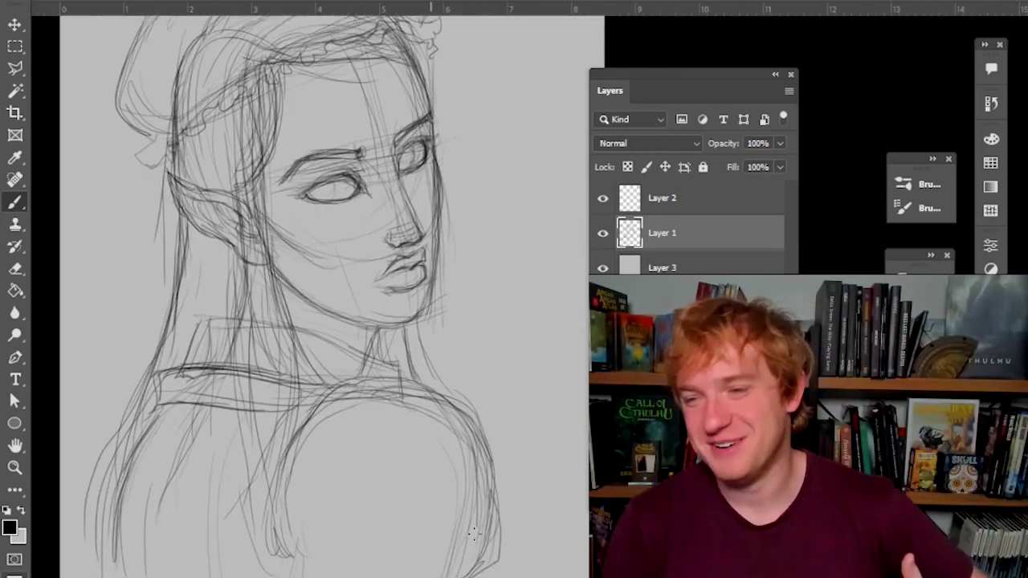
drag(402, 265, 419, 420)
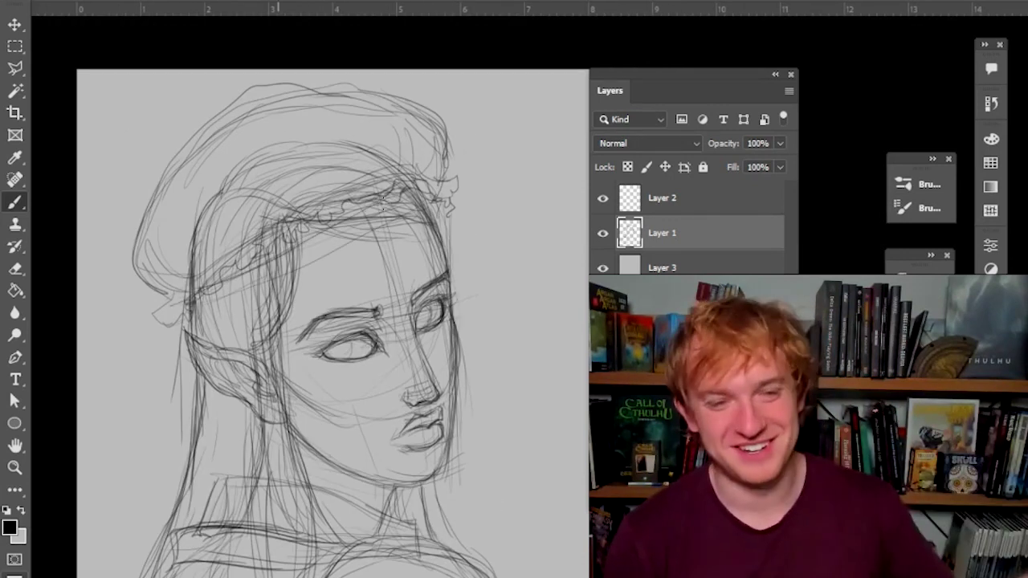
drag(355, 214, 431, 198)
drag(230, 282, 378, 209)
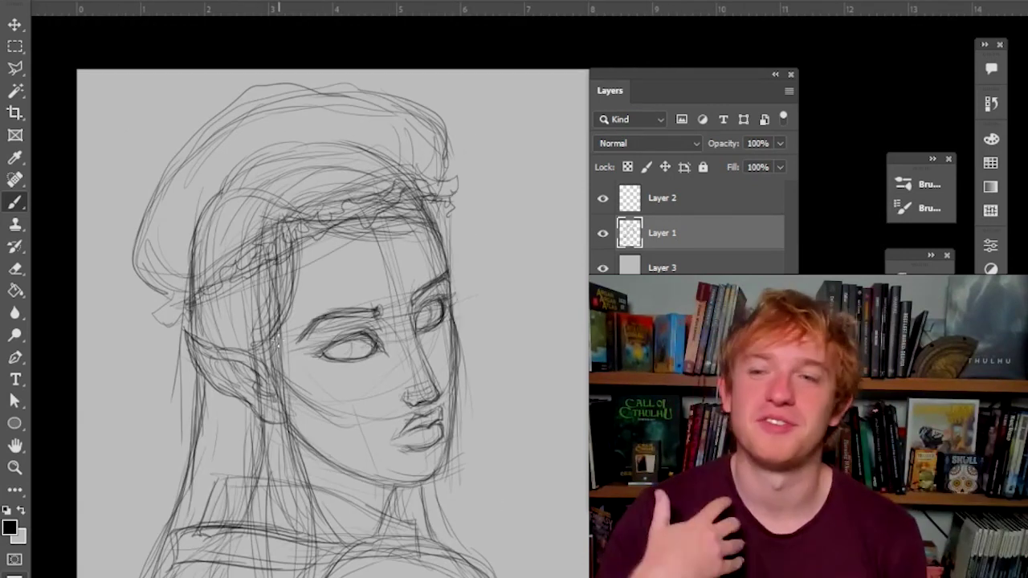
Flip the canvas horizontally and darken the cap's ruffle above the forehead.
click(298, 197)
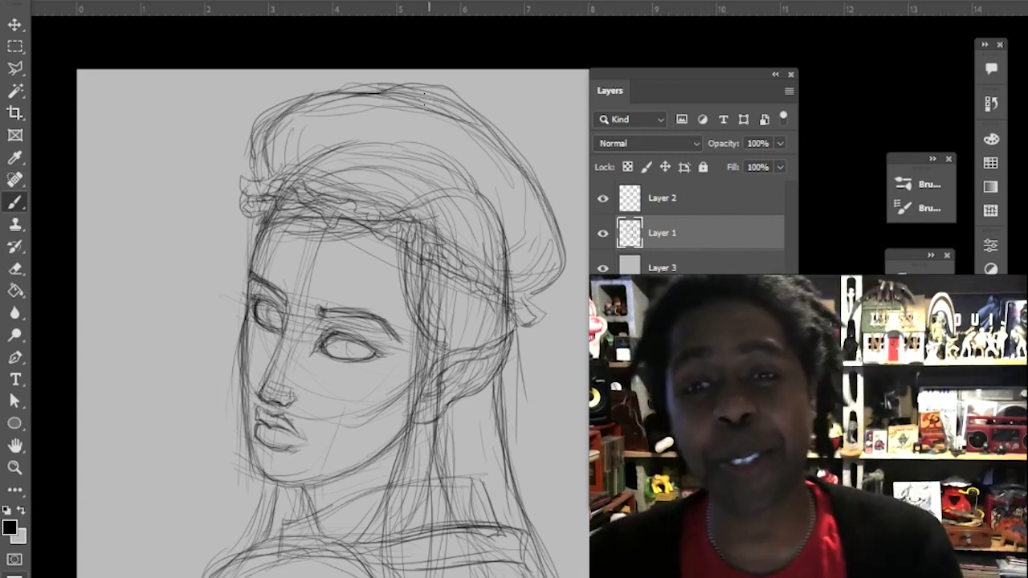
drag(531, 138, 498, 58)
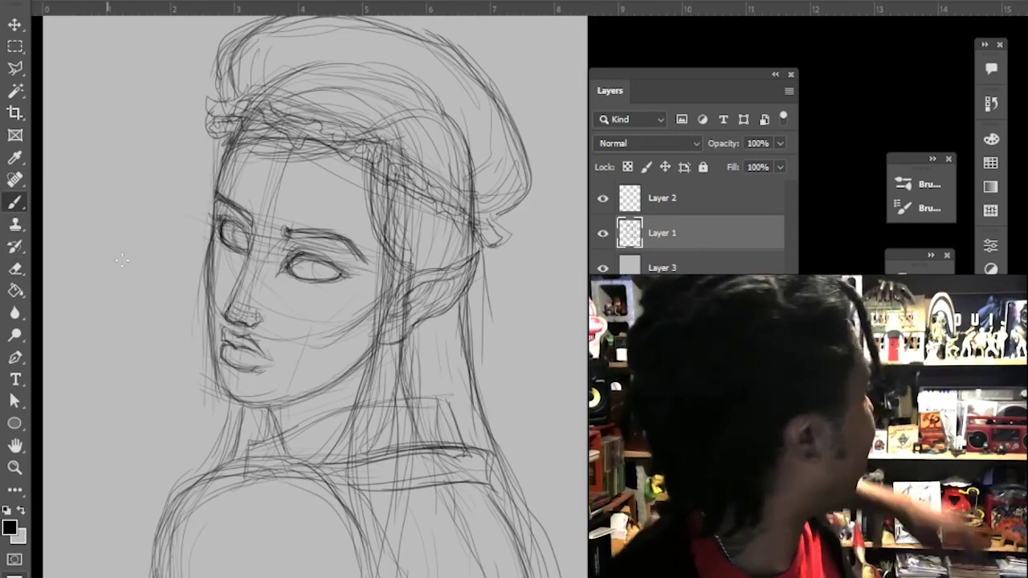
drag(212, 125, 236, 121)
drag(241, 136, 243, 109)
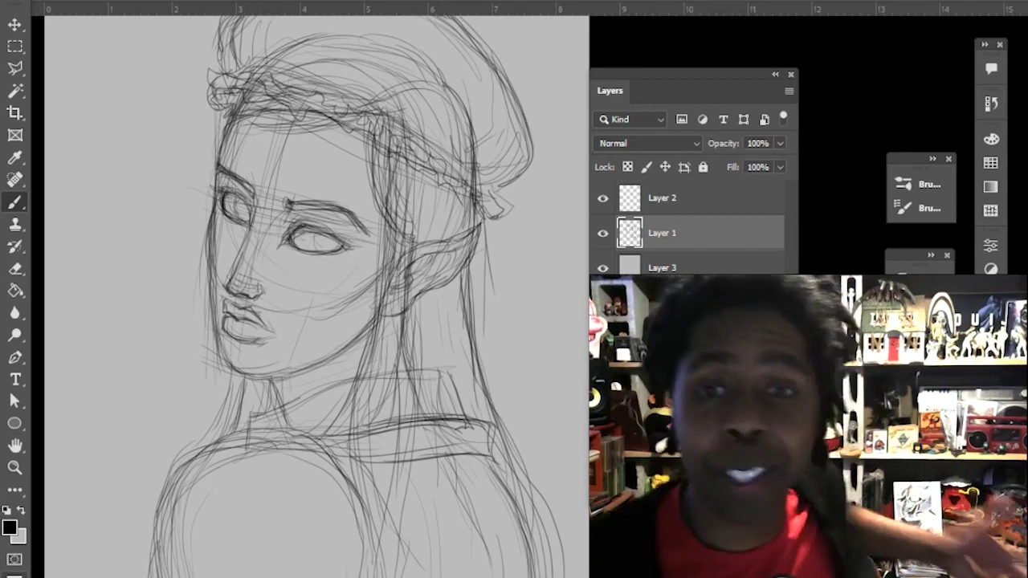
Scale the sketch on Layer 1 down slightly with Free Transform and apply the transformation.
drag(439, 309, 438, 393)
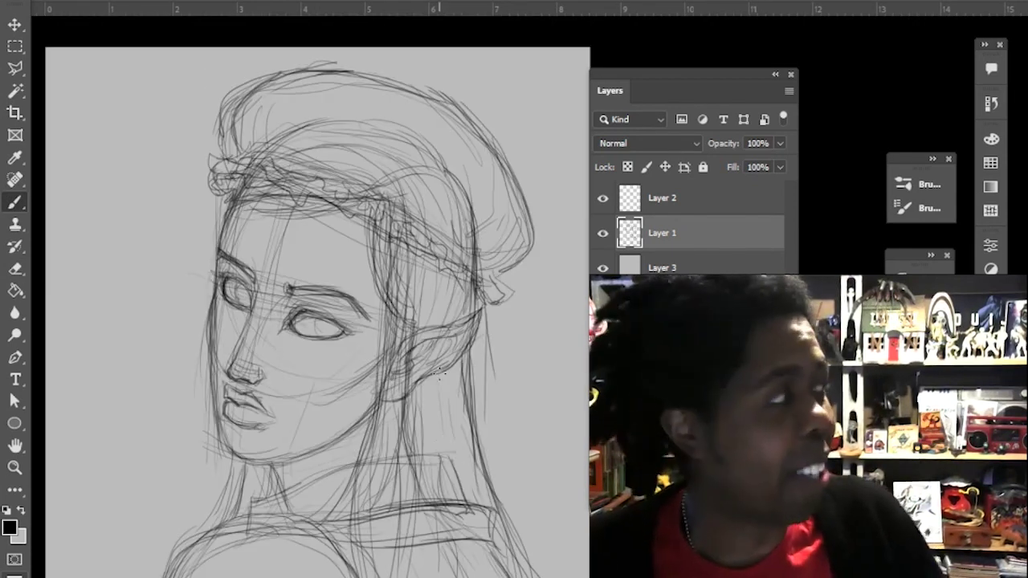
drag(315, 428, 315, 394)
mouse_move(371, 482)
mouse_down()
mouse_move(350, 420)
mouse_move(353, 387)
mouse_up()
ctrl+alt+click(330, 522)
key(v)
key(ctrl+t)
drag(453, 151, 445, 162)
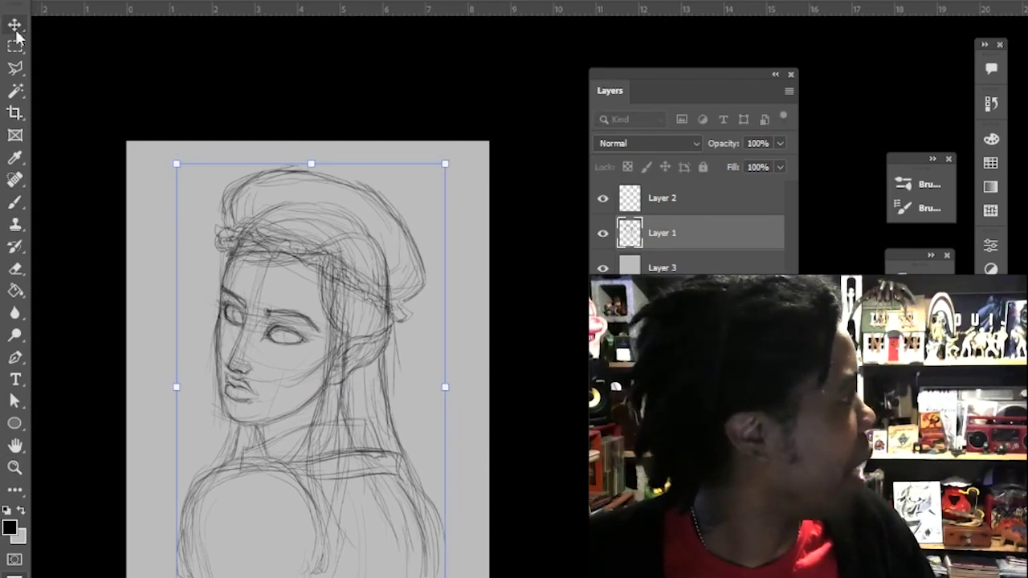
click(15, 28)
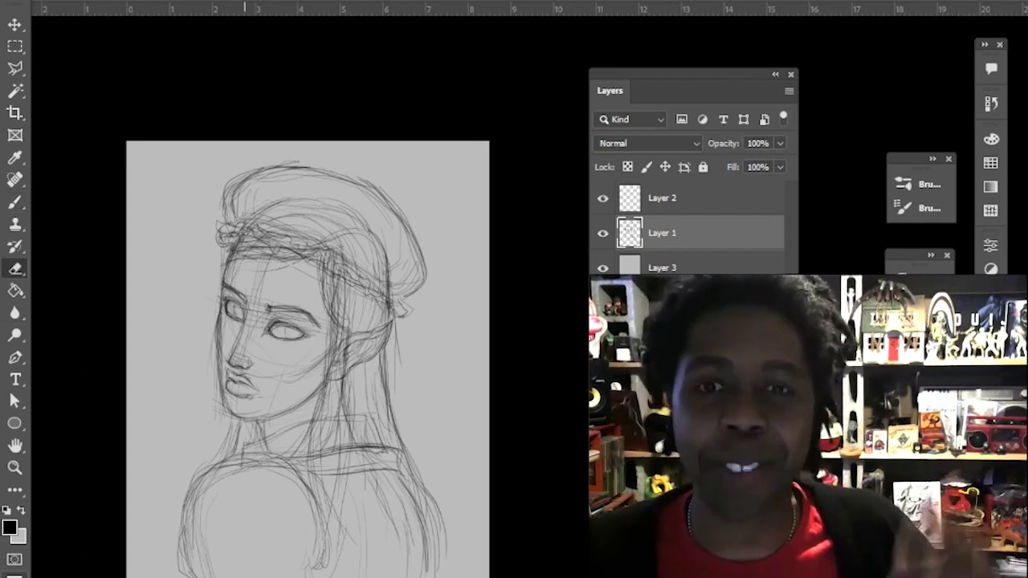
Fade the rough sketch on Layer 1 to 18% opacity and add a new layer above it for line art.
drag(747, 164, 724, 165)
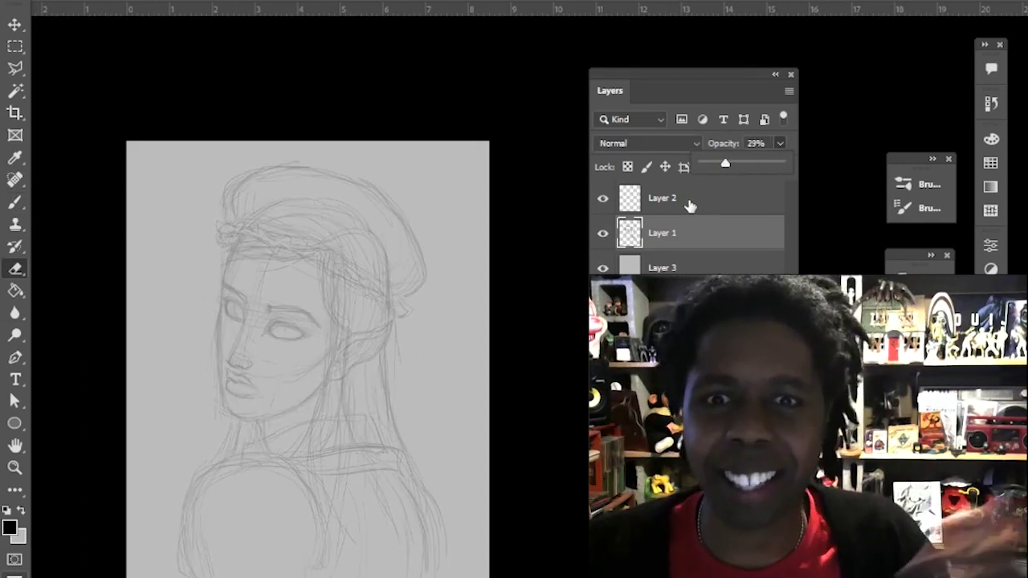
click(689, 201)
ctrl+click(377, 315)
drag(413, 329, 474, 335)
click(691, 234)
click(780, 143)
drag(726, 165, 715, 165)
key(b)
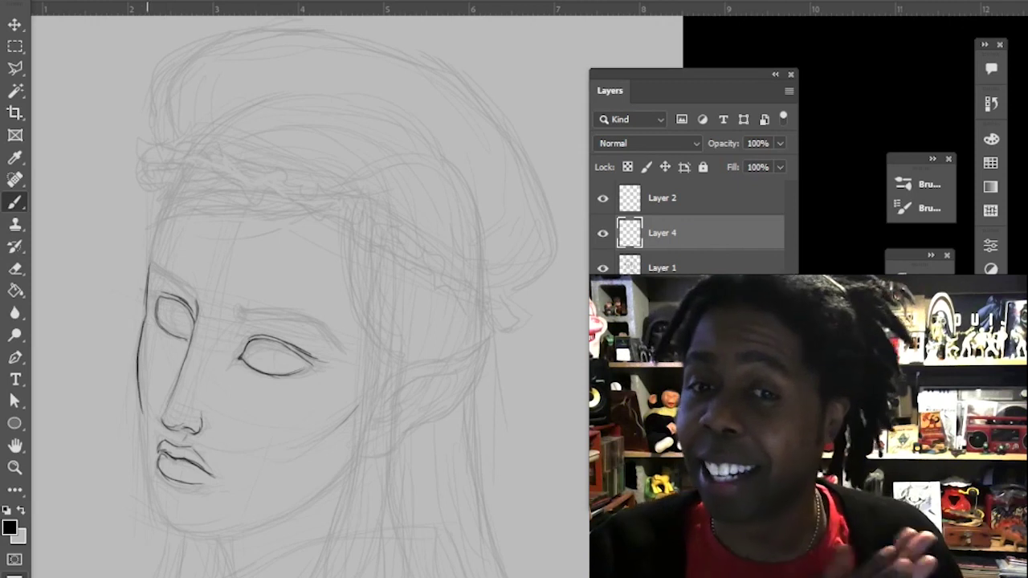
Trace the far cheek, chin and jaw outline with clean lines over the faded sketch.
drag(140, 406, 155, 512)
drag(375, 487, 383, 442)
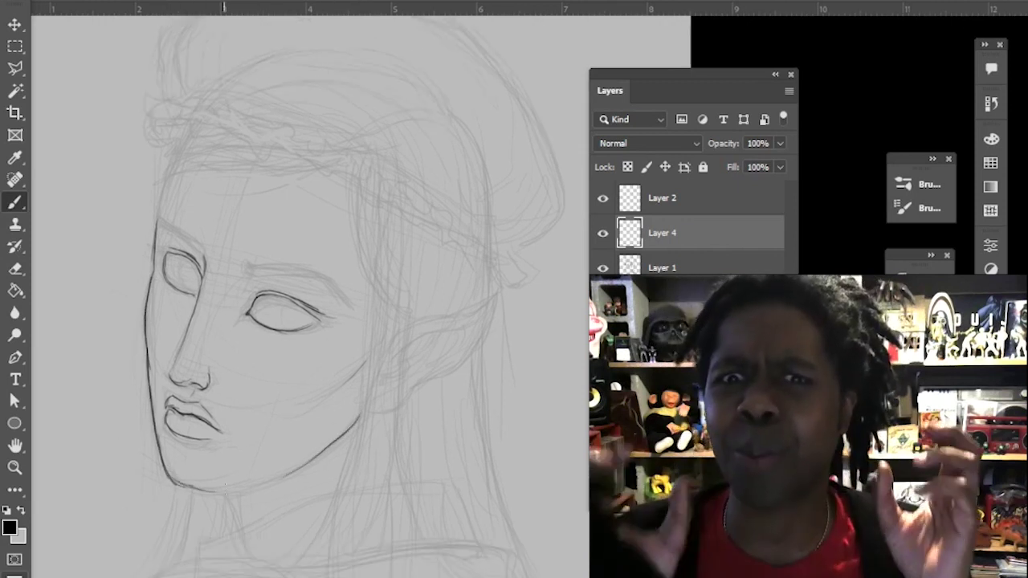
drag(459, 418, 454, 498)
Trace the forehead edge, the hairline strands and the eyebrows on Layer 4.
drag(152, 307, 171, 259)
mouse_move(444, 348)
mouse_down()
mouse_move(464, 374)
mouse_move(408, 324)
mouse_up()
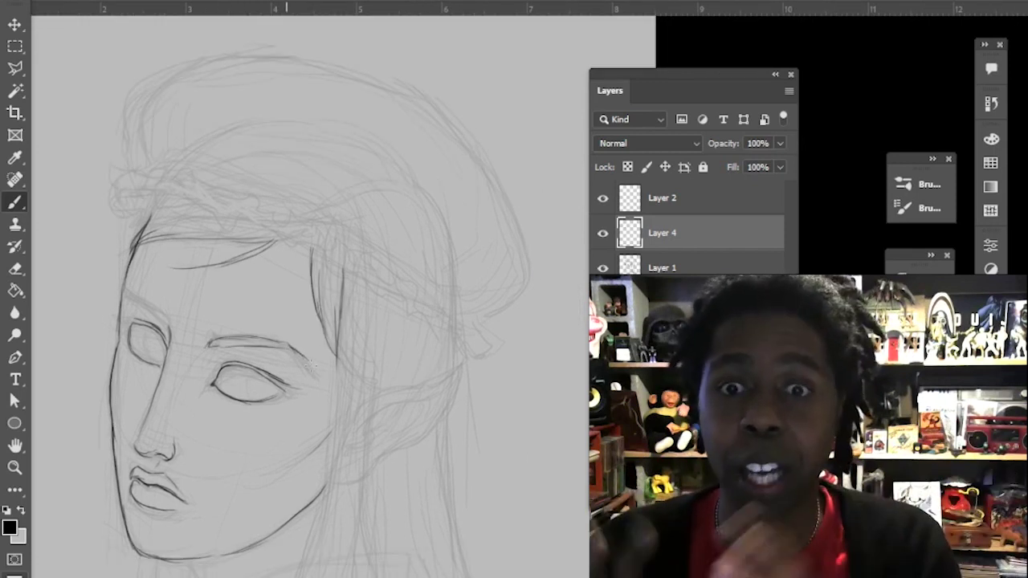
drag(125, 292, 169, 328)
Draw the clean lines of the neck and the collar beneath the jaw.
drag(413, 482, 440, 354)
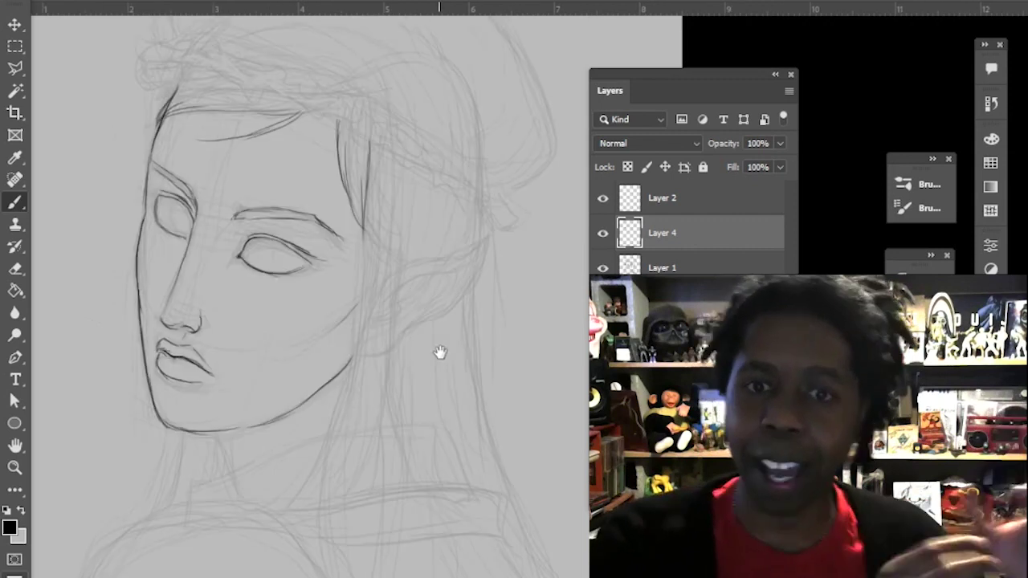
drag(364, 448, 376, 425)
drag(229, 412, 245, 450)
drag(327, 417, 202, 467)
mouse_move(202, 467)
mouse_down()
mouse_move(201, 480)
mouse_move(213, 482)
mouse_up()
Trace the long hair strands in front of the ear and behind the neck.
mouse_move(471, 317)
mouse_down()
mouse_move(423, 411)
mouse_move(423, 342)
mouse_up()
drag(358, 239, 333, 401)
drag(395, 251, 387, 391)
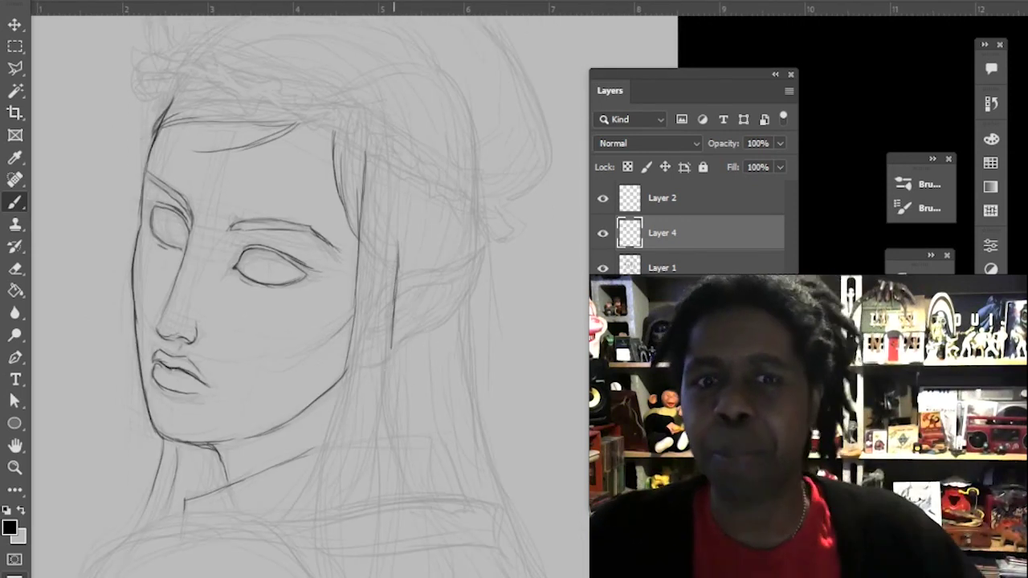
drag(161, 446, 135, 517)
Outline the rounded near shoulder and the collar strands that meet it.
drag(344, 450, 419, 282)
drag(233, 351, 143, 482)
drag(209, 402, 186, 434)
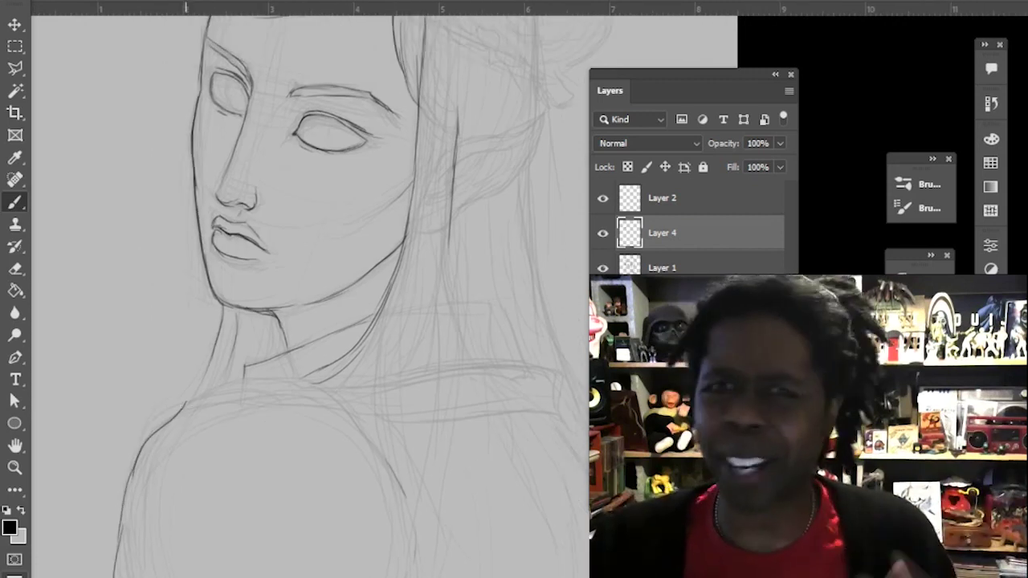
alt+click(516, 423)
ctrl+click(516, 424)
drag(517, 424, 436, 454)
drag(339, 275, 329, 326)
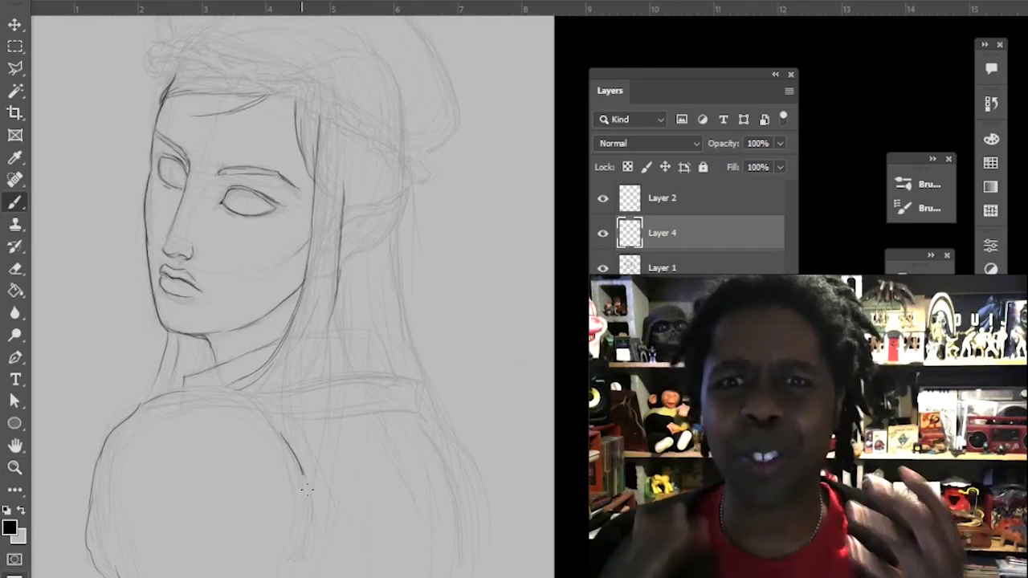
Trace the long hair falling over the shoulder and down the back.
drag(315, 382, 306, 514)
drag(313, 458, 331, 567)
drag(397, 230, 464, 564)
drag(390, 231, 418, 371)
Complete the outline and inner folds of the pointed ear.
scroll(411, 303, up, 3)
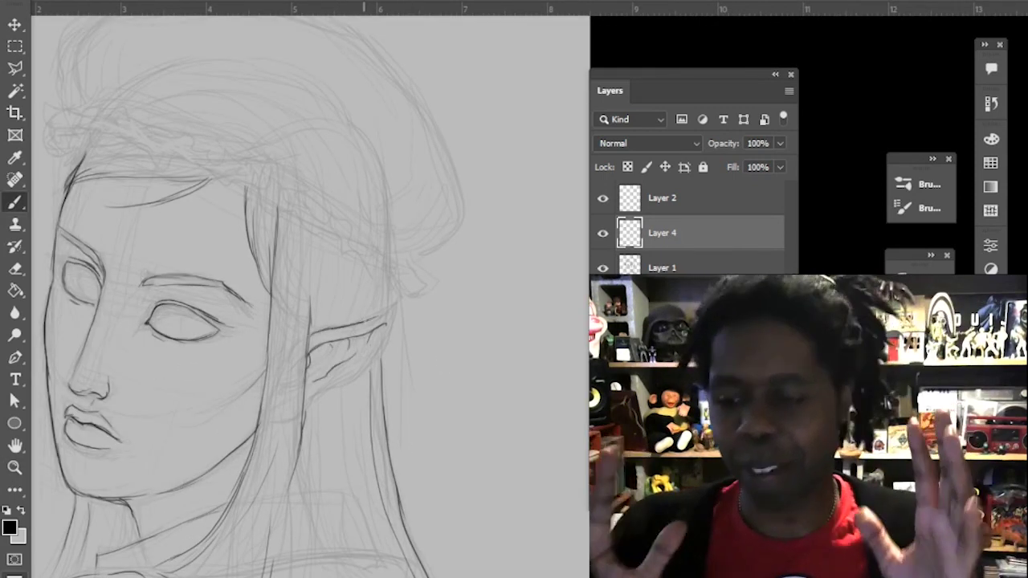
scroll(397, 328, up, 3)
mouse_move(353, 575)
mouse_down()
mouse_move(399, 473)
mouse_move(434, 439)
mouse_move(430, 575)
mouse_up()
scroll(422, 321, up, 4)
scroll(422, 321, right, 2)
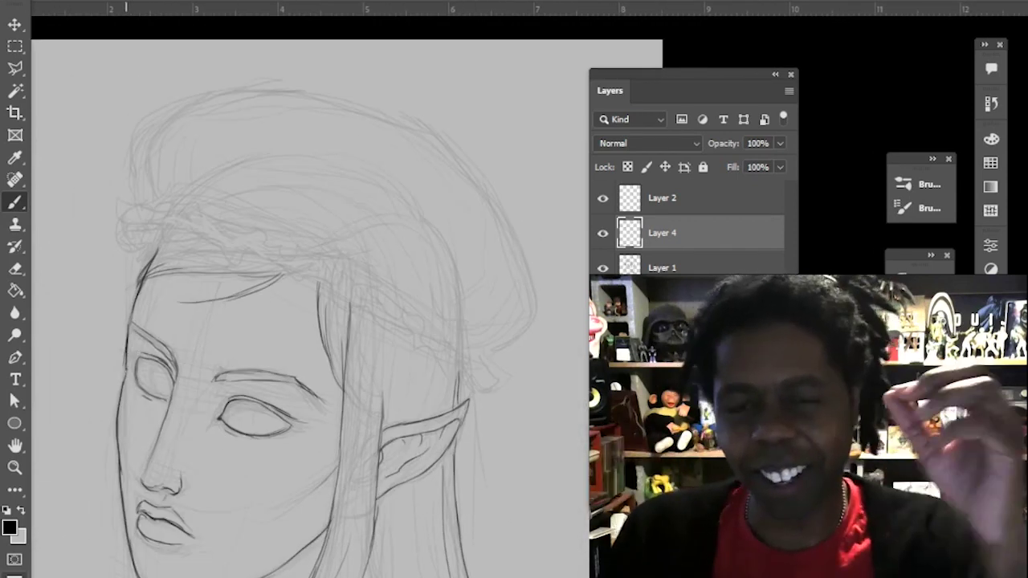
Trace the wavy edges of the cap's ruffled band from the forehead to the knot above the ear.
drag(428, 403, 455, 425)
drag(466, 405, 456, 434)
drag(484, 381, 516, 411)
mouse_move(161, 336)
mouse_down()
mouse_move(147, 306)
mouse_move(163, 300)
mouse_move(235, 334)
mouse_move(308, 348)
mouse_up()
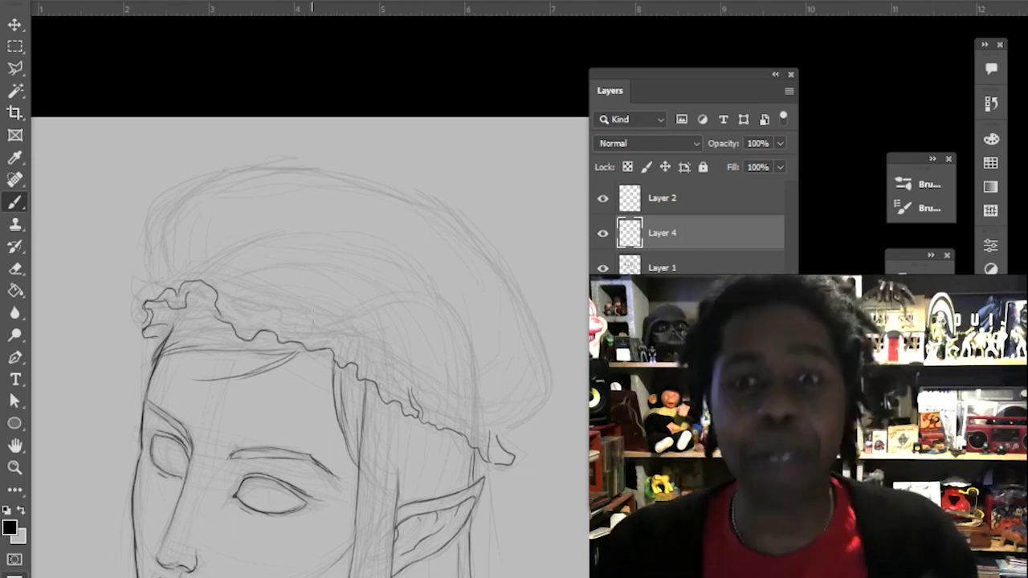
mouse_move(472, 408)
mouse_down()
mouse_move(469, 389)
mouse_move(489, 412)
mouse_up()
drag(504, 372, 505, 404)
drag(215, 309, 235, 320)
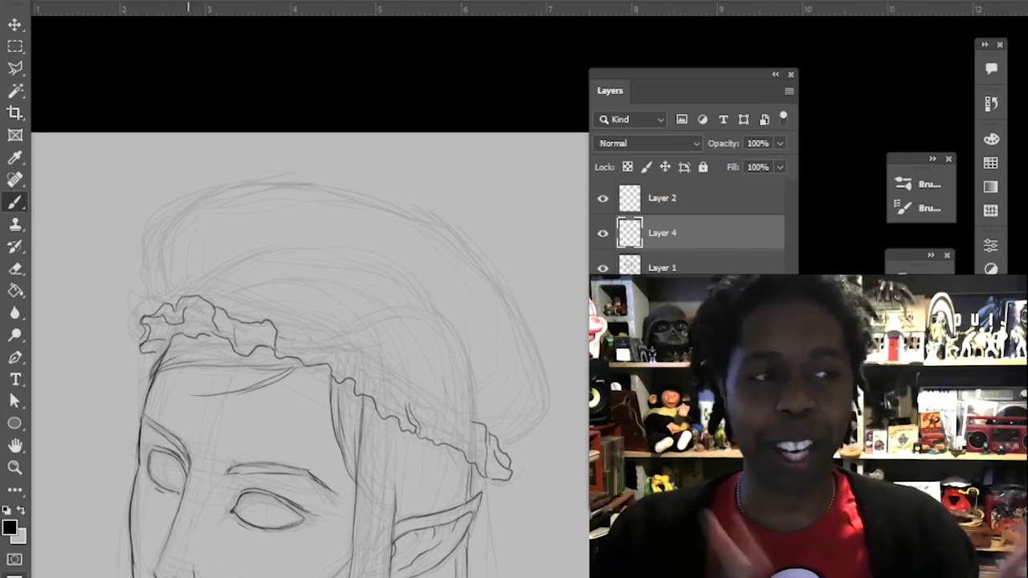
Outline both side edges of the cap's crown and add folds along the ruffle.
mouse_move(536, 473)
mouse_down()
mouse_move(499, 444)
mouse_move(470, 385)
mouse_up()
drag(486, 315, 447, 356)
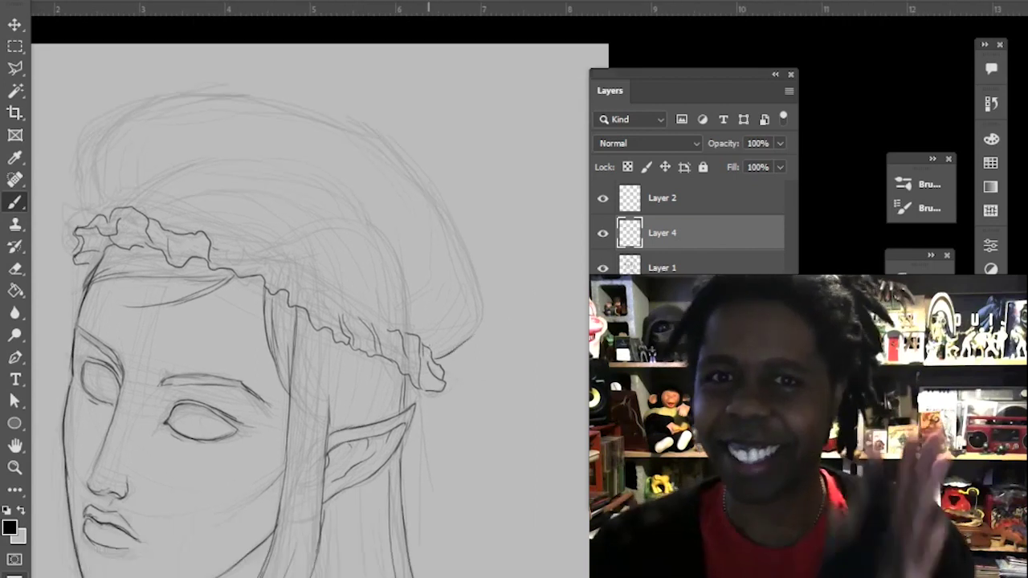
drag(423, 271, 466, 351)
drag(145, 203, 148, 290)
drag(254, 314, 440, 414)
drag(340, 367, 359, 386)
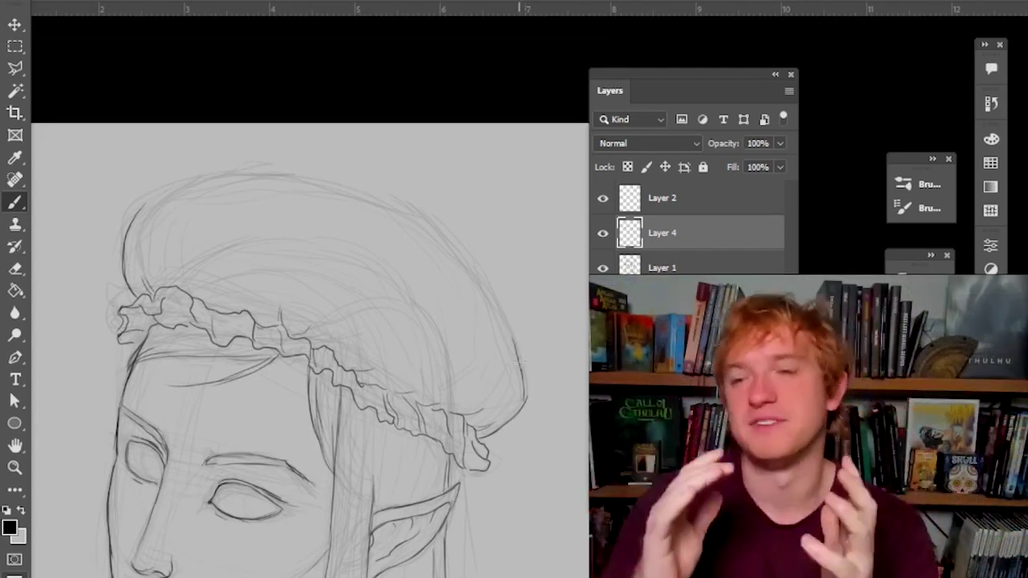
Trace the long top curve of the cap's crown on a rotated canvas, then return the canvas upright.
key(r)
mouse_move(539, 383)
mouse_down()
mouse_move(551, 377)
mouse_move(552, 320)
mouse_move(532, 292)
mouse_up()
drag(521, 365, 375, 164)
drag(250, 273, 239, 307)
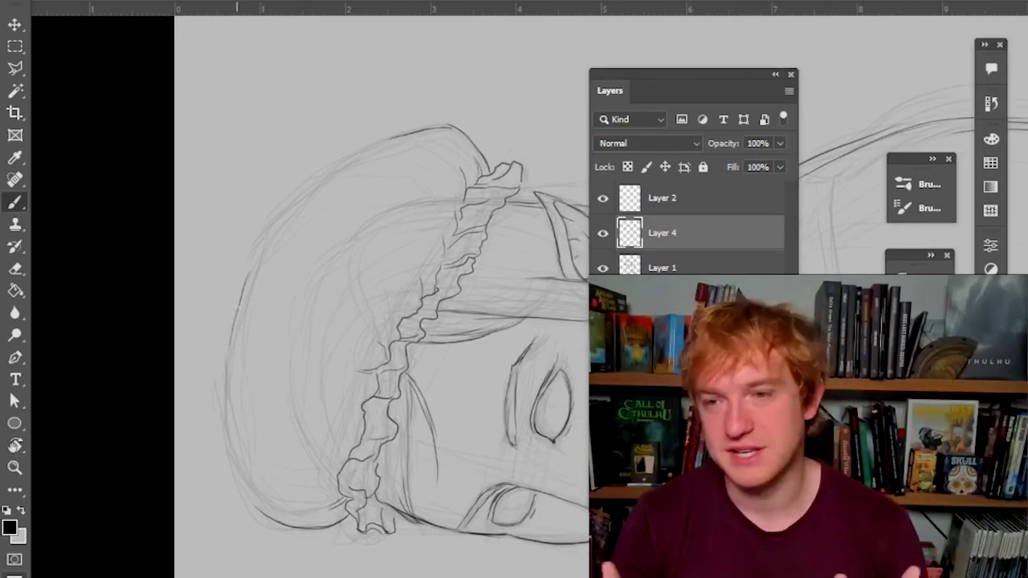
key(r)
mouse_move(275, 397)
mouse_down()
mouse_move(543, 356)
mouse_move(526, 340)
mouse_move(286, 360)
mouse_up()
mouse_move(433, 251)
mouse_down()
mouse_move(416, 307)
mouse_move(448, 239)
mouse_move(425, 374)
mouse_move(472, 182)
mouse_up()
key(z)
alt+click(402, 408)
alt+click(425, 372)
key(r)
drag(425, 376, 594, 282)
drag(528, 326, 126, 341)
Save the drawing on the computer as a Photoshop file in the Chaosium folder, with a file name beginning with Molly.
click(326, 328)
key(alt+i)
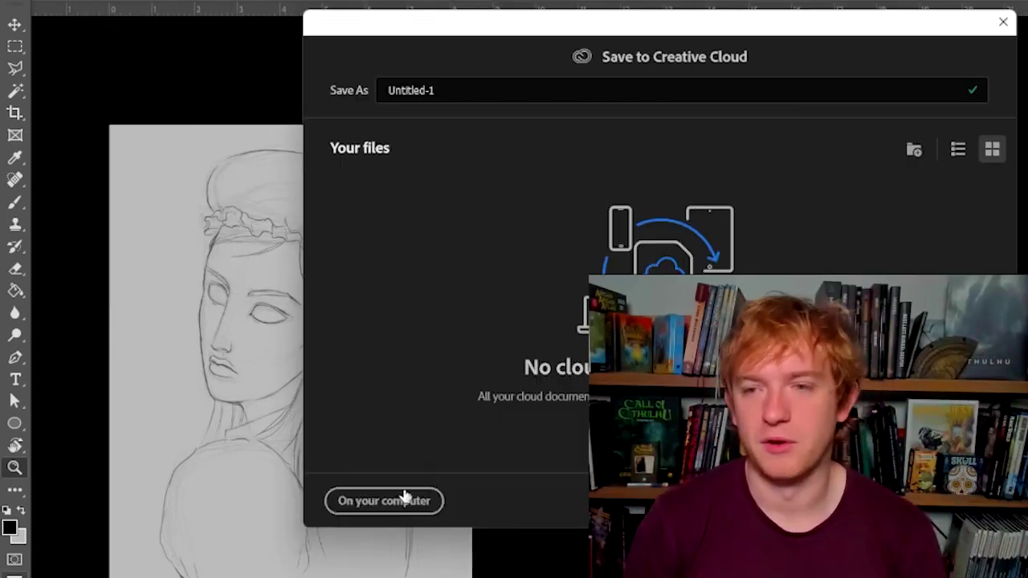
click(406, 496)
click(77, 8)
scroll(773, 112, down, 5)
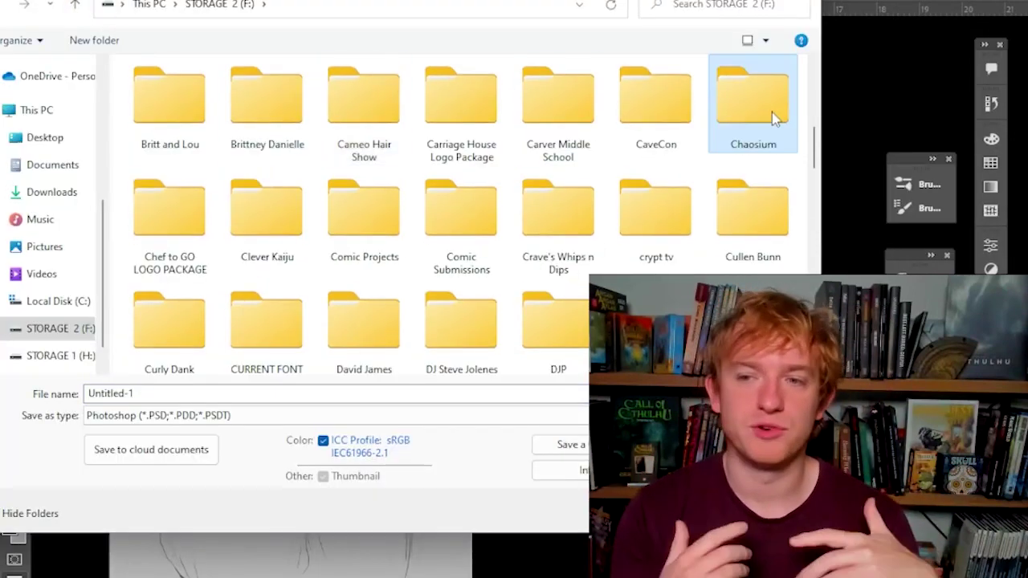
double_click(772, 112)
mouse_move(812, 135)
mouse_down()
mouse_move(810, 179)
mouse_move(808, 135)
mouse_up()
text(Molly prefe)
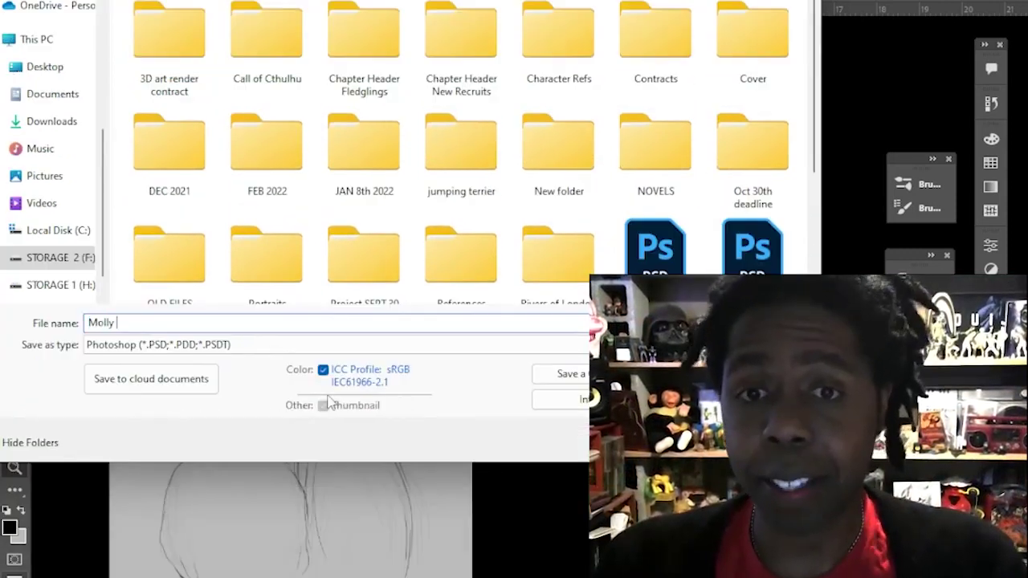
key(Return)
key(Return)
Flip the whole canvas horizontally to check the portrait's proportions.
click(249, 389)
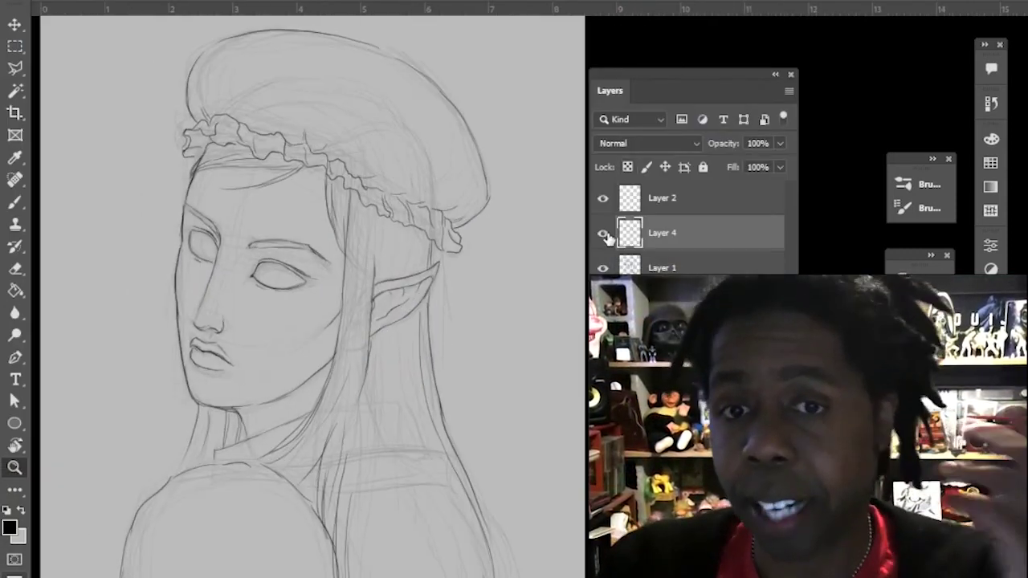
click(59, 0)
mouse_move(153, 124)
click(285, 196)
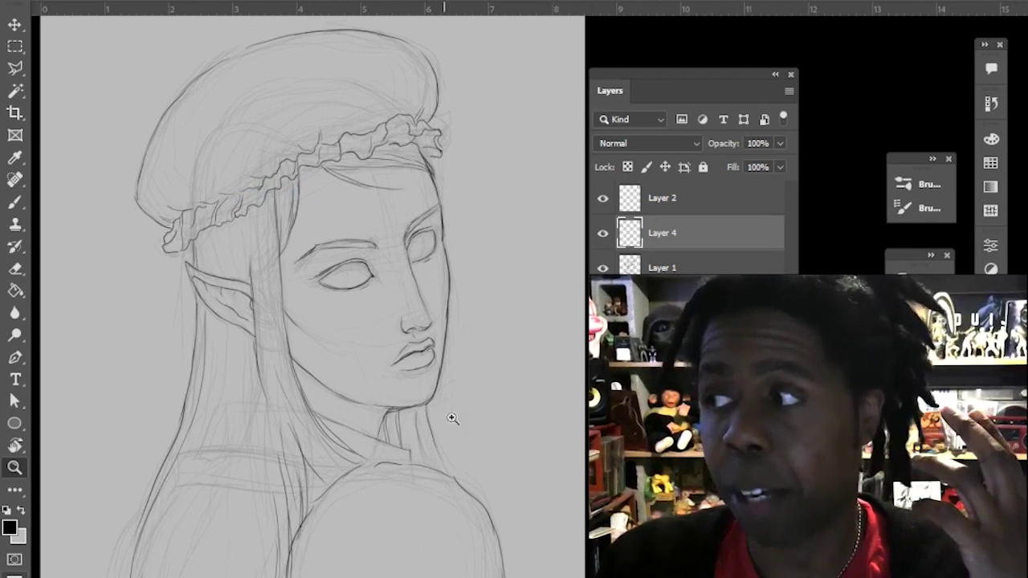
Add a new layer above Layer 4 and merge the two into a single line-art layer.
key(b)
key(ctrl+shift+alt+n)
key(alt+bracketleft)
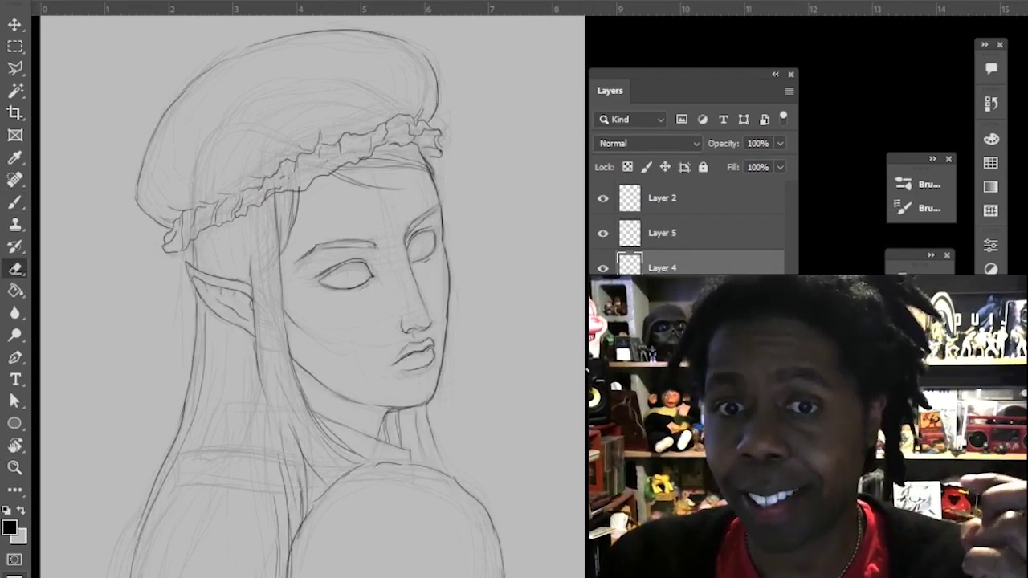
key(b)
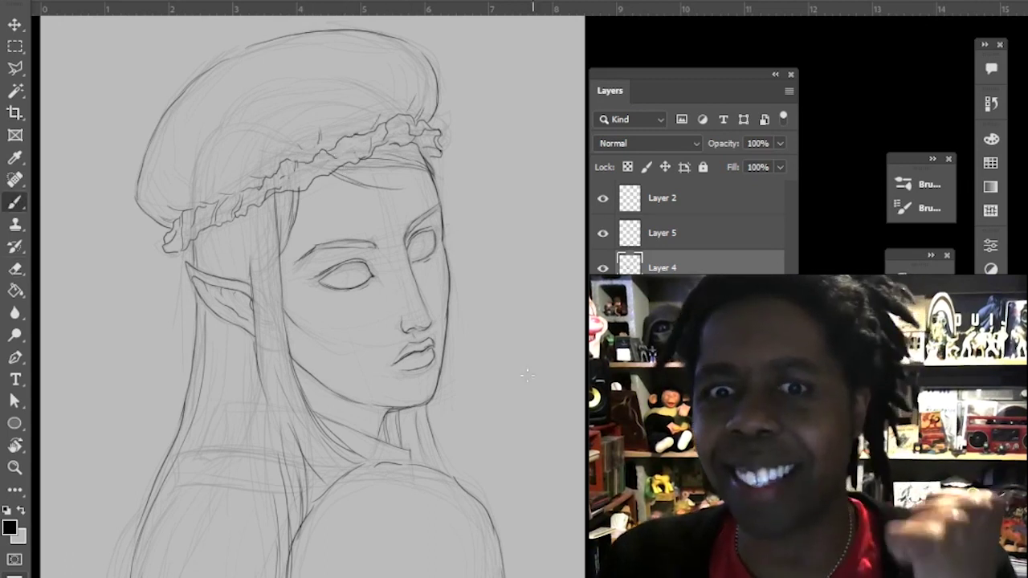
shift+click(663, 233)
key(ctrl+e)
Fade the rough sketch on Layer 1 further and make the line art on Layer 5 active.
click(663, 267)
click(780, 143)
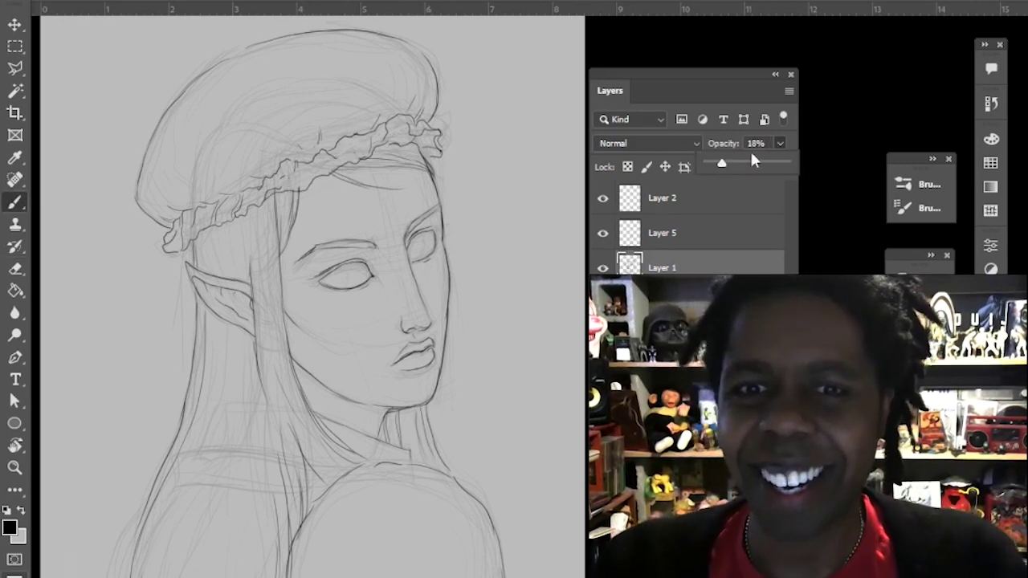
drag(722, 163, 715, 163)
click(651, 238)
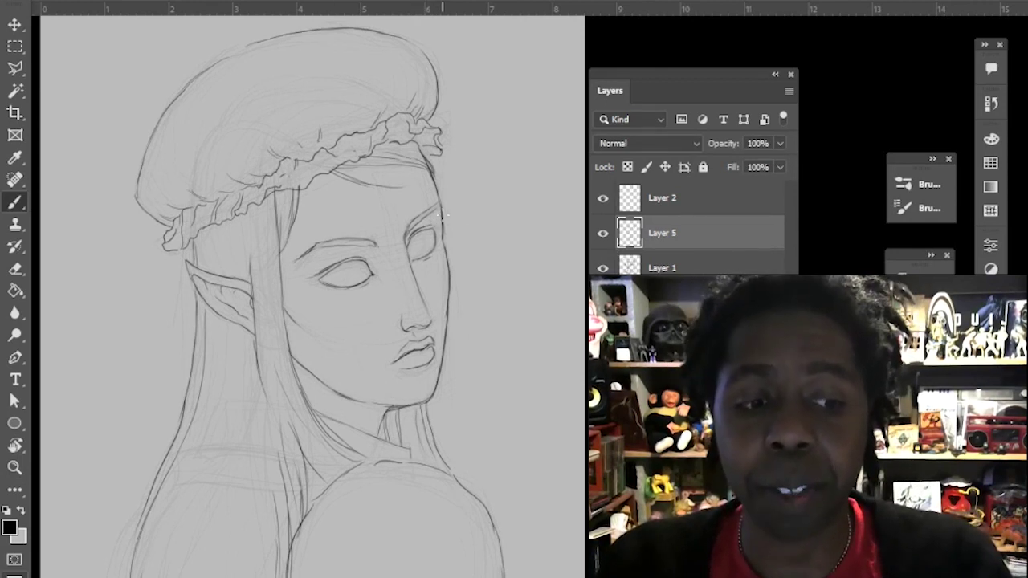
Shade the grey background behind the line art with broad, soft dark and light brush tones.
key(z)
alt+click(485, 399)
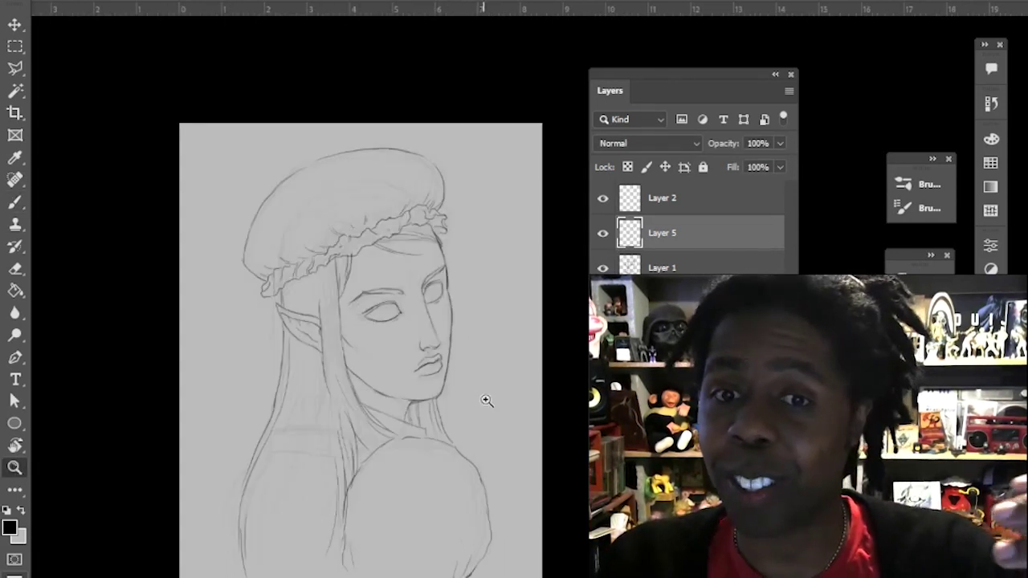
click(710, 300)
key(b)
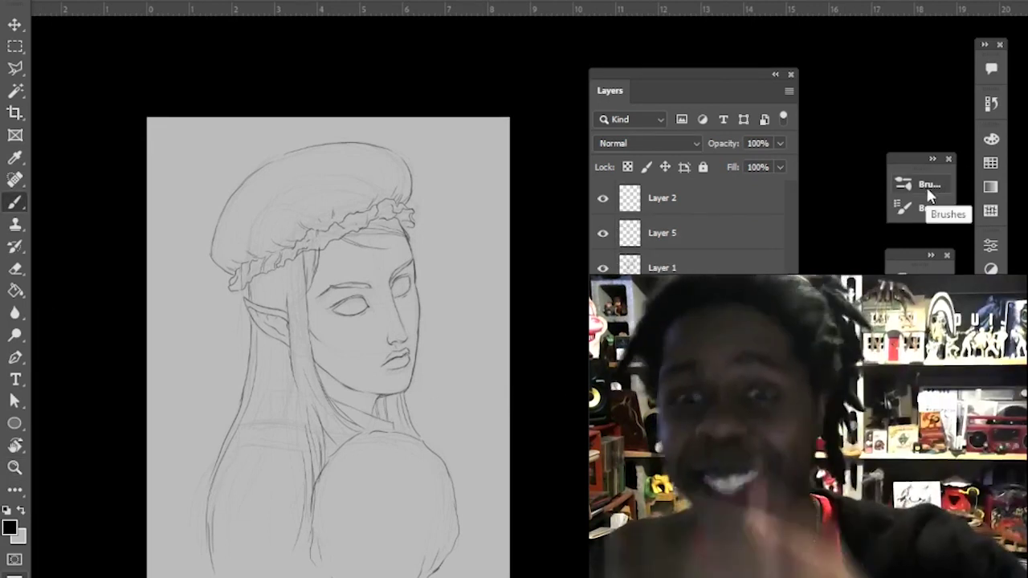
mouse_move(472, 218)
mouse_down()
mouse_move(391, 551)
mouse_move(195, 426)
mouse_move(171, 104)
mouse_move(379, 477)
mouse_move(186, 474)
mouse_move(442, 136)
mouse_move(276, 311)
mouse_up()
key(ctrl+z)
click(904, 184)
click(904, 184)
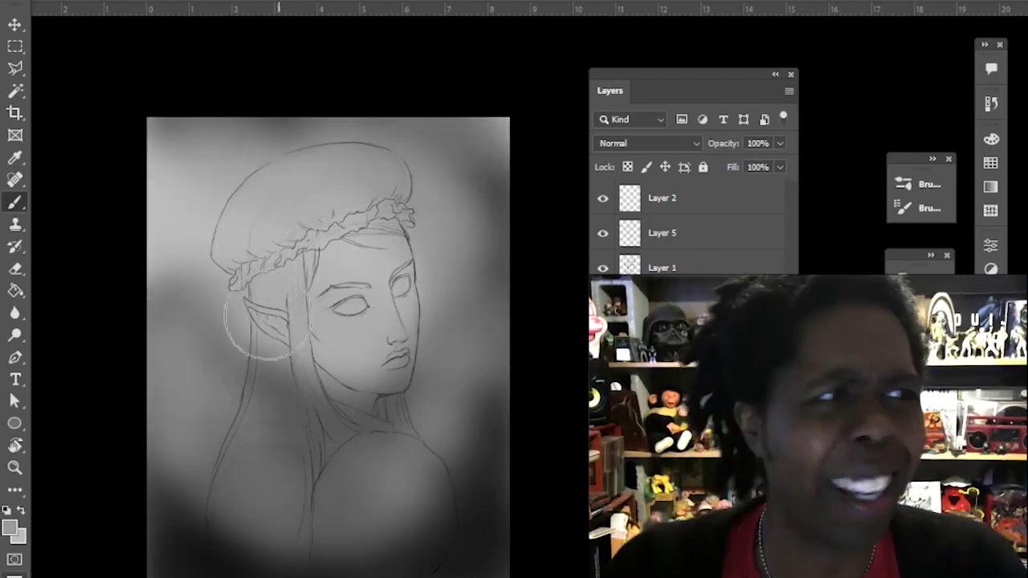
Soften the dark shading around the face and neck with a soft round eraser at 400 px.
key(e)
click(929, 208)
click(602, 134)
click(592, 227)
click(234, 3)
click(234, 7)
key(bracketright)
key(bracketright)
key(bracketright)
key(bracketright)
key(bracketright)
key(bracketright)
key(bracketright)
key(bracketright)
key(bracketright)
key(bracketright)
key(bracketright)
key(bracketright)
key(bracketright)
key(bracketright)
key(bracketright)
key(bracketright)
key(bracketright)
key(bracketleft)
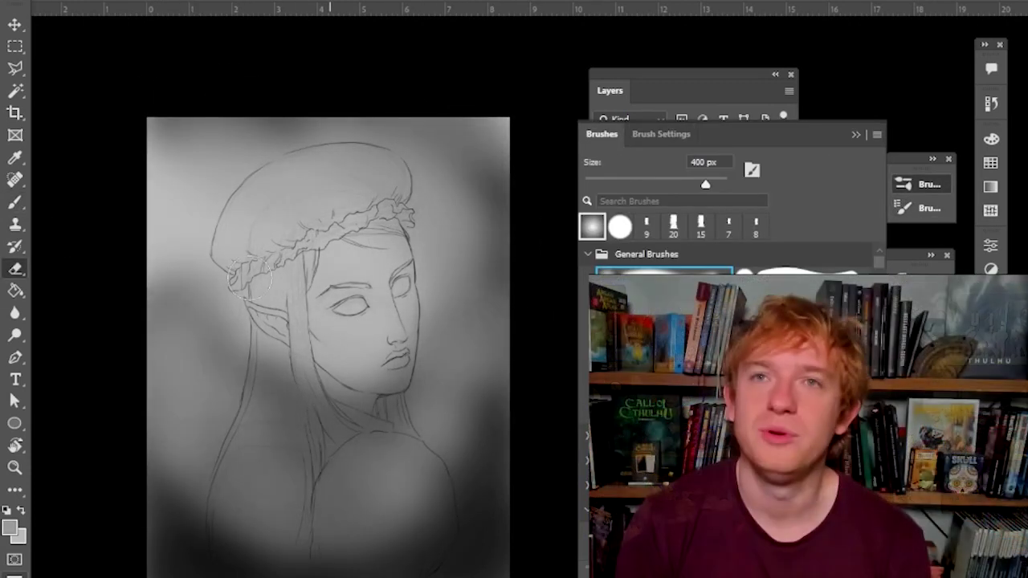
mouse_move(330, 353)
mouse_down()
mouse_move(301, 362)
mouse_move(434, 415)
mouse_up()
Enlarge the eraser to 1100 px and lighten the dark patches on both sides of the figure.
key(bracketright)
key(bracketright)
key(bracketright)
key(bracketright)
key(bracketright)
key(bracketright)
key(bracketright)
mouse_move(311, 378)
mouse_down()
mouse_move(234, 322)
mouse_move(152, 313)
mouse_up()
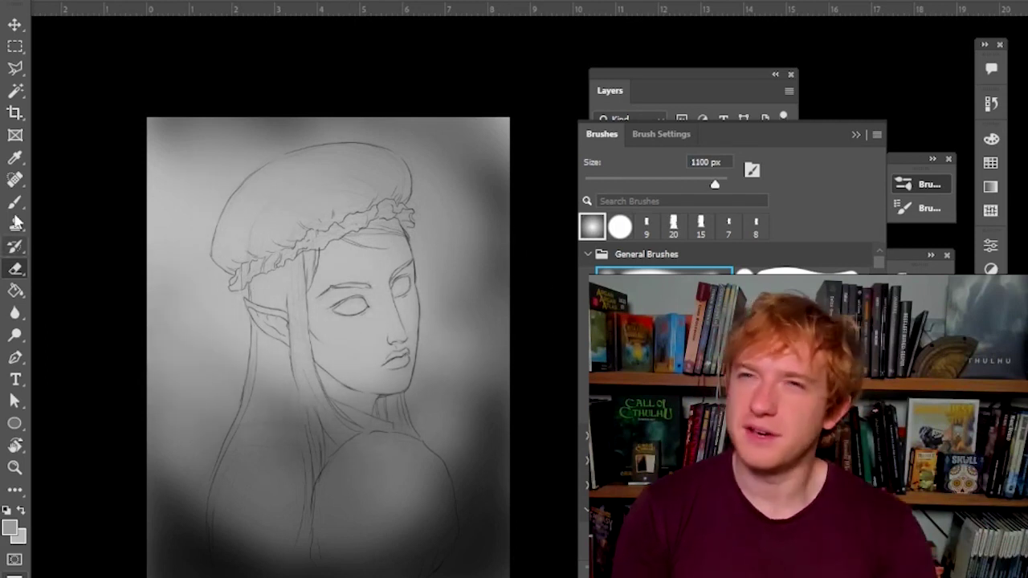
drag(454, 209, 466, 386)
Darken the background beside and below the figure with sampled greys using the soft brush at 800 px.
click(14, 203)
alt+click(486, 417)
mouse_move(482, 217)
mouse_down()
mouse_move(459, 444)
mouse_move(149, 569)
mouse_move(168, 577)
mouse_up()
alt+click(158, 498)
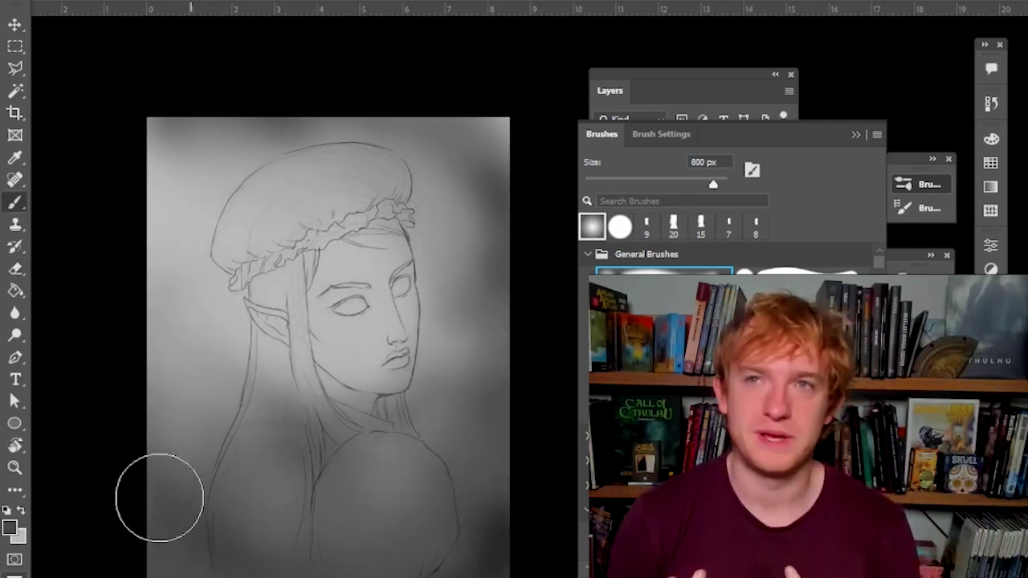
mouse_move(158, 498)
mouse_down()
mouse_move(491, 489)
mouse_move(458, 369)
mouse_up()
drag(414, 165, 525, 142)
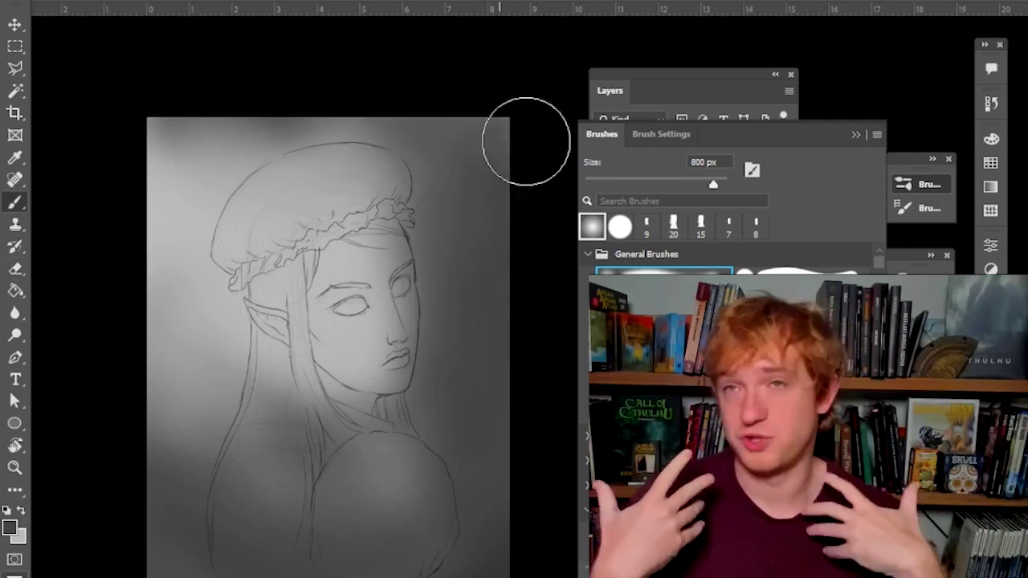
Lighten the shading over the face and hair with the soft eraser.
click(14, 270)
mouse_move(385, 312)
mouse_down()
mouse_move(379, 287)
mouse_move(266, 490)
mouse_up()
click(691, 101)
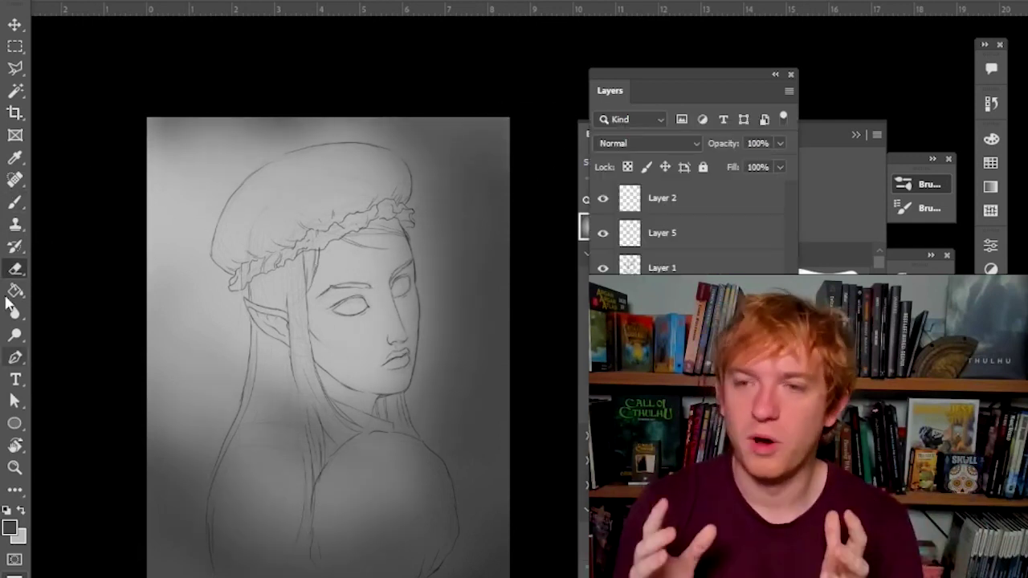
Choose the Loaded Oil Brush at 500 px and paint sampled tones on the shoulder in a thumbnail-size view.
click(15, 467)
alt+click(377, 381)
alt+click(377, 381)
click(14, 202)
click(835, 185)
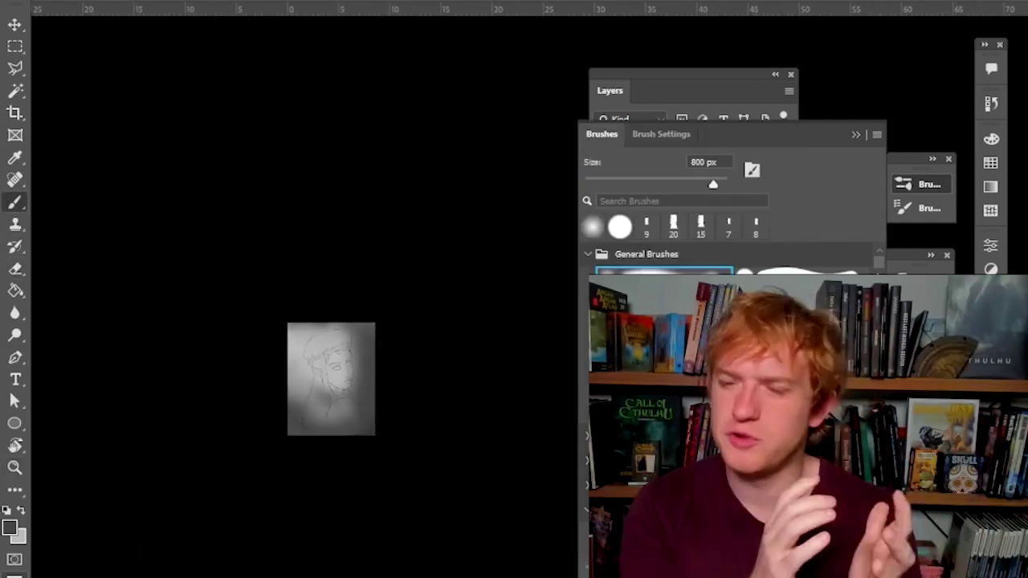
scroll(733, 322, down, 3)
click(667, 258)
alt+click(336, 416)
drag(344, 403, 341, 415)
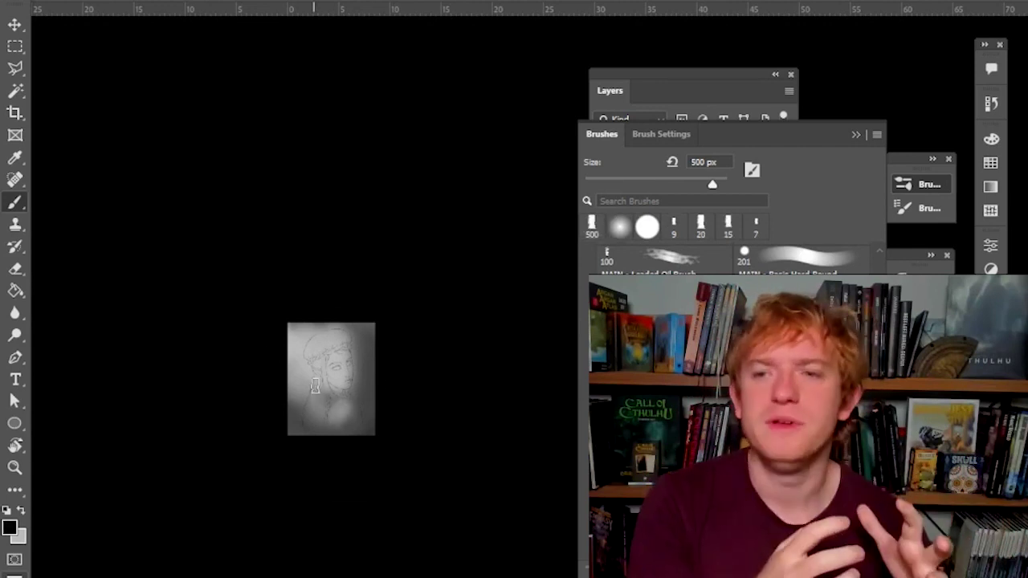
Pick a new foreground colour and block in tones on the cap.
alt+click(305, 336)
click(10, 528)
click(613, 266)
click(986, 255)
drag(312, 347, 333, 339)
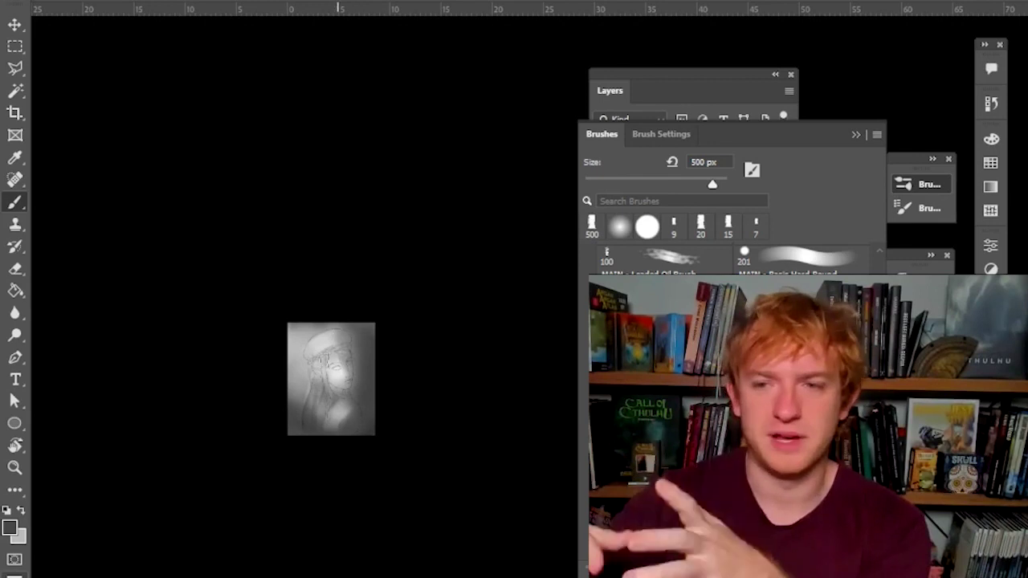
Shade the puffed sleeve on the shoulder with sampled greys, using the oil brush reduced from 500 px.
alt+click(344, 402)
alt+click(340, 369)
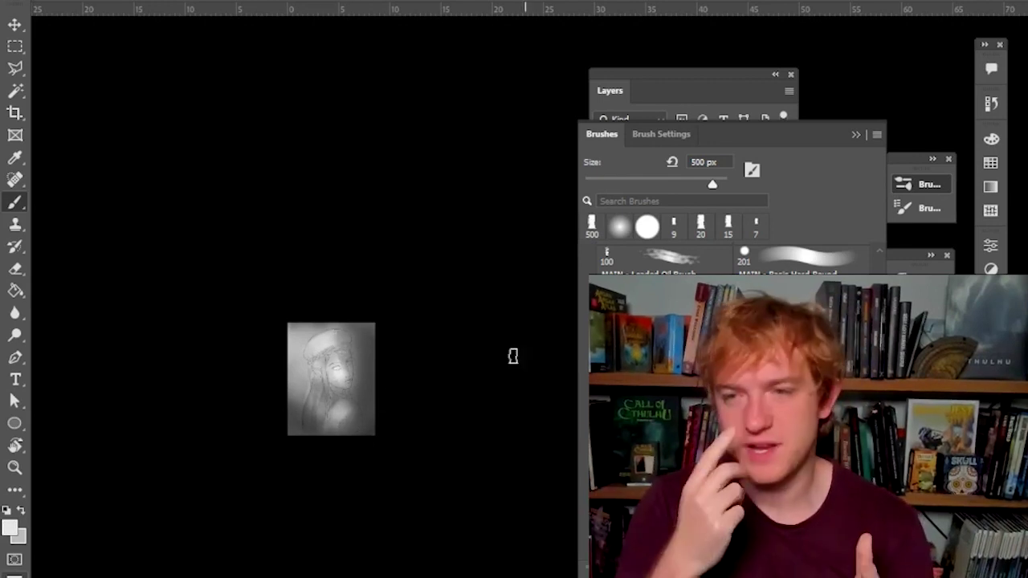
key(z)
click(361, 370)
click(366, 374)
click(331, 406)
key(b)
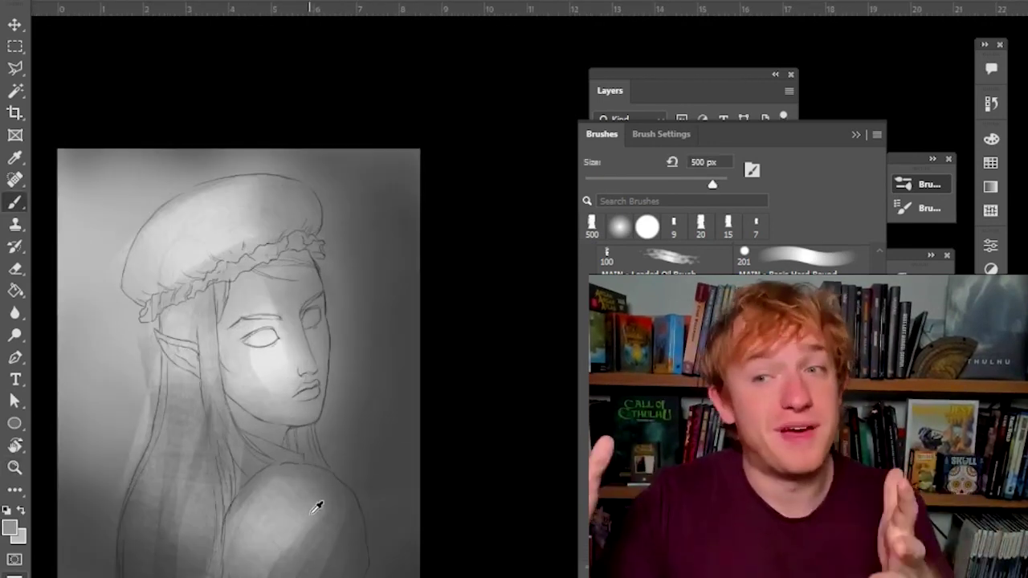
drag(343, 547, 332, 510)
key([)
key([)
key([)
drag(326, 562, 345, 537)
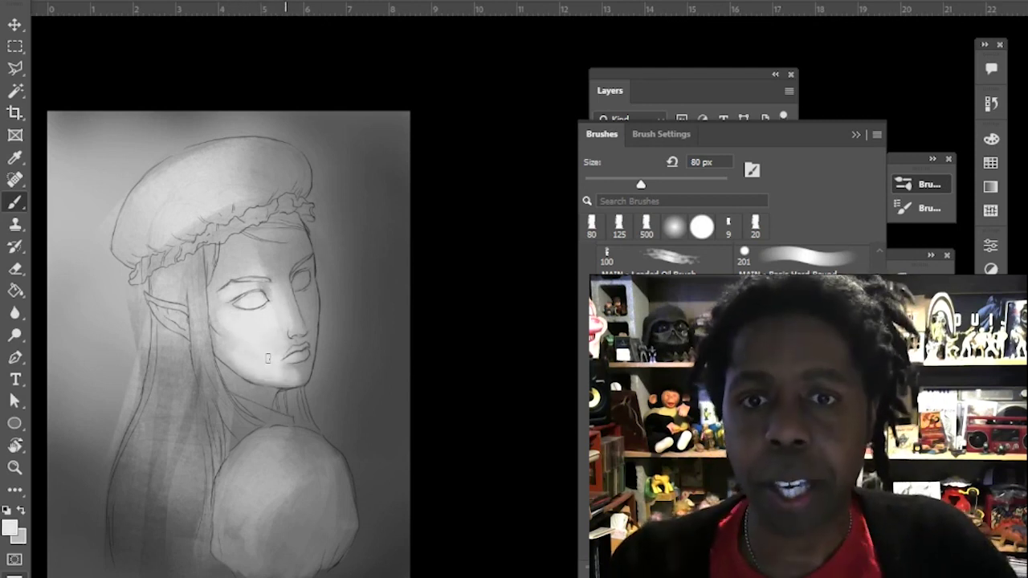
Paint light sampled tones over the upper part of the puffed sleeve with the brush at 150 px.
key(bracketright)
key(bracketright)
key(bracketright)
drag(272, 441, 228, 484)
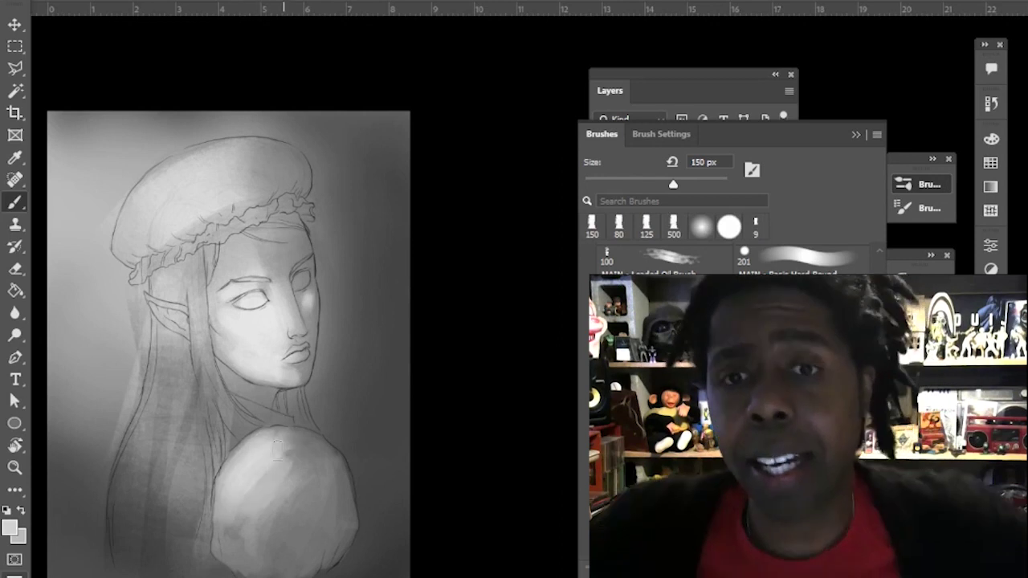
Block in dark hair beside the cheek and below the pointed ear with the brush at 45 px.
key(bracketleft)
key(bracketleft)
key(bracketleft)
key(bracketleft)
key(bracketleft)
key(bracketleft)
key(bracketleft)
key(d)
drag(201, 251, 202, 303)
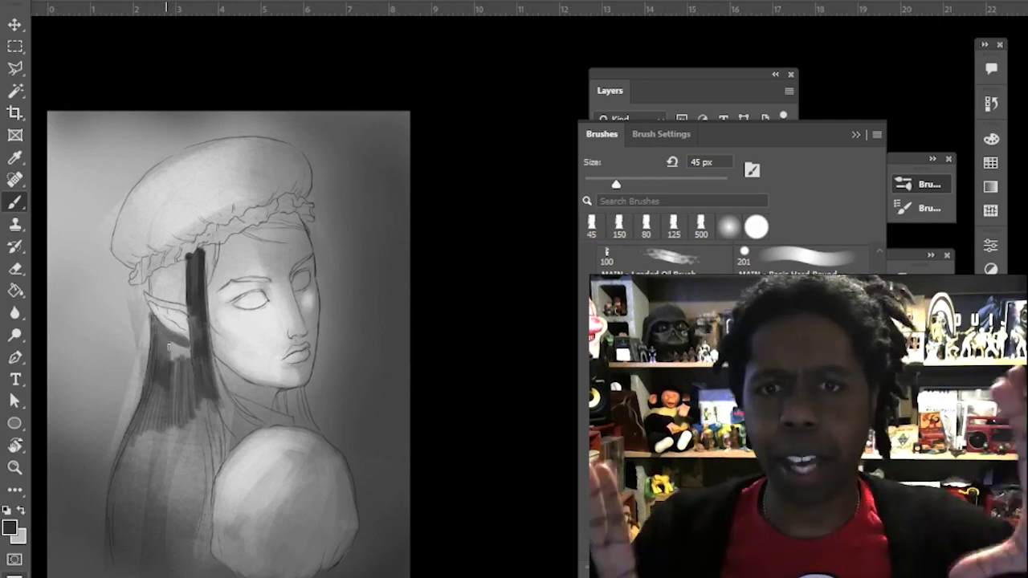
drag(162, 398, 233, 434)
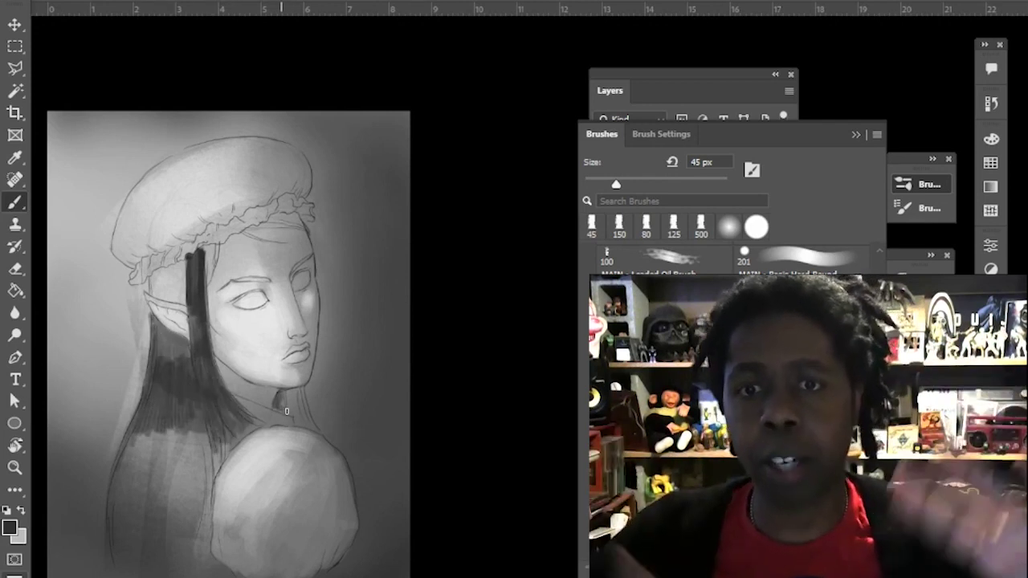
Fill the hair above the ear and the long hair down the back with dark grey at 80 px.
key(bracketright)
key(bracketright)
key(bracketright)
key(bracketright)
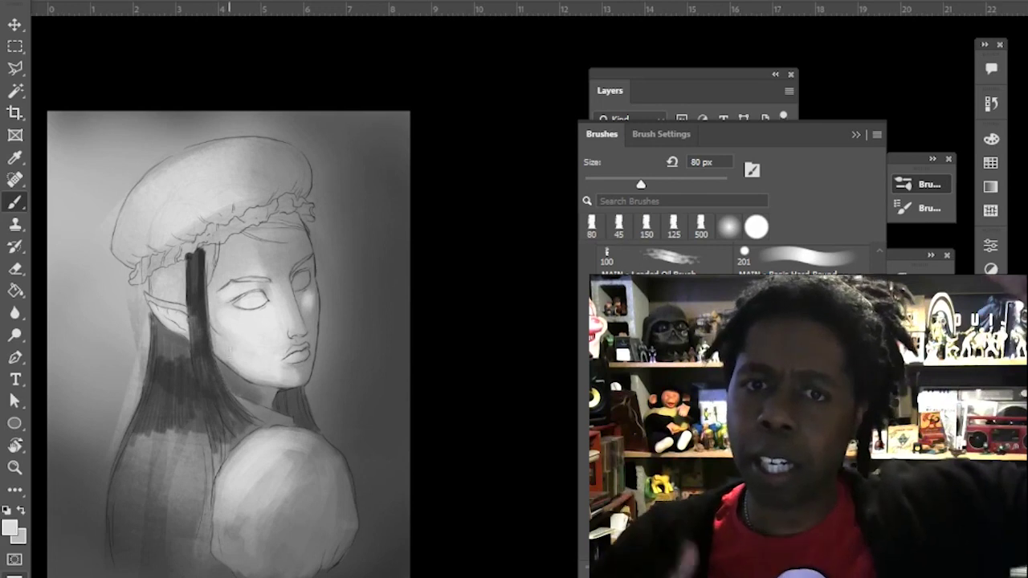
drag(160, 337, 192, 442)
drag(188, 262, 164, 277)
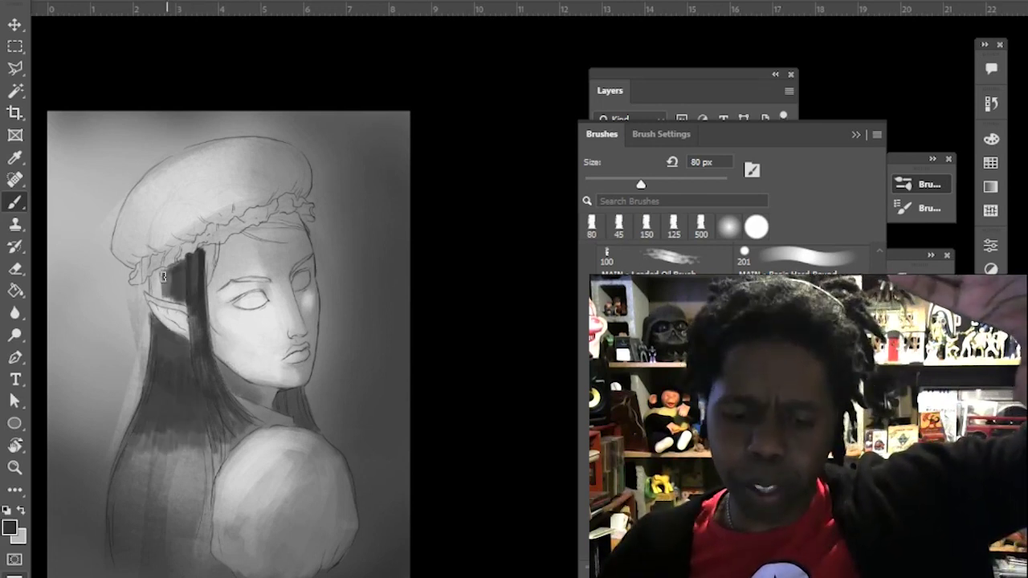
mouse_move(120, 417)
mouse_down()
mouse_move(129, 489)
mouse_move(190, 493)
mouse_up()
mouse_move(153, 434)
mouse_down()
mouse_move(183, 526)
mouse_move(191, 510)
mouse_up()
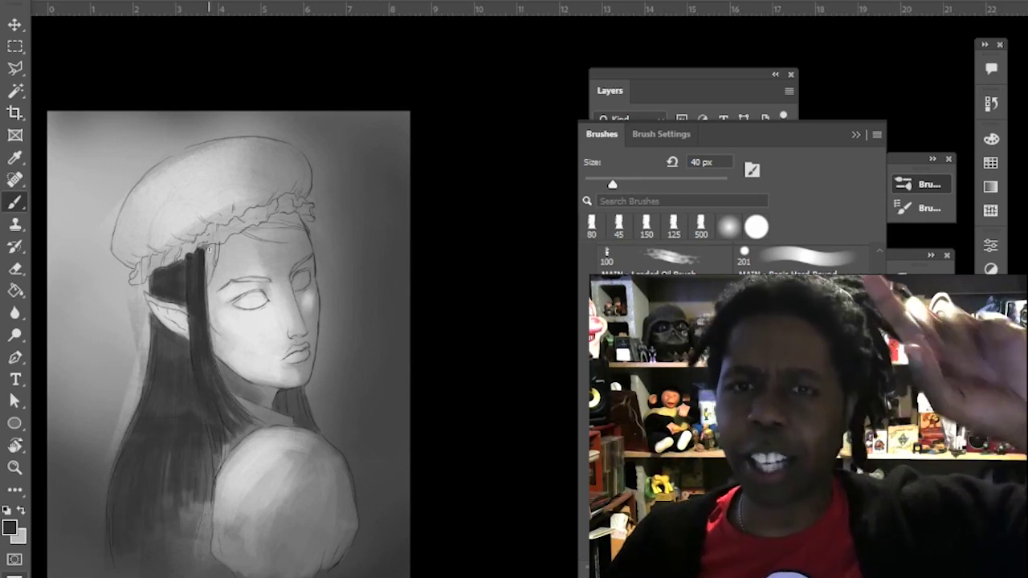
Darken the eyebrows with fine strokes, reducing the brush to 25 px.
key(bracketleft)
key(bracketleft)
key(bracketleft)
key(bracketleft)
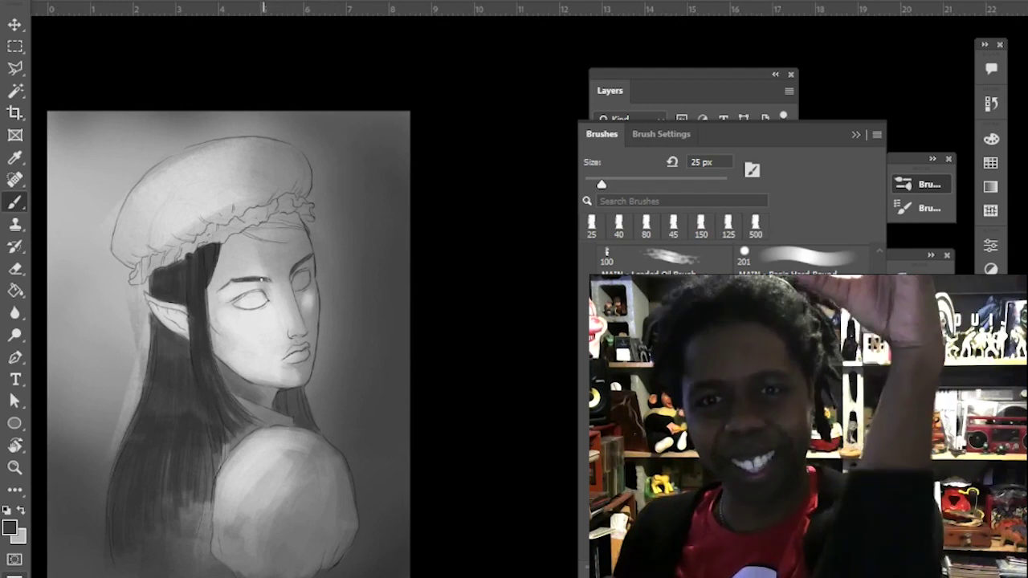
Add dark strands to the hair beside the face and down the back with the brush at 40 px.
key(bracketright)
key(bracketright)
key(bracketright)
drag(192, 259, 236, 433)
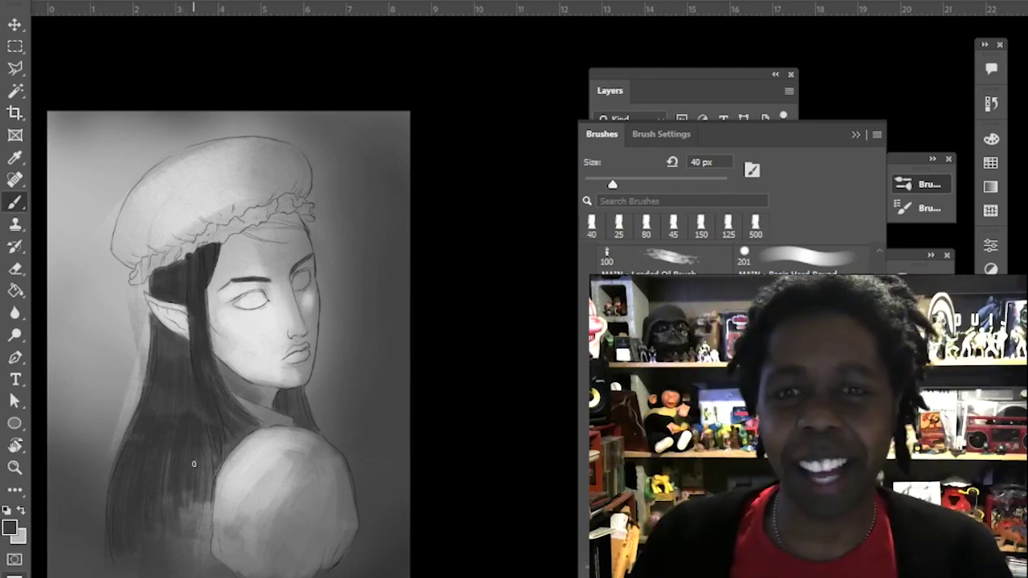
drag(194, 466, 196, 536)
Paint dark hair under the front of the cap's ruffle and fill both eyes with near-black.
key(bracketleft)
key(bracketleft)
mouse_move(244, 232)
mouse_down()
mouse_move(281, 243)
mouse_move(278, 216)
mouse_move(301, 222)
mouse_up()
key(bracketright)
key(bracketright)
key(bracketright)
mouse_move(239, 302)
mouse_down()
mouse_move(265, 302)
mouse_move(254, 298)
mouse_move(304, 274)
mouse_up()
alt+click(259, 300)
drag(259, 300, 255, 300)
key(bracketleft)
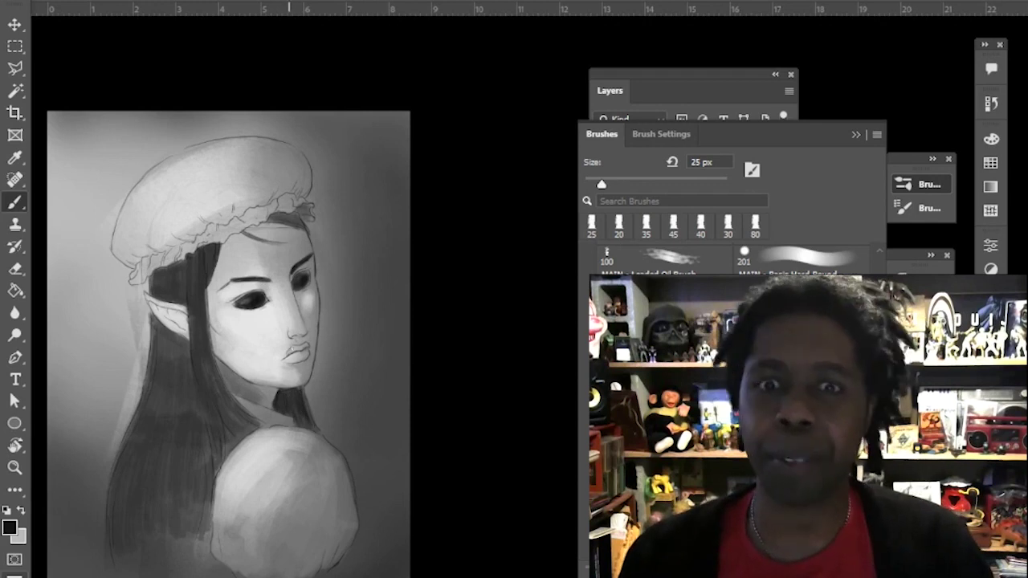
Darken the lips and stroke near-black strands through the hair to its ends, with the brush at up to 35 px.
drag(190, 270, 209, 394)
drag(214, 358, 251, 421)
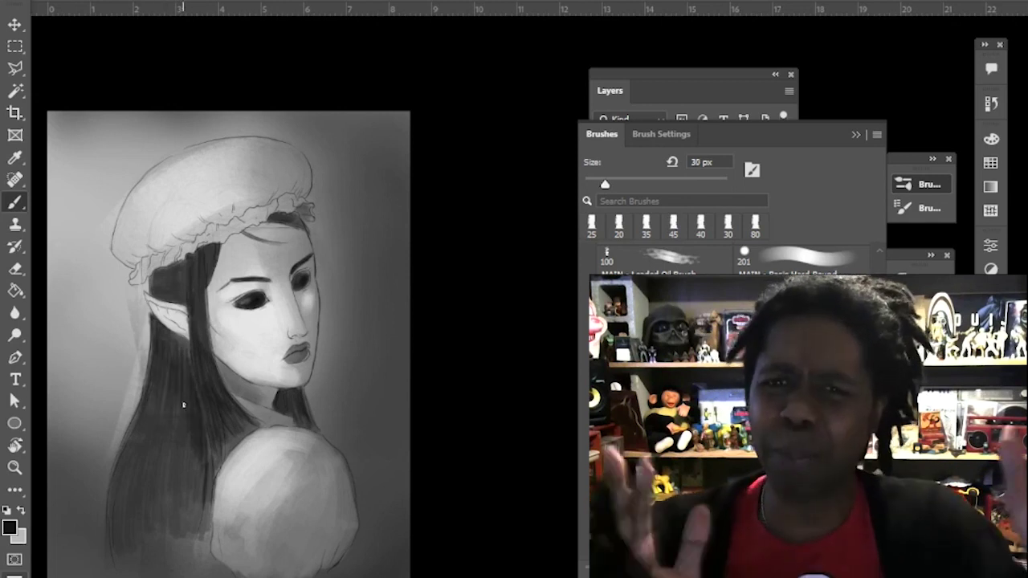
key(])
drag(188, 423, 195, 507)
drag(196, 441, 206, 527)
drag(248, 417, 224, 462)
mouse_move(135, 434)
mouse_down()
mouse_move(110, 556)
mouse_move(159, 555)
mouse_up()
drag(177, 441, 193, 540)
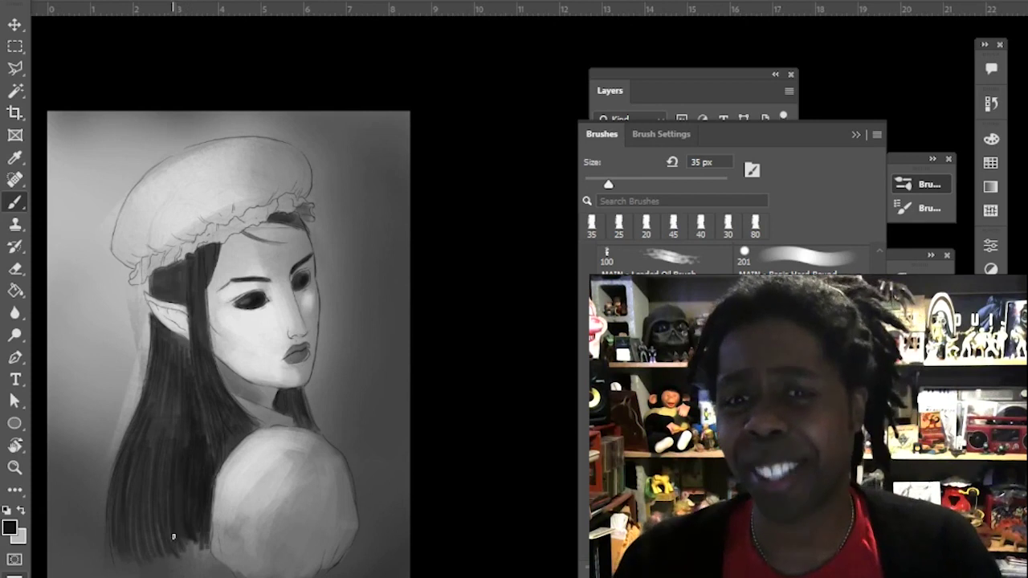
mouse_move(173, 536)
mouse_down()
mouse_move(138, 570)
mouse_move(141, 471)
mouse_move(195, 576)
mouse_move(162, 530)
mouse_move(208, 566)
mouse_move(210, 557)
mouse_move(165, 562)
mouse_move(152, 372)
mouse_move(157, 437)
mouse_move(120, 547)
mouse_move(143, 502)
mouse_up()
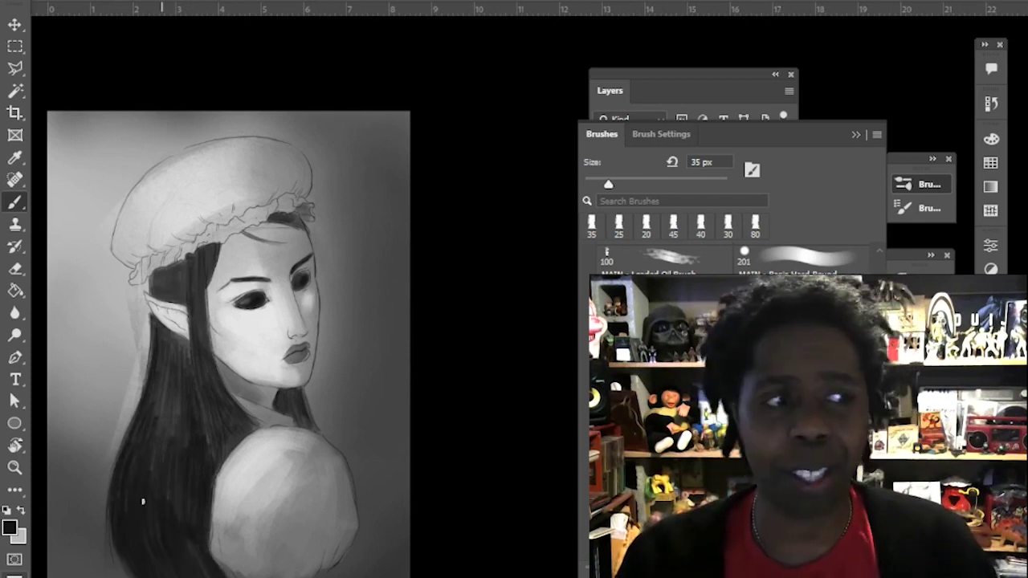
mouse_move(152, 393)
mouse_down()
mouse_move(167, 427)
mouse_move(163, 390)
mouse_up()
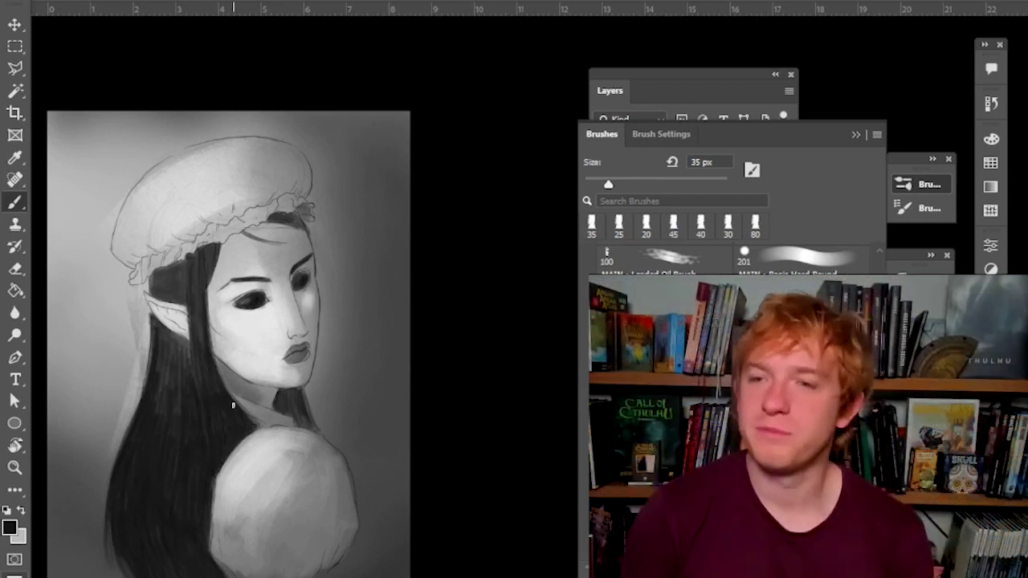
mouse_move(234, 406)
mouse_down()
mouse_move(246, 483)
mouse_move(284, 451)
mouse_move(323, 469)
mouse_up()
Shade the front of the cap and the folds above its ruffle with sampled greys at 60 px.
drag(327, 363, 338, 413)
key(bracketright)
key(bracketright)
key(bracketright)
key(bracketright)
mouse_move(292, 289)
mouse_down()
mouse_move(324, 283)
mouse_move(308, 242)
mouse_move(316, 282)
mouse_move(273, 297)
mouse_up()
alt+click(310, 278)
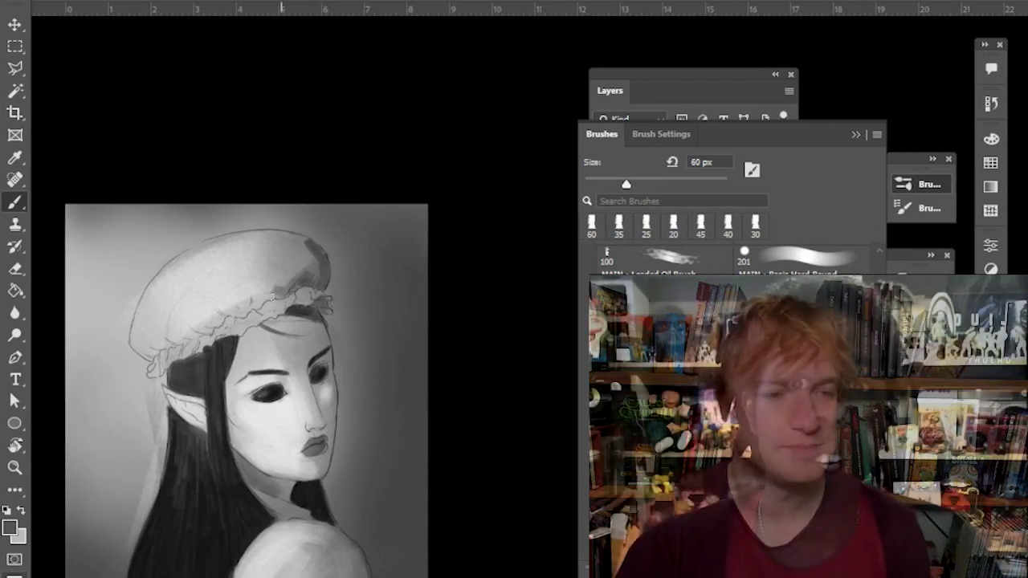
alt+click(300, 256)
mouse_move(310, 243)
mouse_down()
mouse_move(318, 266)
mouse_move(308, 244)
mouse_move(283, 283)
mouse_up()
alt+click(308, 259)
mouse_move(277, 287)
mouse_down()
mouse_move(240, 309)
mouse_move(238, 333)
mouse_move(281, 318)
mouse_up()
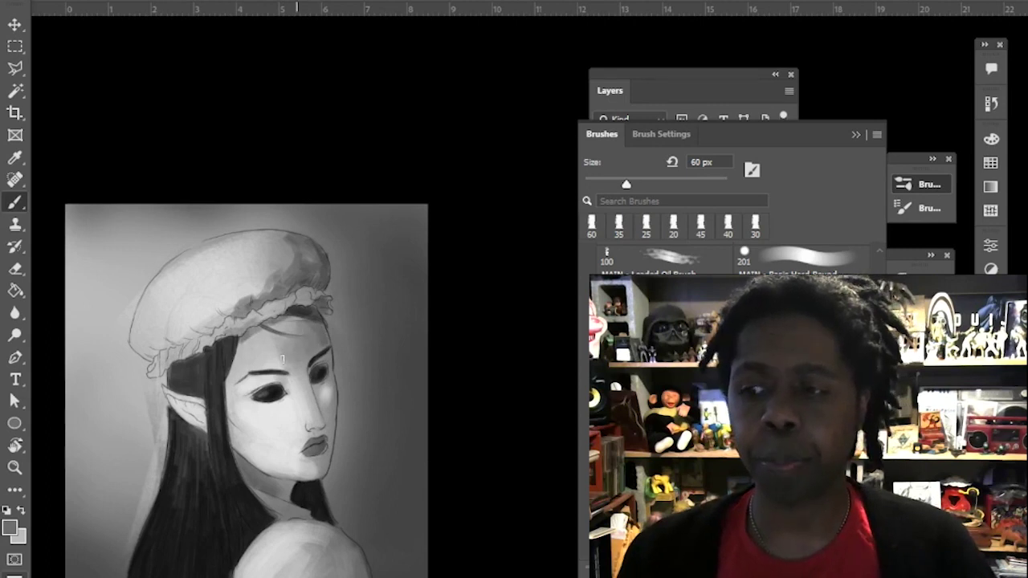
Deepen the shadow above the cap's ruffle with the brush at 90 px and sample a dark hair tone.
key(bracketright)
key(bracketright)
key(bracketright)
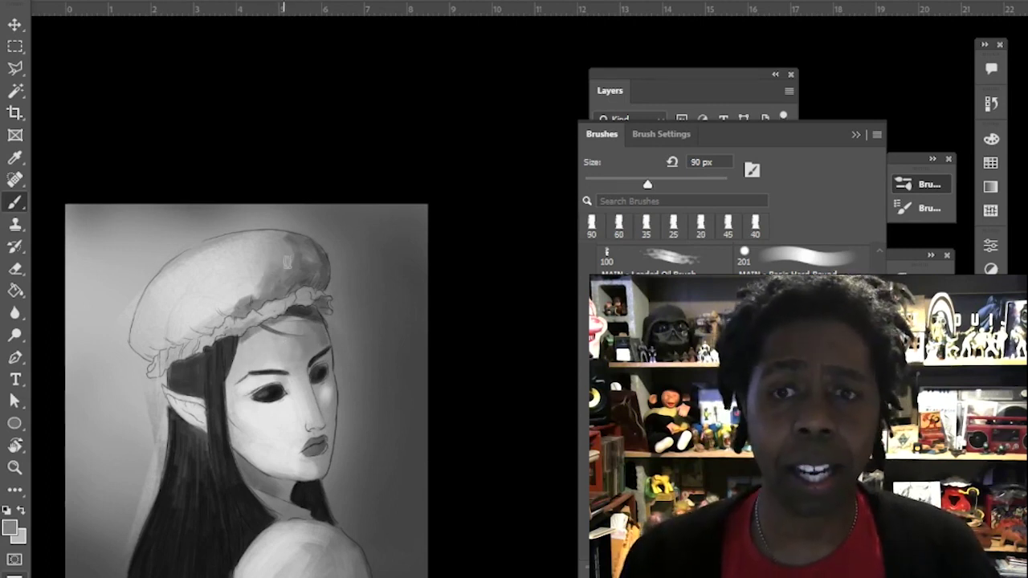
drag(238, 353, 248, 333)
alt+click(233, 345)
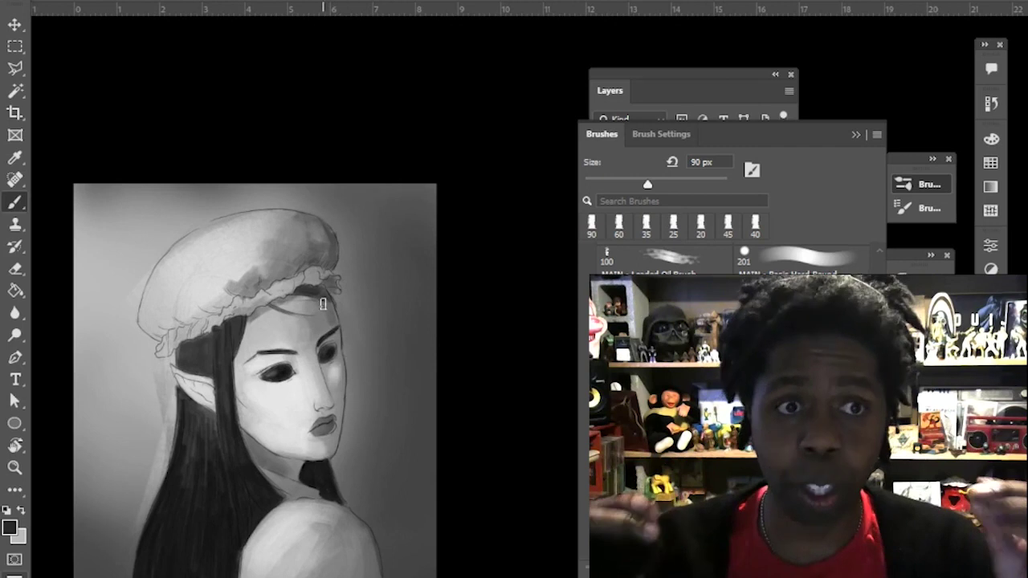
Darken the far side of the face around the eye, nose and cheek with sampled greys, reducing the brush to 30 px.
drag(323, 302, 332, 370)
key(bracketleft)
key(bracketleft)
key(bracketleft)
key(bracketleft)
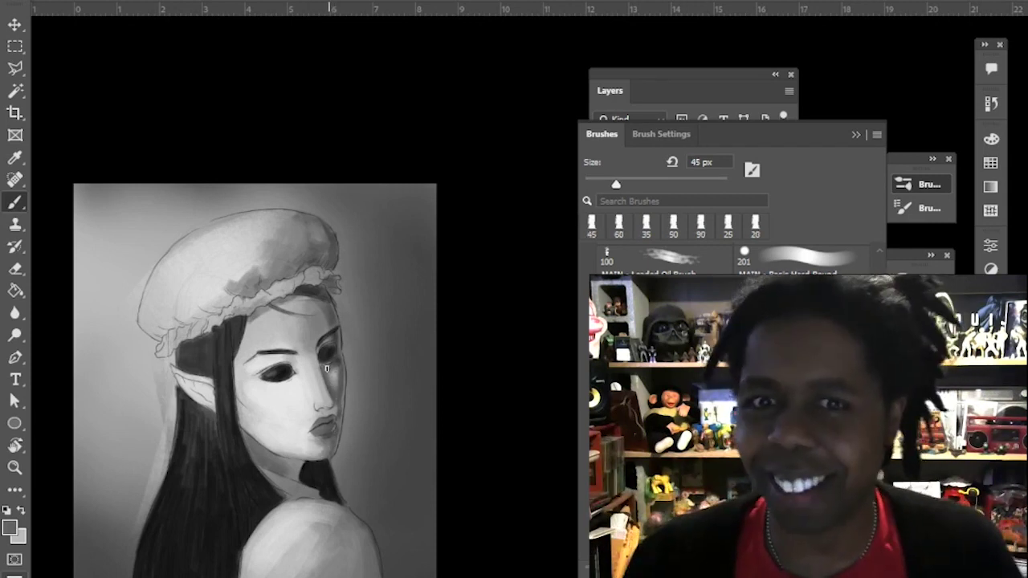
alt+click(341, 360)
key([)
key([)
drag(339, 366, 339, 409)
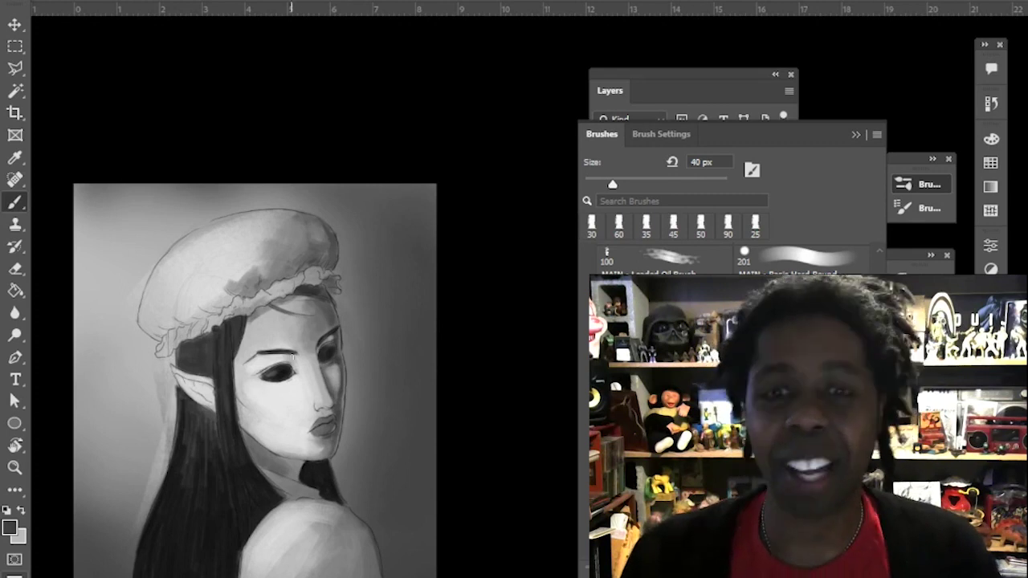
Model the near cheek, jaw and forehead with sampled light and mid greys at 80 px.
scroll(319, 432, down, 1)
alt+click(319, 433)
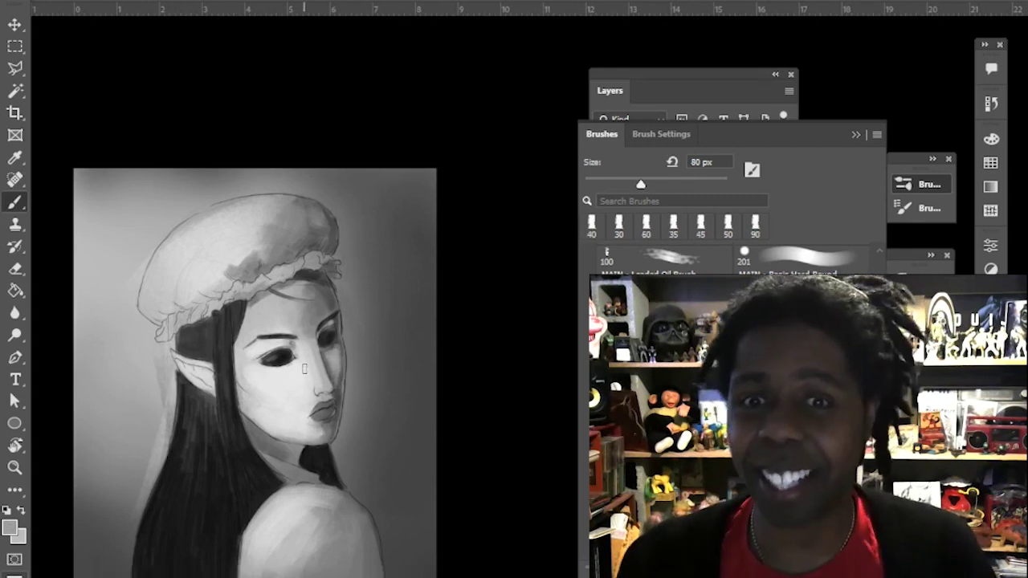
alt+click(241, 384)
mouse_move(237, 382)
mouse_down()
mouse_move(261, 403)
mouse_move(248, 392)
mouse_up()
alt+click(262, 394)
drag(315, 362, 289, 329)
alt+click(289, 330)
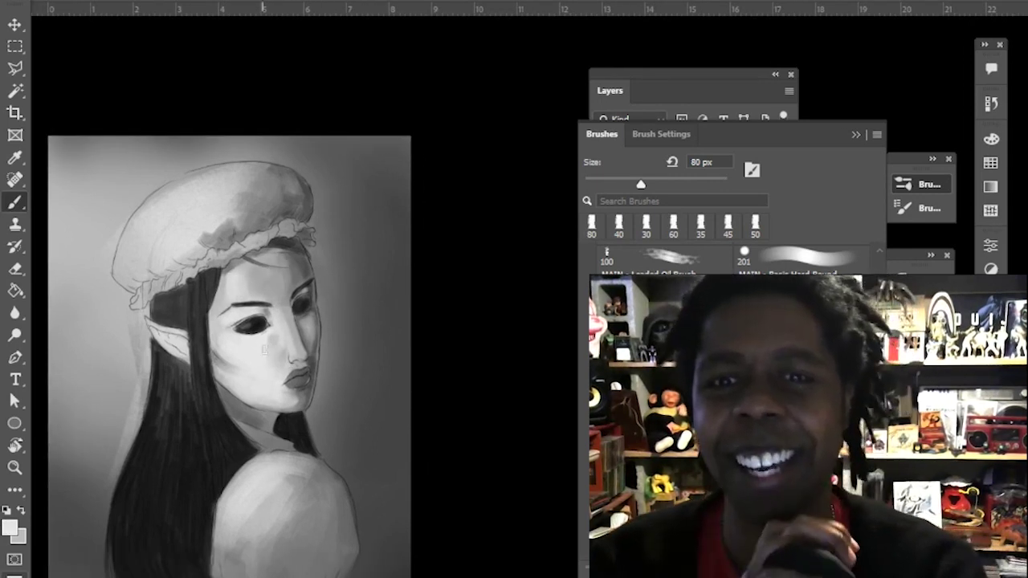
alt+click(238, 345)
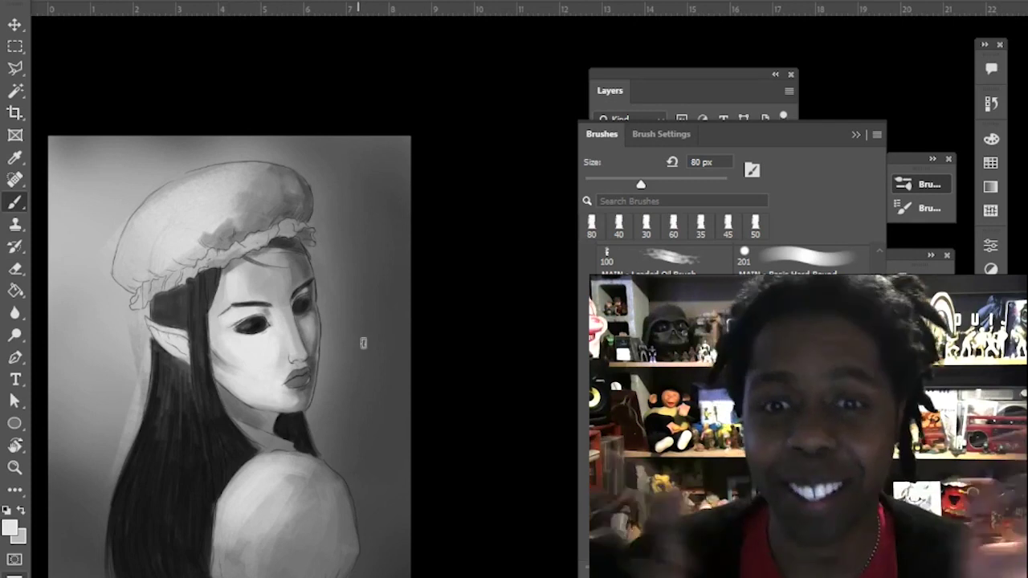
Paint sampled greys over the outer side and lower part of the puffed sleeve at 80 px.
drag(362, 342, 343, 290)
alt+click(283, 387)
mouse_move(314, 459)
mouse_down()
mouse_move(295, 537)
mouse_move(304, 498)
mouse_up()
mouse_move(290, 419)
mouse_down()
mouse_move(310, 520)
mouse_move(298, 569)
mouse_move(277, 555)
mouse_up()
drag(270, 553, 274, 511)
alt+click(279, 505)
Darken the sleeve's outer edge and its fold with sampled tones, using the brush at 50 px.
key(bracketleft)
key(bracketleft)
key(bracketleft)
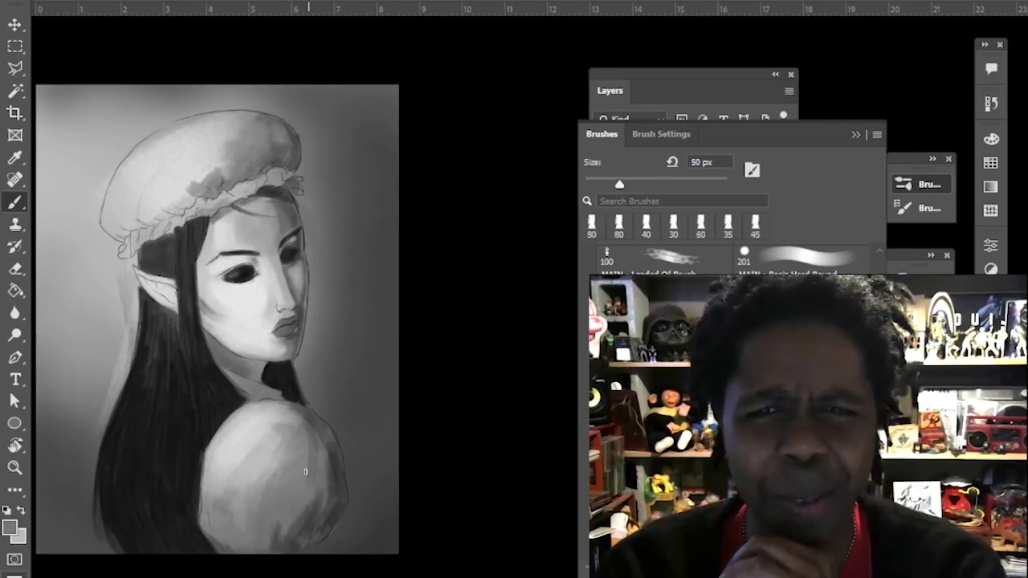
alt+click(343, 444)
drag(330, 451, 331, 506)
alt+click(340, 488)
mouse_move(328, 422)
mouse_down()
mouse_move(330, 450)
mouse_move(315, 474)
mouse_up()
drag(338, 500, 347, 444)
drag(289, 474, 311, 460)
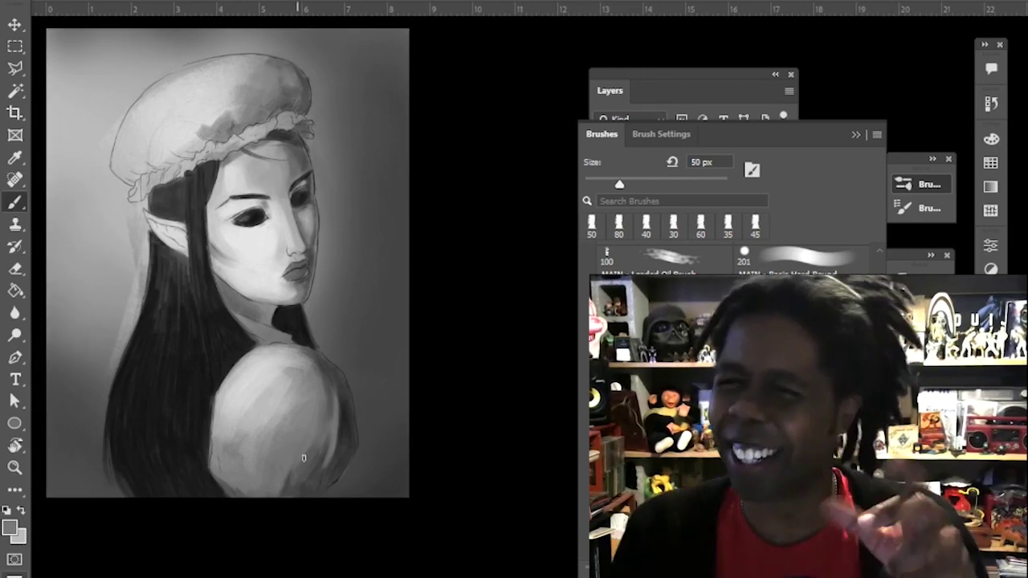
Blend the lit area of the puffed sleeve with sampled light greys, using the brush at 80 px.
key(bracketright)
key(bracketright)
key(bracketright)
key(bracketleft)
key(bracketleft)
key(bracketleft)
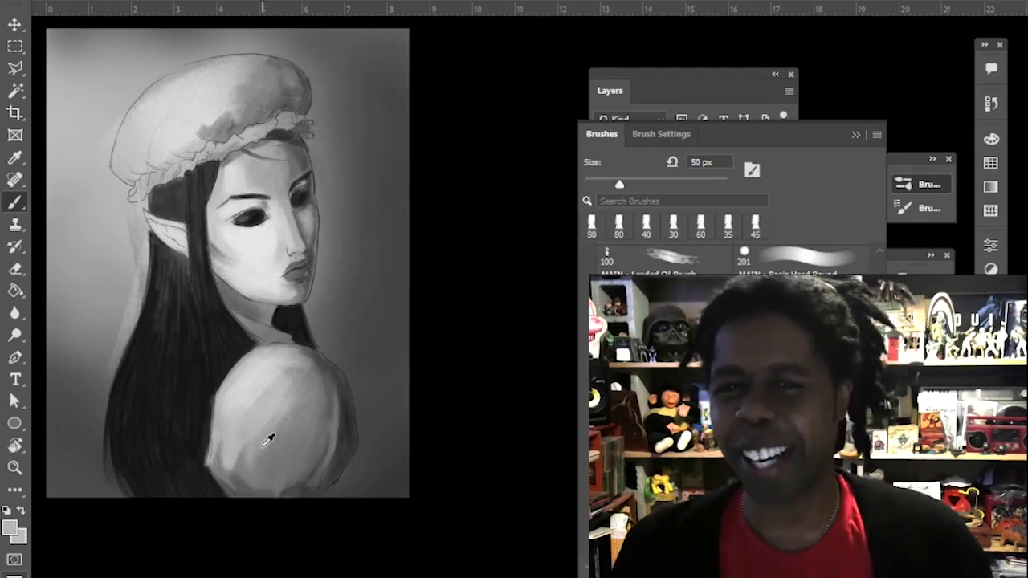
key(bracketright)
key(bracketright)
key(bracketright)
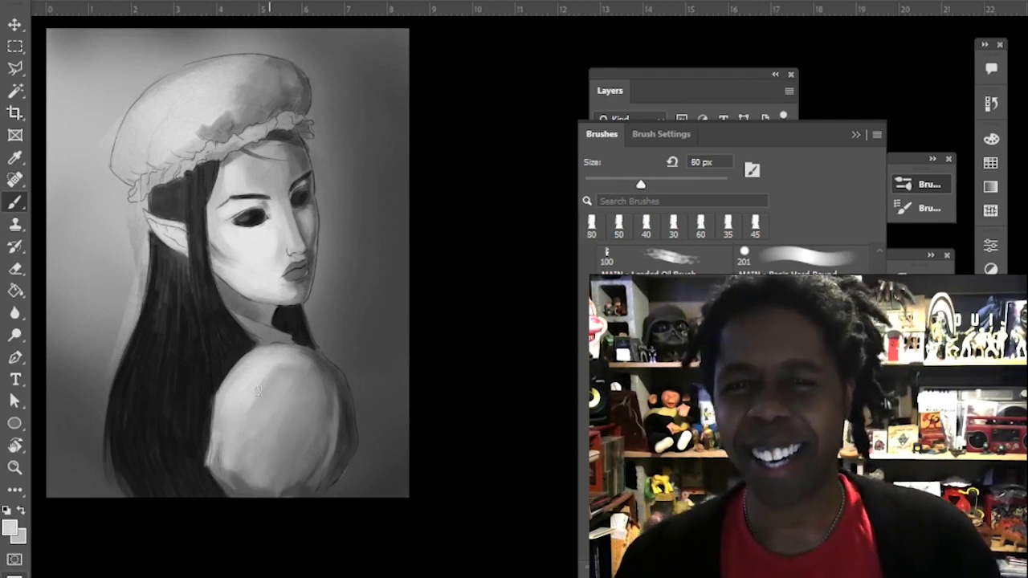
drag(279, 400, 299, 366)
alt+click(304, 391)
Sample fresh greys from the painting and enlarge the oil brush to 175 px.
scroll(157, 362, up, 5)
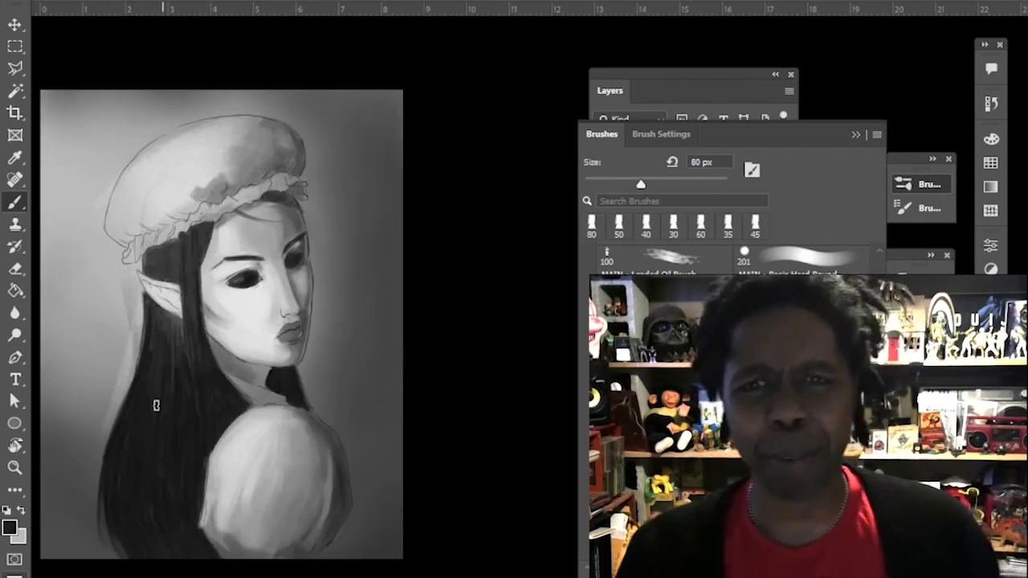
alt+click(193, 361)
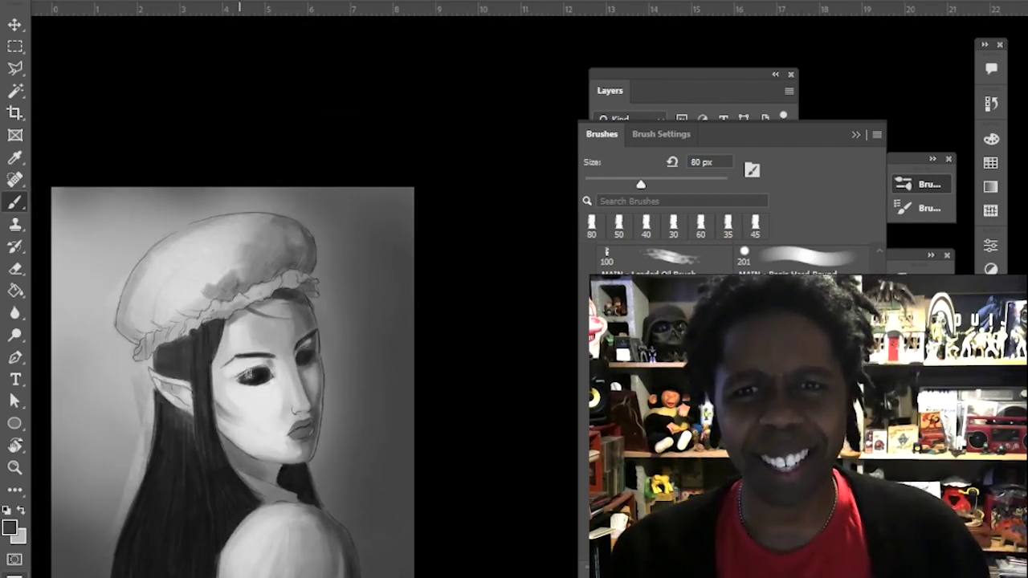
key(bracketright)
key(bracketright)
key(bracketright)
key(bracketright)
key(bracketright)
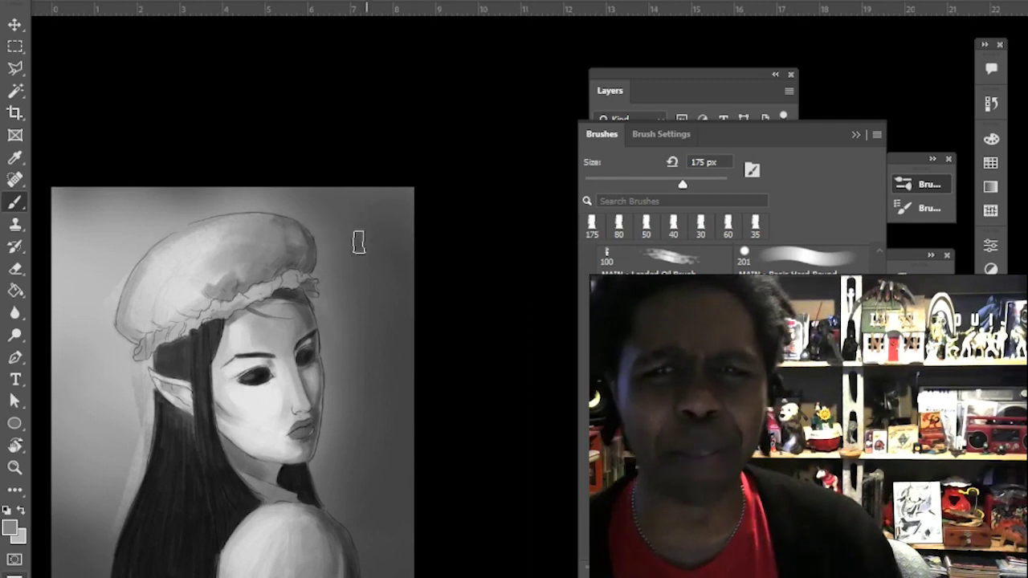
key(z)
alt+click(388, 381)
key(b)
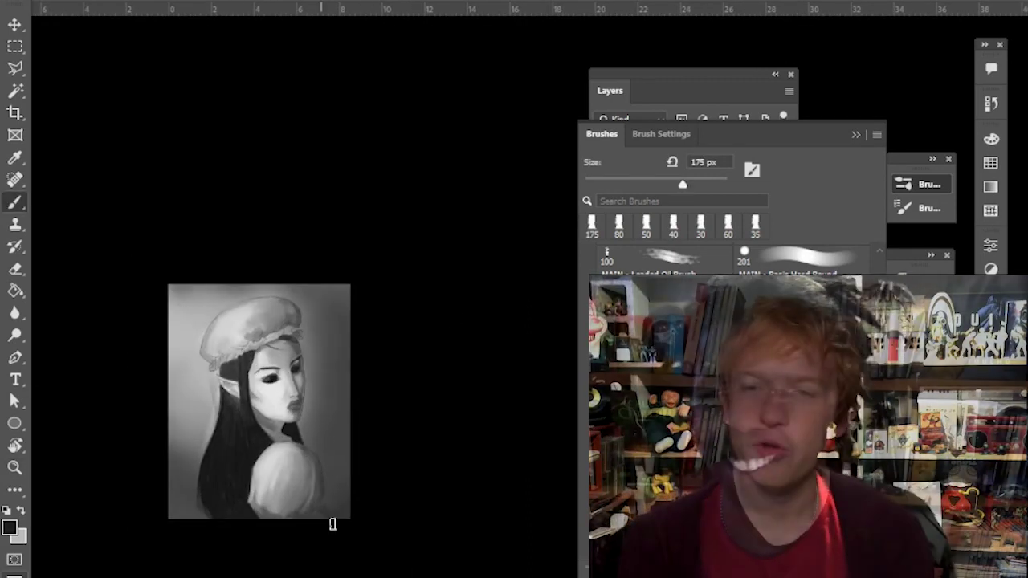
Reduce the oil brush to 100 px, adjust it for work on the face and bring the layer list into view.
key(bracketleft)
key(bracketleft)
key(bracketleft)
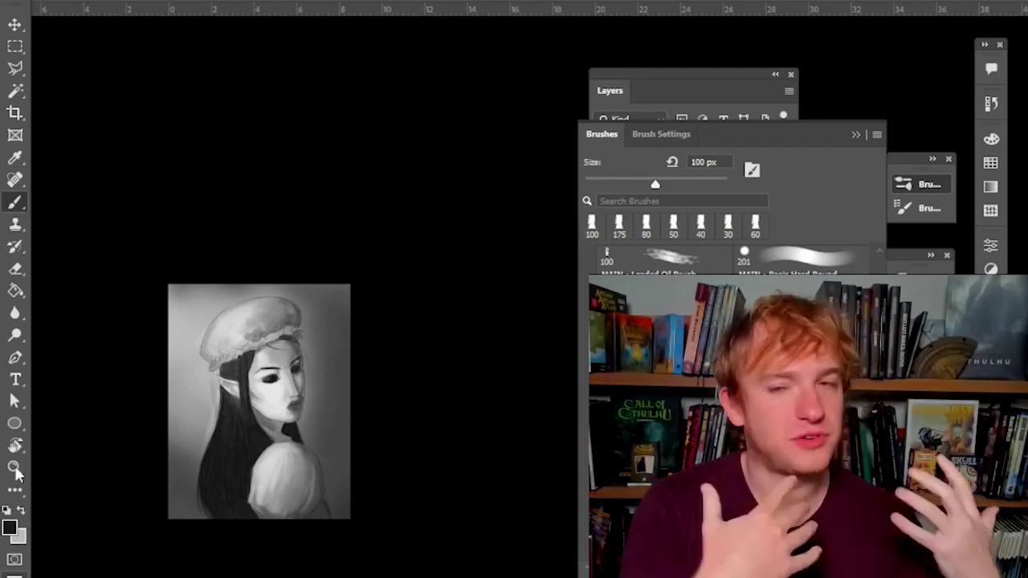
mouse_move(275, 386)
mouse_down()
mouse_move(317, 386)
mouse_move(334, 361)
mouse_up()
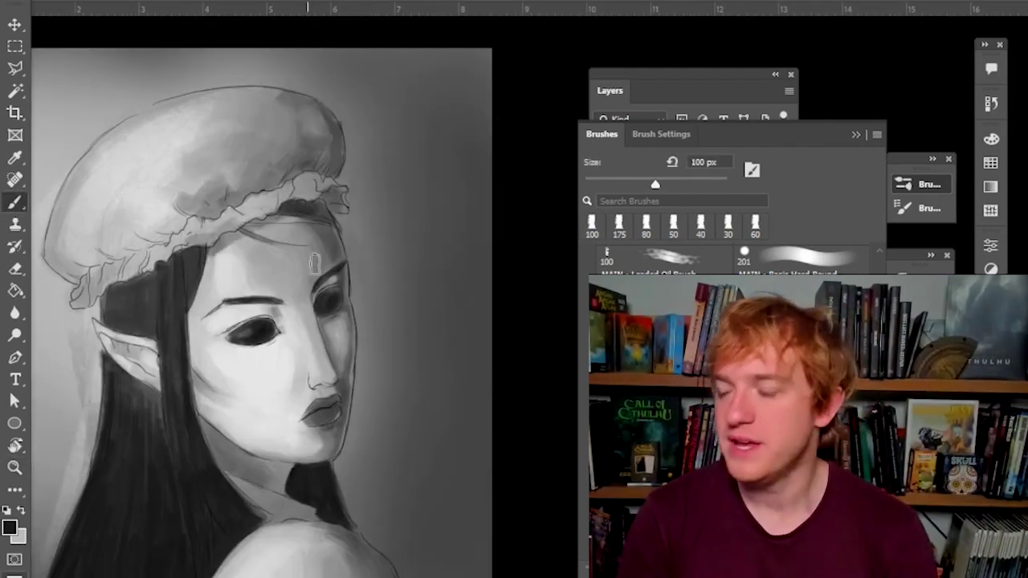
key(])
key(])
key(])
key(])
key(])
click(742, 113)
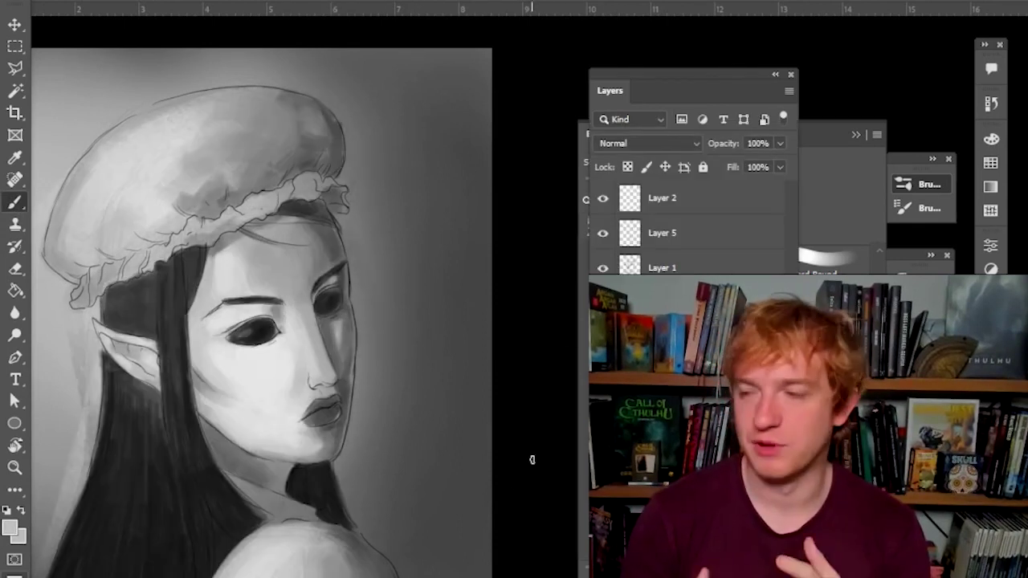
Shade the jawline and neck with sampled greys and darken the hair between the cap and the pointed ear.
alt+click(192, 389)
mouse_move(194, 366)
mouse_down()
mouse_move(193, 408)
mouse_move(216, 450)
mouse_move(249, 463)
mouse_up()
alt+click(217, 455)
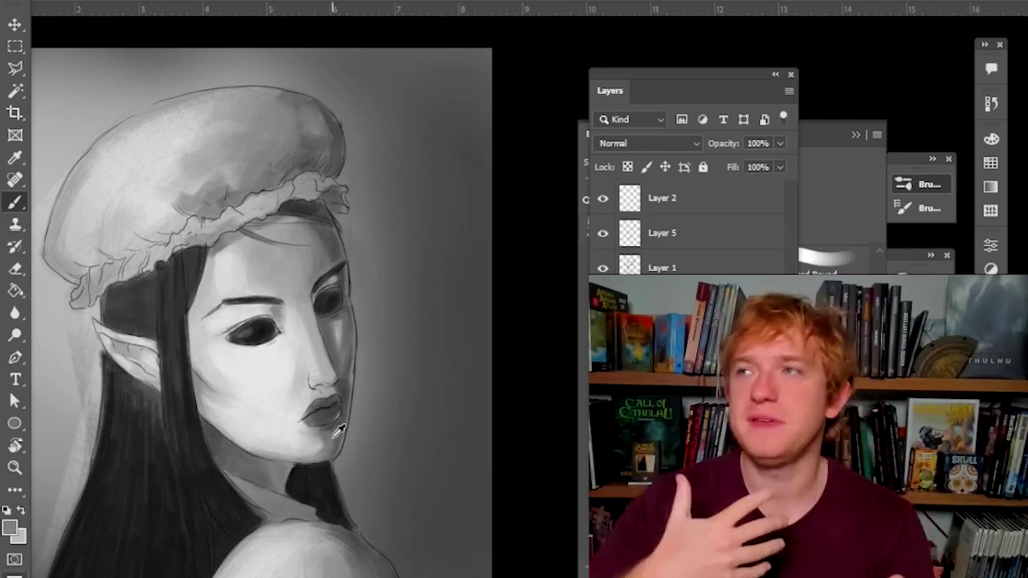
alt+click(213, 432)
drag(235, 482, 272, 516)
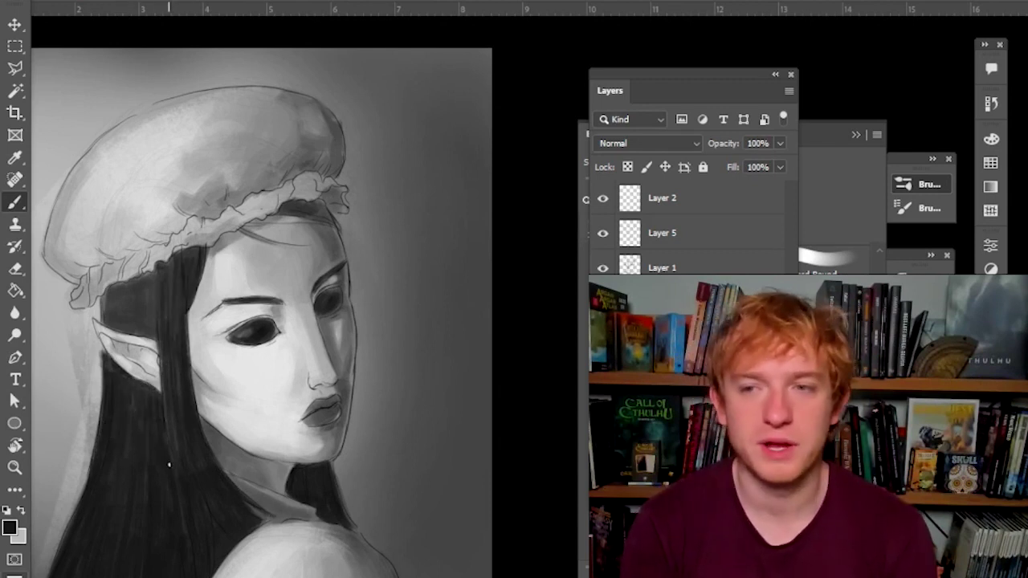
scroll(160, 410, down, 5)
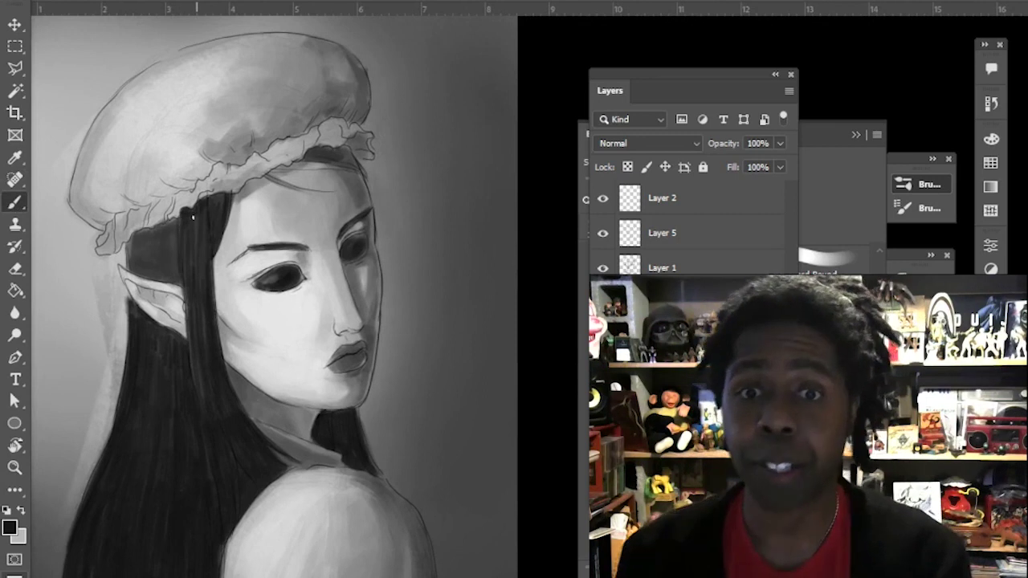
mouse_move(148, 249)
mouse_down()
mouse_move(164, 230)
mouse_move(175, 269)
mouse_move(159, 249)
mouse_move(185, 250)
mouse_up()
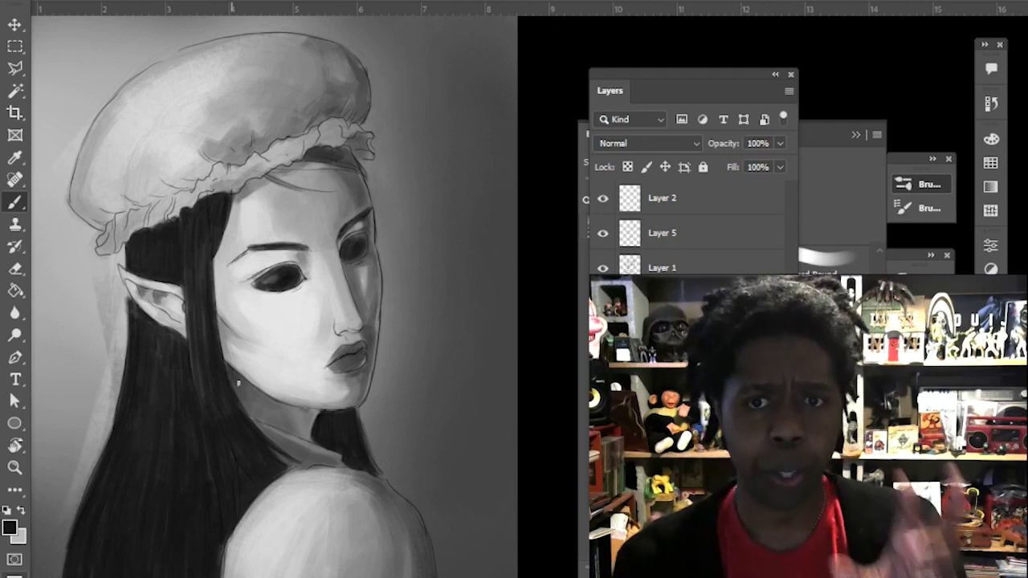
Paint sampled light greys over the forehead and deepen the lips with a sampled darker tone.
scroll(368, 344, up, 2)
alt+click(360, 382)
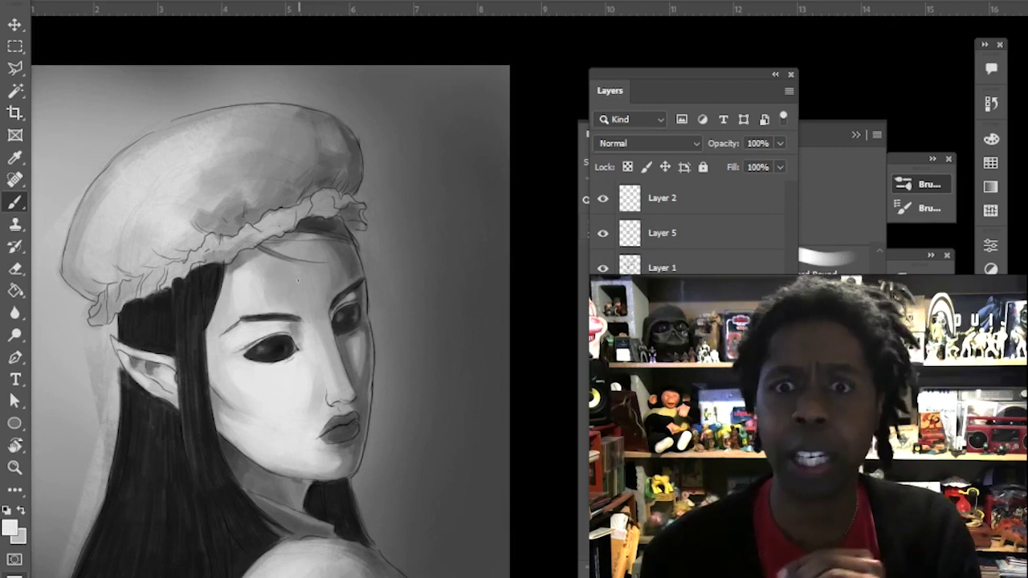
mouse_move(267, 275)
mouse_down()
mouse_move(274, 300)
mouse_move(289, 302)
mouse_move(241, 279)
mouse_up()
alt+click(321, 264)
drag(427, 349, 453, 386)
alt+click(342, 420)
mouse_move(347, 446)
mouse_down()
mouse_move(342, 419)
mouse_move(372, 439)
mouse_up()
click(9, 527)
key(Escape)
Darken the hairline and the loose strand on the forehead below the cap's frill with a sampled dark tone.
key(z)
alt+click(423, 376)
alt+click(423, 375)
click(454, 482)
click(454, 482)
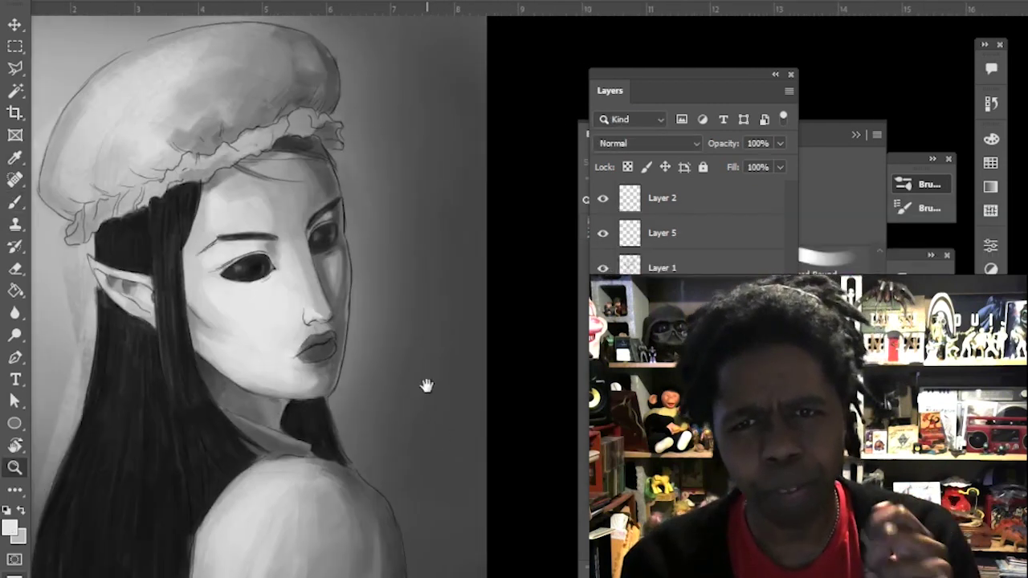
drag(427, 387, 491, 521)
key(b)
alt+click(233, 384)
drag(299, 296, 311, 304)
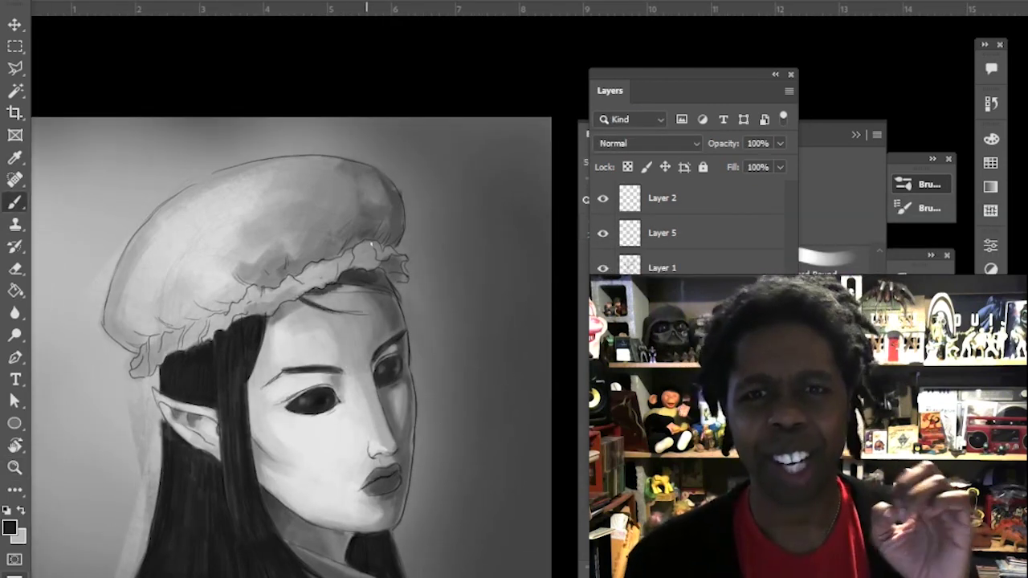
Shade the underside of the jaw with a sampled grey and brighten the lit side and frill of the cap.
scroll(382, 287, down, 2)
scroll(381, 288, left, 1)
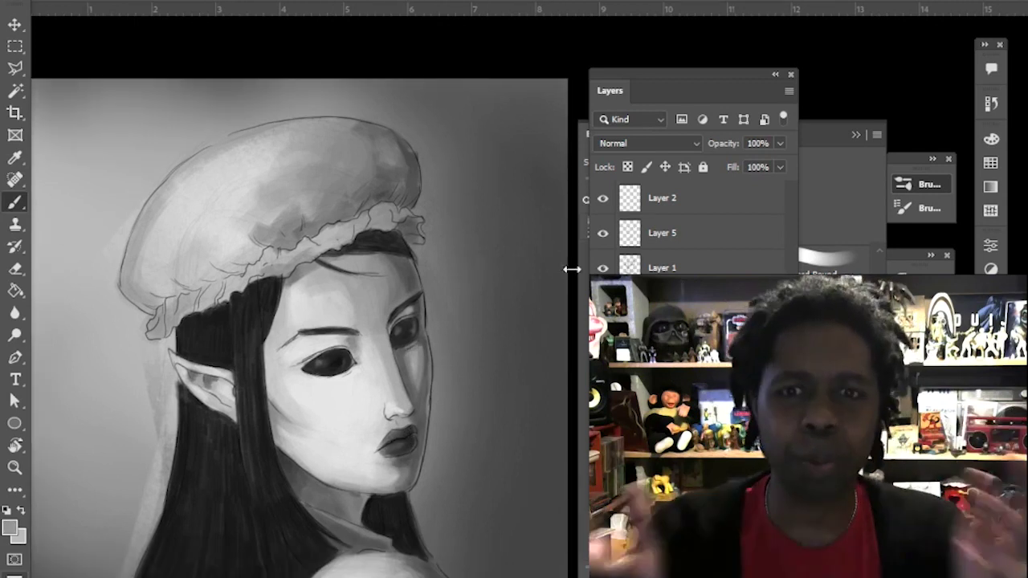
alt+click(295, 446)
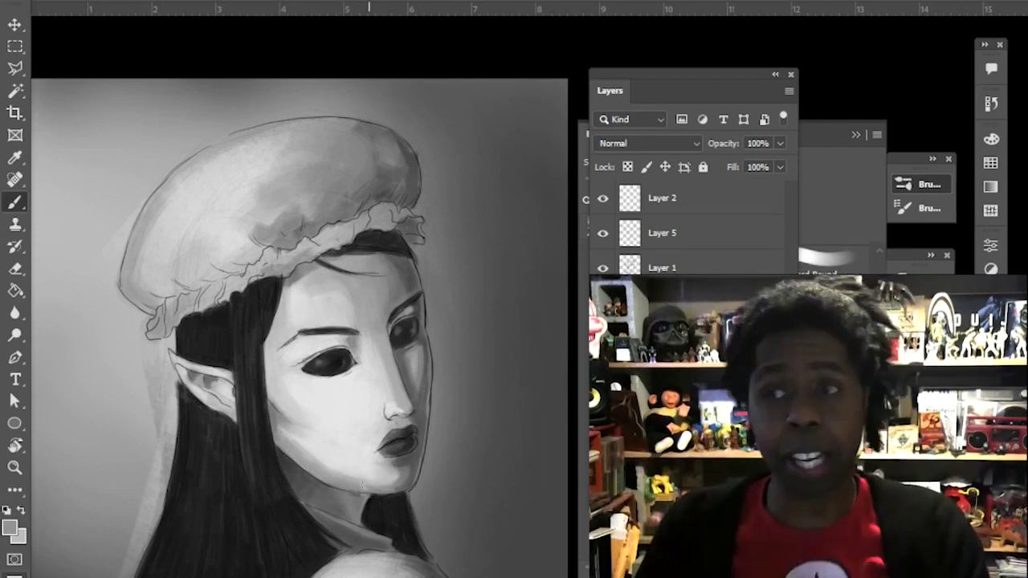
drag(465, 409, 471, 450)
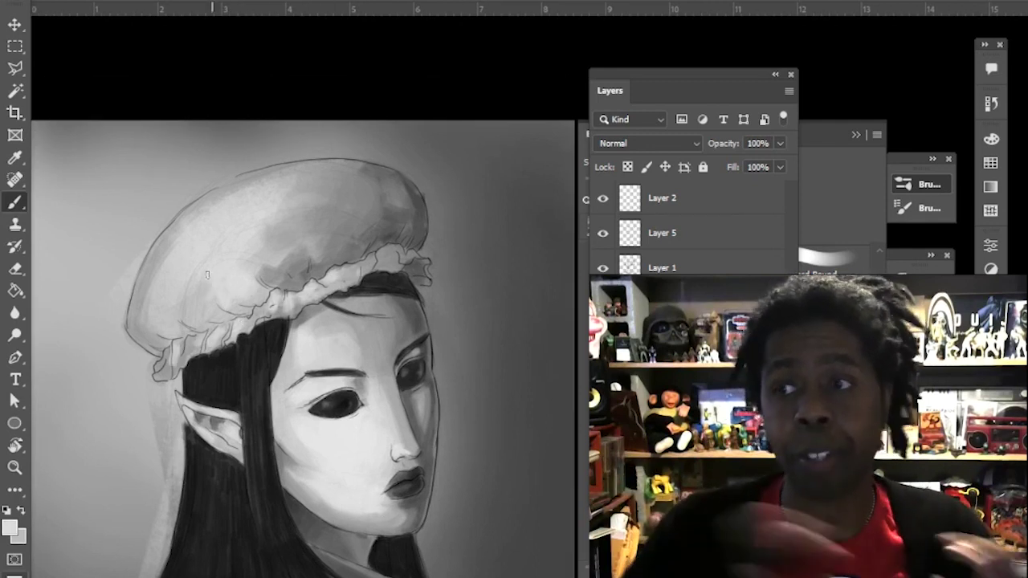
mouse_move(207, 274)
mouse_down()
mouse_move(199, 220)
mouse_move(270, 276)
mouse_move(336, 224)
mouse_move(317, 259)
mouse_move(303, 225)
mouse_move(270, 254)
mouse_move(244, 221)
mouse_move(294, 211)
mouse_move(287, 221)
mouse_move(270, 179)
mouse_move(164, 256)
mouse_up()
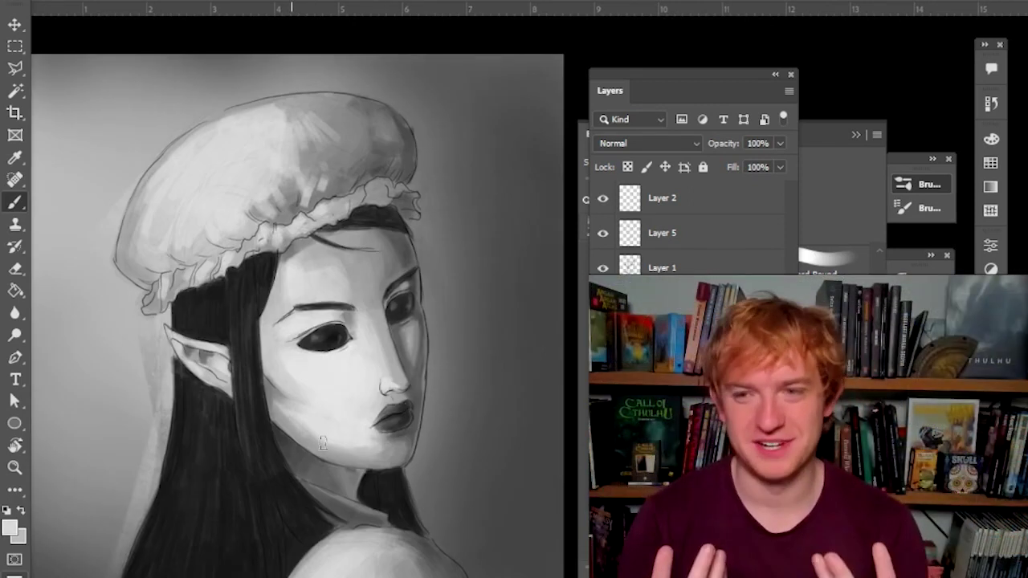
drag(323, 442, 381, 463)
Erase the stray light strip in the background behind the ear and long hair.
click(14, 468)
alt+click(386, 408)
click(381, 413)
click(15, 269)
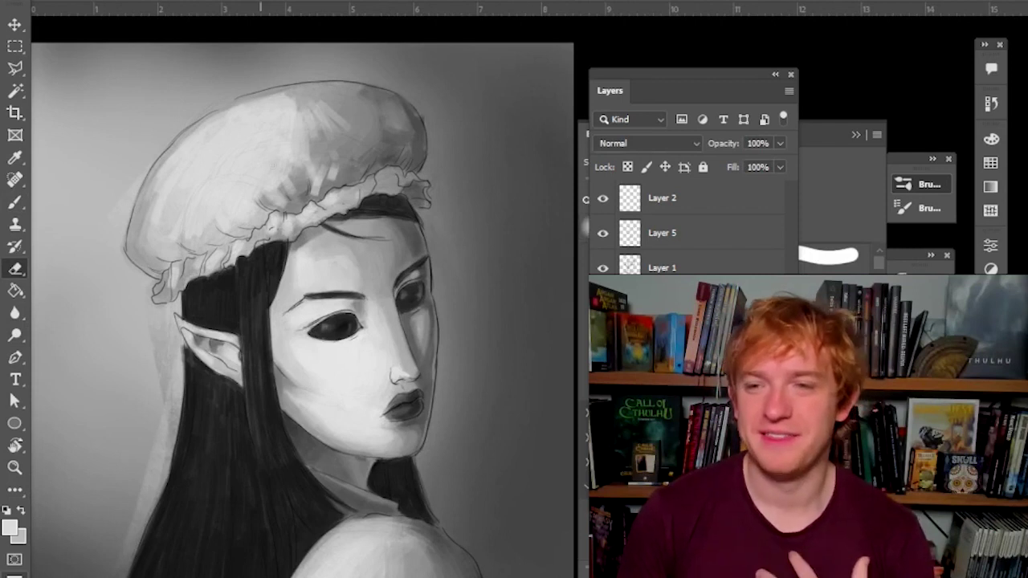
mouse_move(164, 416)
mouse_down()
mouse_move(135, 558)
mouse_move(168, 366)
mouse_up()
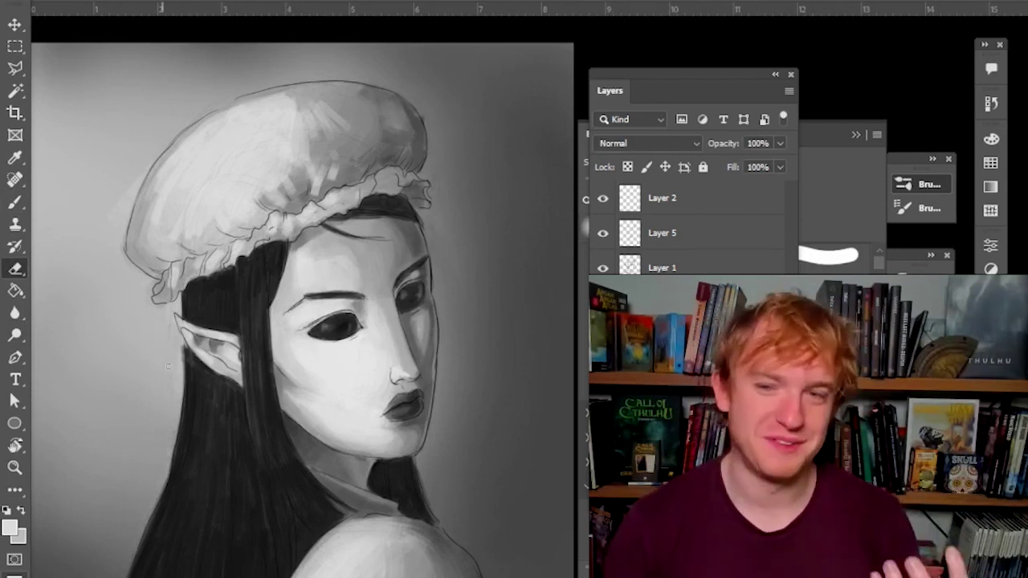
Merge the painted layers into one layer beneath Layer 5.
drag(488, 410, 448, 340)
key(ctrl+e)
key(z)
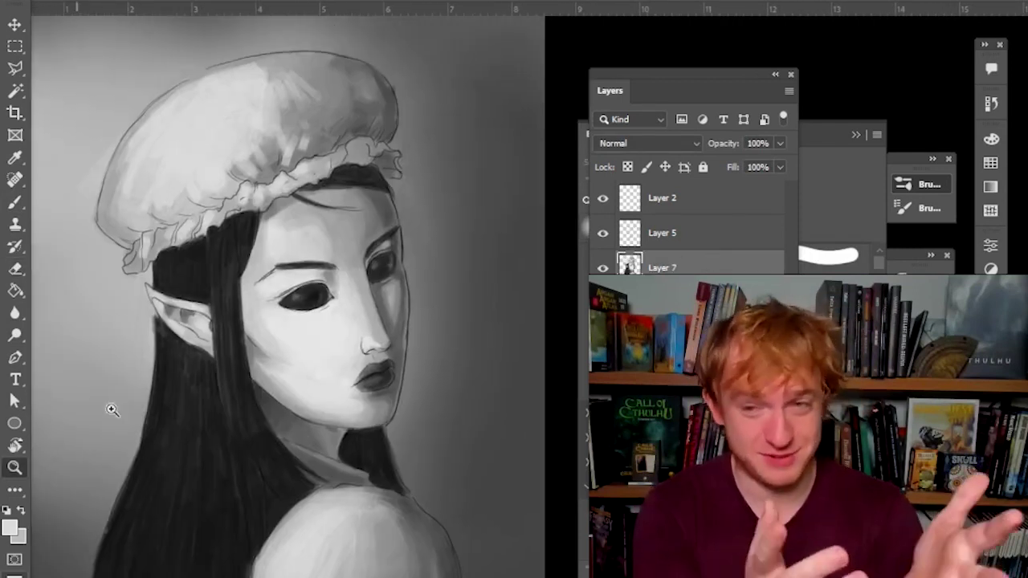
alt+click(385, 406)
alt+click(386, 406)
click(380, 337)
click(382, 341)
Rename Layer 2 as PO.
click(635, 235)
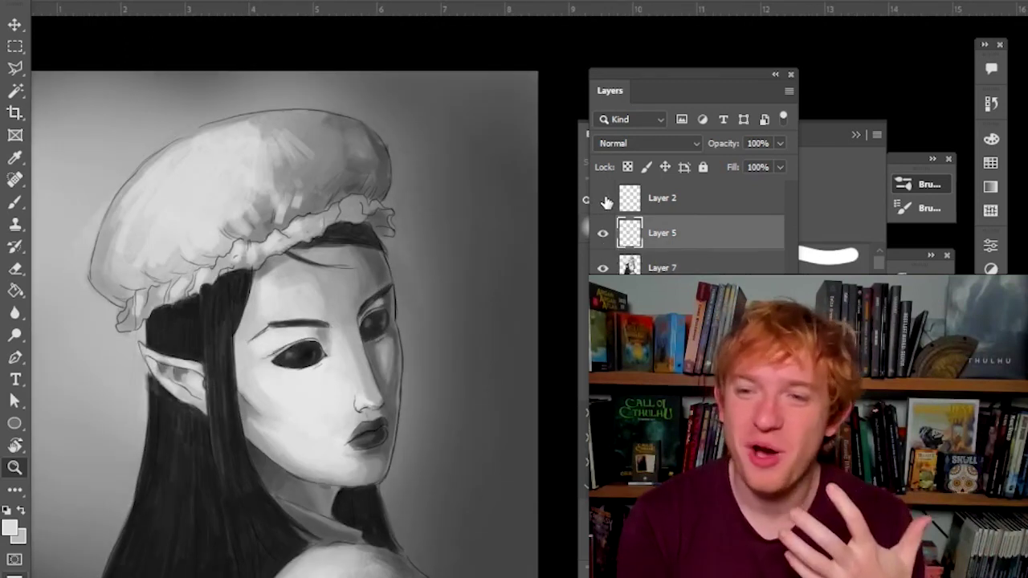
double_click(662, 197)
text(PO)
key(Return)
Paint over the sketch line at the nostril and refine the lips on the PO layer with sampled tones.
click(370, 329)
key(b)
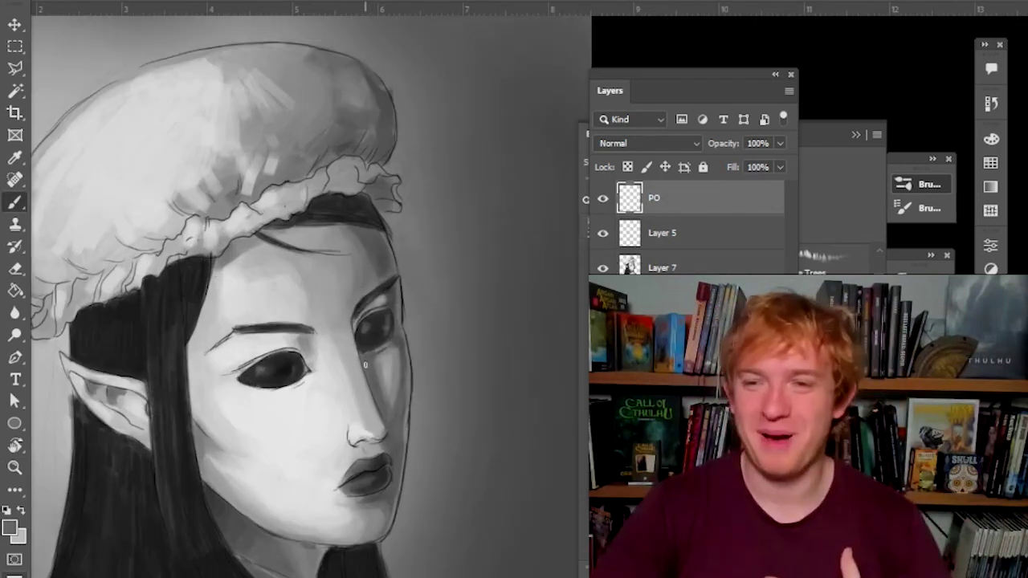
key(x)
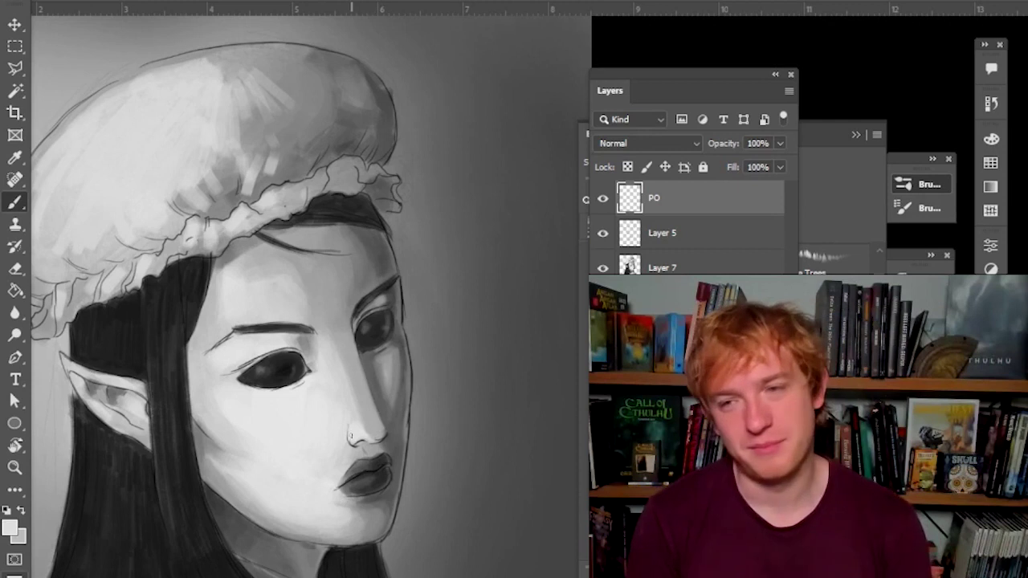
alt+click(292, 407)
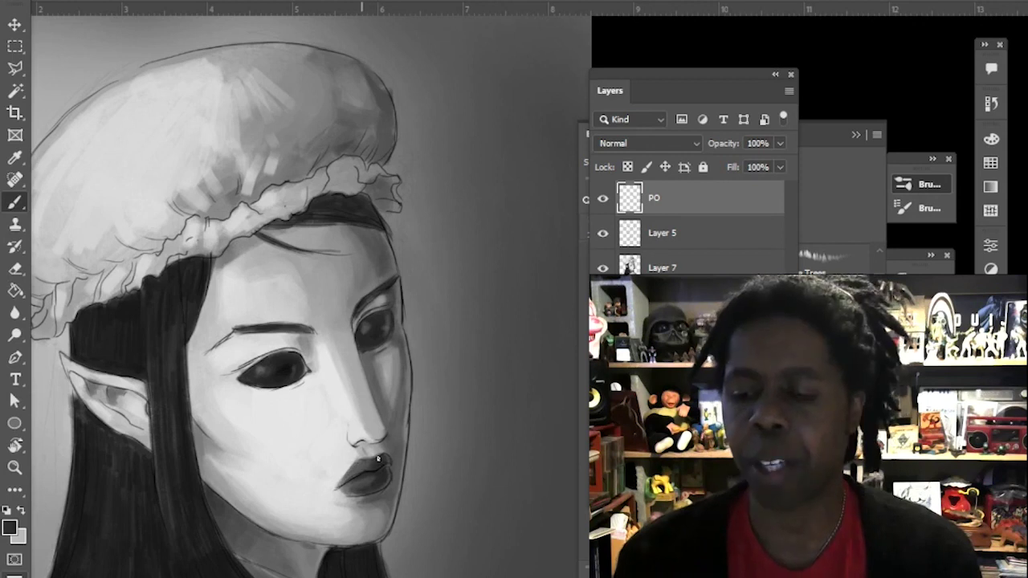
alt+click(376, 482)
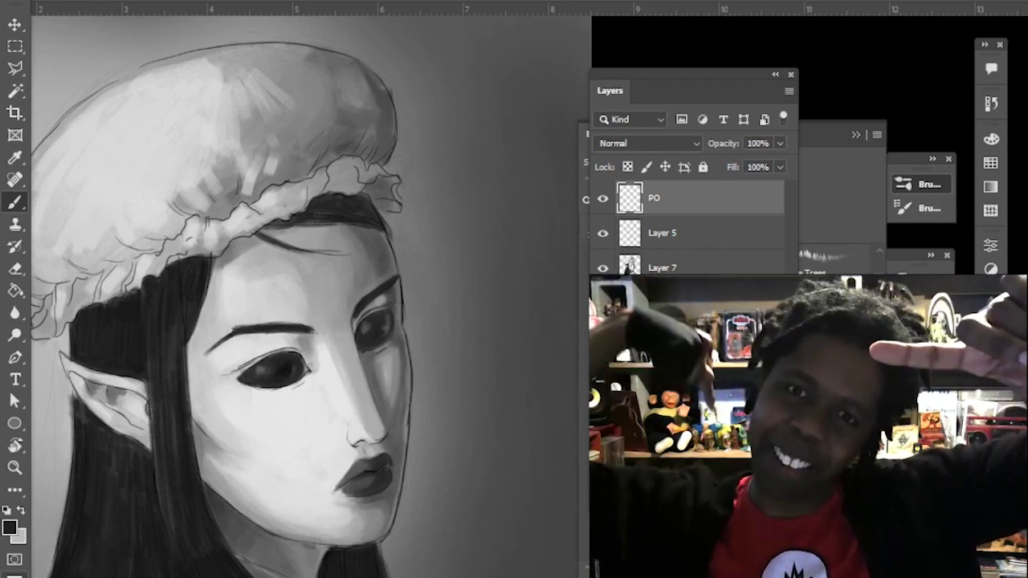
Blend the jaw, outer cheek and forehead on the PO layer with sampled greys.
alt+click(210, 494)
alt+click(204, 415)
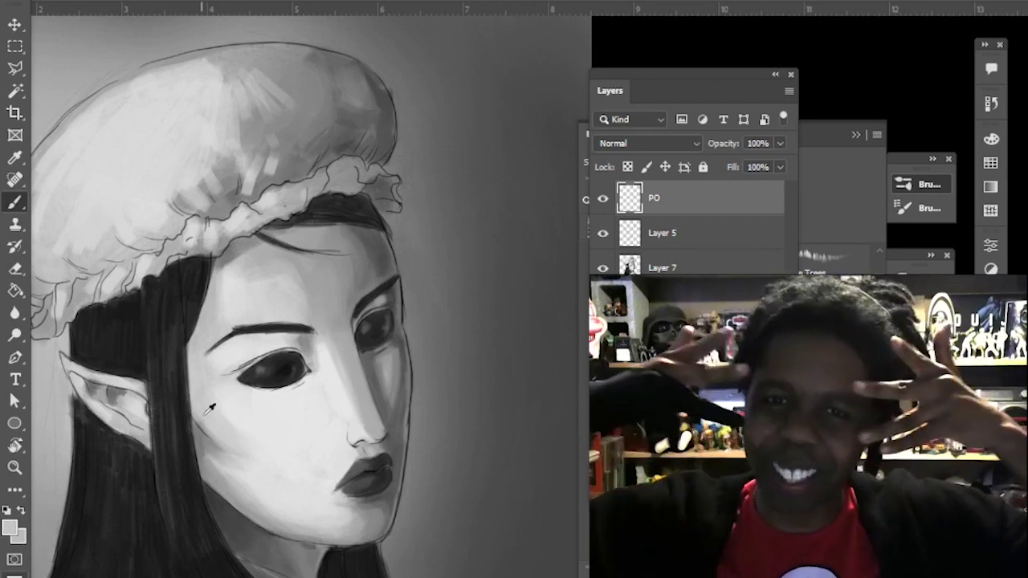
alt+click(234, 289)
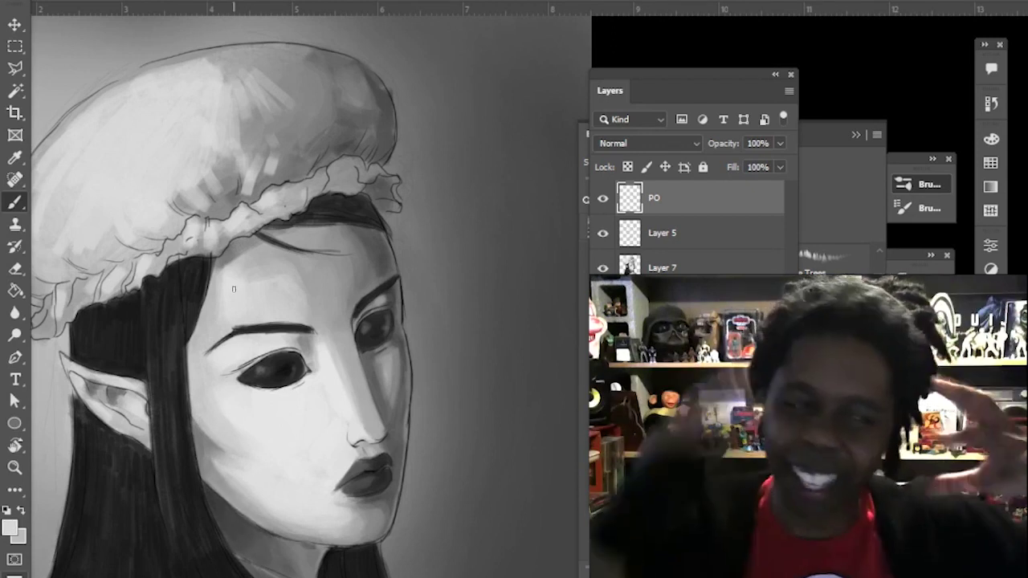
mouse_move(335, 360)
mouse_down()
mouse_move(354, 367)
mouse_move(385, 422)
mouse_move(421, 399)
mouse_up()
alt+click(354, 368)
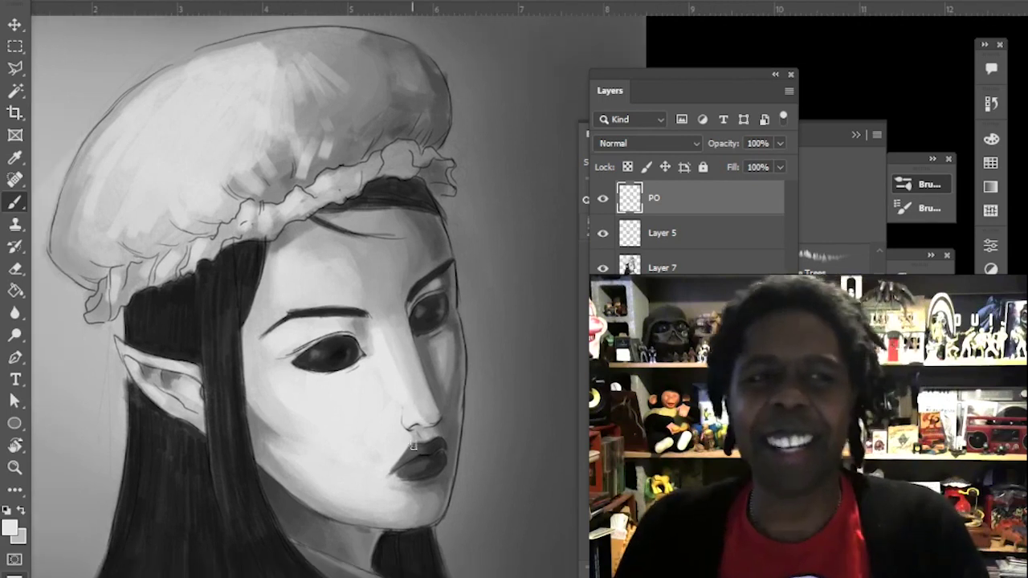
Refine the shading inside the pointed ear and above the bridge of the nose with sampled tones.
alt+click(144, 376)
drag(148, 377, 197, 409)
alt+click(361, 296)
drag(361, 296, 359, 259)
Paint over the loose strand and shade the upper forehead below the hairline with sampled greys.
alt+click(294, 232)
mouse_move(309, 221)
mouse_down()
mouse_move(378, 233)
mouse_move(418, 217)
mouse_up()
drag(473, 294, 448, 220)
alt+click(259, 173)
drag(251, 175, 379, 151)
alt+click(345, 149)
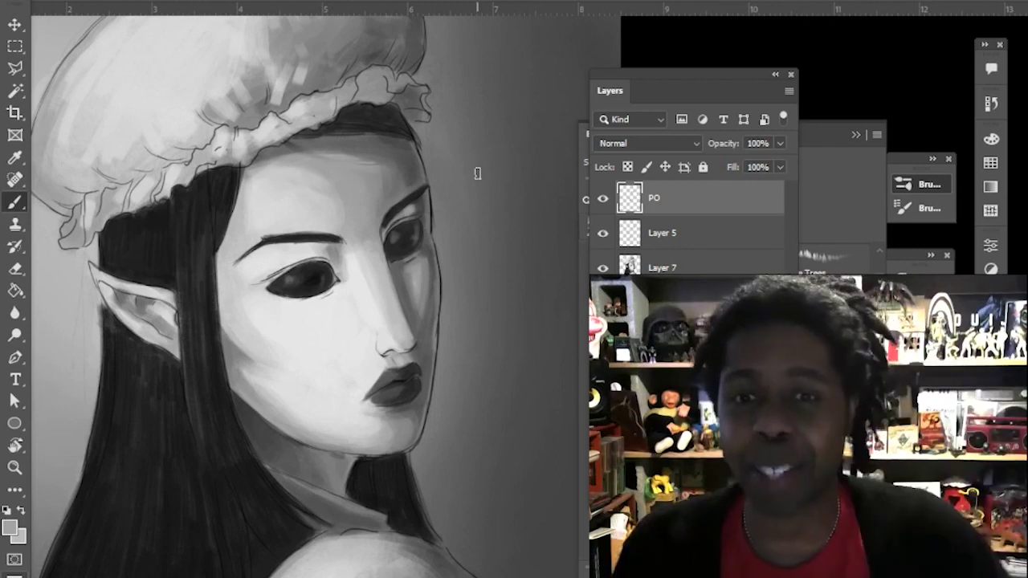
Soften the forehead shading with the soft round brush at 60 px.
key(z)
alt+click(429, 367)
alt+click(429, 367)
click(434, 378)
click(869, 180)
key(b)
key(bracketright)
key(bracketright)
key(bracketright)
key(bracketright)
key(bracketright)
key(bracketright)
key(bracketright)
key(bracketright)
key(bracketright)
key(bracketright)
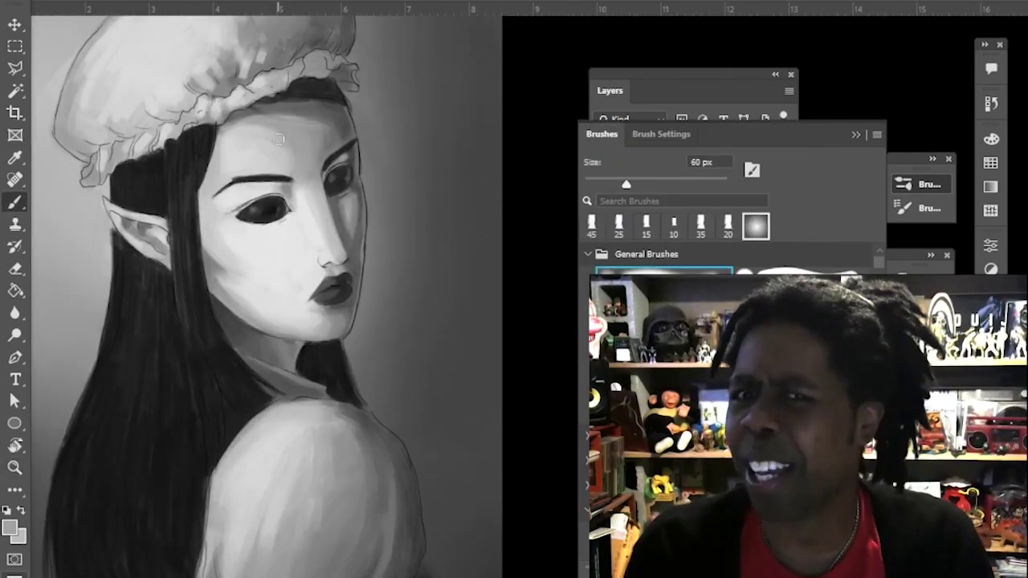
drag(269, 143, 256, 140)
Blend the lower cheek and jaw with a sampled light grey at 90 px and reduce the soft brush to 70 px.
alt+click(237, 150)
key(bracketleft)
key(bracketleft)
key(bracketleft)
key(bracketleft)
key(bracketleft)
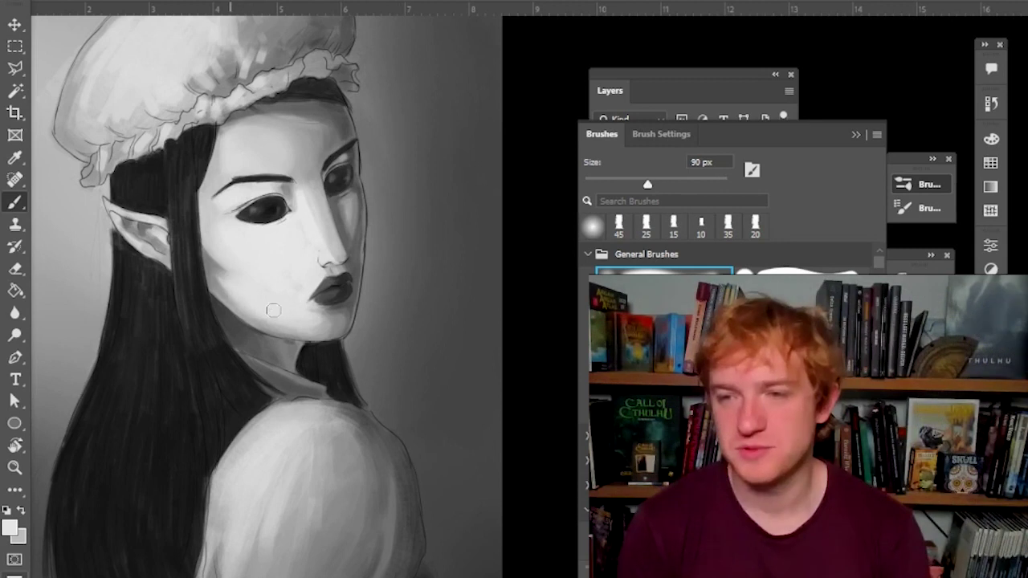
mouse_move(248, 309)
mouse_down()
mouse_move(284, 326)
mouse_move(315, 319)
mouse_up()
key(bracketleft)
key(bracketleft)
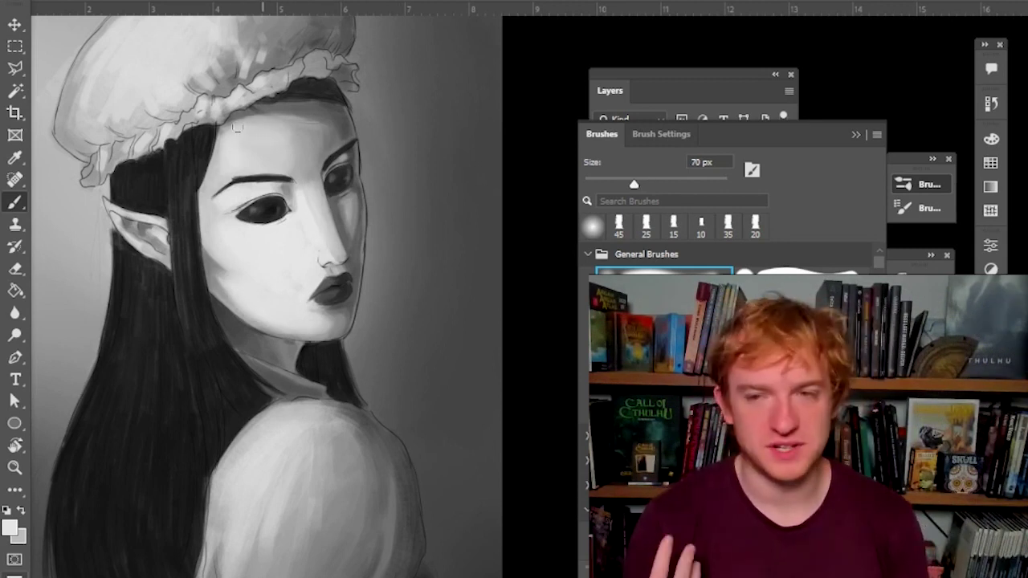
Enlarge the soft brush to 150 px and choose a different preset from the brush list.
key(bracketright)
key(bracketright)
key(bracketright)
key(bracketright)
key(bracketright)
scroll(733, 385, down, 15)
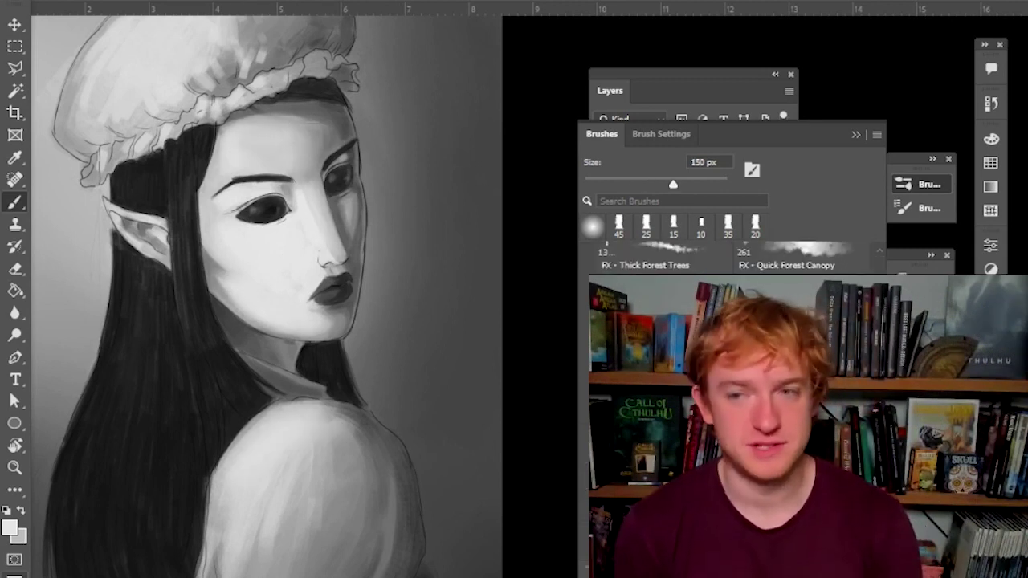
click(667, 385)
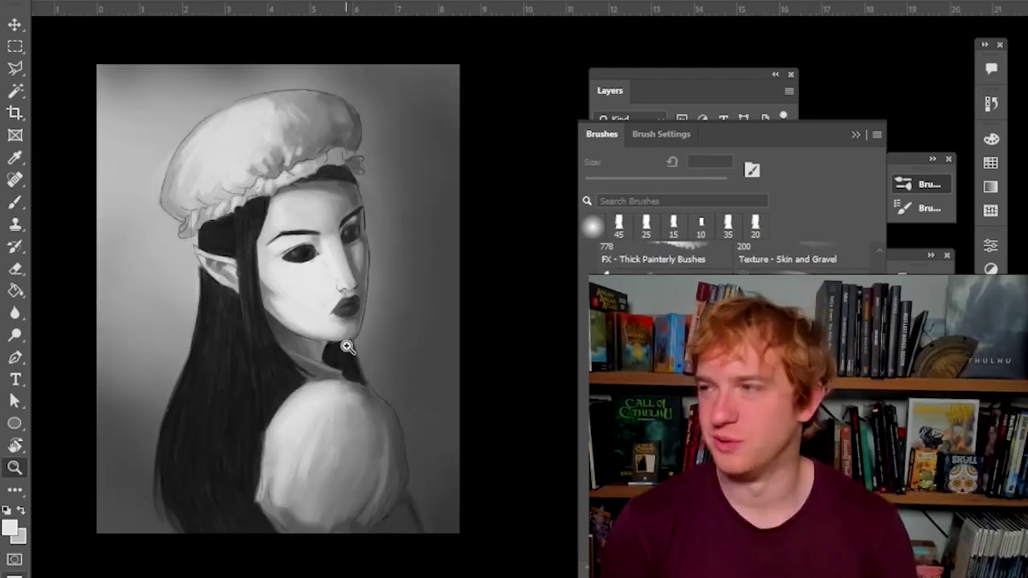
Touch up the near eye with a smaller brush and a freshly sampled tone.
click(352, 289)
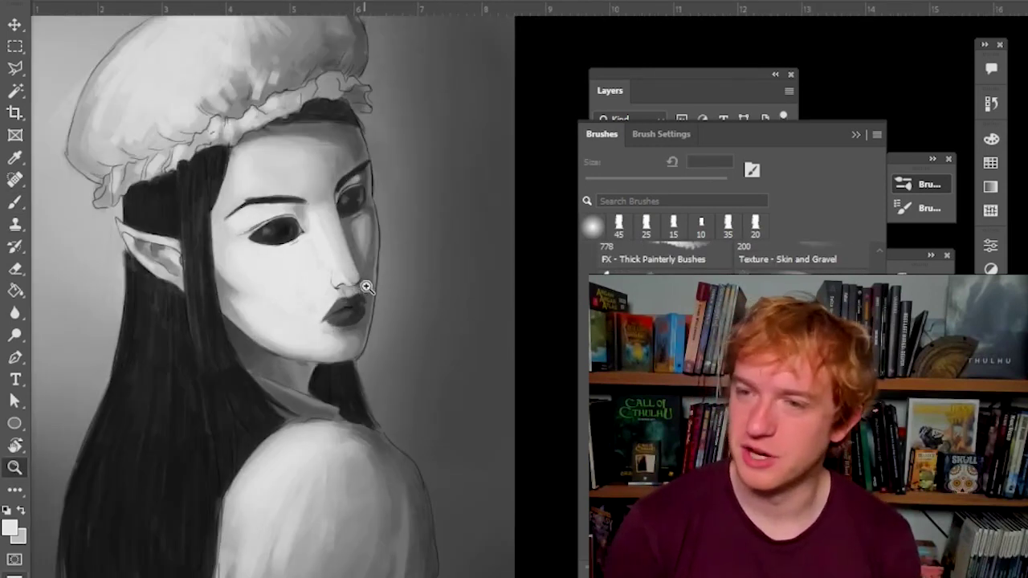
click(365, 284)
key(b)
alt+click(649, 40)
key([)
key([)
key([)
key([)
drag(296, 318, 292, 326)
Set the foreground colour to black and darken the front lock of hair from the cap to the neck at 20 px.
click(10, 527)
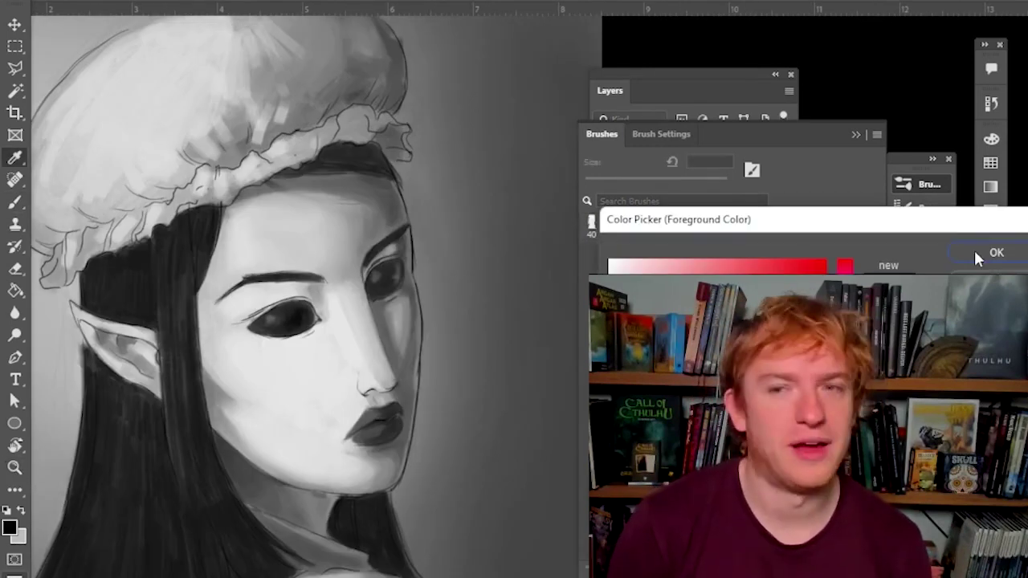
click(978, 254)
drag(164, 291, 165, 371)
drag(182, 293, 175, 408)
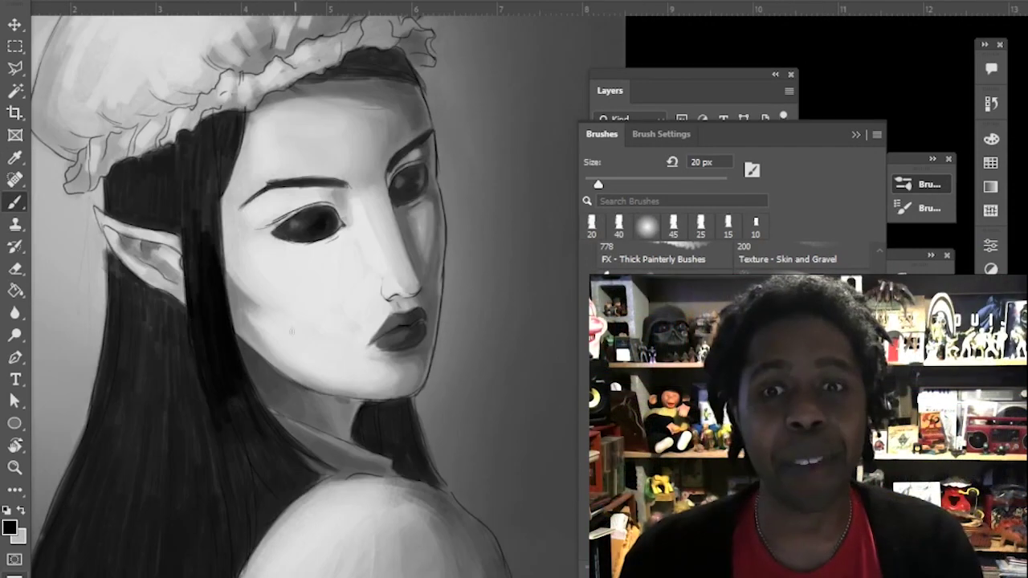
drag(215, 394, 236, 482)
drag(243, 368, 278, 466)
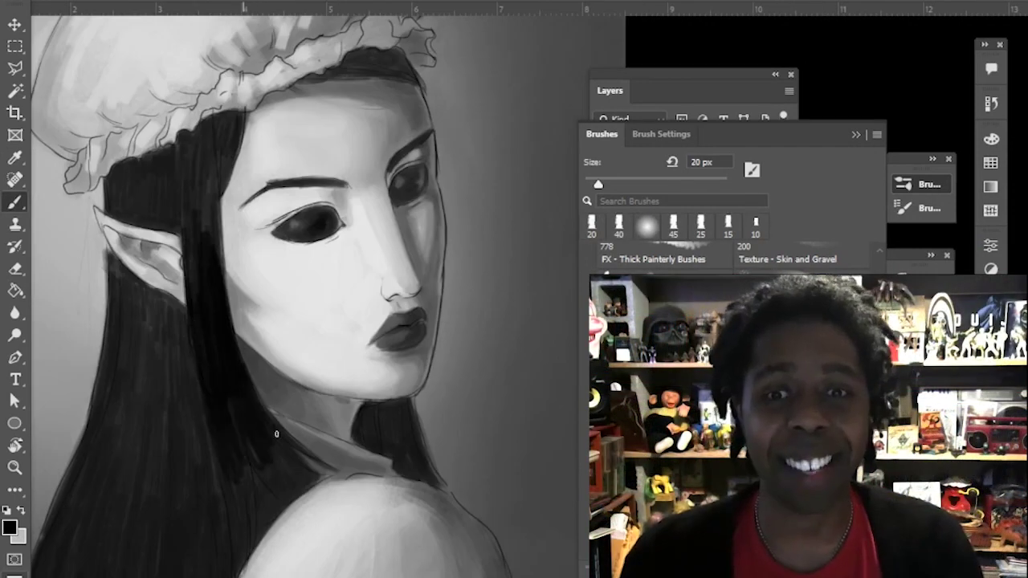
Darken the hair below the ear and the front lock beside the face with black at 20 px.
drag(256, 388, 266, 414)
mouse_move(164, 299)
mouse_down()
mouse_move(187, 342)
mouse_move(190, 398)
mouse_up()
drag(201, 344, 207, 402)
mouse_move(133, 305)
mouse_down()
mouse_move(150, 368)
mouse_move(142, 330)
mouse_move(175, 320)
mouse_up()
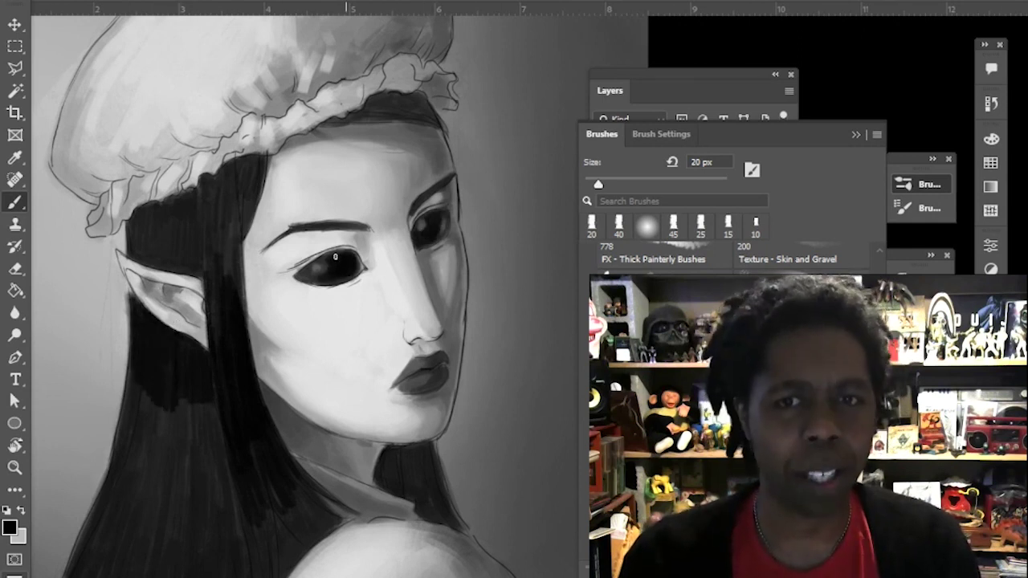
drag(254, 209, 244, 231)
drag(215, 193, 209, 292)
drag(229, 178, 223, 286)
drag(236, 198, 241, 310)
drag(213, 339, 238, 194)
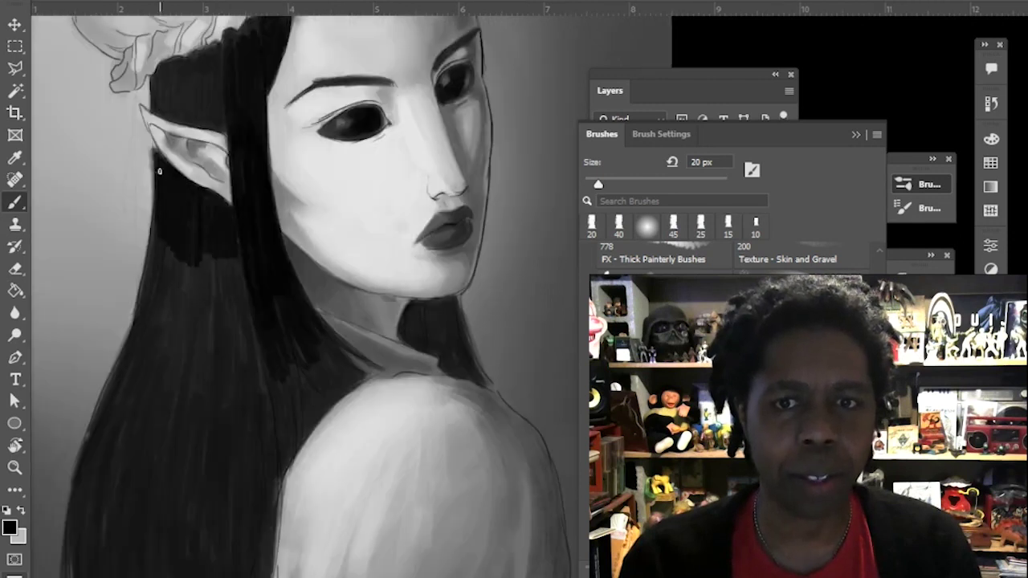
Extend the black at 20 px through the hair behind the ear, above it and behind the neck.
drag(158, 170, 144, 318)
mouse_move(165, 241)
mouse_down()
mouse_move(154, 328)
mouse_move(248, 355)
mouse_up()
drag(216, 447, 206, 491)
mouse_move(394, 361)
mouse_down()
mouse_move(408, 347)
mouse_move(459, 421)
mouse_up()
drag(450, 346, 474, 423)
drag(474, 425, 450, 399)
mouse_move(261, 395)
mouse_down()
mouse_move(310, 319)
mouse_move(294, 523)
mouse_up()
mouse_move(226, 286)
mouse_down()
mouse_move(250, 226)
mouse_move(201, 277)
mouse_move(265, 287)
mouse_move(298, 223)
mouse_up()
drag(179, 255, 249, 225)
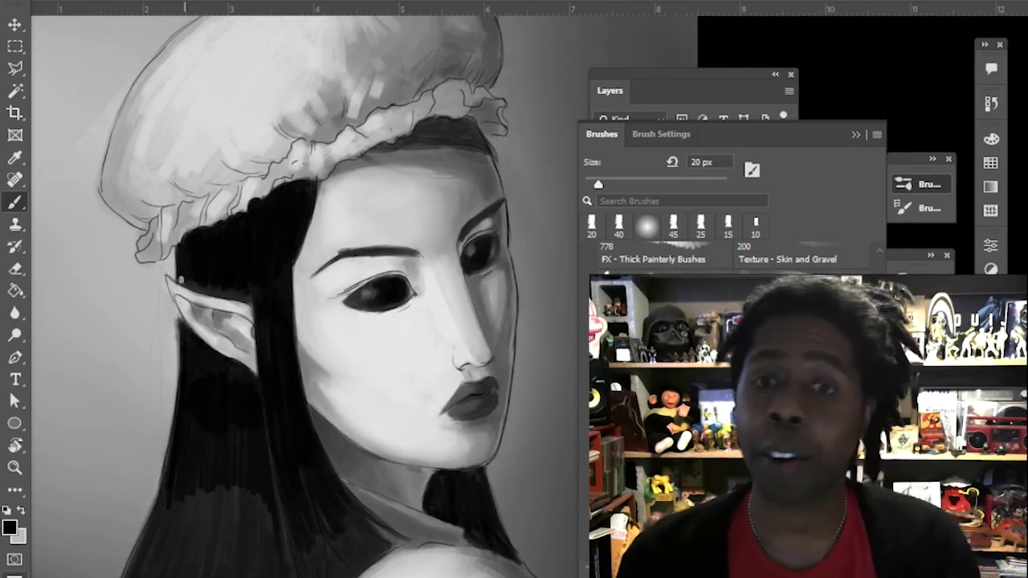
drag(181, 280, 247, 300)
drag(350, 302, 392, 210)
Enlarge the brush to 40 px and blacken the mid-length hair down the back.
key(])
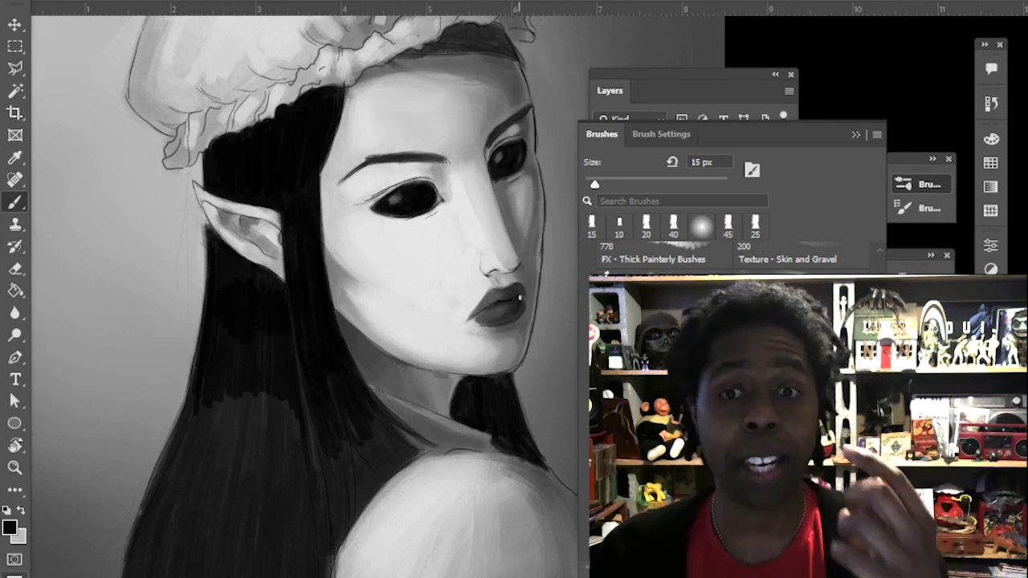
key(])
key(])
key(])
key(])
key(])
mouse_move(181, 456)
mouse_down()
mouse_move(145, 531)
mouse_move(219, 482)
mouse_move(298, 491)
mouse_up()
drag(366, 450, 396, 410)
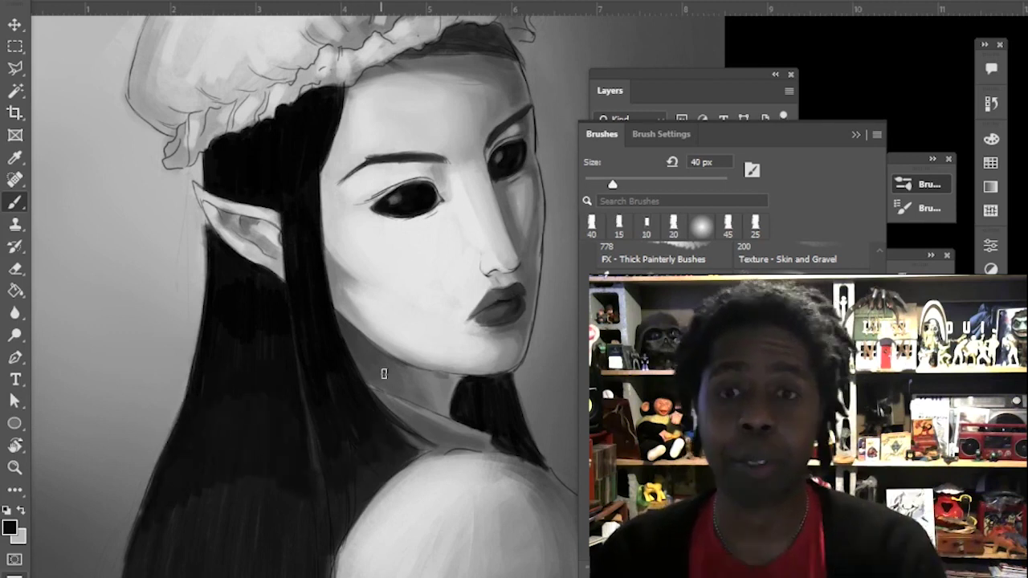
Fill the broad lower mass of hair with black at 40 px up to the edge of the puffed sleeve.
drag(263, 345, 279, 265)
click(9, 528)
click(980, 250)
mouse_move(223, 331)
mouse_down()
mouse_move(294, 509)
mouse_move(307, 422)
mouse_move(318, 517)
mouse_up()
drag(335, 297, 334, 539)
drag(361, 372, 351, 488)
drag(418, 369, 366, 441)
drag(347, 298, 349, 322)
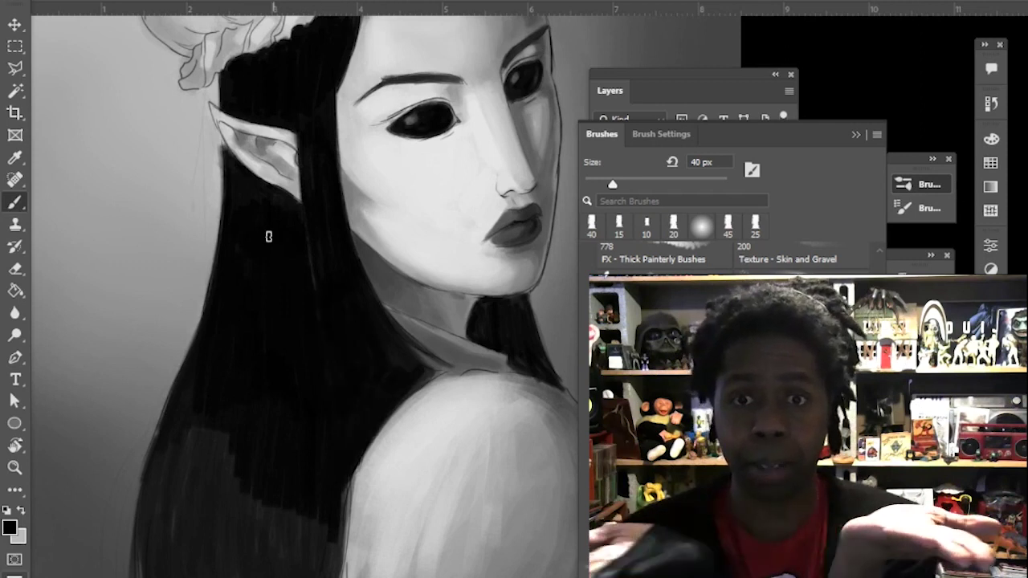
drag(255, 335, 289, 184)
mouse_move(218, 247)
mouse_down()
mouse_move(185, 394)
mouse_move(349, 500)
mouse_move(353, 340)
mouse_move(255, 310)
mouse_move(232, 329)
mouse_move(299, 318)
mouse_up()
Collapse the brush list and fill the remaining grey lower lengths of hair with solid black.
key(z)
alt+click(442, 241)
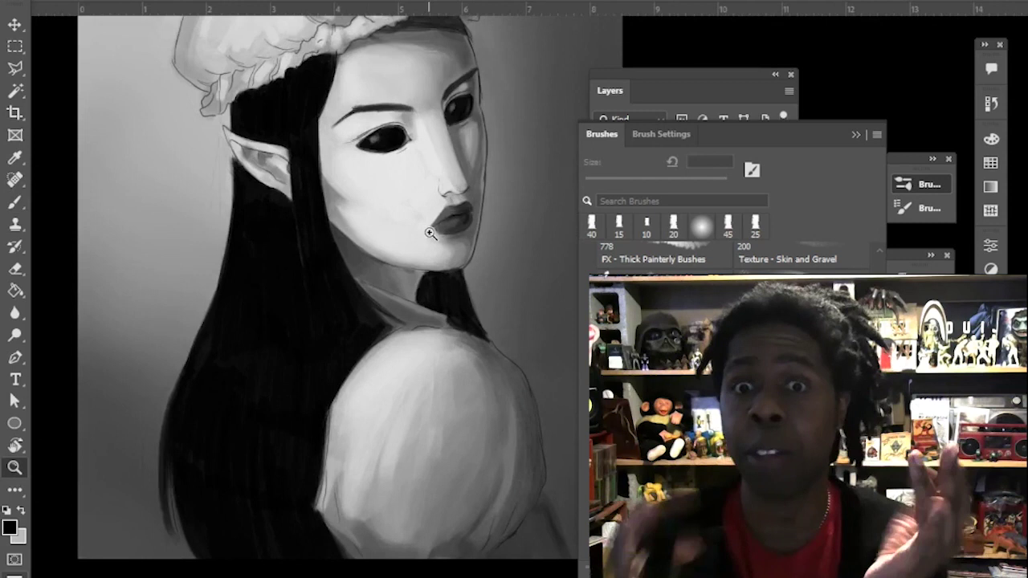
click(430, 233)
drag(880, 337, 881, 272)
click(856, 134)
key(b)
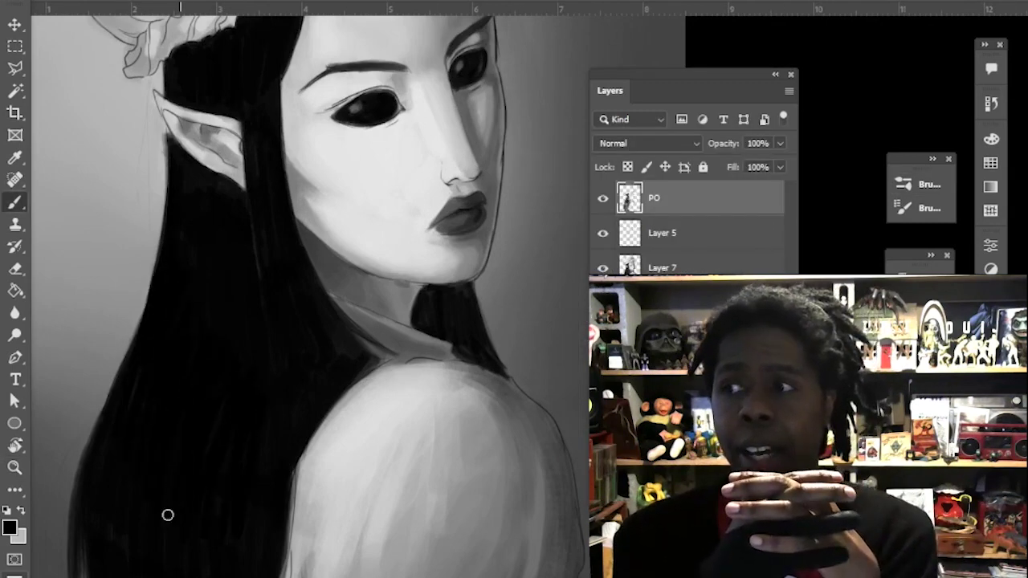
drag(305, 363, 392, 235)
mouse_move(171, 341)
mouse_down()
mouse_move(165, 492)
mouse_move(175, 526)
mouse_up()
drag(173, 406, 199, 539)
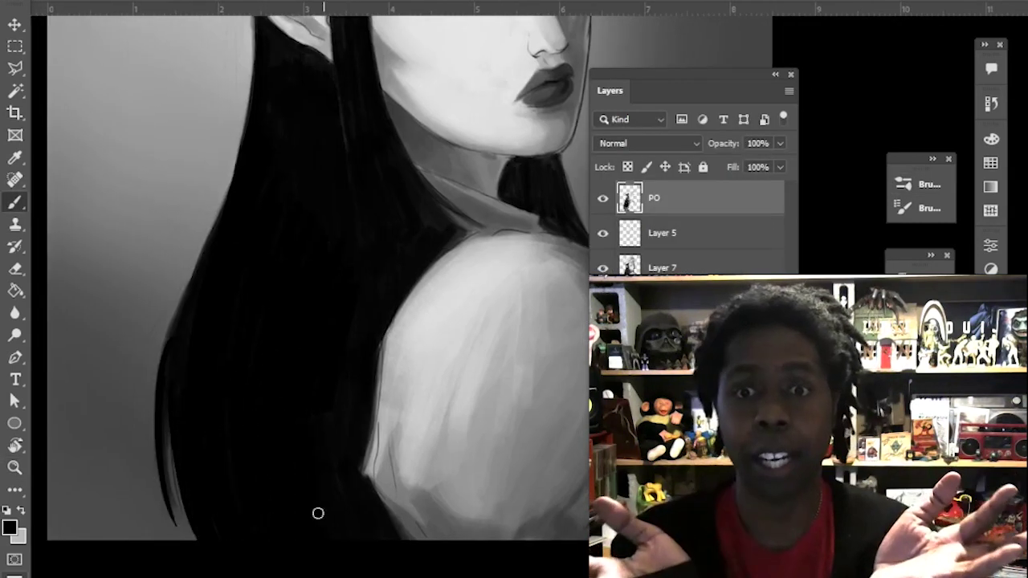
scroll(369, 307, up, 3)
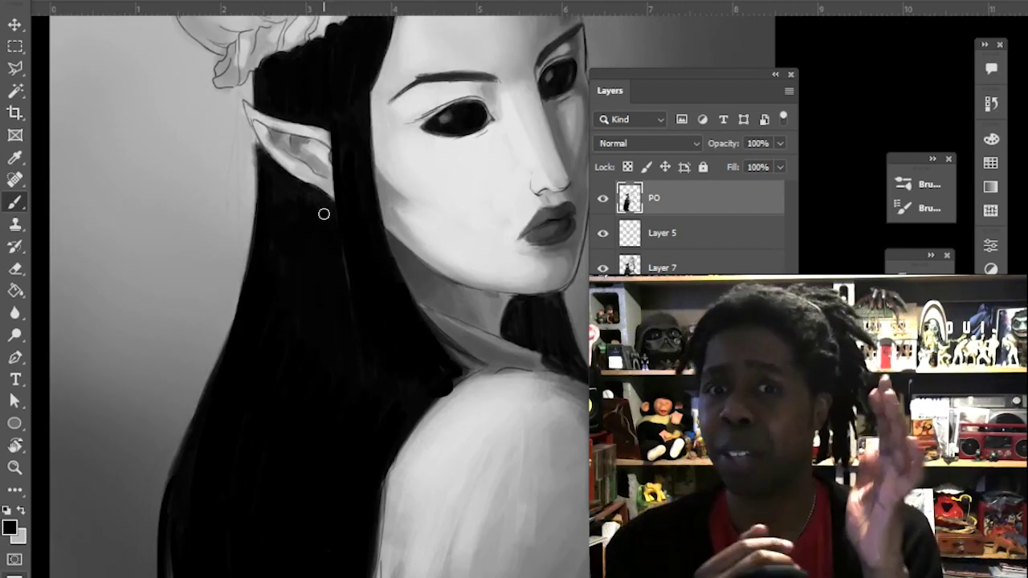
scroll(311, 204, up, 3)
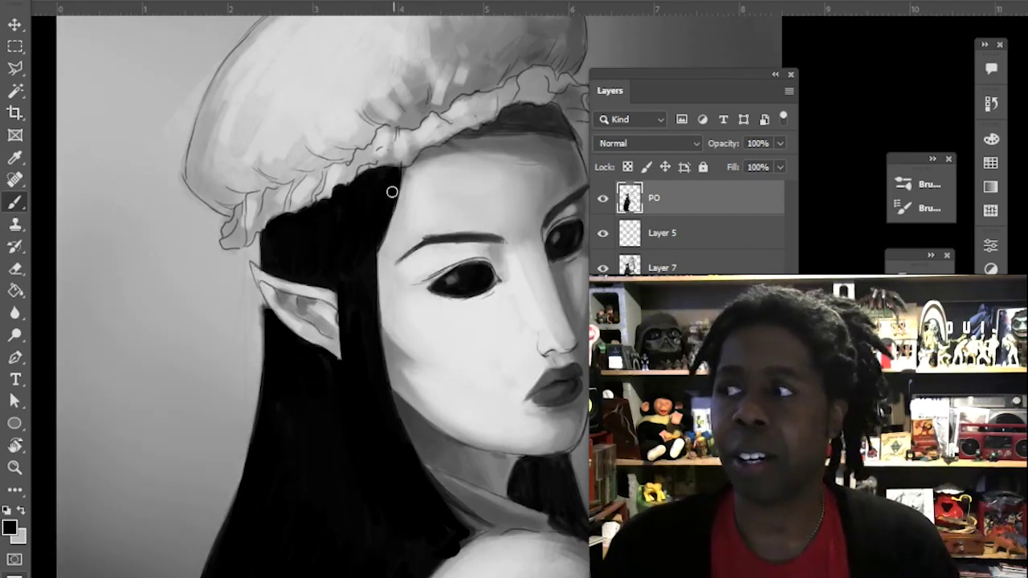
Strengthen the far eyebrow with a black stroke rising from the nose bridge.
drag(523, 177, 450, 234)
drag(409, 318, 359, 348)
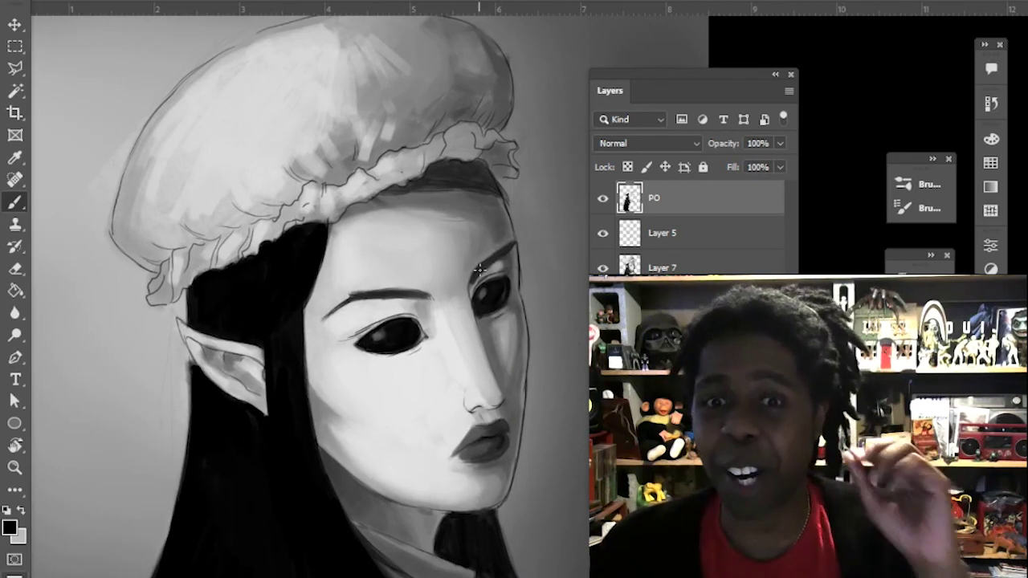
drag(472, 284, 515, 243)
Blacken the hair behind the neck and under the cap's ruffle, adding a thin strand across the forehead.
scroll(422, 294, down, 3)
scroll(422, 294, right, 2)
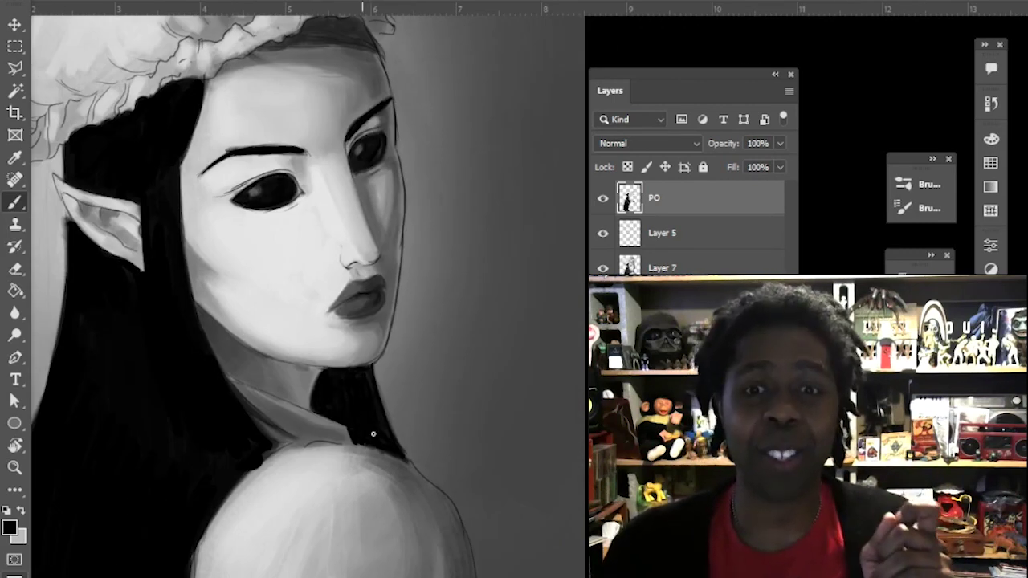
scroll(415, 291, up, 4)
scroll(415, 292, left, 1)
mouse_move(422, 253)
mouse_down()
mouse_move(402, 233)
mouse_move(300, 251)
mouse_move(381, 228)
mouse_up()
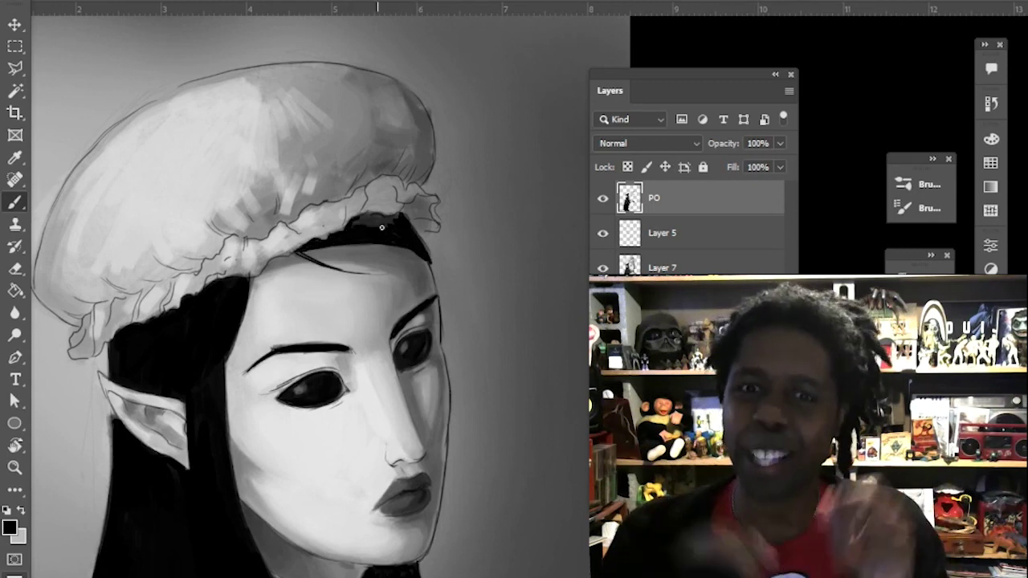
Check the whole portrait and refine the cap's ruffle and folds with a sampled light grey.
key(ctrl+0)
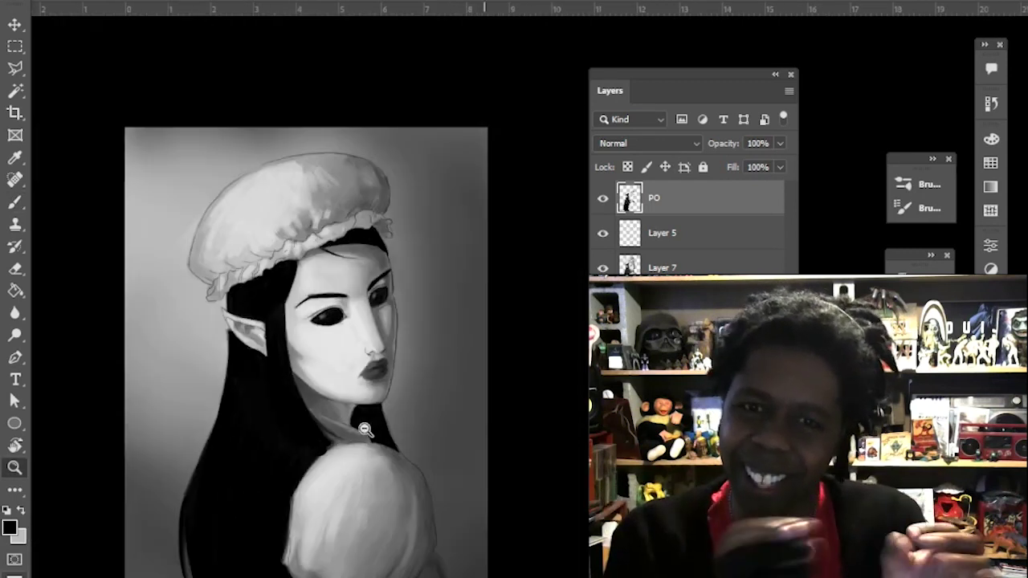
click(916, 209)
click(595, 237)
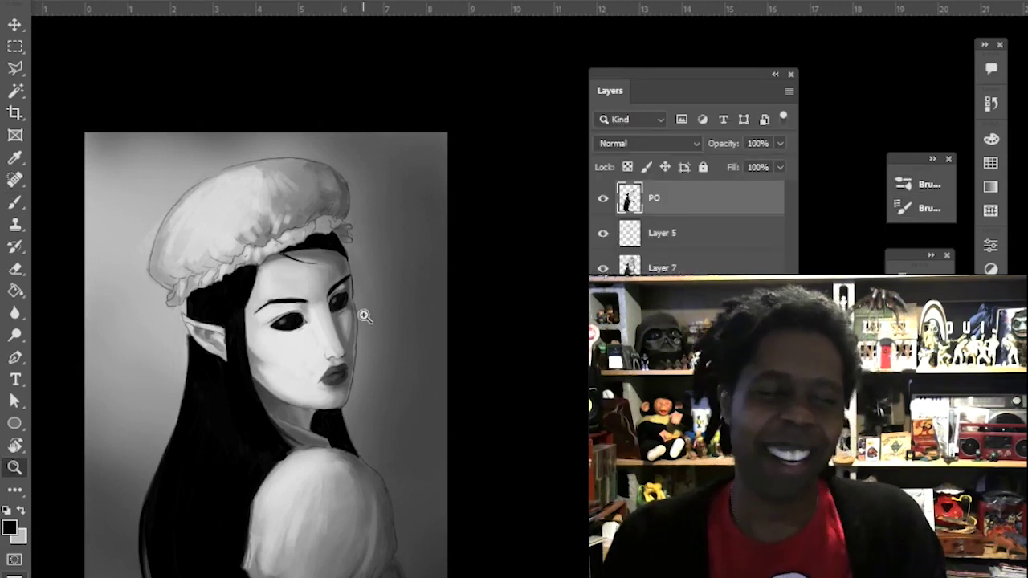
ctrl+click(363, 314)
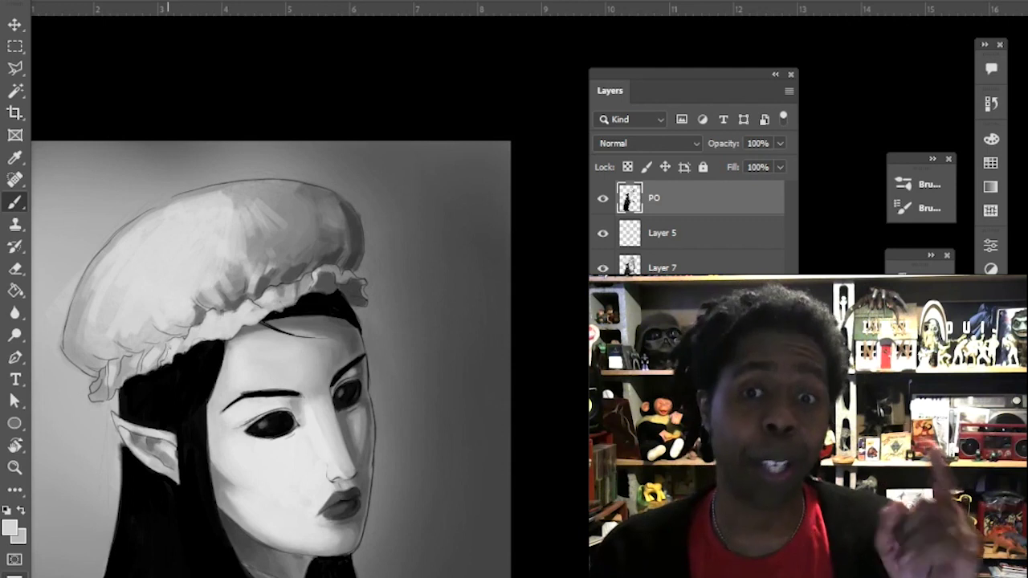
alt+click(225, 286)
drag(224, 291, 233, 265)
Blend the skin around the near eye and upper cheek with freshly sampled greys.
key(z)
alt+click(282, 398)
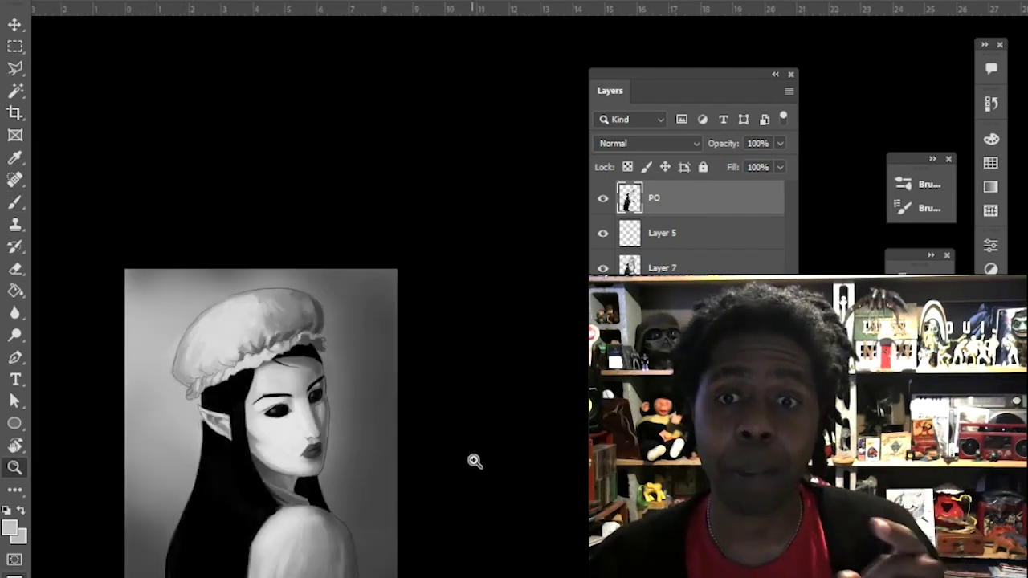
click(321, 429)
click(321, 429)
click(362, 416)
click(16, 201)
alt+click(227, 365)
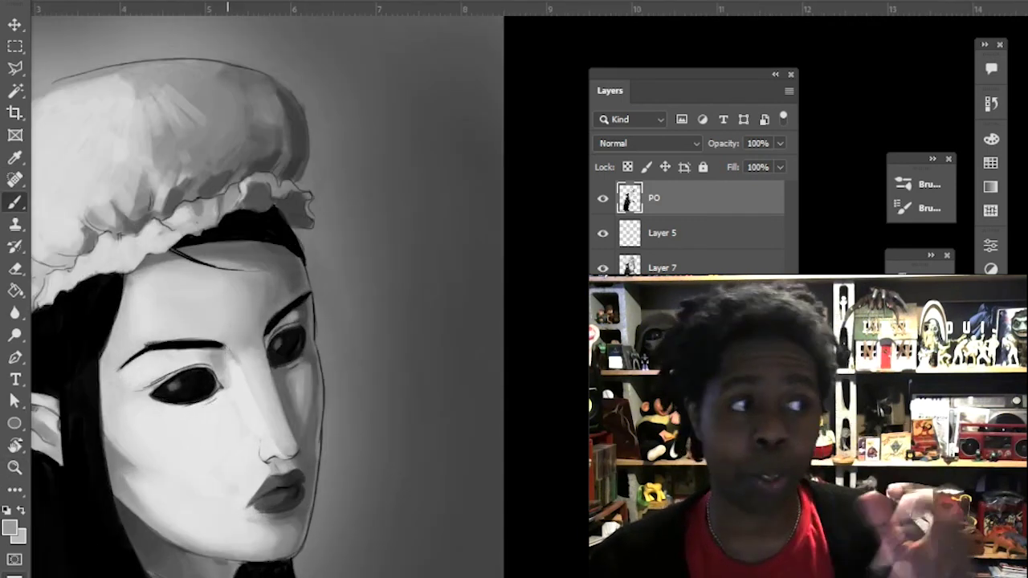
alt+click(232, 421)
mouse_move(227, 399)
mouse_down()
mouse_move(220, 404)
mouse_move(232, 420)
mouse_up()
alt+click(237, 393)
drag(319, 355, 357, 378)
alt+click(193, 351)
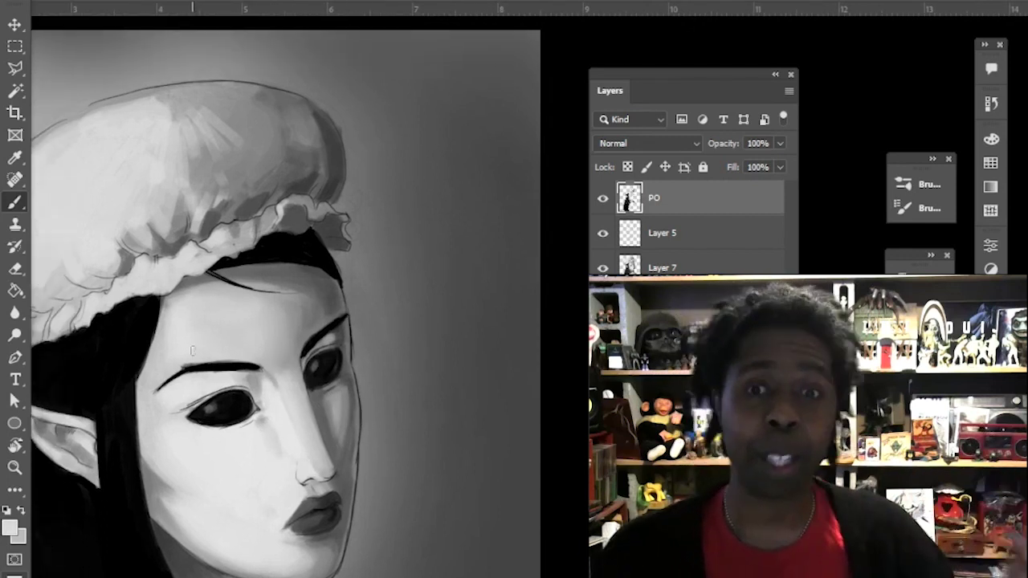
Smooth the skin above the near eyebrow and soften the dark outline along the far side of the face.
drag(183, 365, 245, 361)
alt+click(352, 321)
drag(349, 323, 357, 455)
mouse_move(347, 507)
mouse_down()
mouse_move(383, 446)
mouse_move(352, 482)
mouse_up()
alt+click(328, 482)
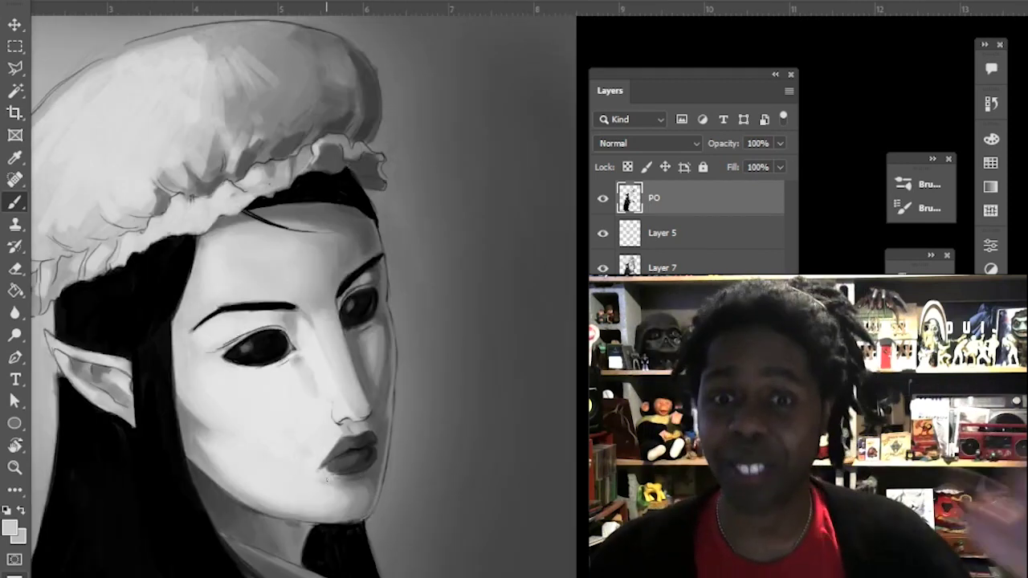
alt+click(360, 312)
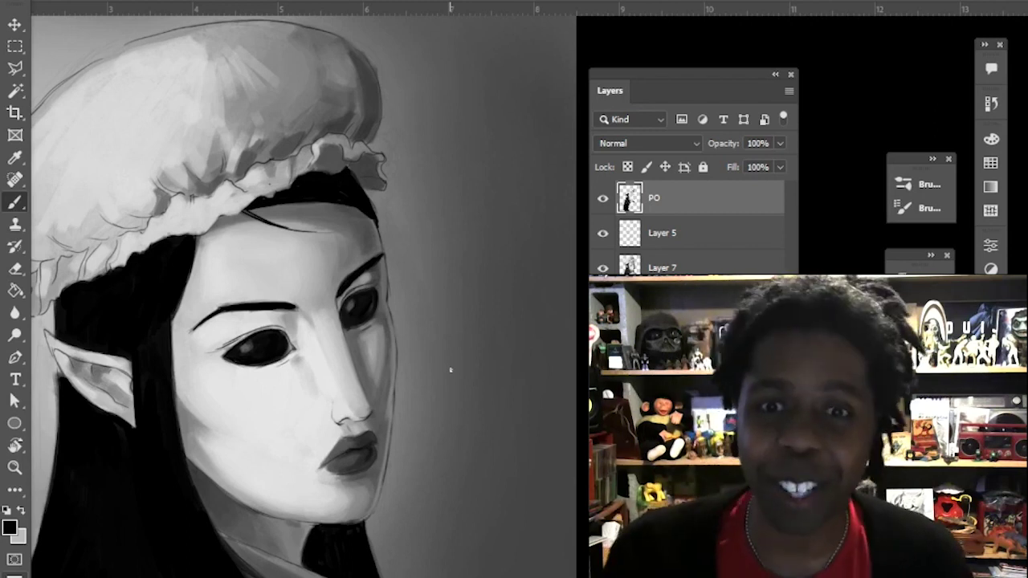
Refine the near eye and its eyelid with tones sampled around it.
drag(372, 194, 442, 229)
alt+click(291, 368)
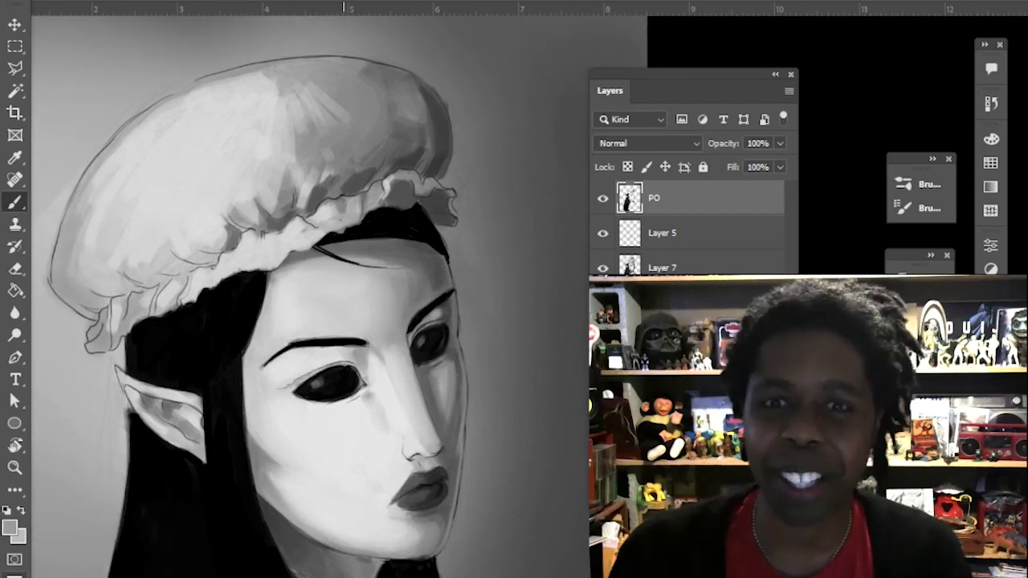
alt+click(340, 381)
drag(352, 364, 317, 368)
alt+click(332, 356)
alt+click(305, 388)
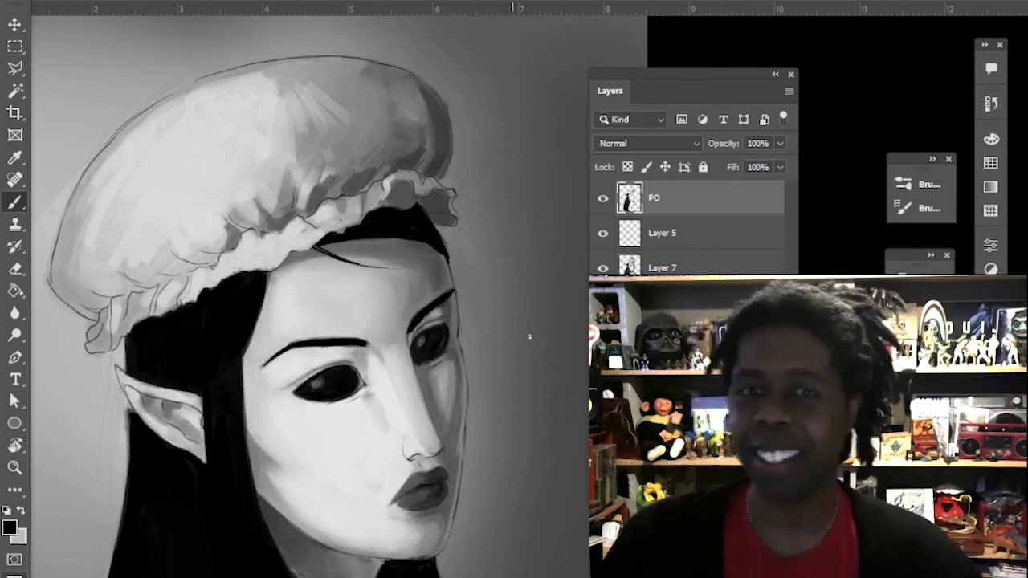
Refine the nose bridge and the area between nose and upper lip with sampled greys.
alt+click(410, 364)
alt+click(411, 402)
alt+click(436, 482)
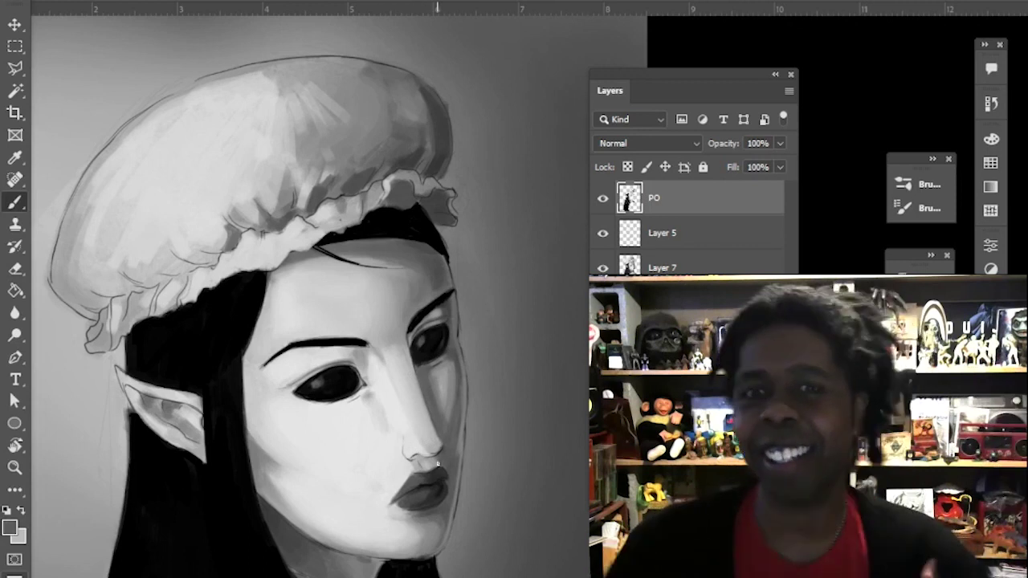
alt+click(438, 474)
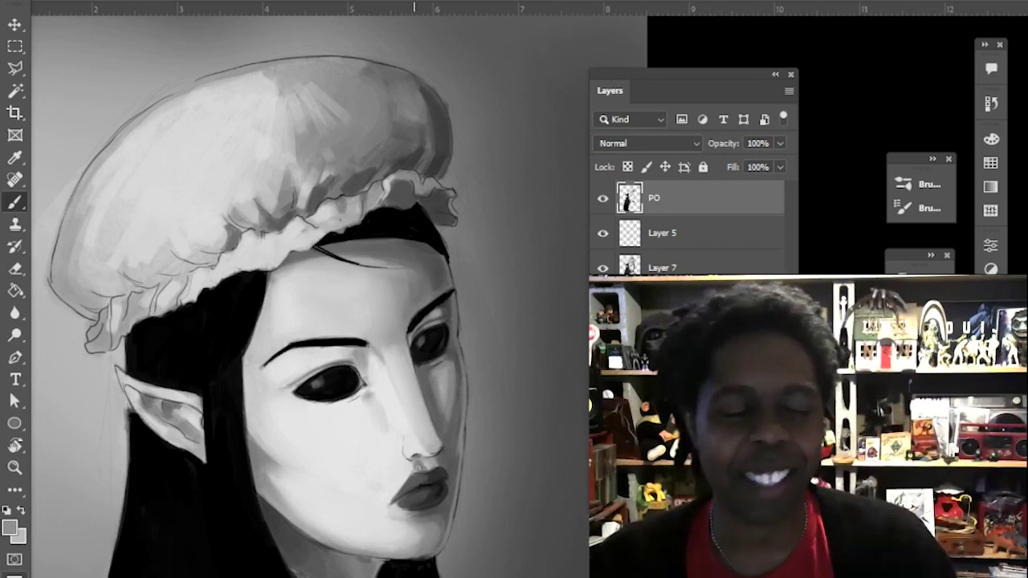
alt+click(413, 469)
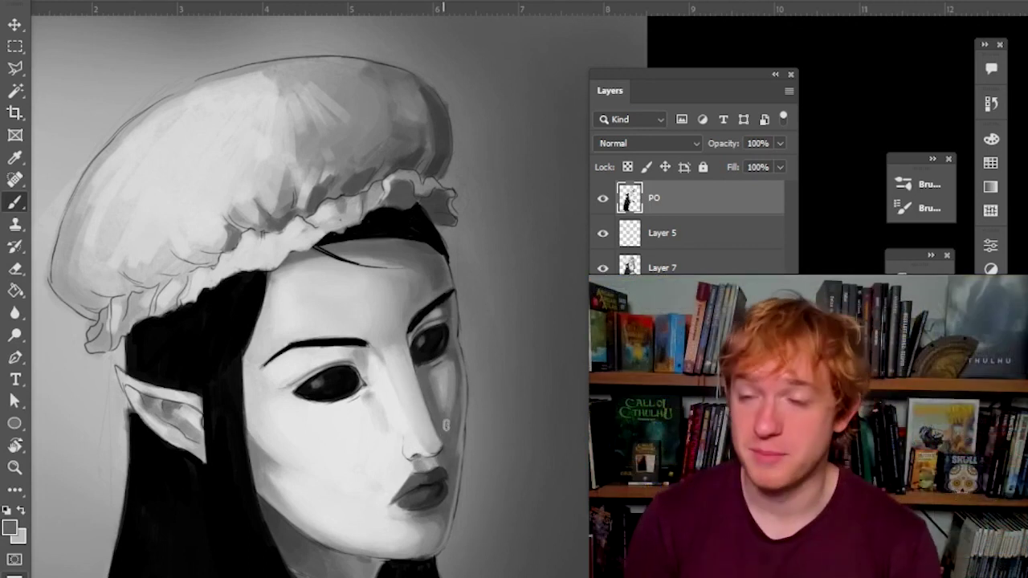
Blend the shadow on the far cheek and its outer edge with sampled mid greys.
alt+click(451, 396)
alt+click(453, 451)
drag(463, 486, 477, 413)
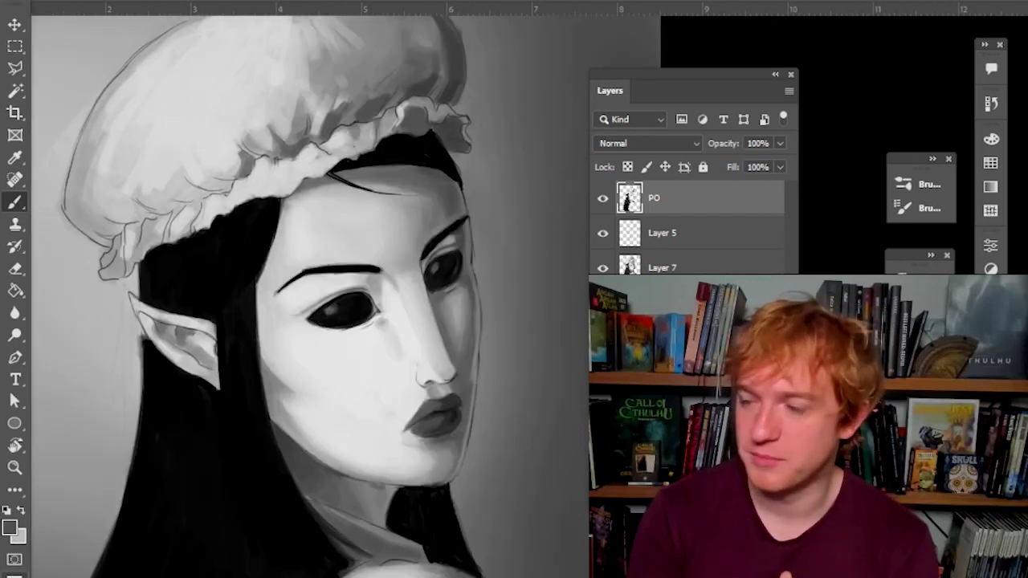
drag(525, 441, 520, 475)
key(d)
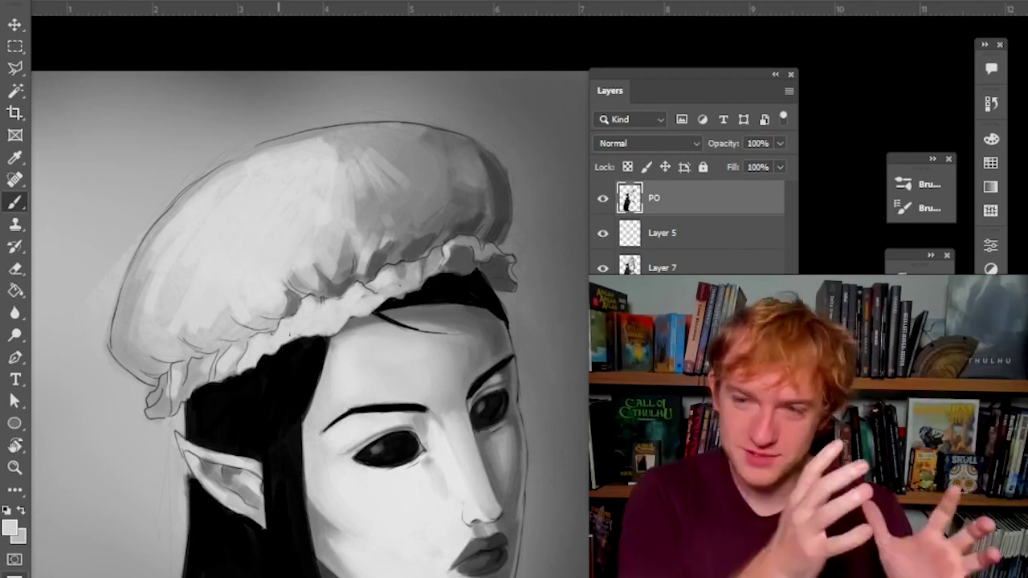
Deepen the fold shadows and paint over the sketch lines along the cap's ruffle with sampled light and dark greys.
alt+click(286, 289)
drag(283, 278, 286, 290)
alt+click(279, 289)
mouse_move(413, 275)
mouse_down()
mouse_move(419, 319)
mouse_move(388, 348)
mouse_up()
alt+click(301, 325)
alt+click(333, 325)
alt+click(400, 344)
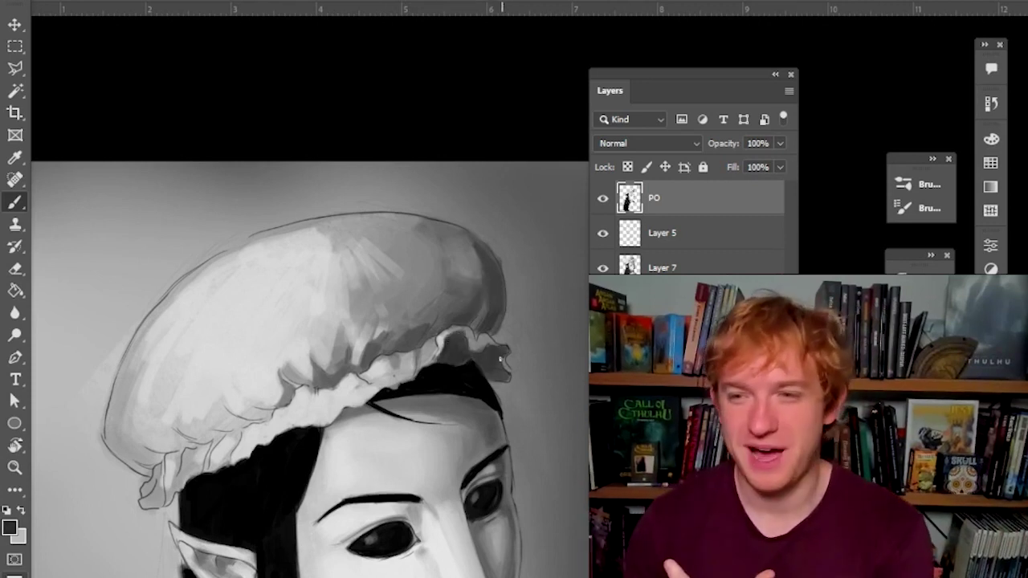
scroll(520, 318, down, 2)
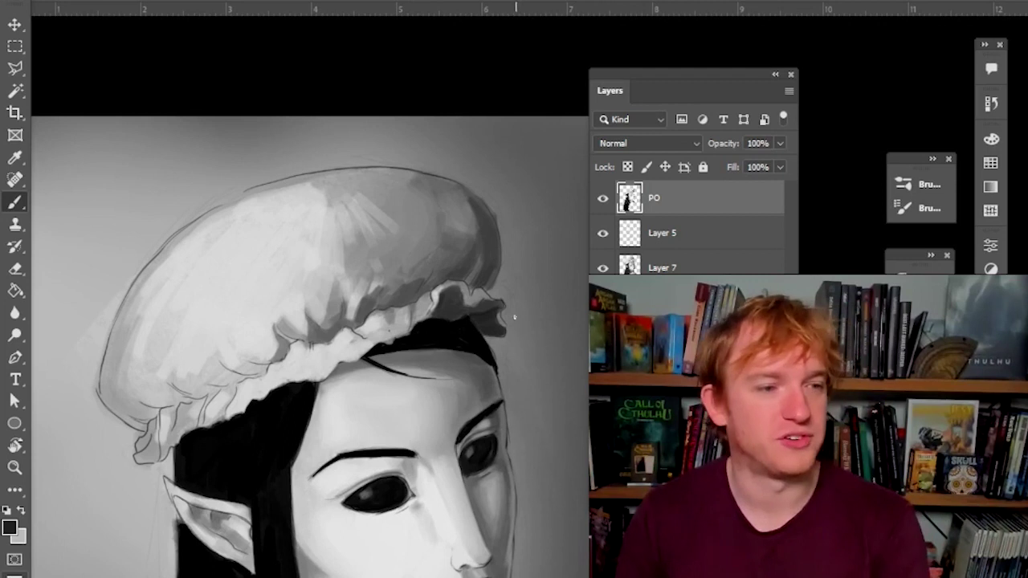
key(x)
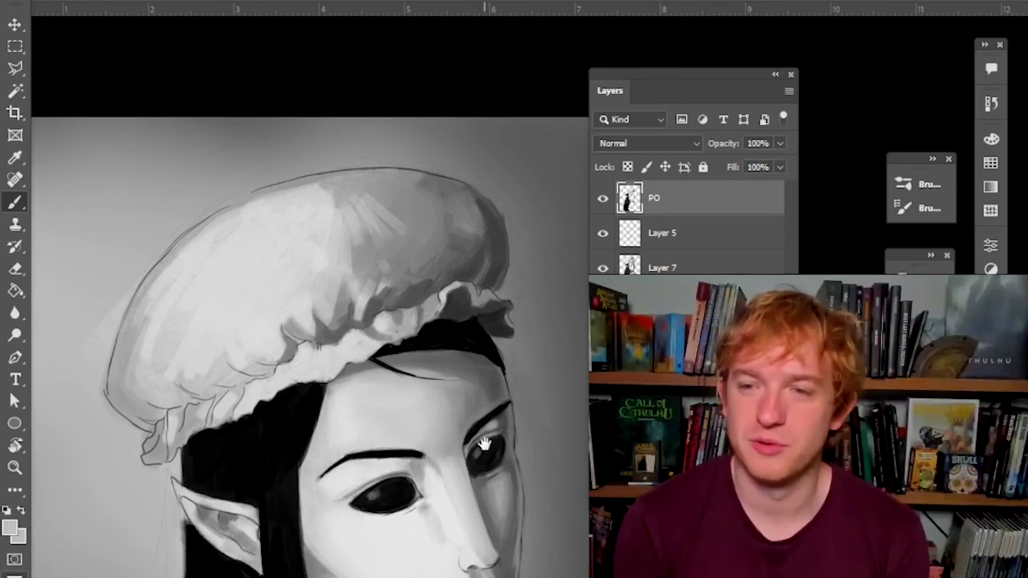
Refine the shadow on the neck and the hair's edge beneath the chin with sampled grey and black.
scroll(484, 444, down, 3)
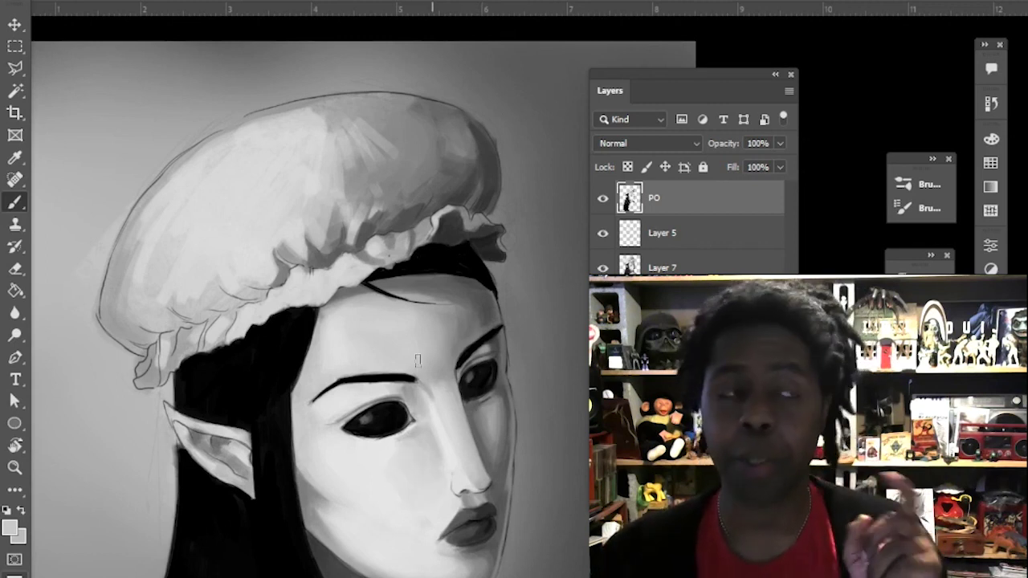
scroll(429, 475, down, 5)
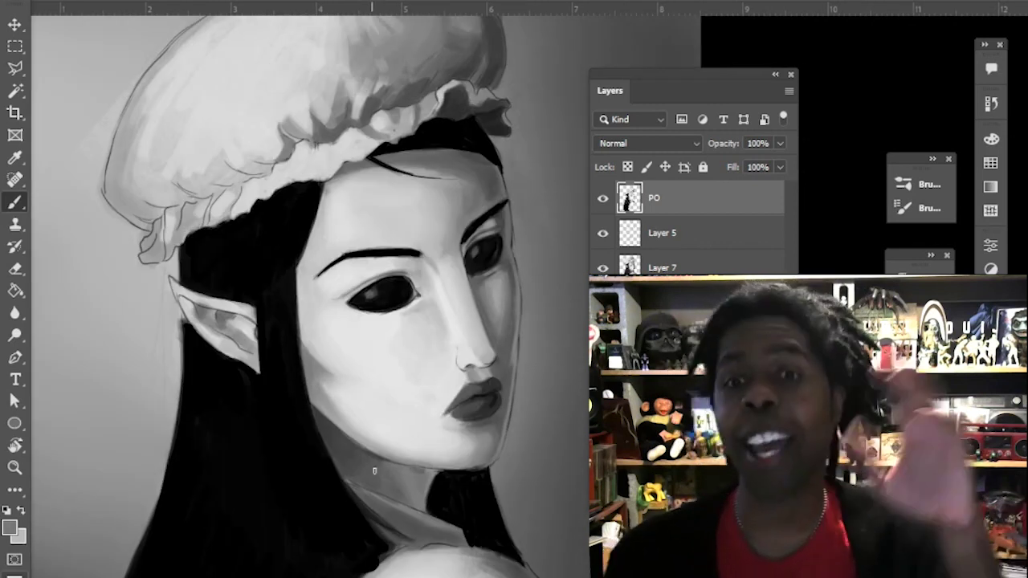
alt+click(422, 467)
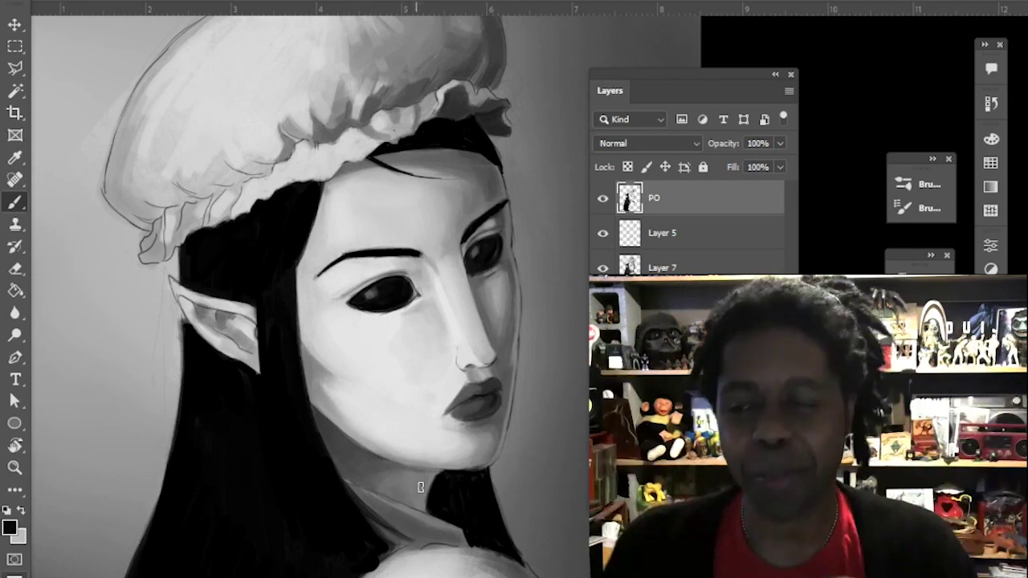
scroll(420, 487, right, 3)
scroll(482, 298, up, 3)
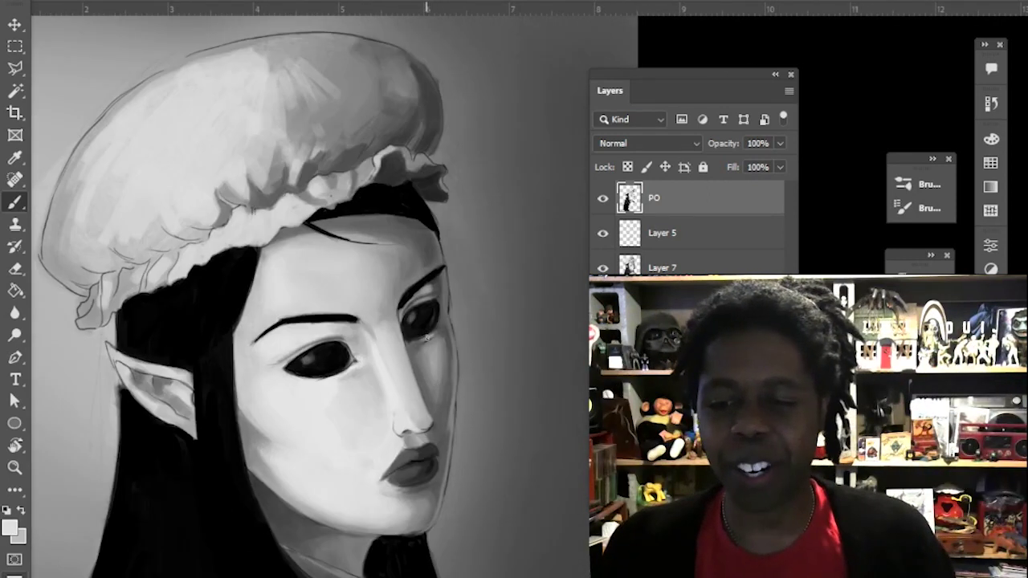
Touch up the dark edges of the eyes and hair with sampled black.
alt+click(294, 382)
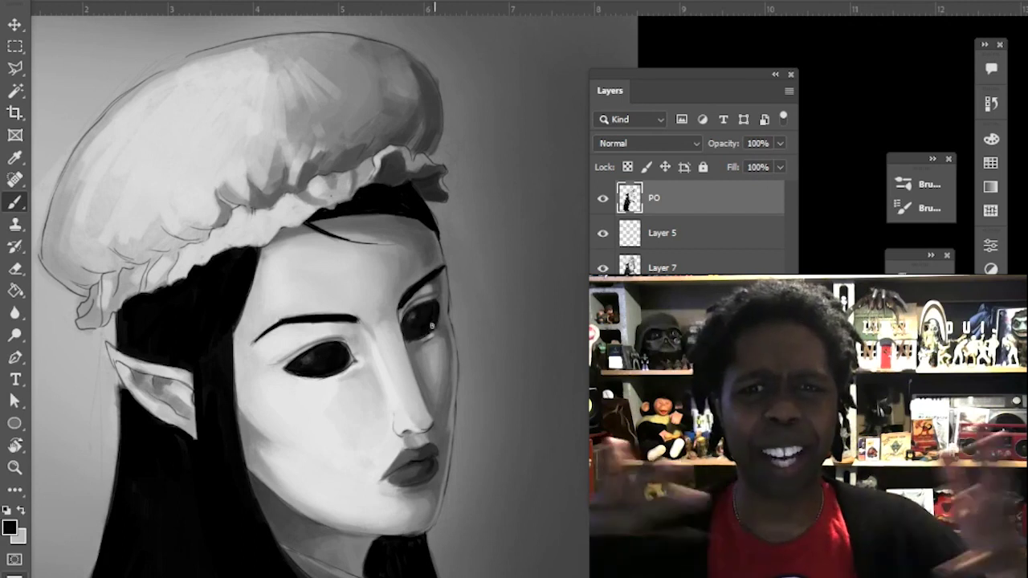
scroll(388, 438, down, 3)
scroll(358, 452, down, 2)
alt+click(358, 452)
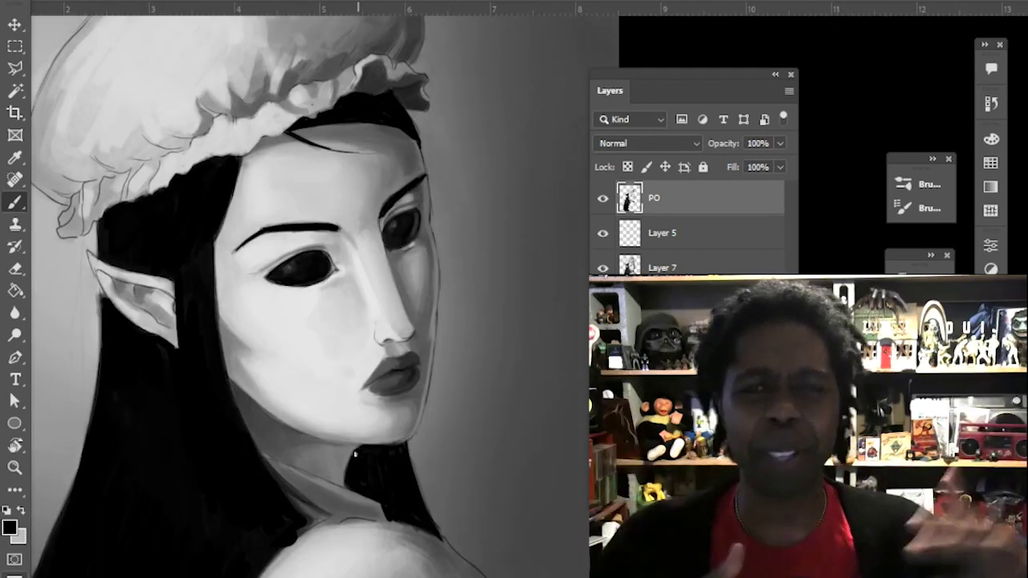
scroll(375, 361, up, 5)
scroll(374, 361, left, 3)
alt+click(245, 193)
drag(181, 193, 205, 215)
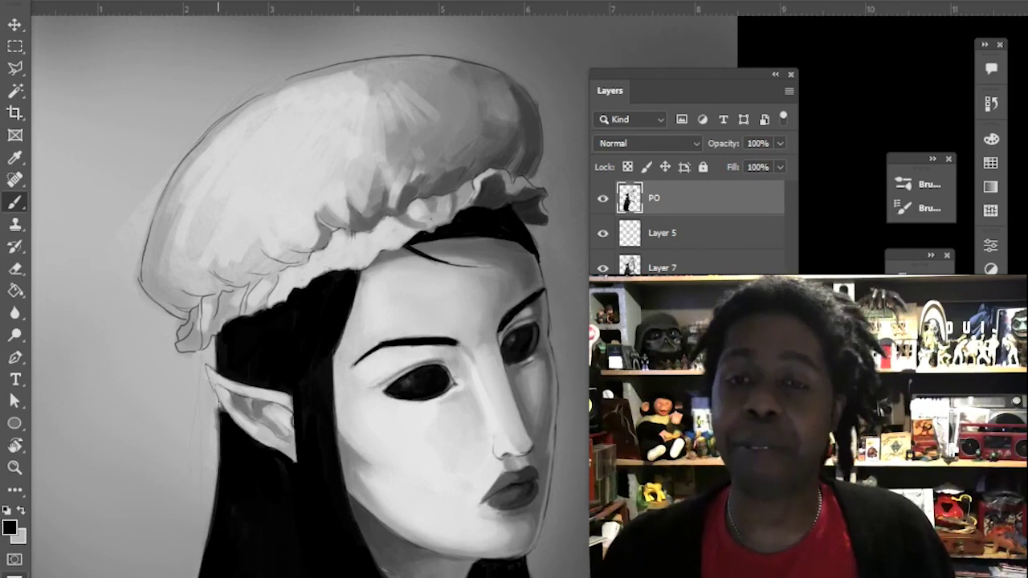
Blend the forehead around the loose hair strand and above the nose with sampled light greys.
scroll(520, 522, up, 2)
scroll(521, 522, right, 2)
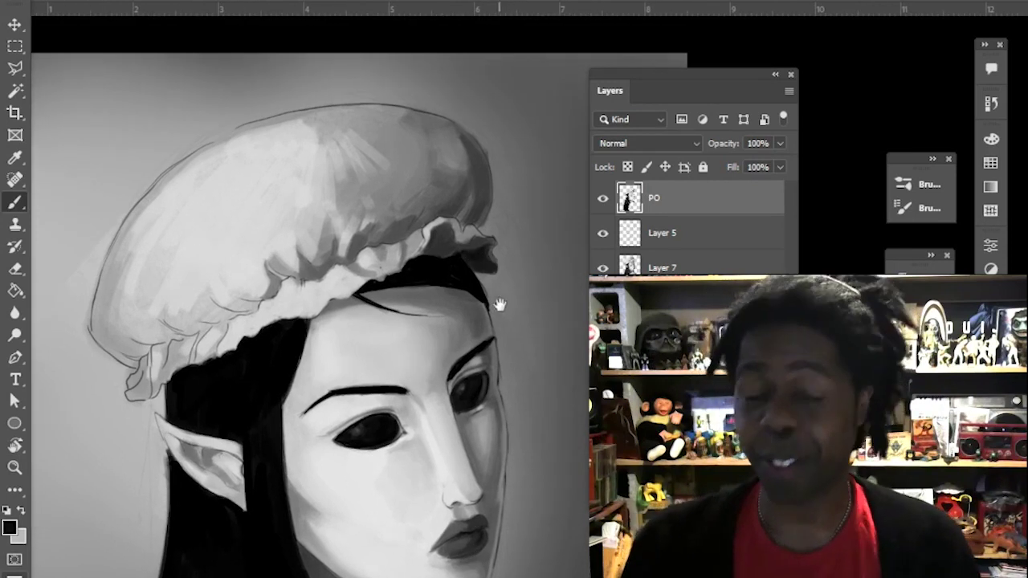
scroll(499, 305, up, 2)
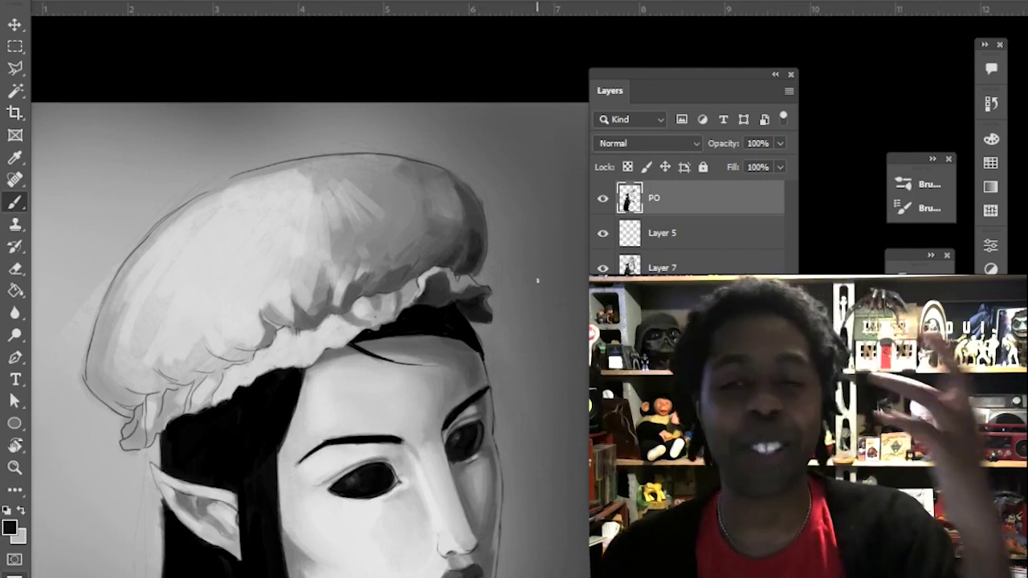
scroll(538, 281, down, 1)
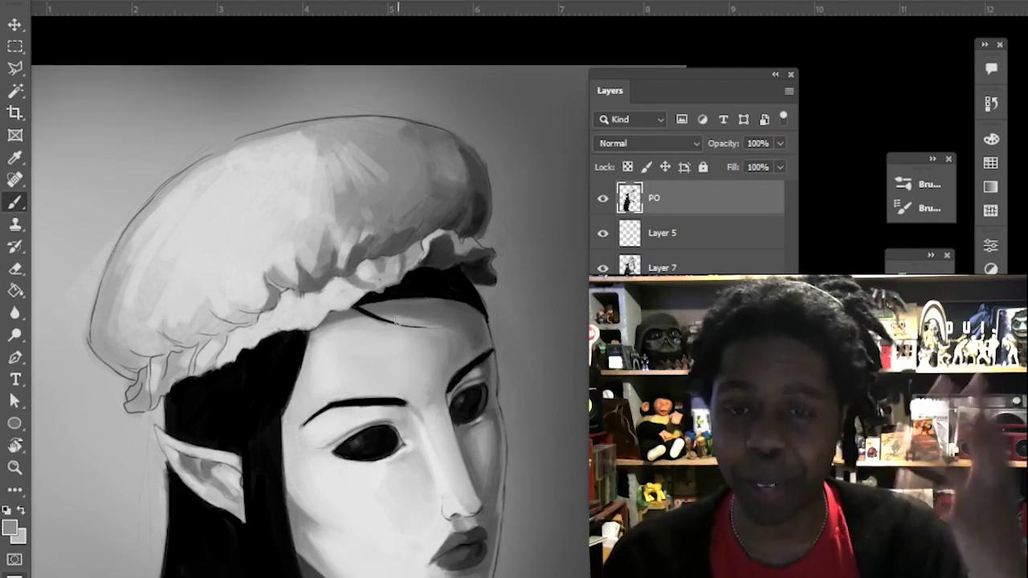
alt+click(434, 361)
drag(439, 350, 426, 389)
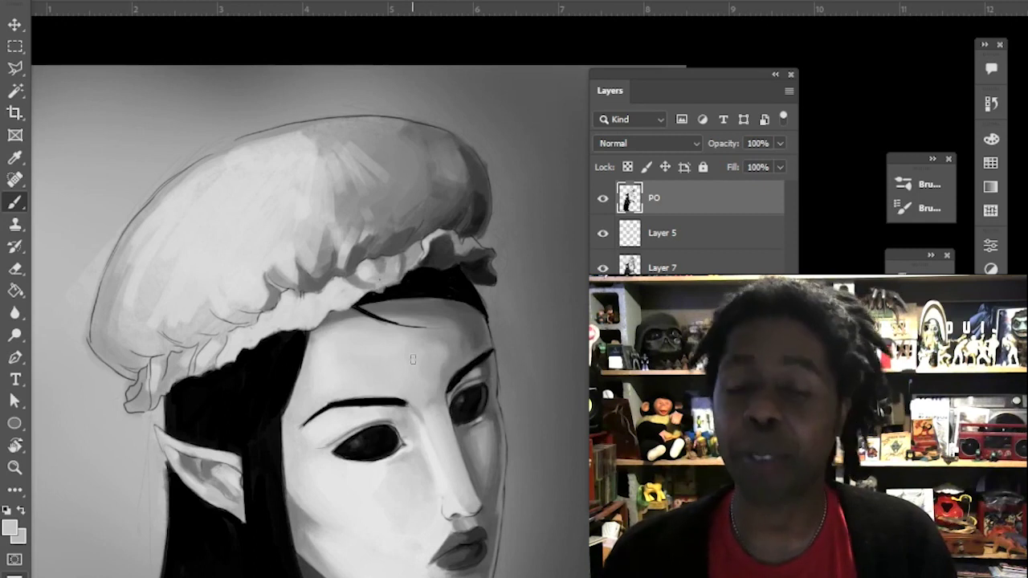
scroll(418, 346, down, 1)
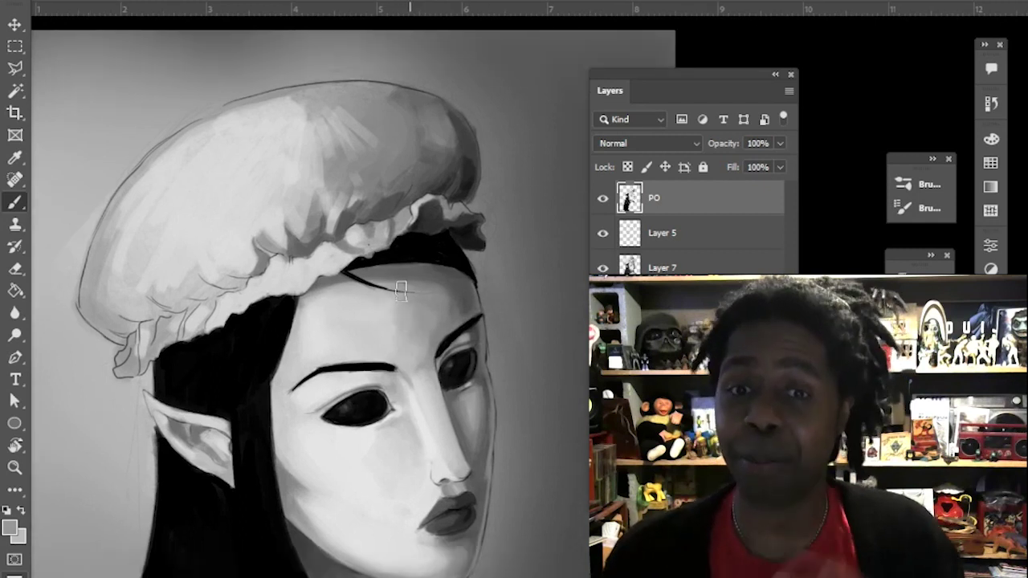
alt+click(439, 303)
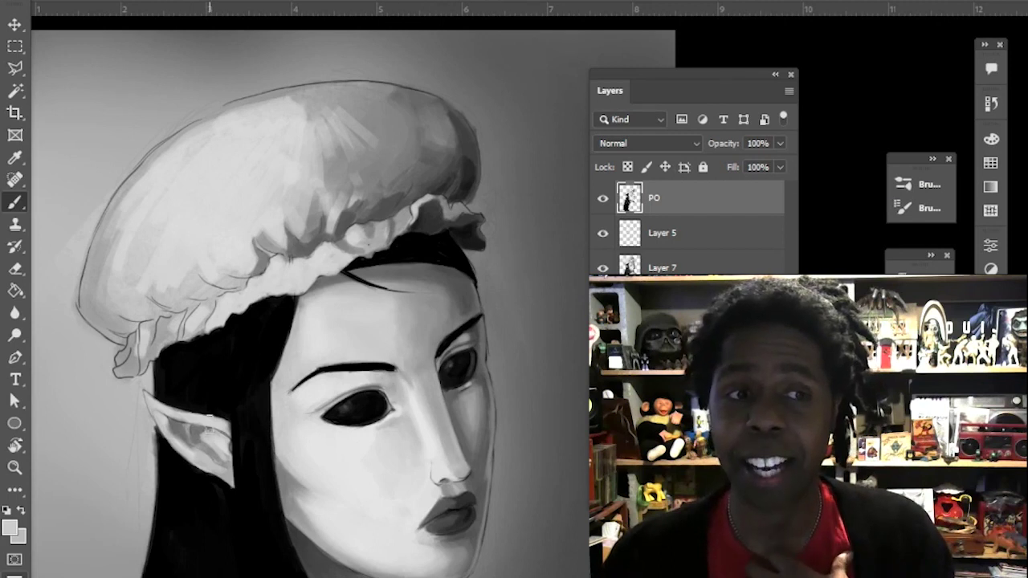
Paint light and mid-grey folds over the sketch lines along the near part of the cap's ruffle.
drag(411, 258, 480, 296)
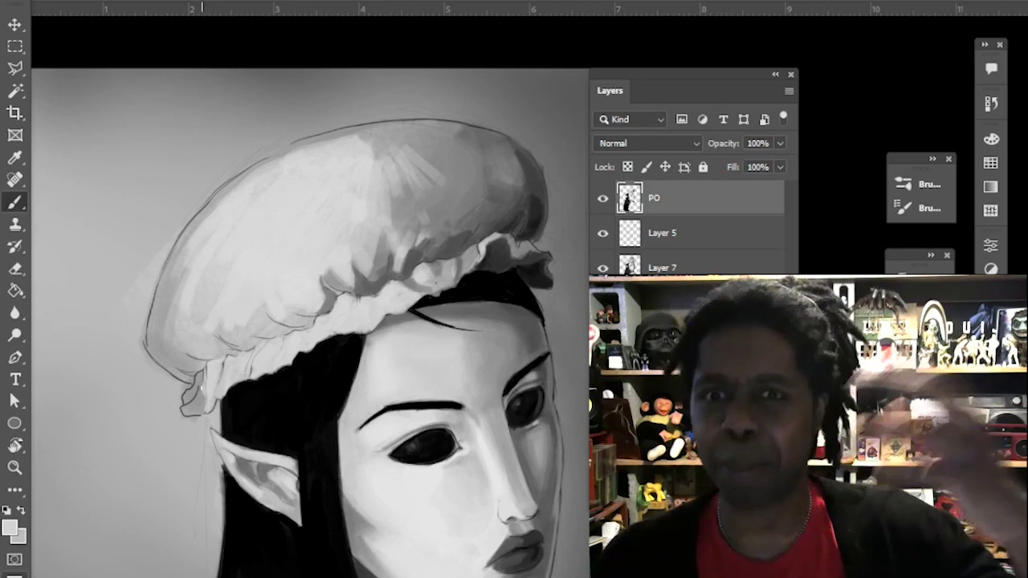
drag(328, 300, 321, 350)
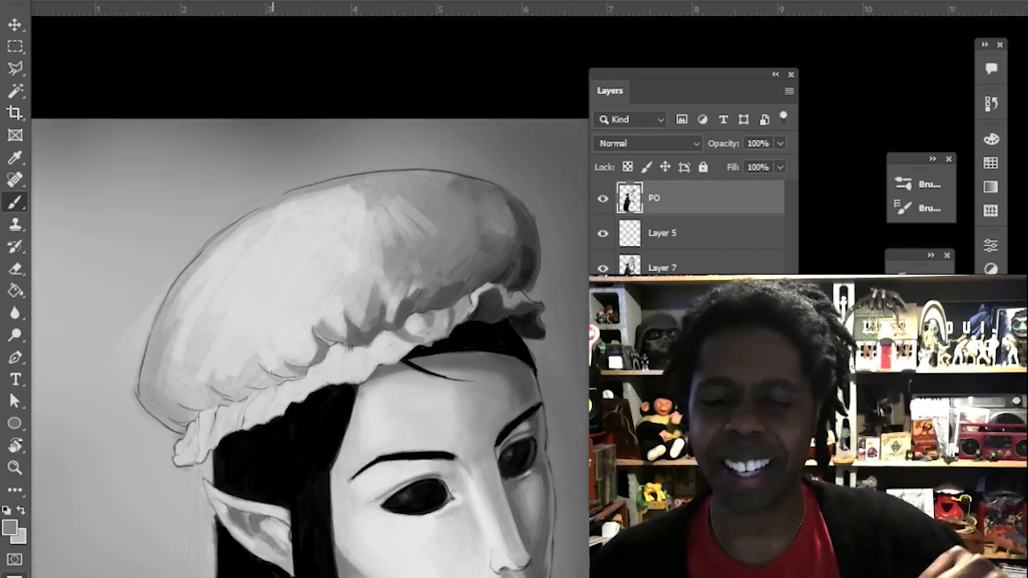
drag(472, 344, 444, 373)
drag(339, 383, 304, 422)
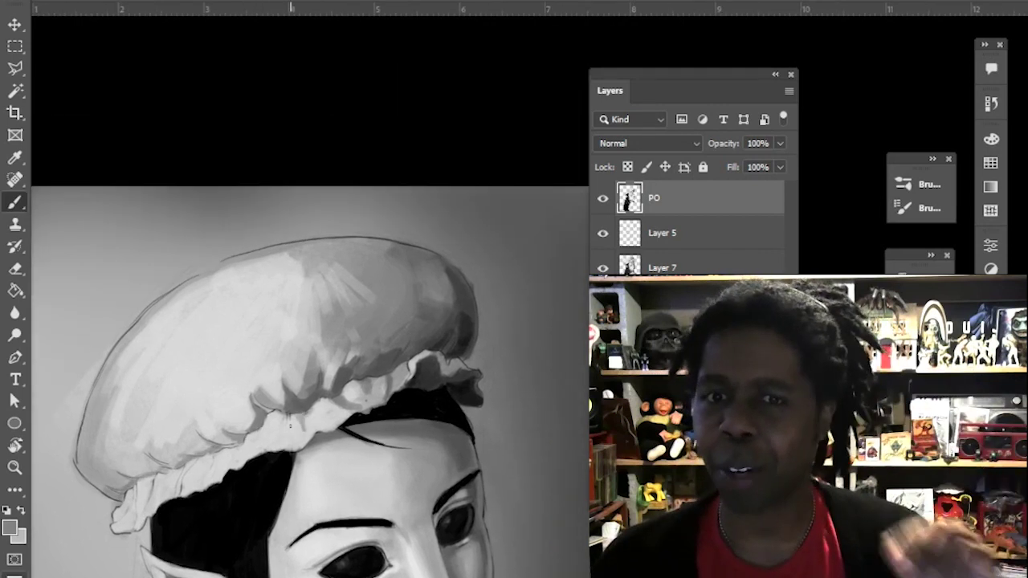
scroll(403, 359, down, 1)
scroll(403, 359, left, 1)
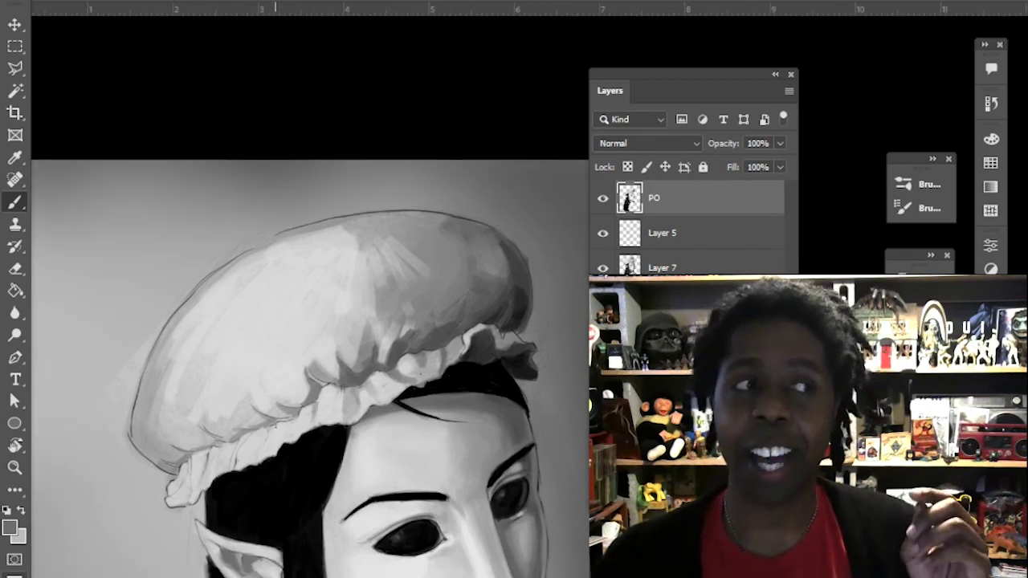
scroll(412, 395, up, 2)
scroll(412, 395, right, 2)
scroll(211, 434, down, 1)
scroll(211, 433, left, 1)
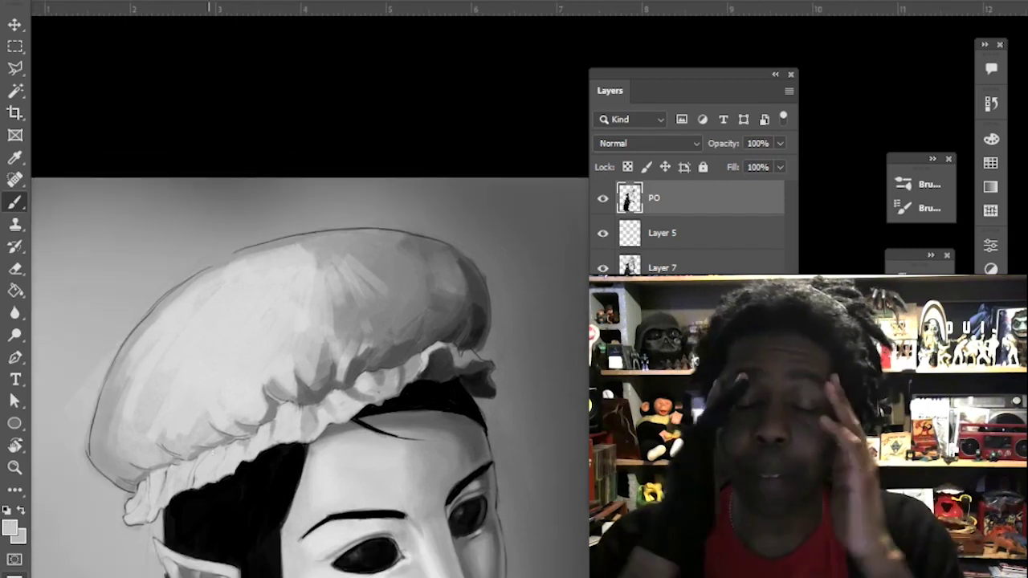
Refine the gathered folds just above the cap's ruffle with tones sampled around them.
scroll(315, 375, up, 2)
scroll(315, 376, right, 1)
alt+click(304, 364)
mouse_move(304, 349)
mouse_down()
mouse_move(298, 387)
mouse_move(307, 397)
mouse_up()
drag(275, 303, 268, 322)
alt+click(249, 376)
drag(248, 406, 247, 416)
Brighten the crown and outer edge of the cap with long light-grey strokes along its outline.
drag(127, 441, 100, 488)
drag(90, 412, 62, 476)
drag(79, 431, 289, 290)
drag(310, 283, 140, 338)
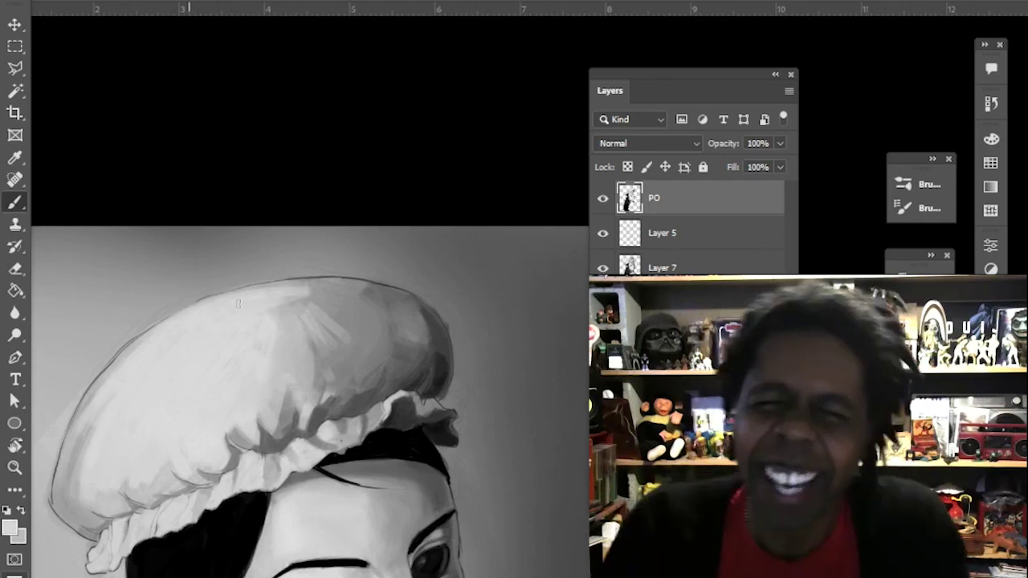
alt+click(321, 405)
Smooth the tones on the near cheek with sampled light greys.
drag(532, 575, 399, 404)
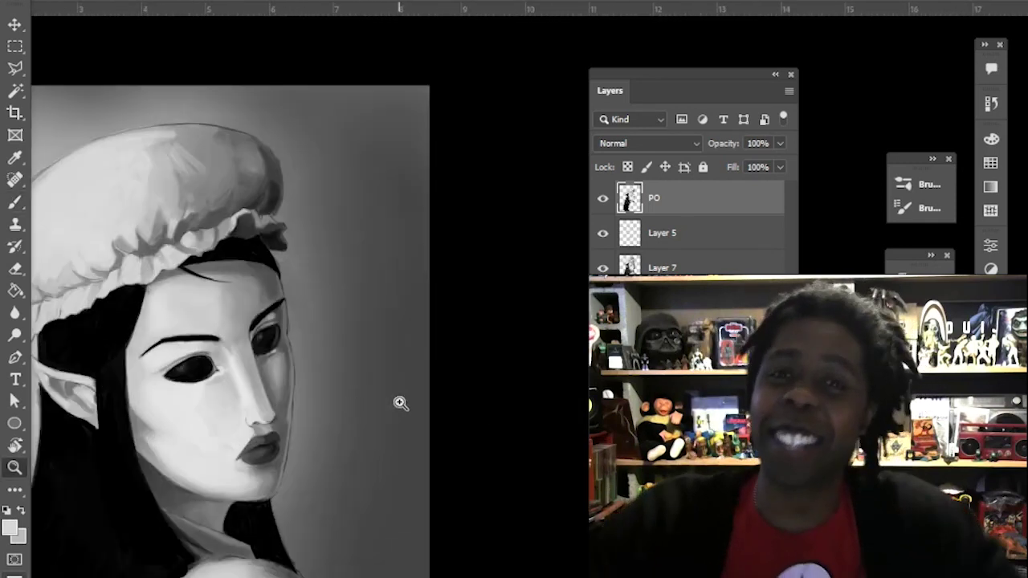
alt+click(156, 413)
mouse_move(142, 428)
mouse_down()
mouse_move(156, 455)
mouse_move(192, 478)
mouse_up()
alt+click(204, 426)
drag(339, 341, 430, 349)
key(ctrl+plus)
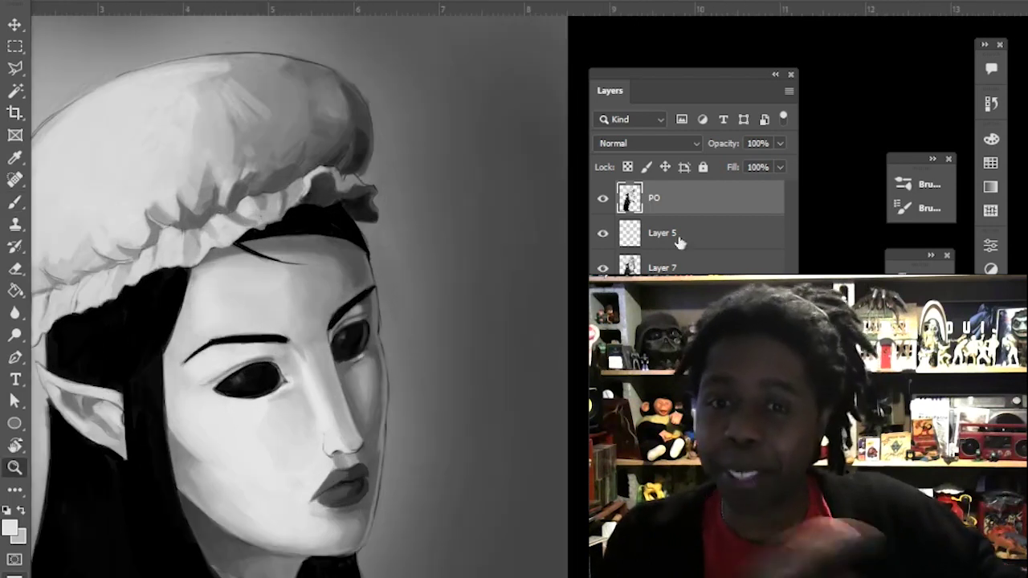
click(679, 235)
key(e)
scroll(386, 274, up, 2)
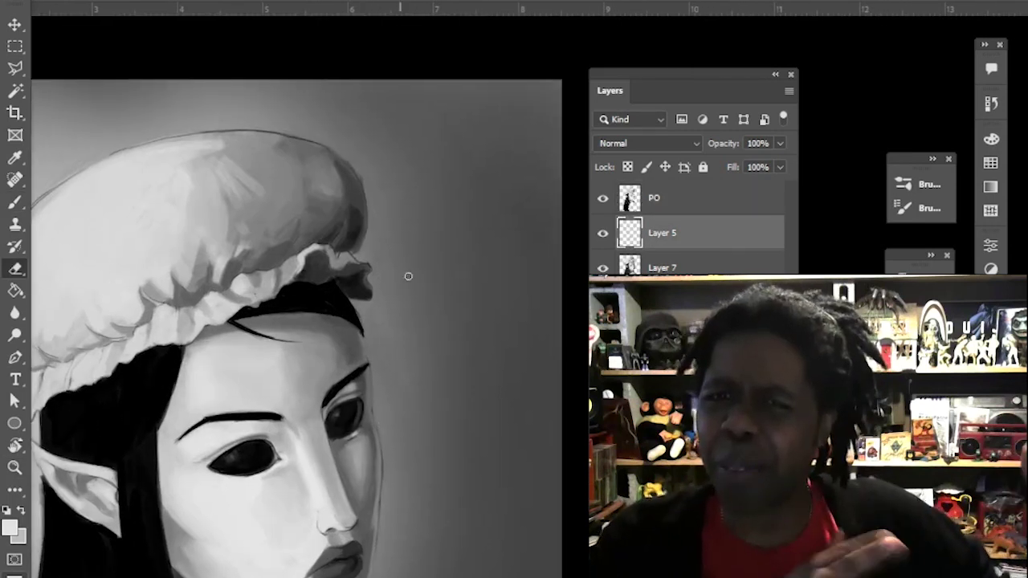
key(alt+bracketright)
key(b)
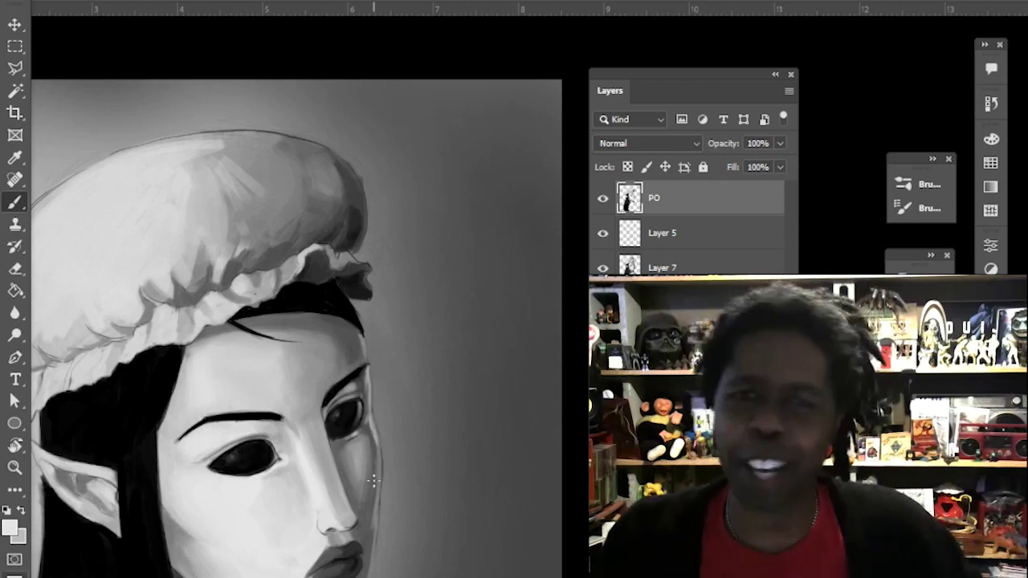
Paint a thin light rim along the far edge of the face from forehead to chin.
drag(371, 536, 384, 373)
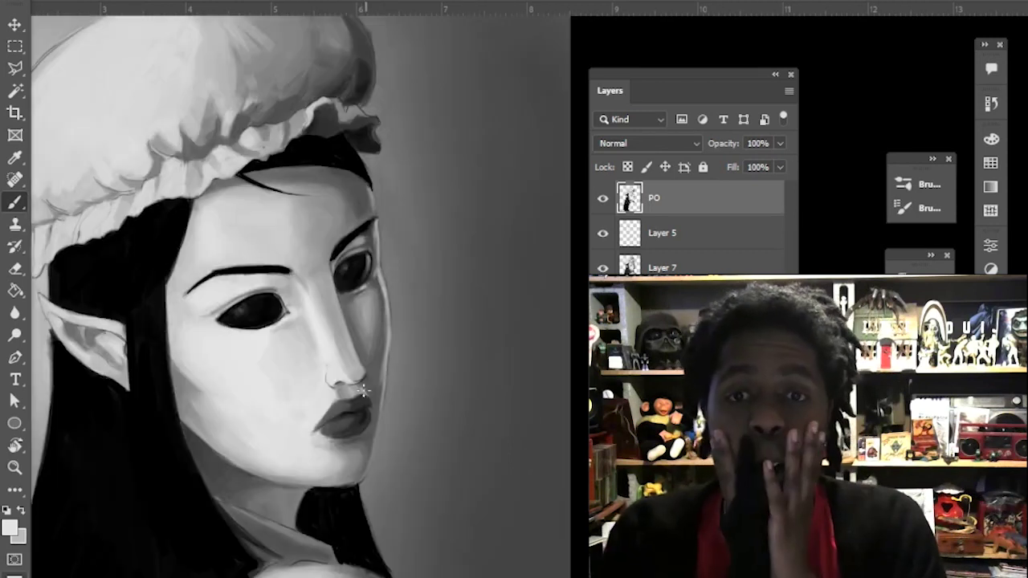
drag(370, 443, 372, 416)
drag(447, 250, 437, 314)
drag(366, 280, 350, 222)
scroll(405, 314, down, 1)
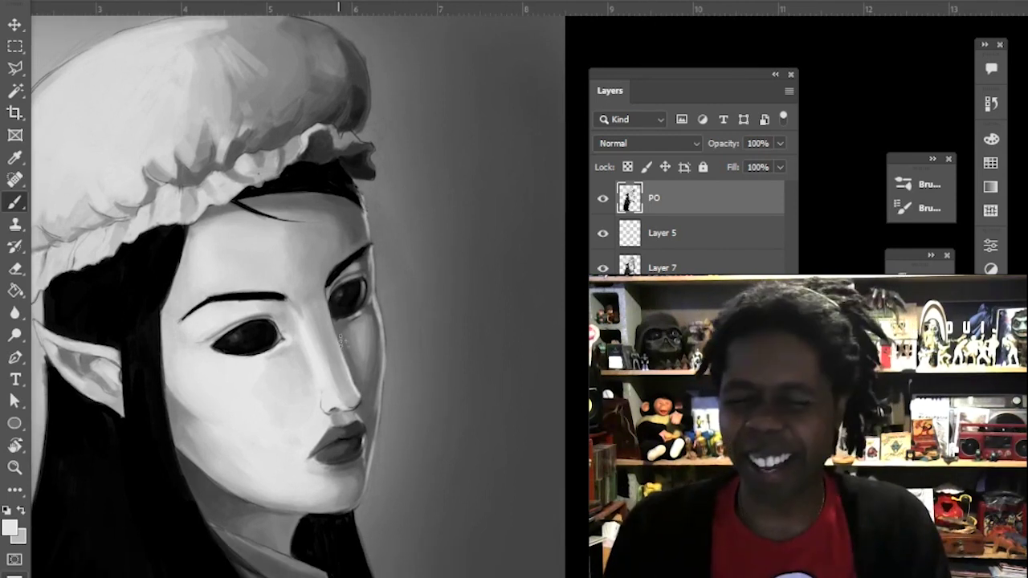
scroll(426, 407, down, 1)
drag(426, 407, 446, 377)
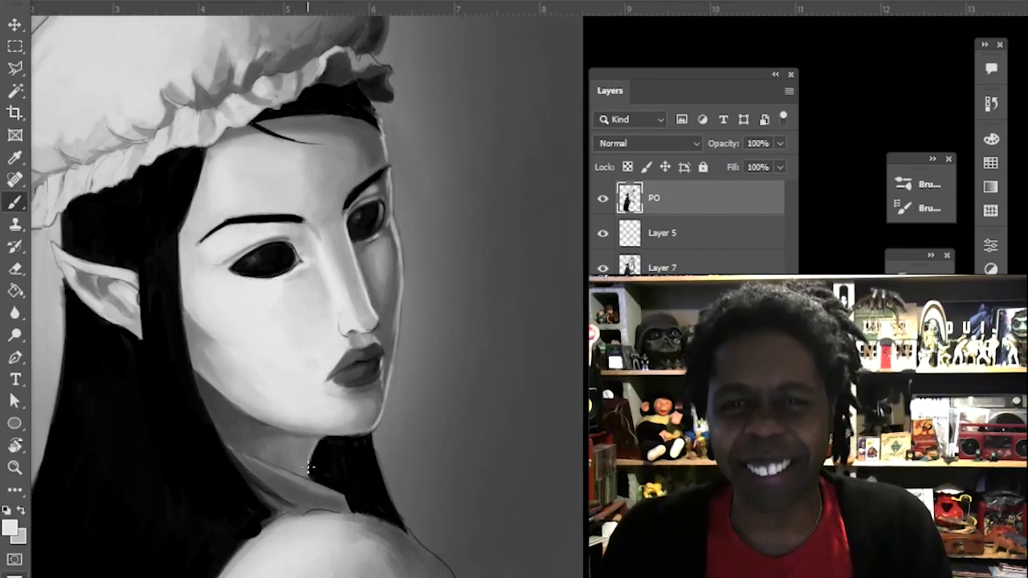
Add small white highlights to both black eyes.
drag(319, 439, 289, 470)
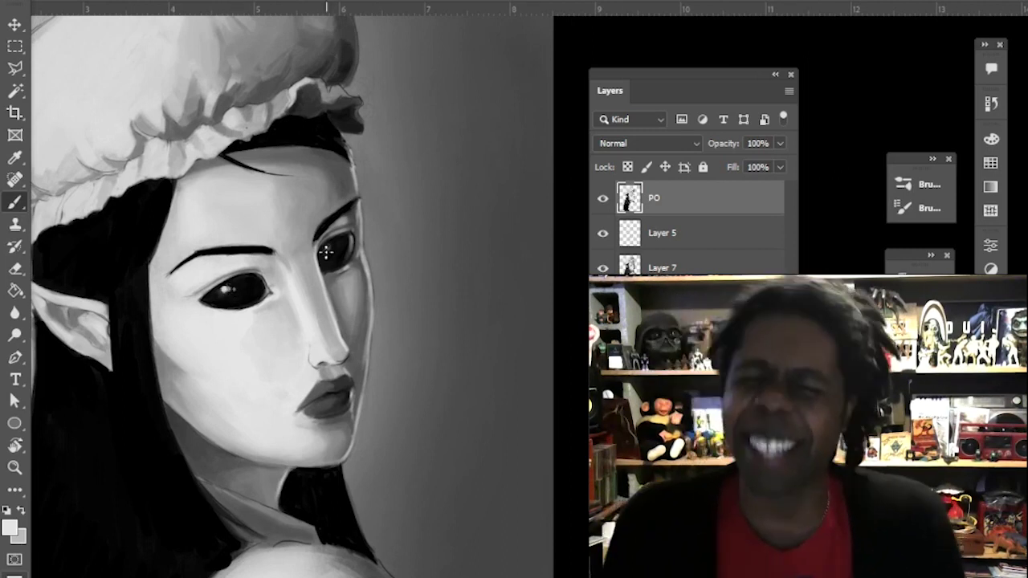
click(15, 468)
drag(377, 359, 330, 362)
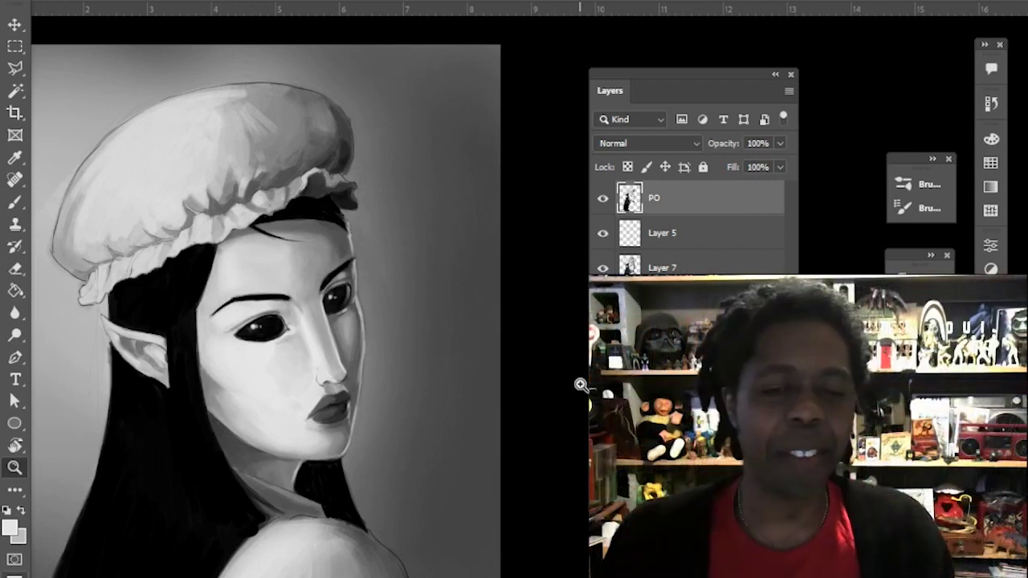
Paint fine strands in sampled grey through the black hair between the near cheek and the ear.
click(16, 206)
drag(60, 408, 82, 469)
drag(141, 522, 204, 522)
alt+click(455, 324)
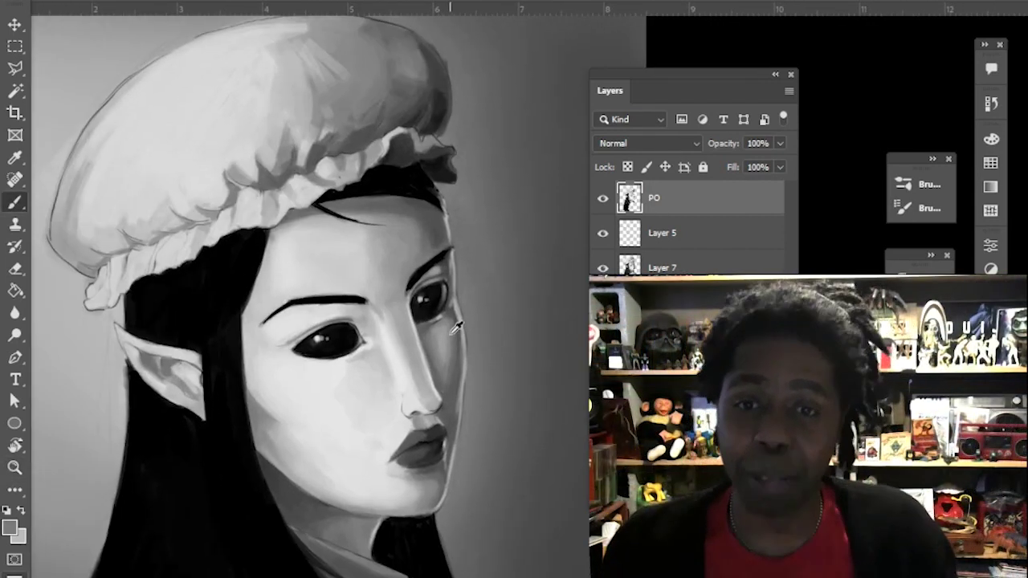
drag(238, 309, 243, 422)
drag(231, 359, 239, 348)
mouse_move(211, 434)
mouse_down()
mouse_move(213, 338)
mouse_move(277, 526)
mouse_up()
drag(273, 450, 348, 396)
mouse_move(288, 315)
mouse_down()
mouse_move(332, 189)
mouse_move(327, 249)
mouse_up()
Redraw the loose hair strand across the forehead with sampled black.
alt+click(410, 136)
drag(404, 153, 480, 170)
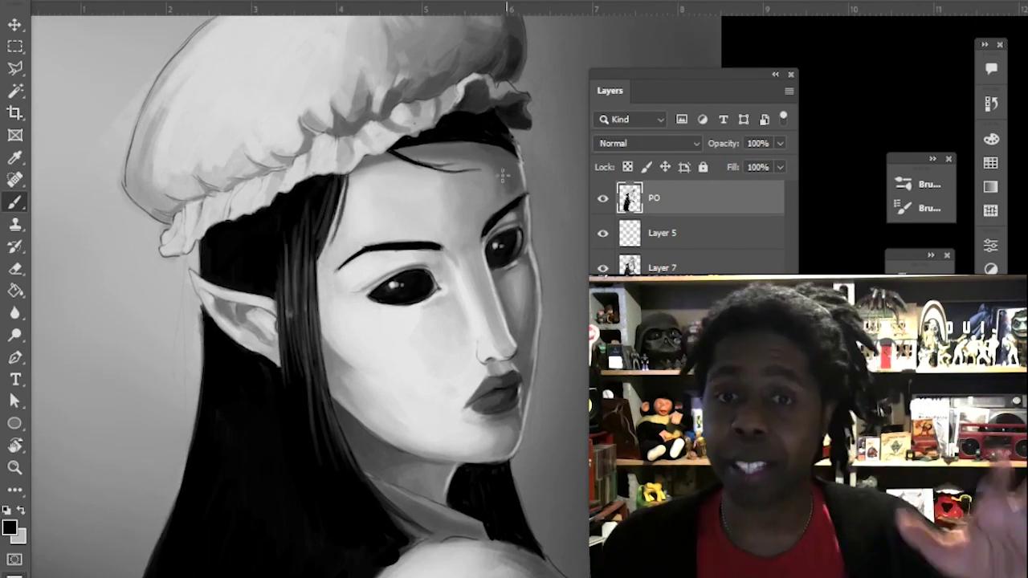
drag(394, 152, 429, 168)
Add more thin grey strands through the hair above and in front of the pointed ear.
alt+click(518, 292)
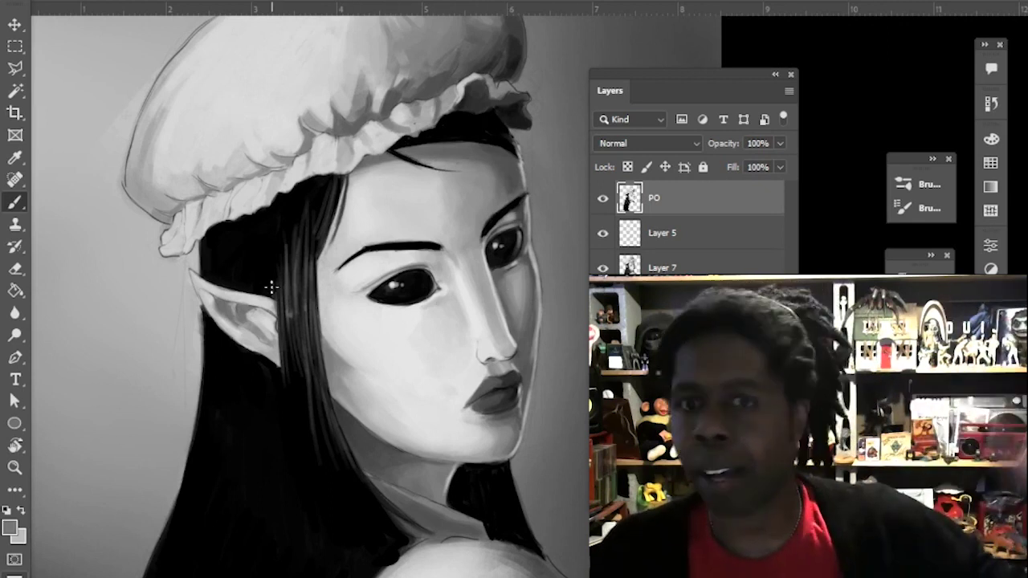
drag(271, 288, 275, 227)
mouse_move(281, 223)
mouse_down()
mouse_move(287, 327)
mouse_move(363, 486)
mouse_up()
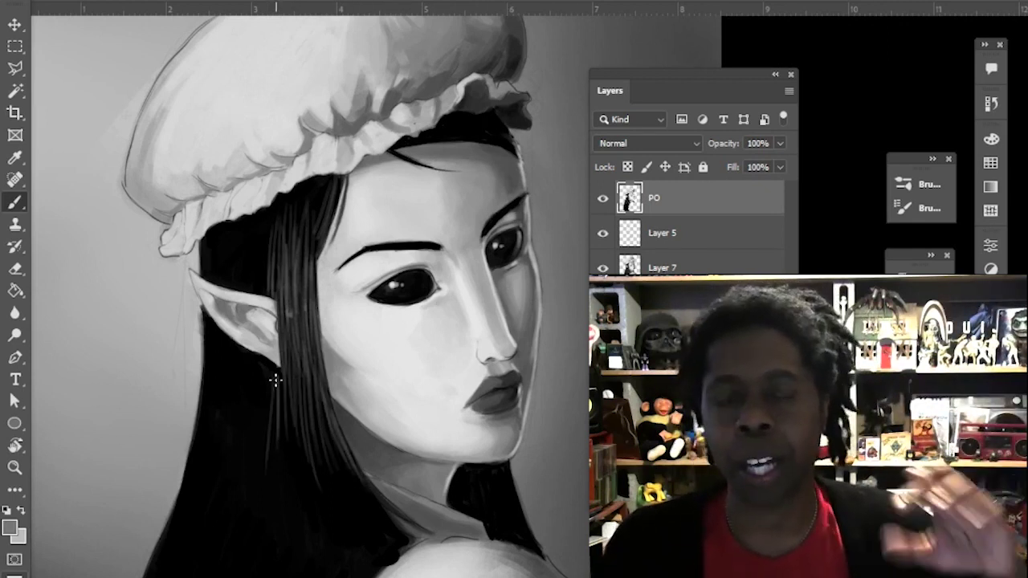
drag(275, 380, 308, 284)
drag(310, 275, 314, 381)
drag(303, 253, 303, 317)
drag(296, 249, 292, 322)
drag(300, 274, 301, 375)
mouse_move(292, 227)
mouse_down()
mouse_move(294, 292)
mouse_move(282, 293)
mouse_up()
drag(265, 235, 264, 283)
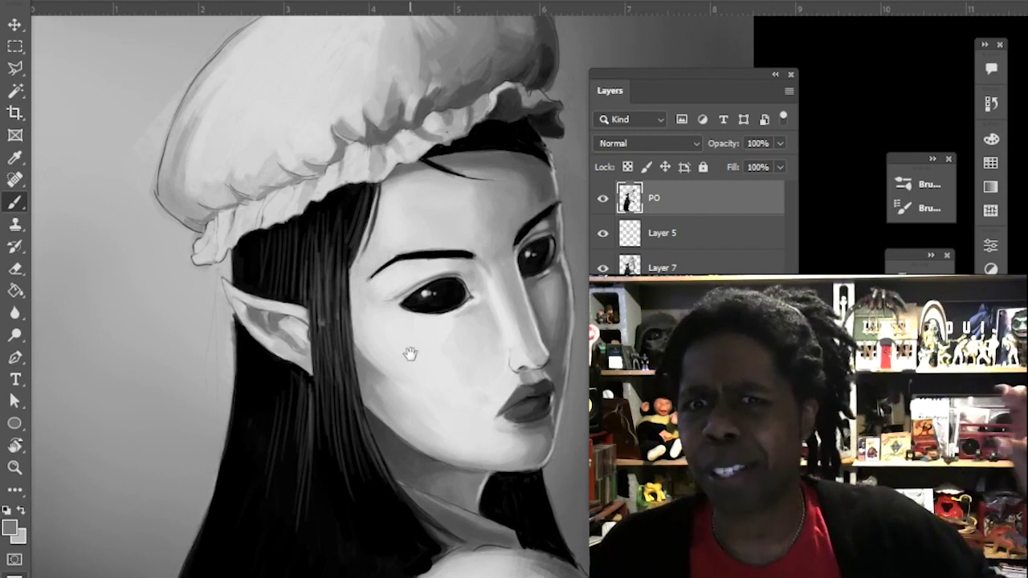
Paint long thin grey strands down the black hair behind and below the pointed ear.
scroll(298, 360, down, 3)
scroll(289, 321, down, 2)
scroll(278, 350, down, 2)
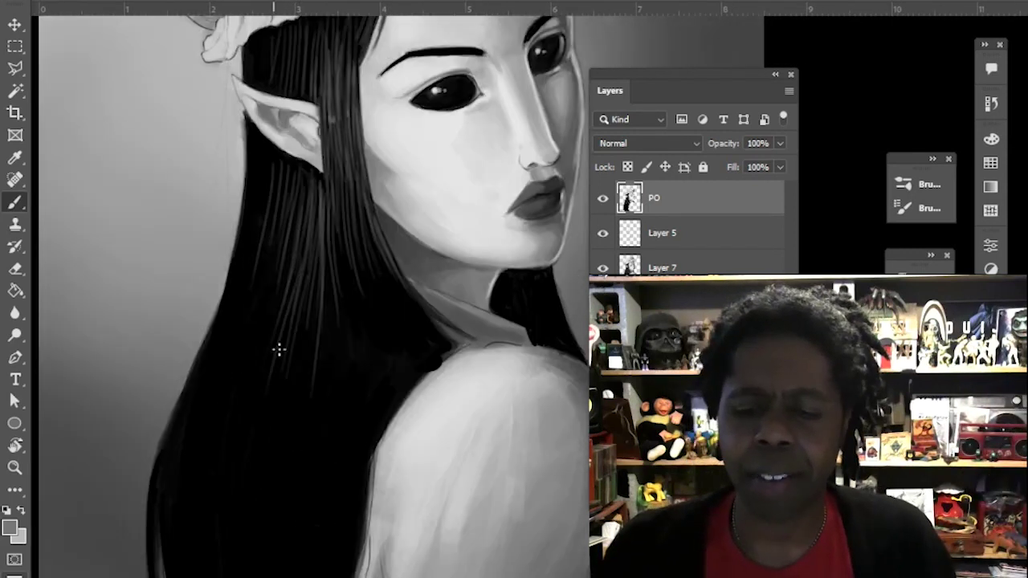
scroll(354, 298, up, 3)
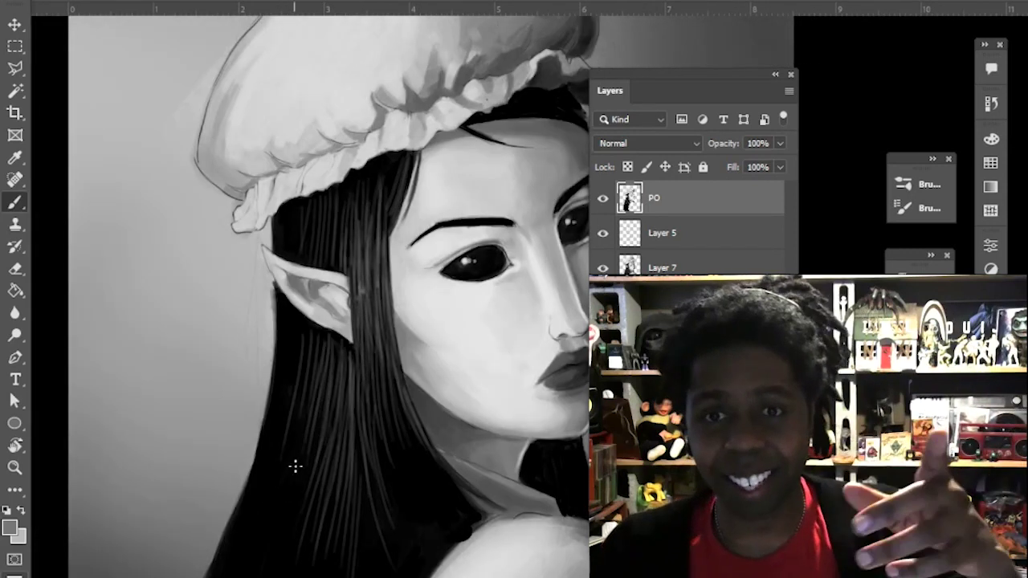
drag(305, 462, 296, 396)
drag(331, 277, 297, 482)
drag(295, 333, 270, 482)
drag(307, 326, 287, 426)
drag(281, 257, 246, 442)
mouse_move(365, 466)
mouse_down()
mouse_move(363, 338)
mouse_move(305, 430)
mouse_up()
drag(450, 233, 434, 358)
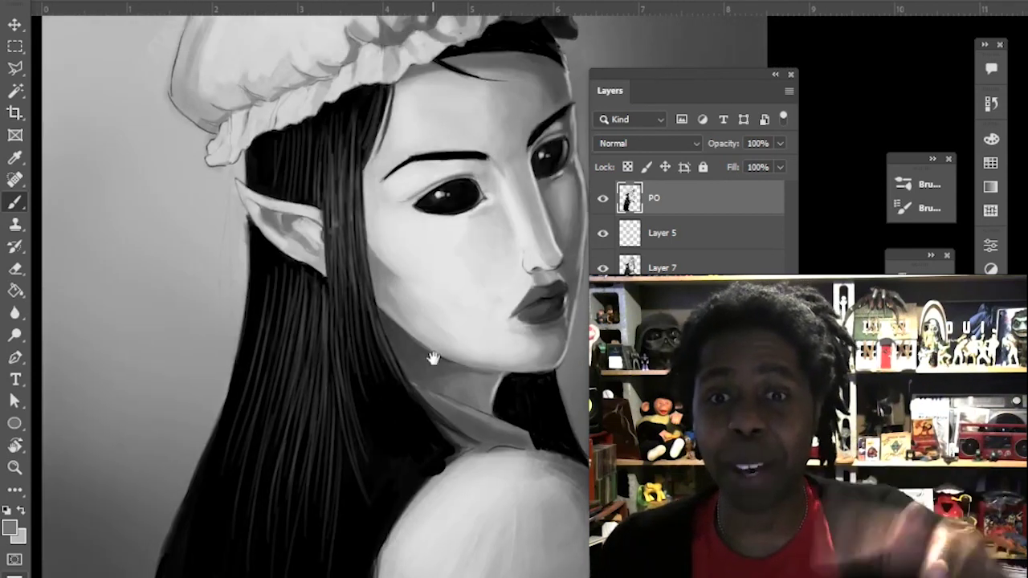
Tone down the strands below the ear and beside the neck with a larger black brush.
scroll(367, 294, down, 3)
scroll(367, 294, up, 3)
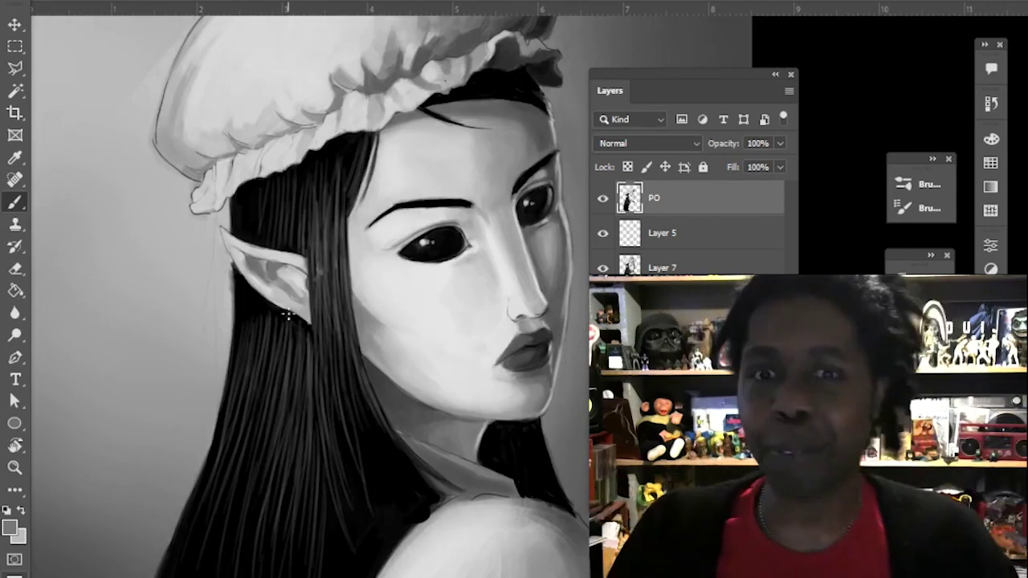
scroll(315, 389, down, 2)
key(bracketright)
key(bracketright)
key(bracketright)
drag(318, 261, 332, 321)
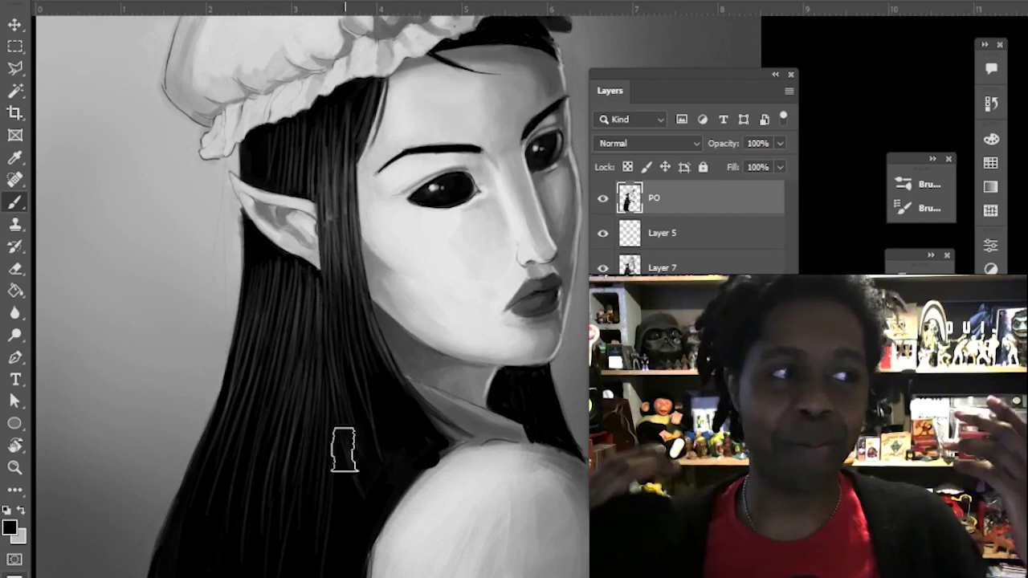
Add fine grey strands to the hair under the cap's far frill and touch up the cap's edges with sampled greys.
alt+click(453, 337)
alt+click(452, 337)
ctrl+click(466, 354)
ctrl+click(474, 385)
alt+click(434, 196)
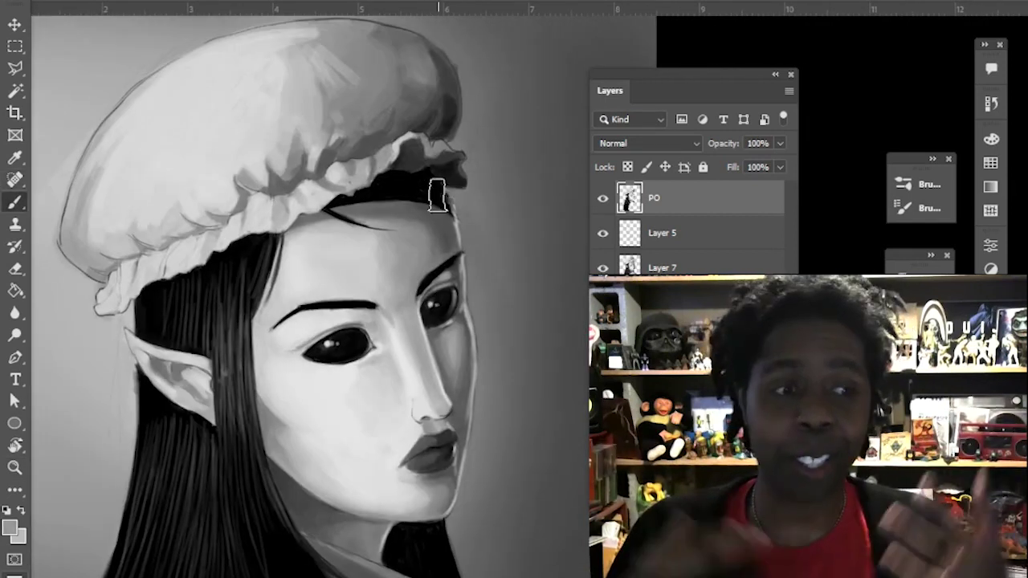
alt+click(418, 188)
drag(465, 169, 488, 210)
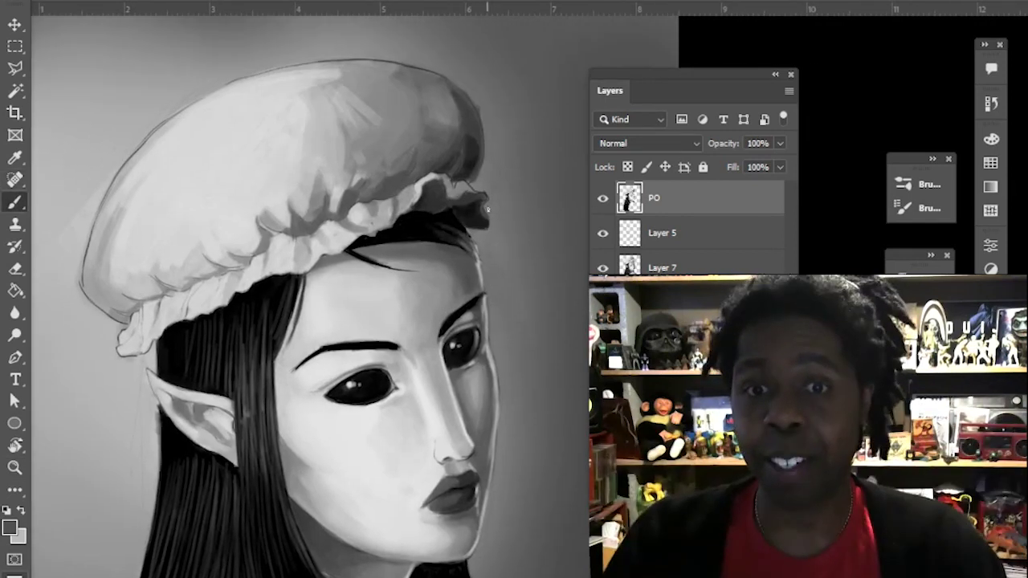
mouse_move(103, 209)
mouse_down()
mouse_move(313, 71)
mouse_move(378, 69)
mouse_move(104, 202)
mouse_up()
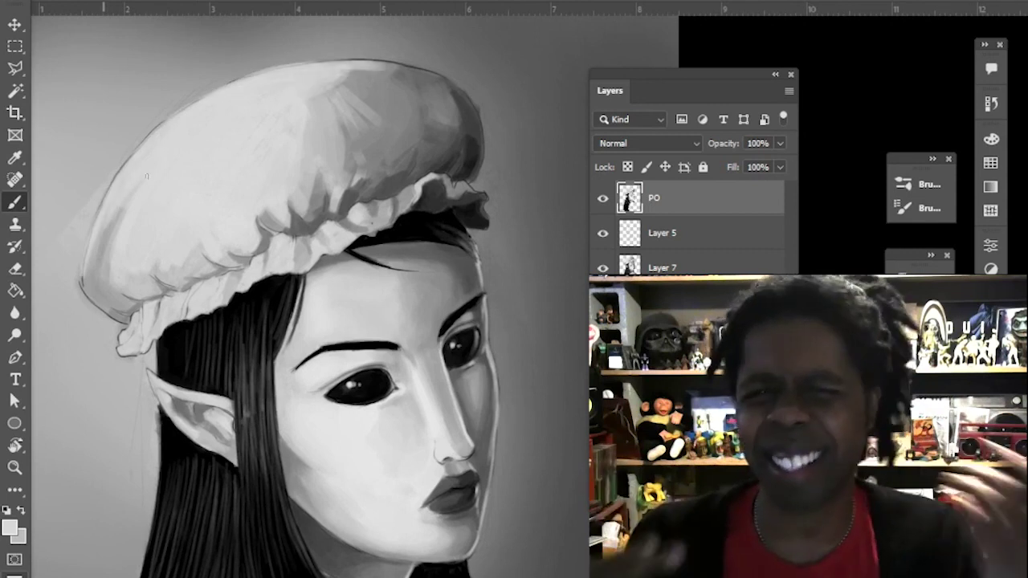
Open a second window of Molly portrait.psd and arrange both windows side by side at 16.7% zoom.
alt+click(451, 417)
alt+click(451, 417)
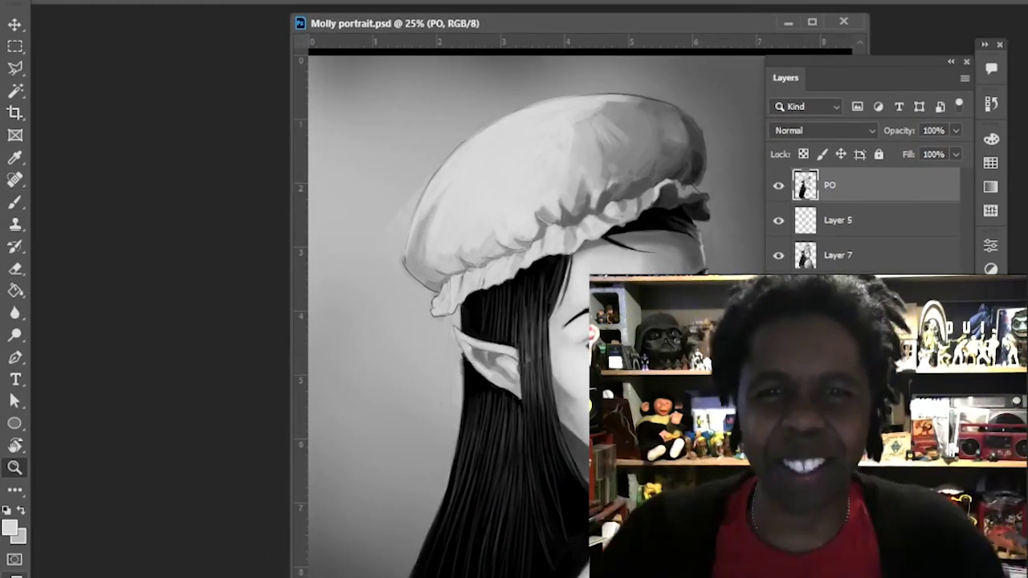
click(388, 2)
mouse_move(401, 2)
click(580, 299)
key(ctrl+minus)
key(ctrl+minus)
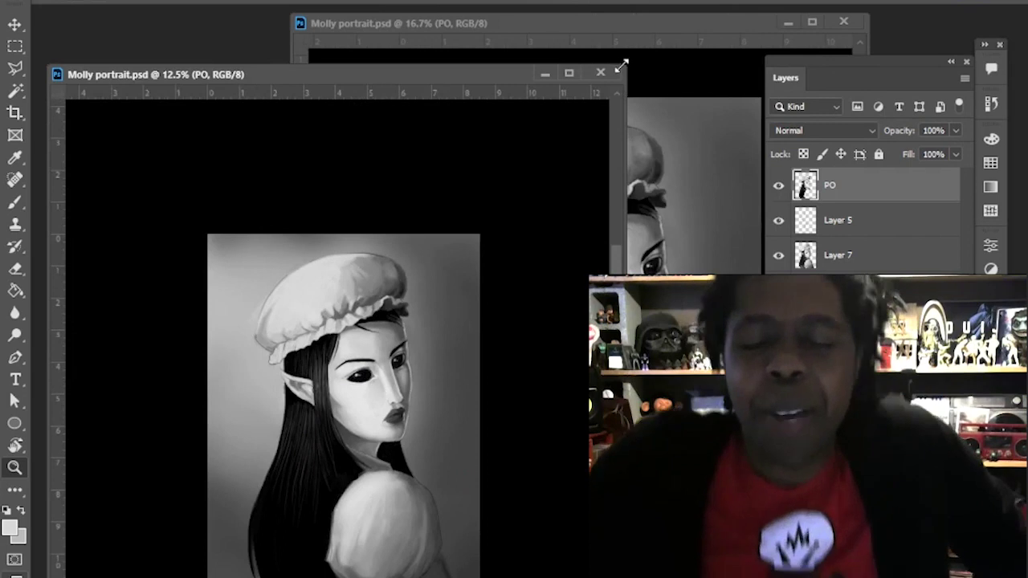
drag(624, 62, 447, 196)
key(ctrl+plus)
drag(282, 208, 242, 29)
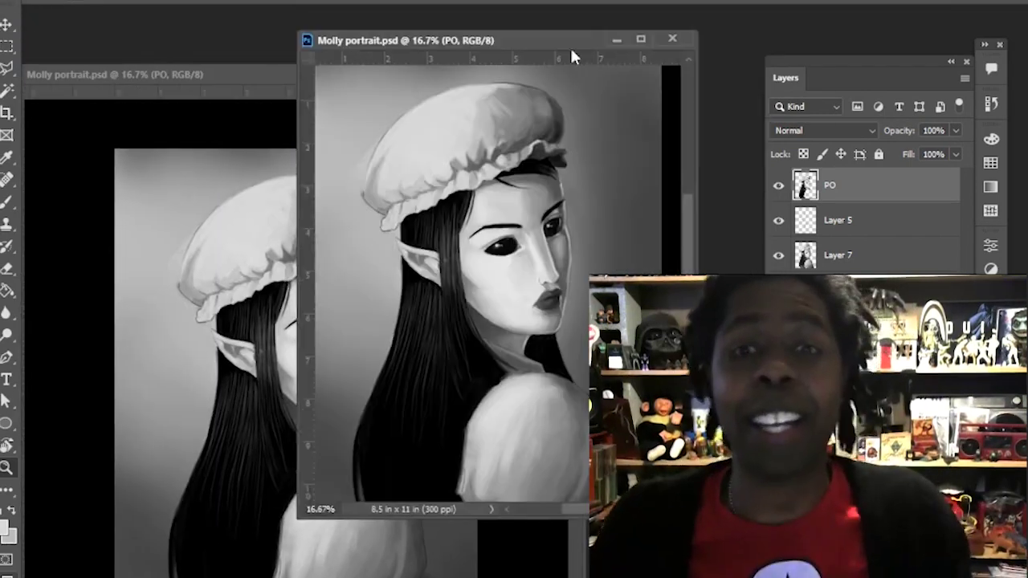
drag(574, 46, 752, 38)
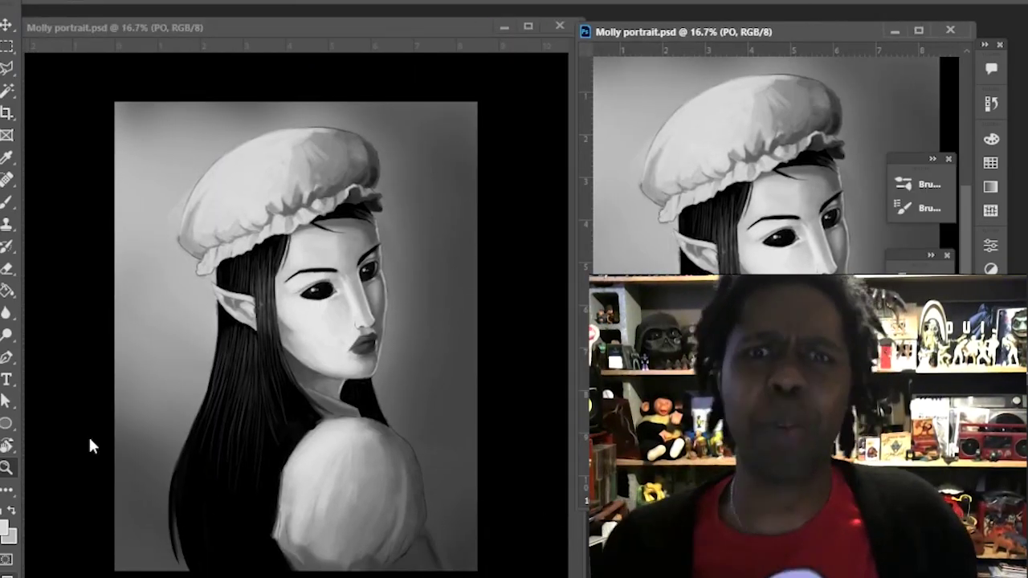
Touch up the shading around the cap's far side and frill with greys sampled from the cap.
click(415, 270)
click(415, 270)
key(b)
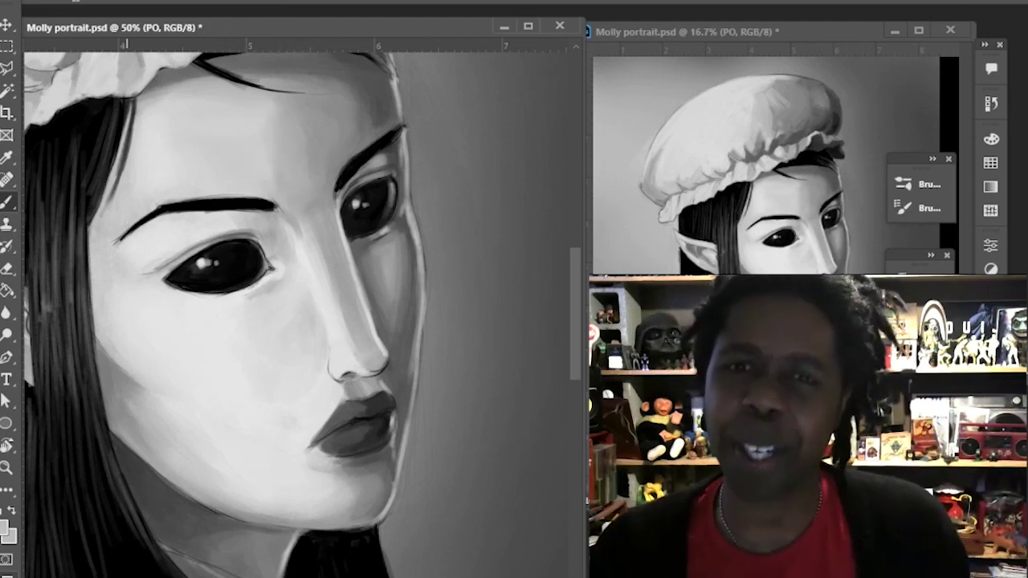
key(z)
alt+click(450, 361)
drag(461, 273, 480, 401)
key(b)
alt+click(399, 191)
alt+click(413, 222)
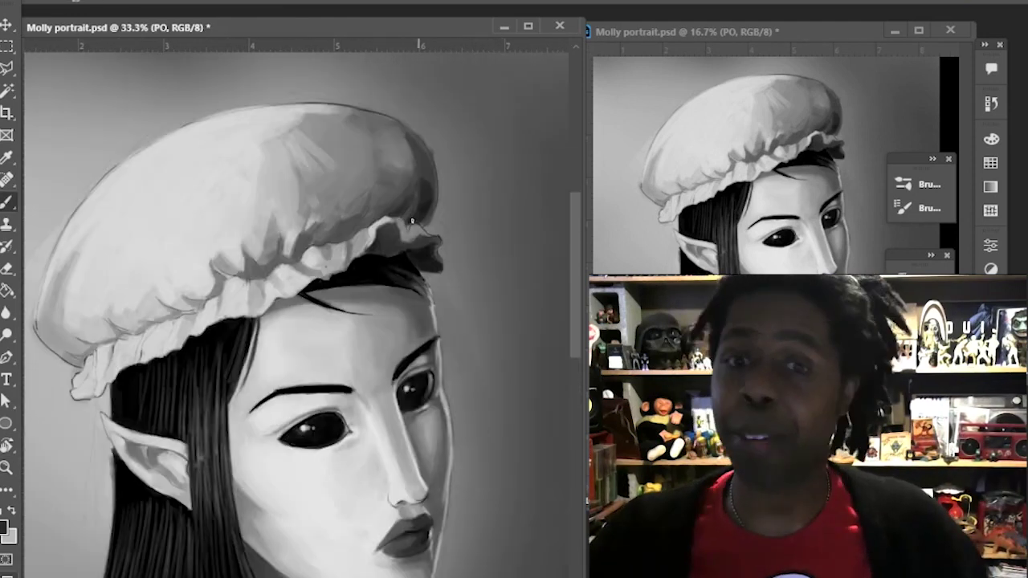
Refine the cap's back edge and the shadows between its ruffles with sampled greys.
drag(46, 346, 85, 321)
alt+click(79, 325)
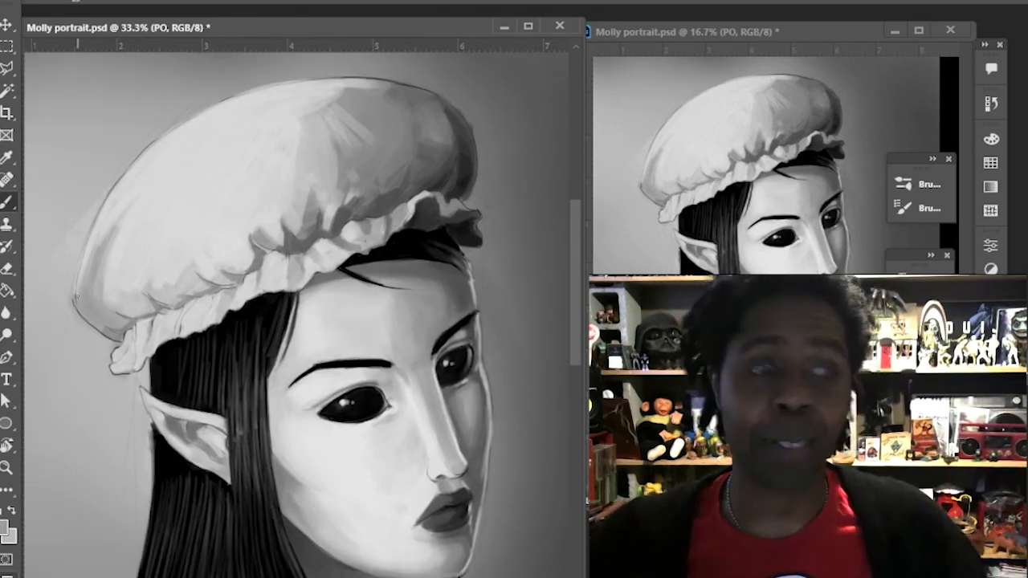
alt+click(303, 242)
drag(477, 300, 468, 270)
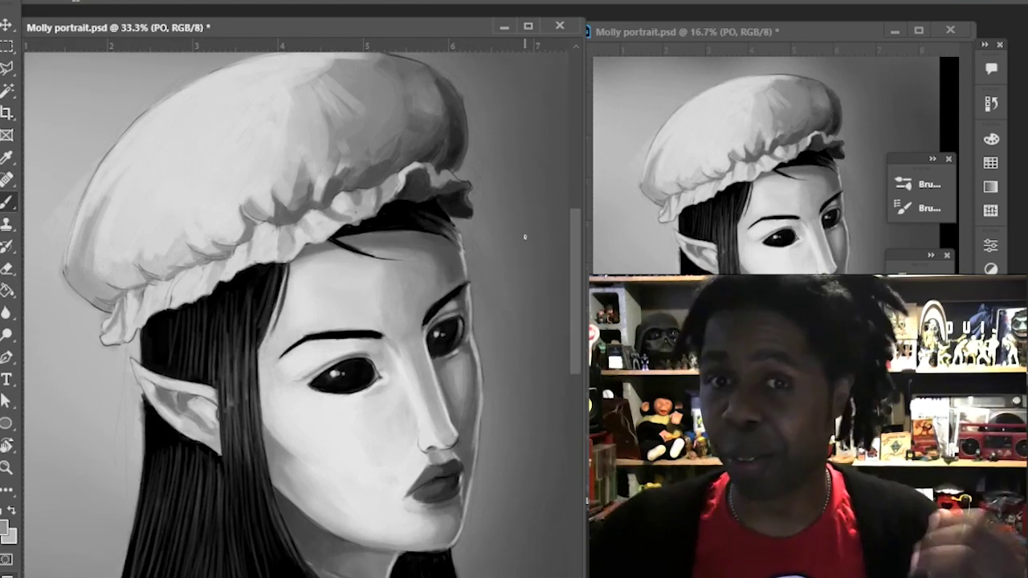
alt+click(378, 191)
Paint a small detail into the inner corner of the near eye.
key(z)
alt+click(227, 356)
mouse_move(463, 561)
mouse_down()
mouse_move(434, 354)
mouse_move(434, 547)
mouse_up()
click(398, 466)
click(12, 195)
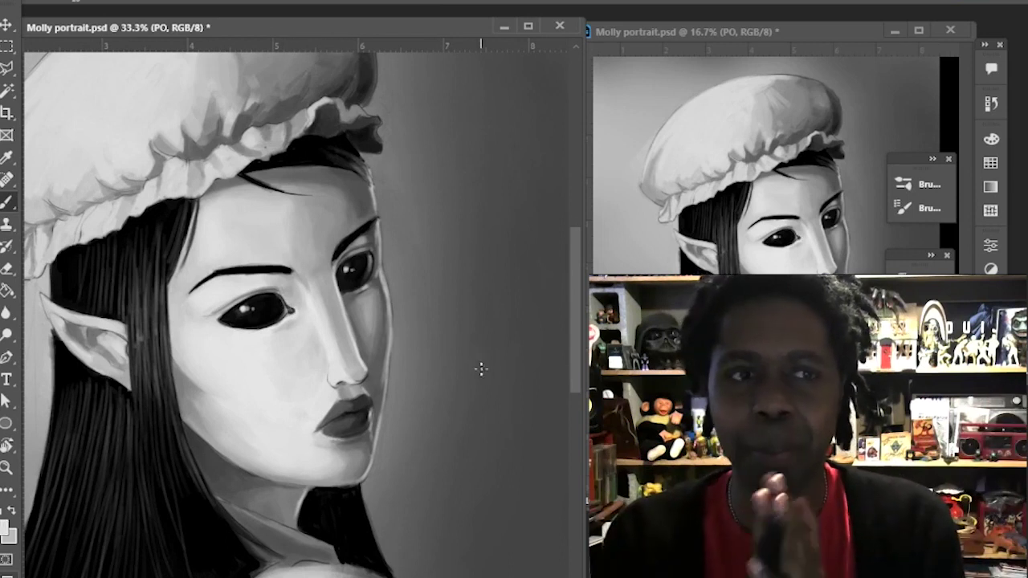
Brush soft light and mid-grey folds over the crown and shaded side of the cap.
drag(372, 296, 425, 425)
drag(298, 145, 259, 184)
drag(297, 141, 257, 207)
drag(227, 161, 304, 112)
drag(147, 212, 123, 270)
drag(147, 173, 198, 118)
drag(398, 122, 346, 199)
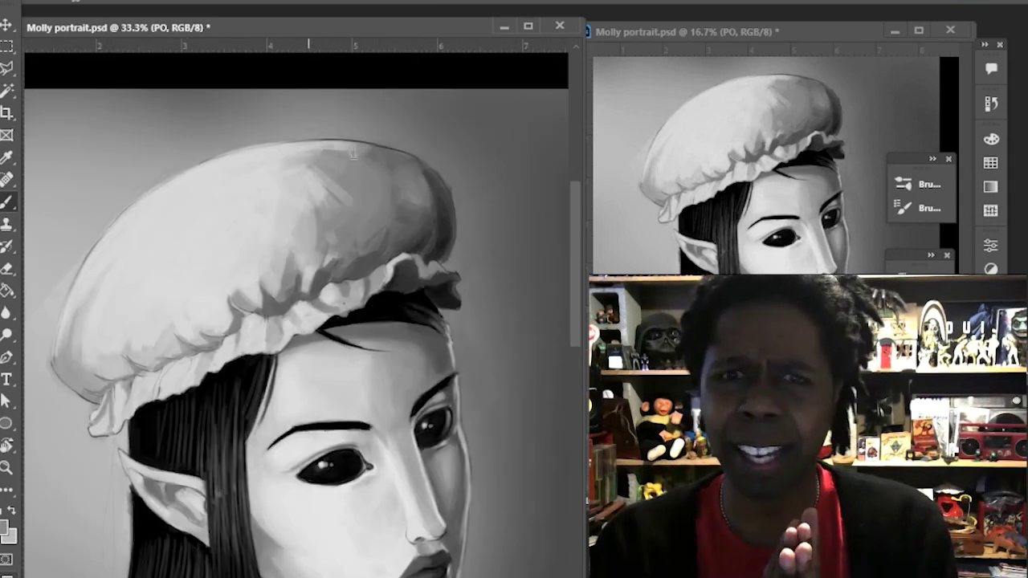
mouse_move(353, 153)
mouse_down()
mouse_move(386, 166)
mouse_move(352, 217)
mouse_up()
alt+click(402, 171)
drag(371, 175, 354, 216)
Blend more light grey fabric strokes into the middle of the cap after comparing it at 16.7% zoom.
key(z)
alt+click(450, 362)
drag(490, 475, 530, 456)
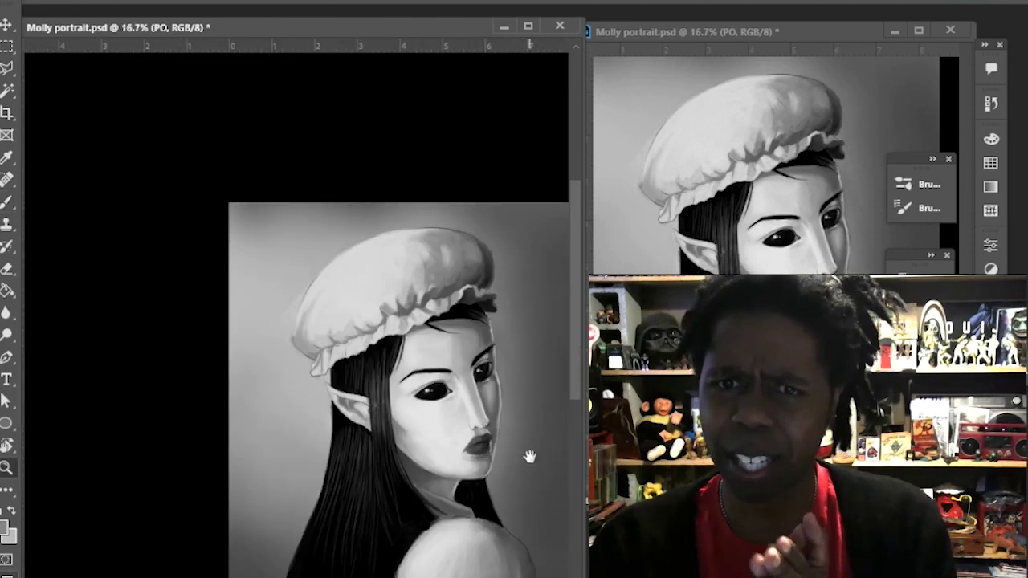
click(466, 444)
mouse_move(270, 441)
mouse_down()
mouse_move(254, 459)
mouse_move(265, 398)
mouse_move(339, 389)
mouse_up()
key(b)
drag(326, 149, 274, 228)
Examine the cap, face and hair values of the whole portrait at reduced and closer zoom levels.
key(z)
alt+click(368, 444)
alt+click(369, 447)
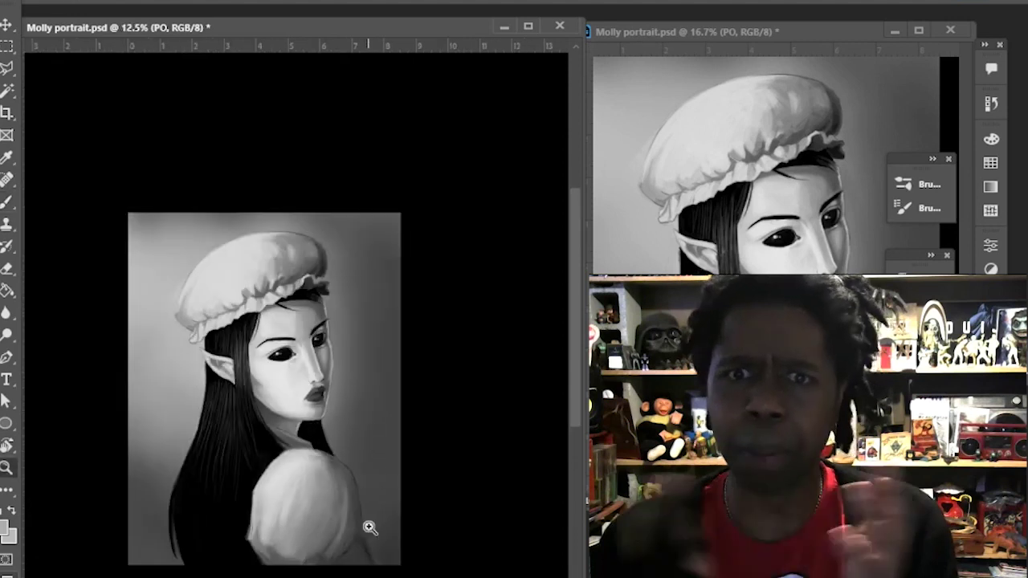
click(369, 518)
click(369, 518)
drag(293, 133, 284, 277)
key(b)
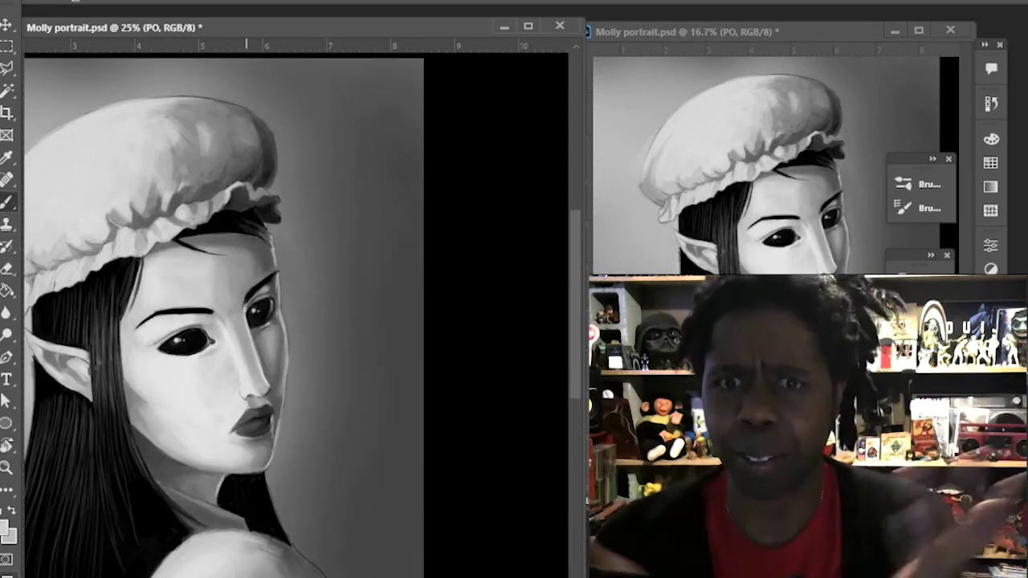
drag(313, 340, 392, 270)
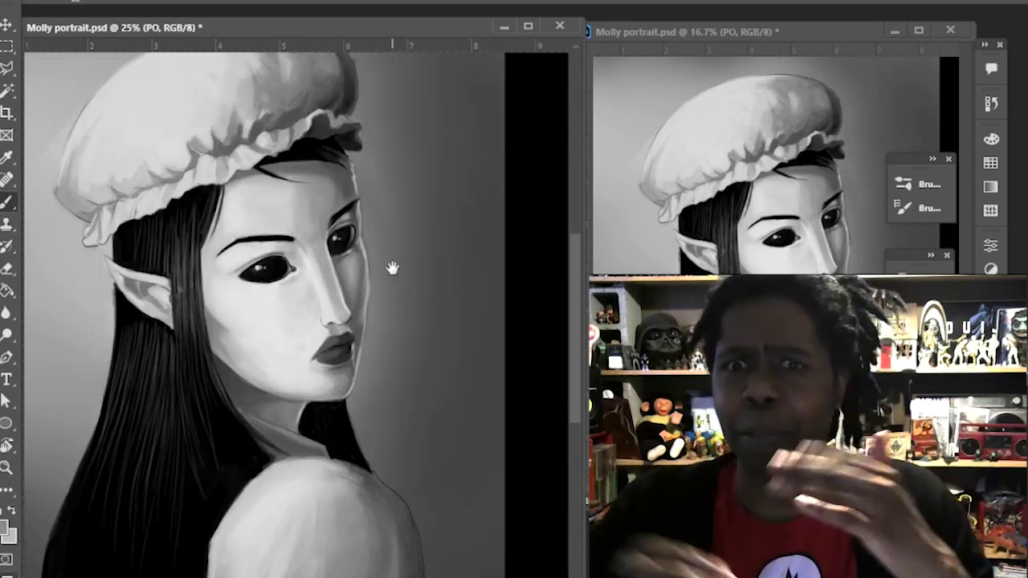
scroll(470, 338, down, 2)
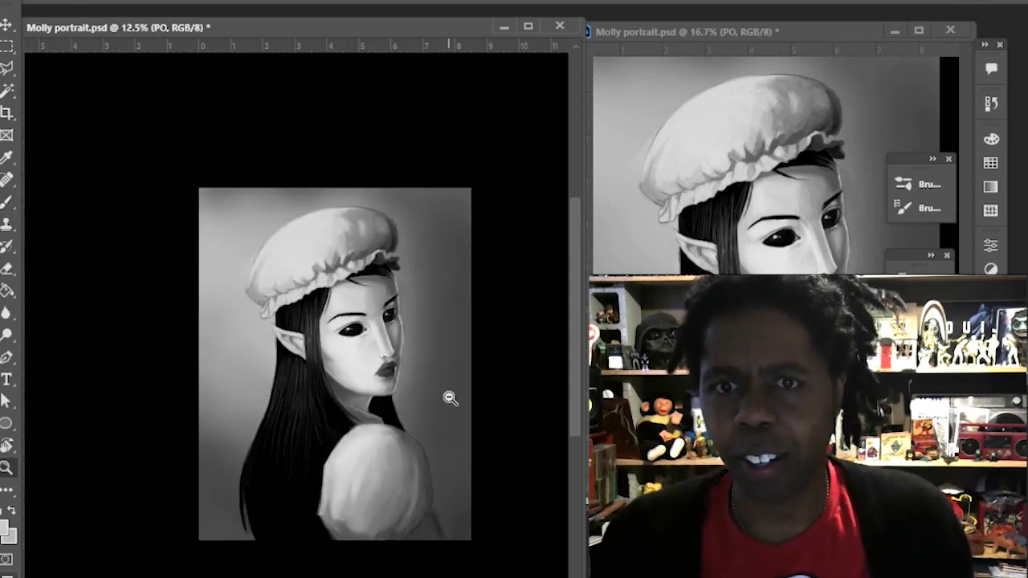
scroll(450, 395, up, 3)
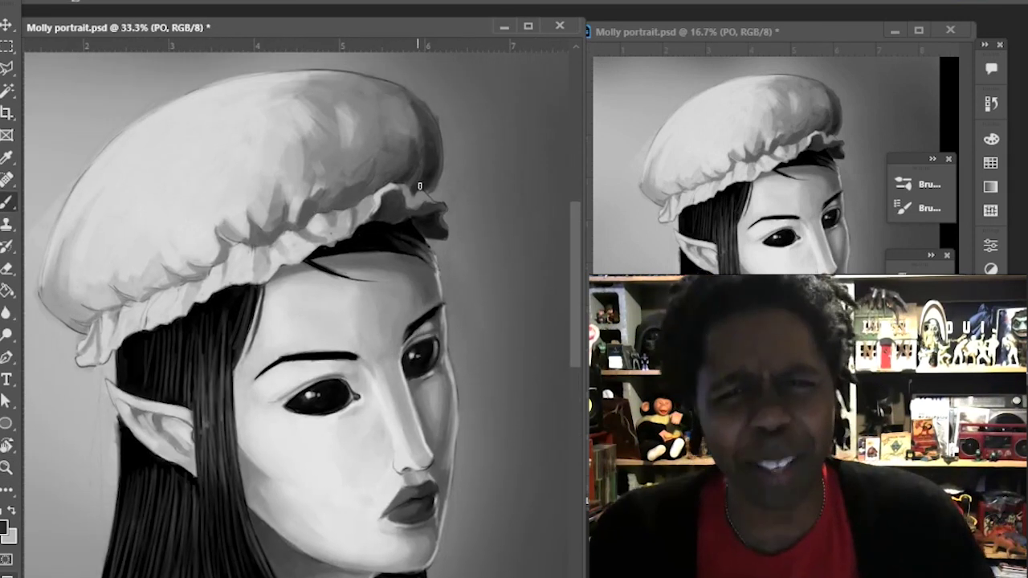
scroll(367, 360, down, 2)
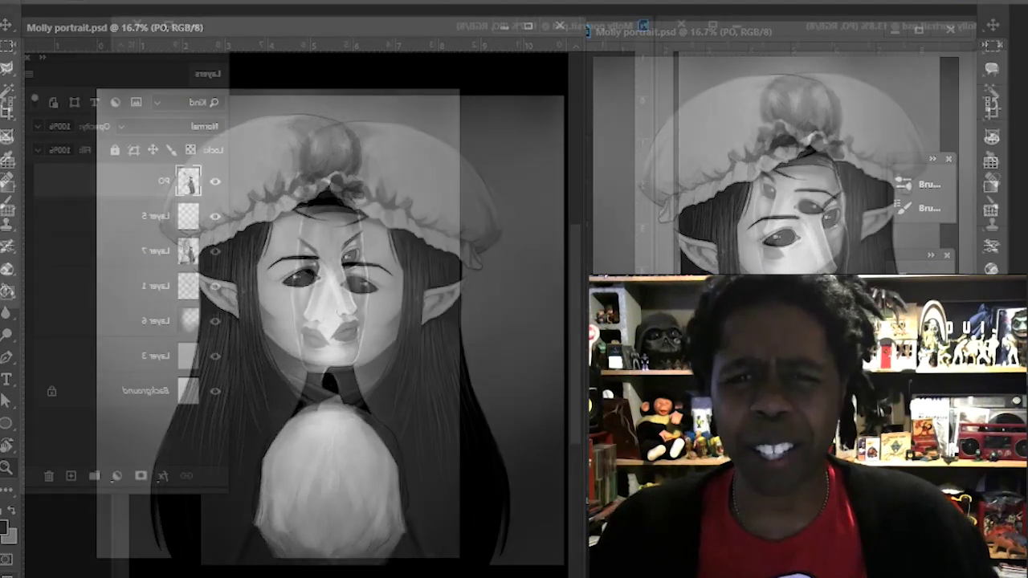
Repaint the near eye's inner corner as a sharp black point and refine the nostril on Layer 8.
scroll(304, 173, up, 2)
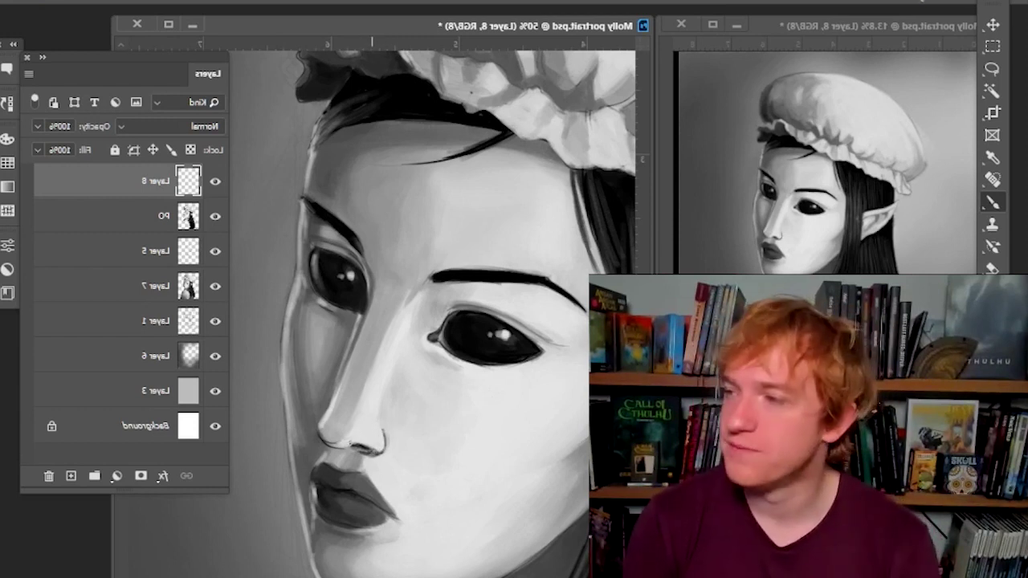
alt+click(354, 442)
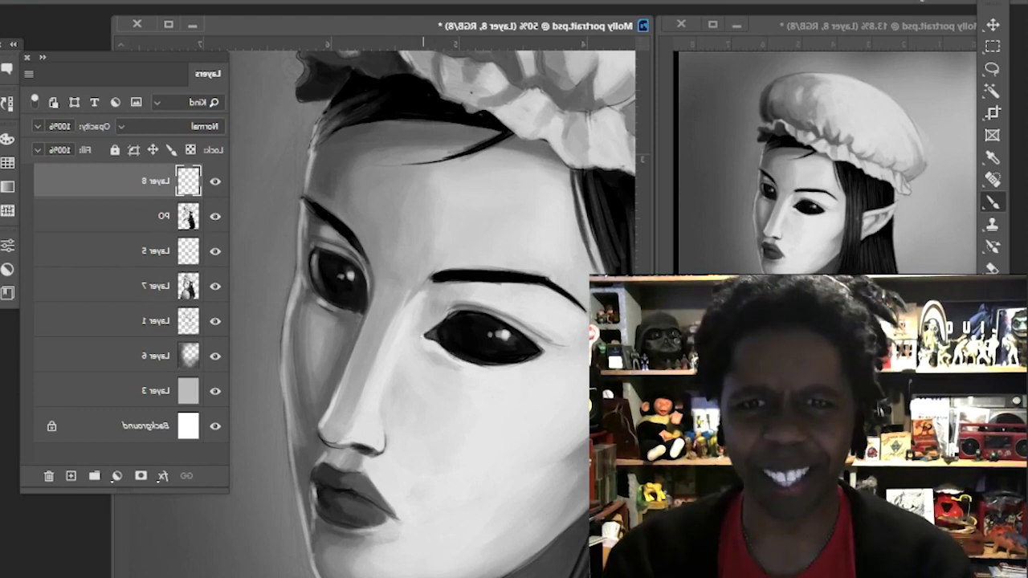
drag(426, 367, 423, 353)
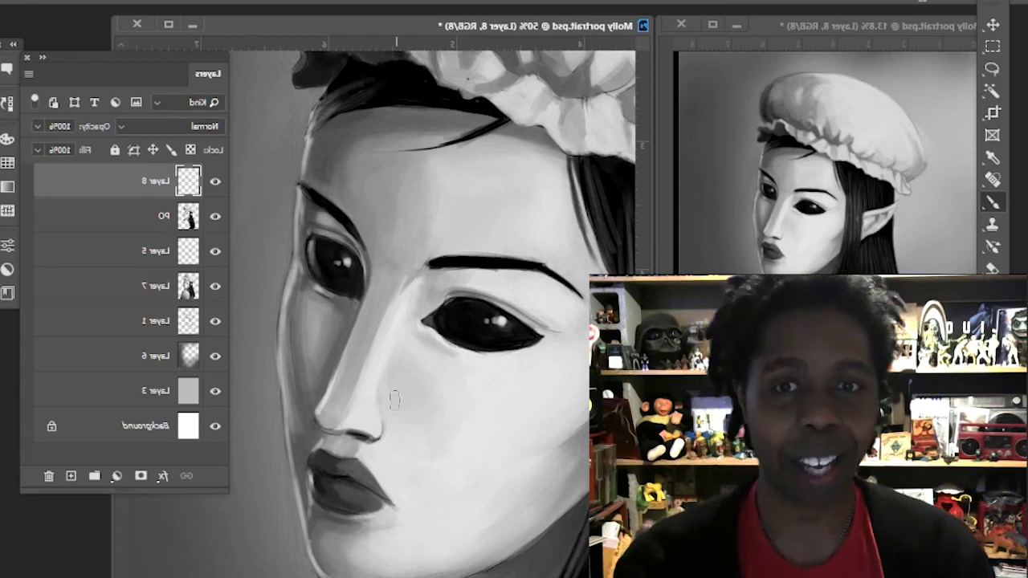
Smooth the grey skin shading over the near cheek, the jaw and the area around the near eye.
drag(449, 414, 379, 374)
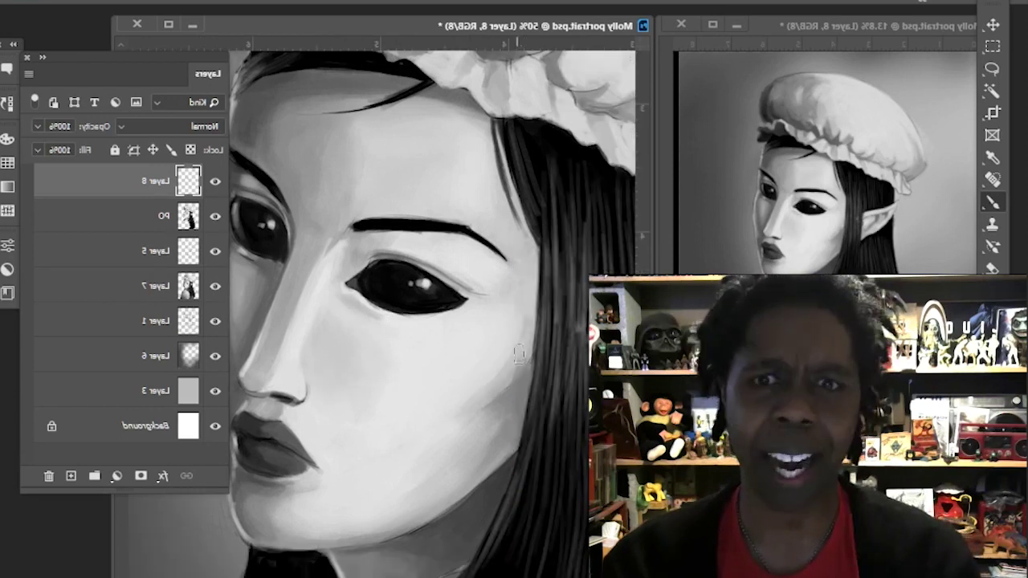
drag(490, 414, 535, 394)
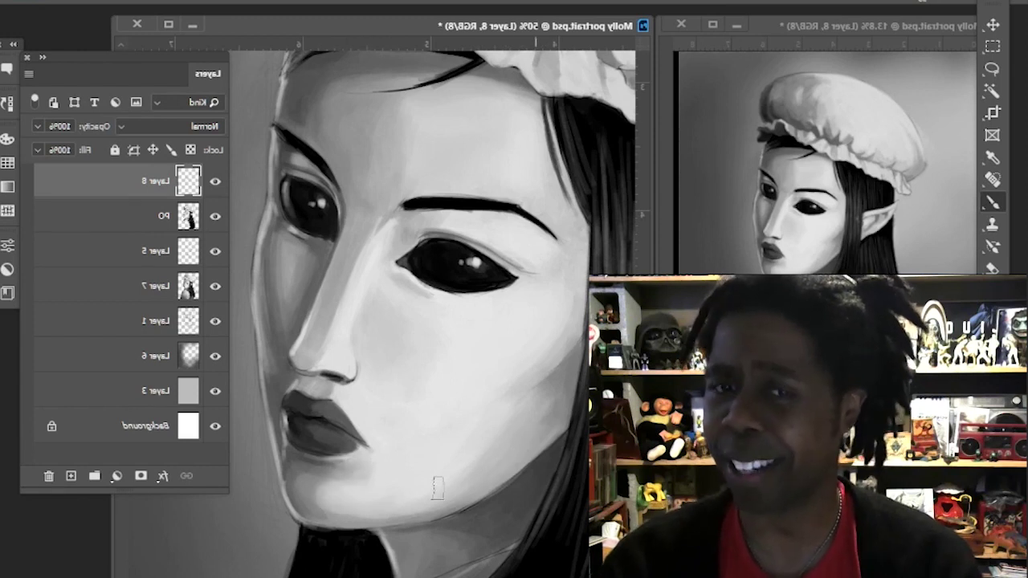
drag(488, 223, 516, 320)
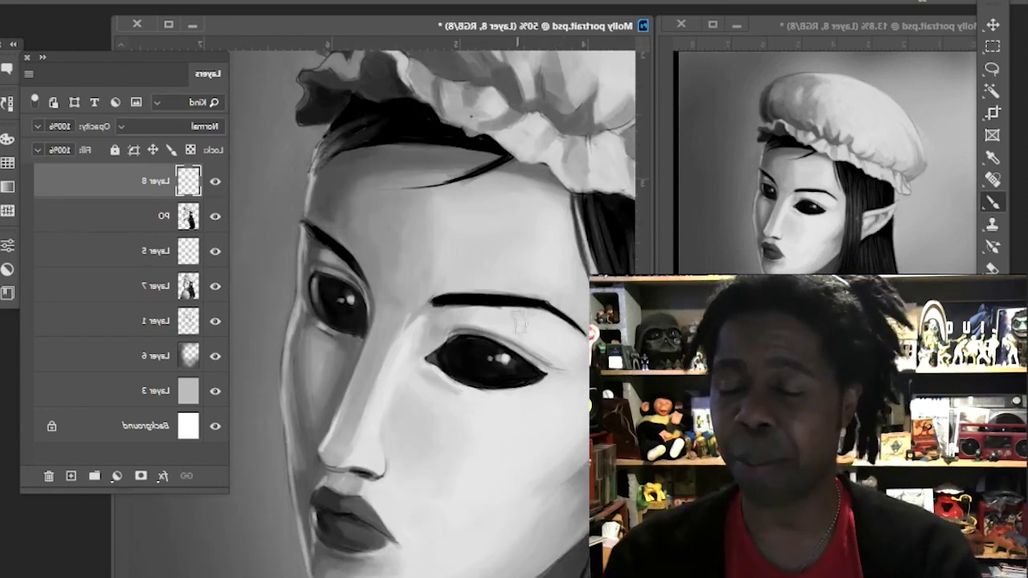
mouse_move(454, 529)
mouse_down()
mouse_move(436, 437)
mouse_move(399, 399)
mouse_up()
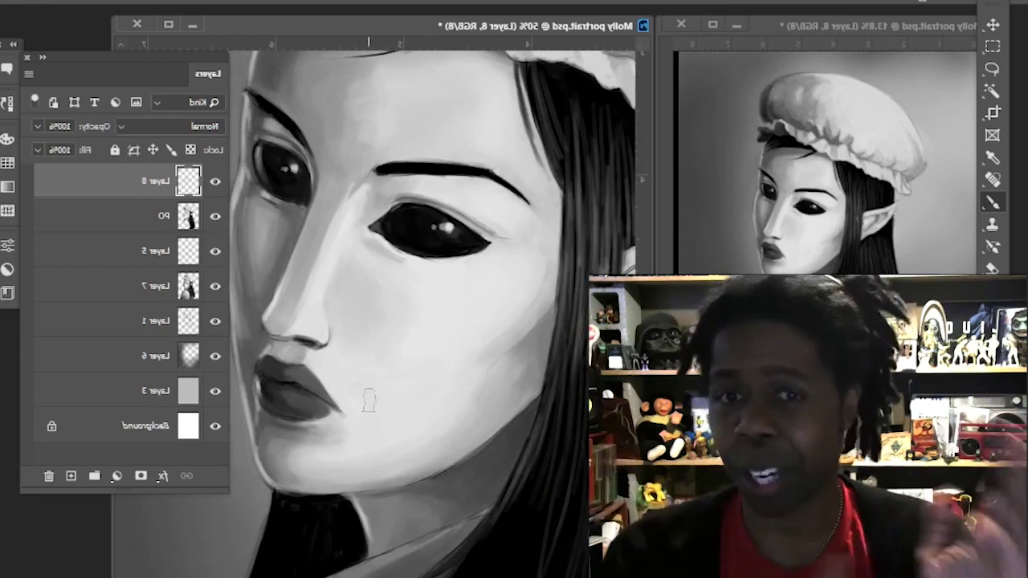
Refine the fine strands in the hair between the near cheek and the ear.
drag(495, 271, 466, 371)
drag(564, 264, 554, 404)
drag(554, 244, 543, 416)
drag(542, 275, 537, 379)
drag(567, 202, 460, 230)
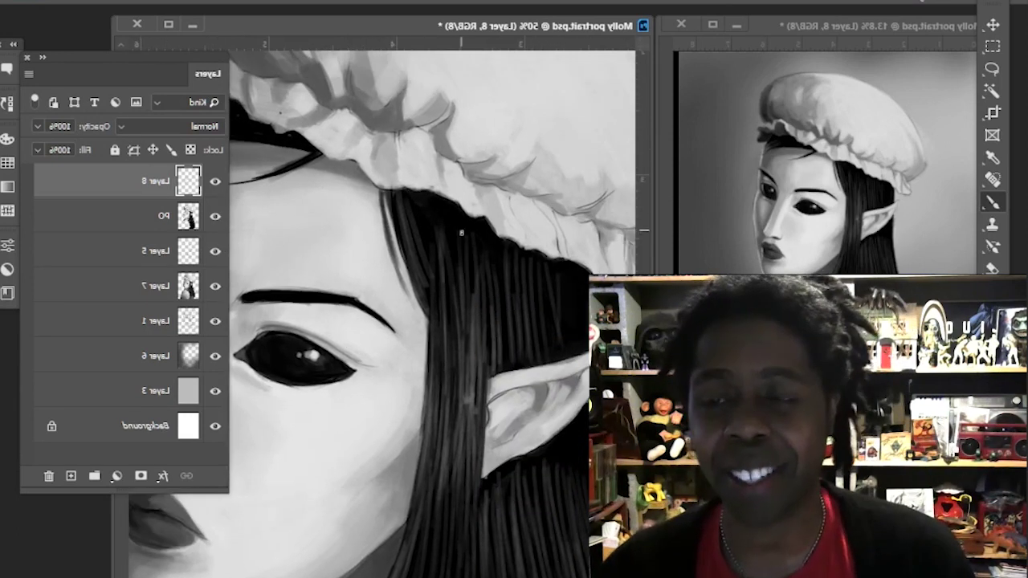
Paint thin black eyelashes along the upper lids and outer corners of both eyes on Layer 8.
mouse_move(475, 289)
mouse_down()
mouse_move(469, 381)
mouse_move(454, 365)
mouse_move(524, 330)
mouse_up()
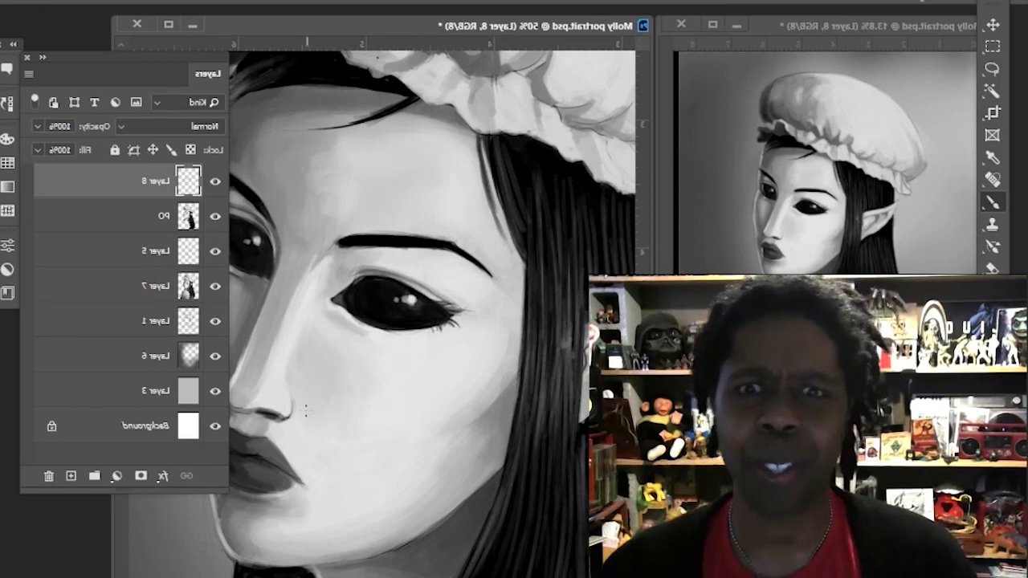
drag(306, 411, 438, 462)
drag(577, 362, 507, 363)
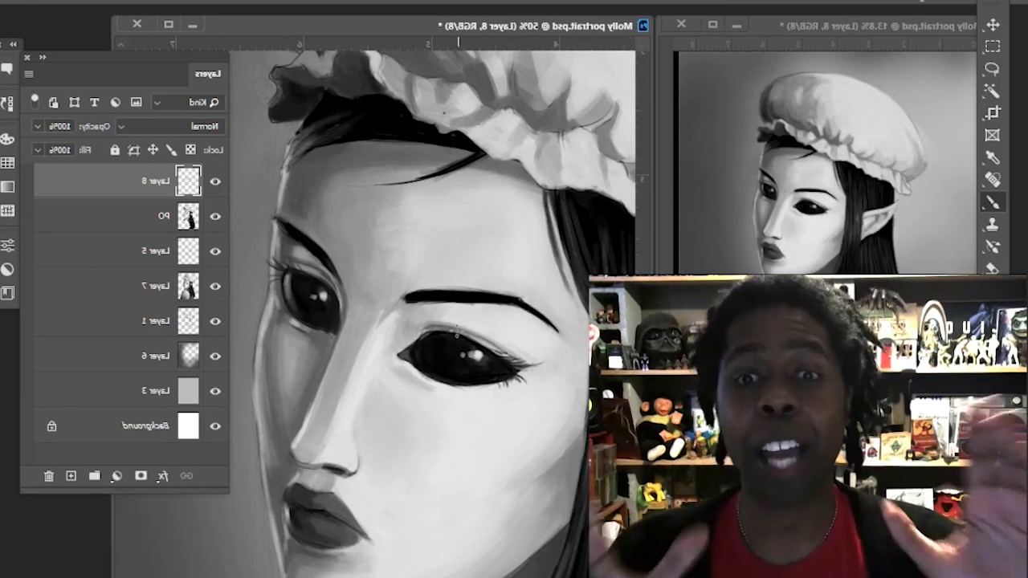
Refine the contour of the far cheek and jaw against the background with sampled grey tones on Layer 8.
scroll(305, 272, down, 3)
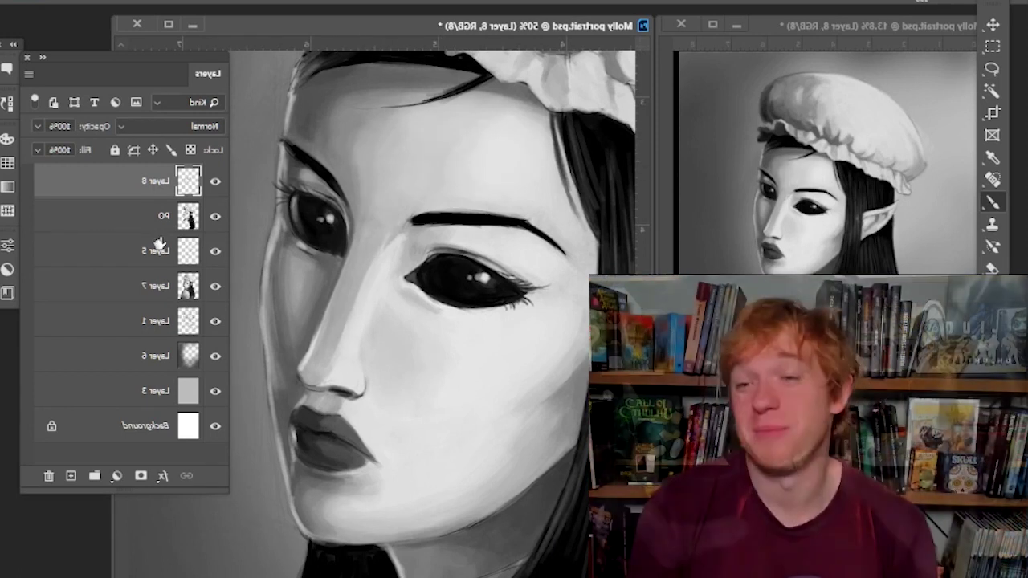
alt+click(285, 346)
alt+click(284, 346)
ctrl+click(309, 354)
ctrl+click(309, 353)
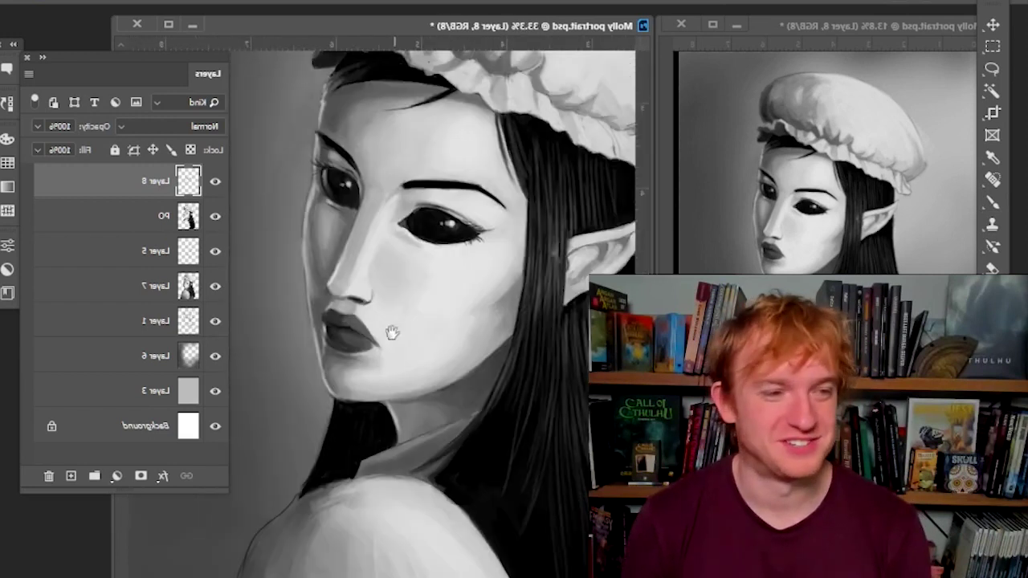
drag(390, 332, 275, 489)
drag(280, 304, 402, 282)
alt+click(318, 340)
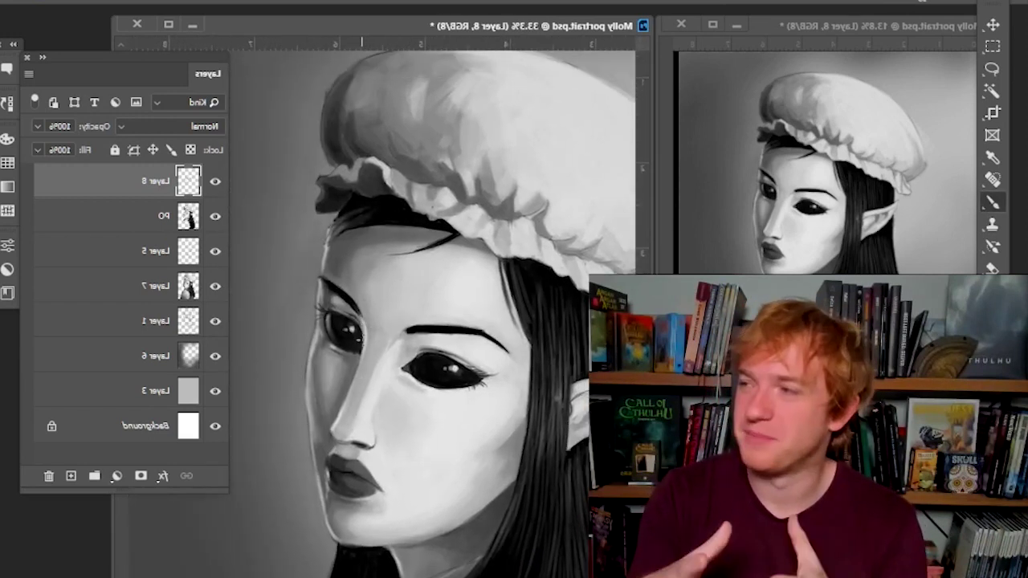
scroll(294, 372, down, 1)
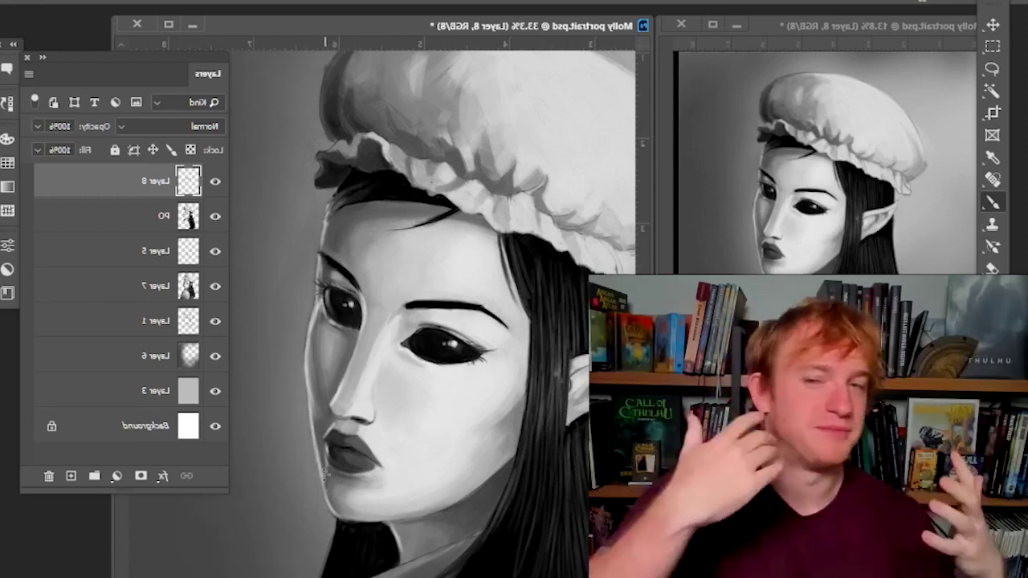
scroll(297, 368, up, 3)
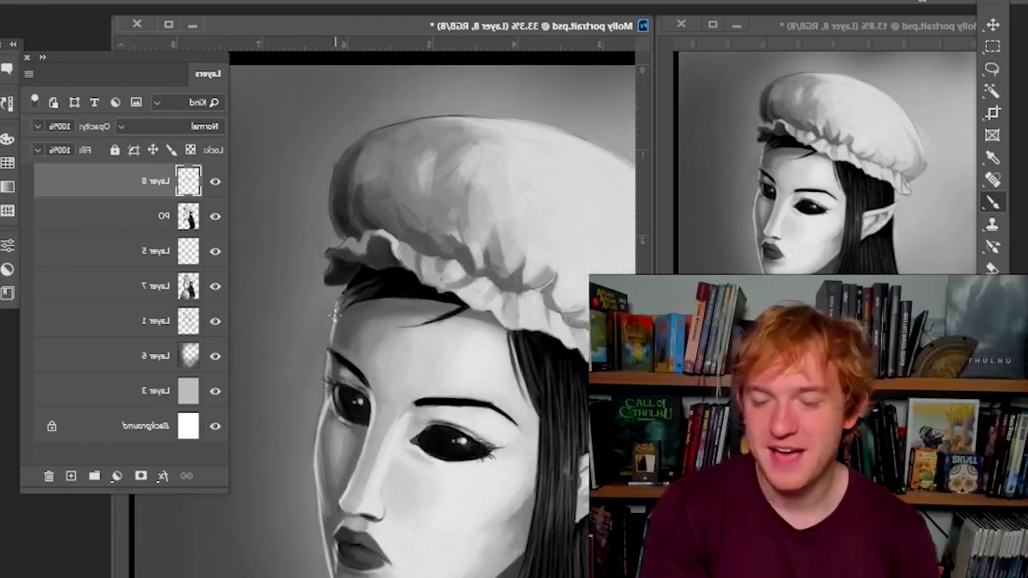
scroll(337, 430, down, 2)
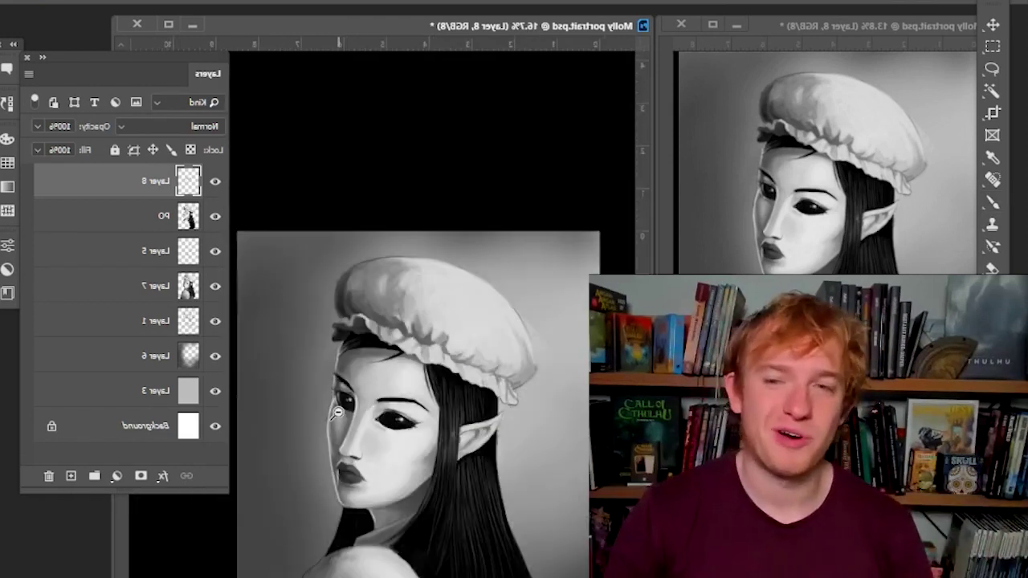
drag(318, 504, 315, 415)
scroll(314, 415, up, 2)
drag(384, 238, 301, 199)
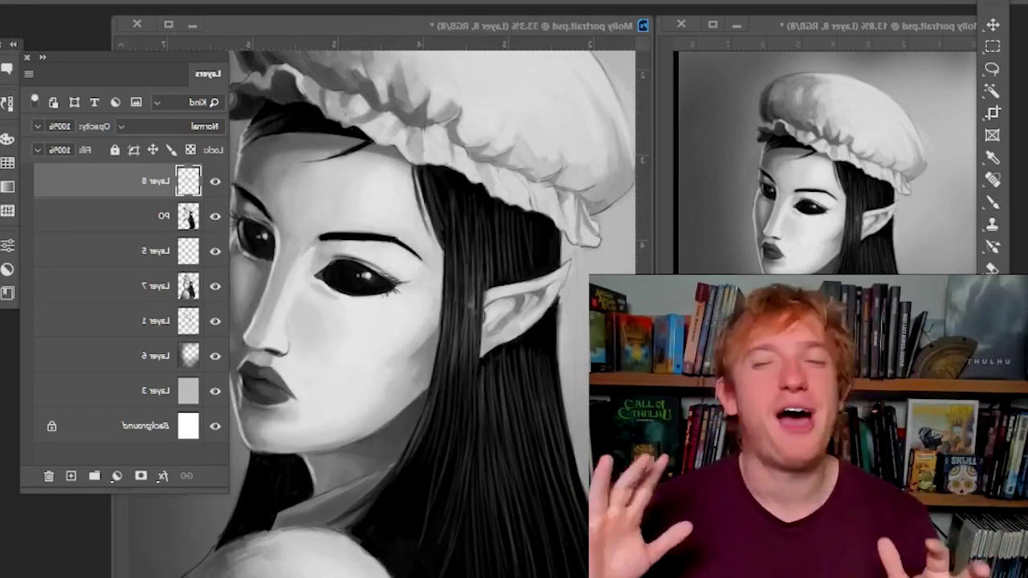
Paint the inner folds of the pointed ear with dark contours, a black ear canal and grey shadows.
key(ctrl+plus)
drag(522, 301, 467, 313)
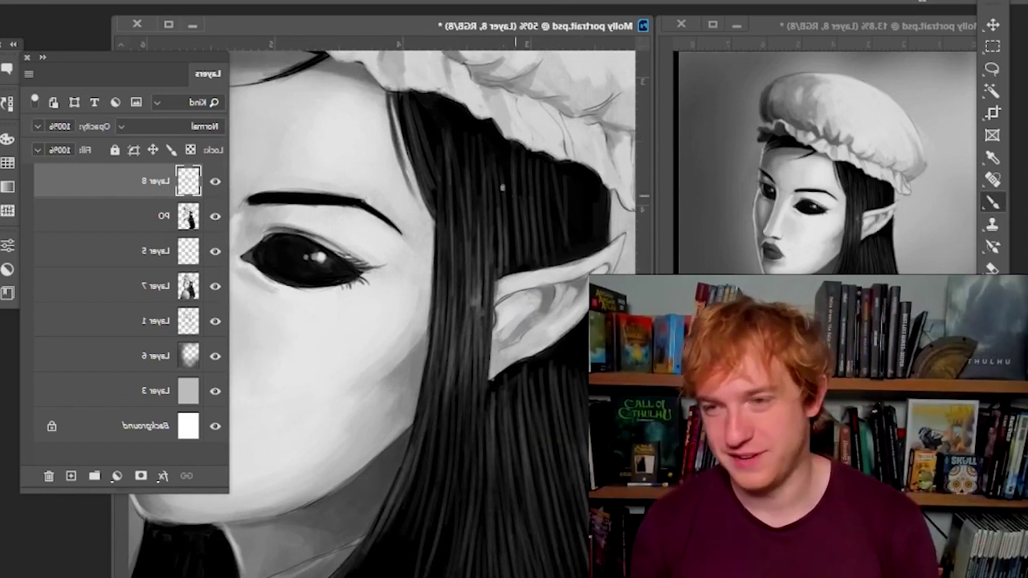
drag(587, 285, 555, 326)
drag(554, 289, 547, 316)
mouse_move(543, 286)
mouse_down()
mouse_move(504, 345)
mouse_move(542, 330)
mouse_move(501, 320)
mouse_move(503, 337)
mouse_move(494, 338)
mouse_up()
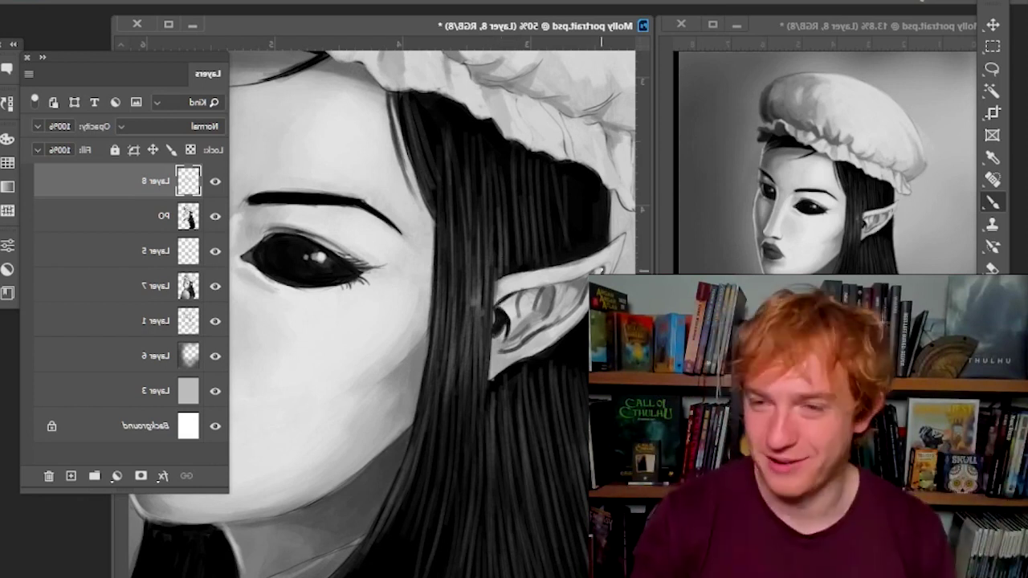
drag(332, 362, 272, 387)
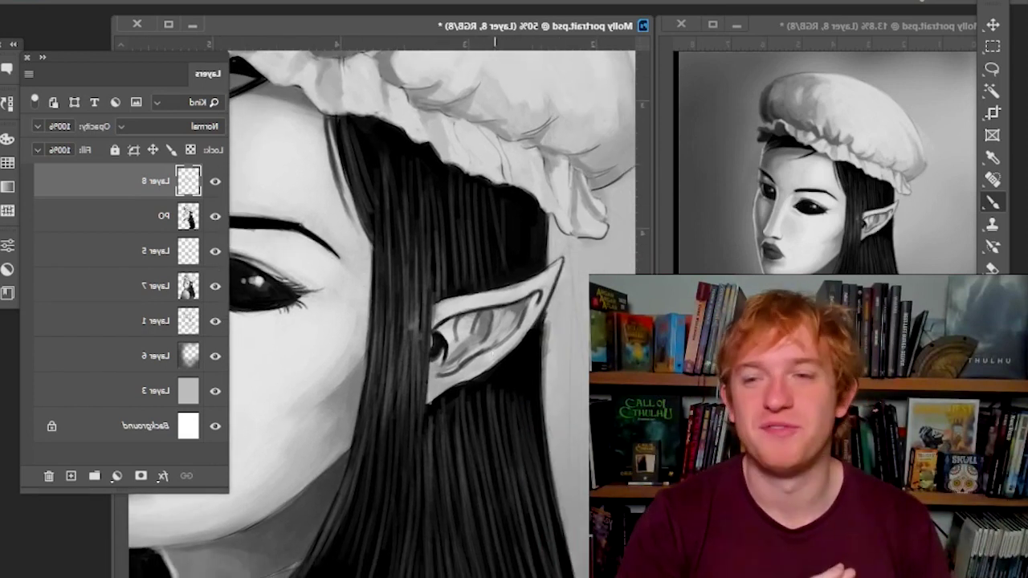
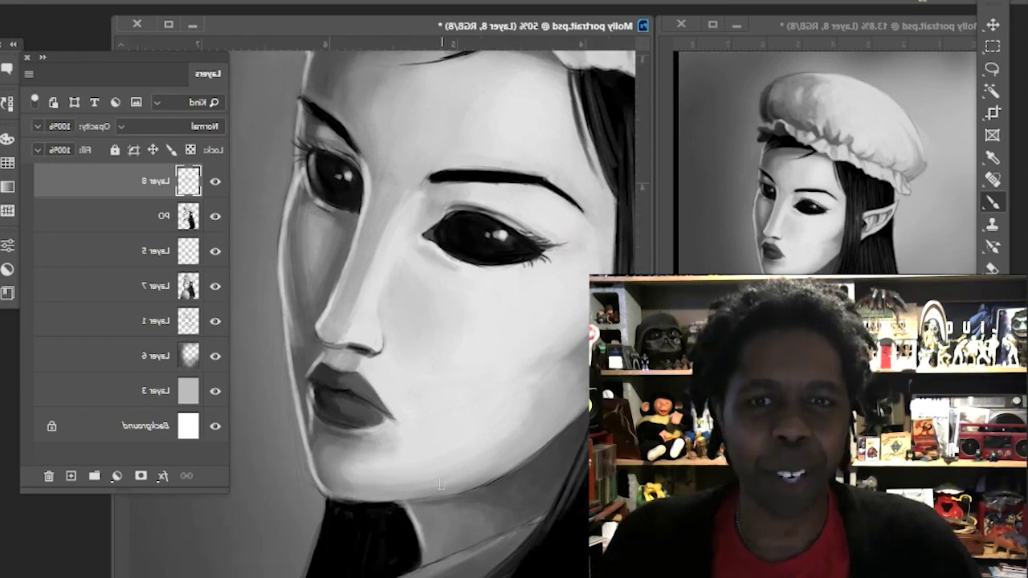
Shade the upper forehead beneath the hairline and cap with a soft grey shadow.
drag(441, 484, 391, 454)
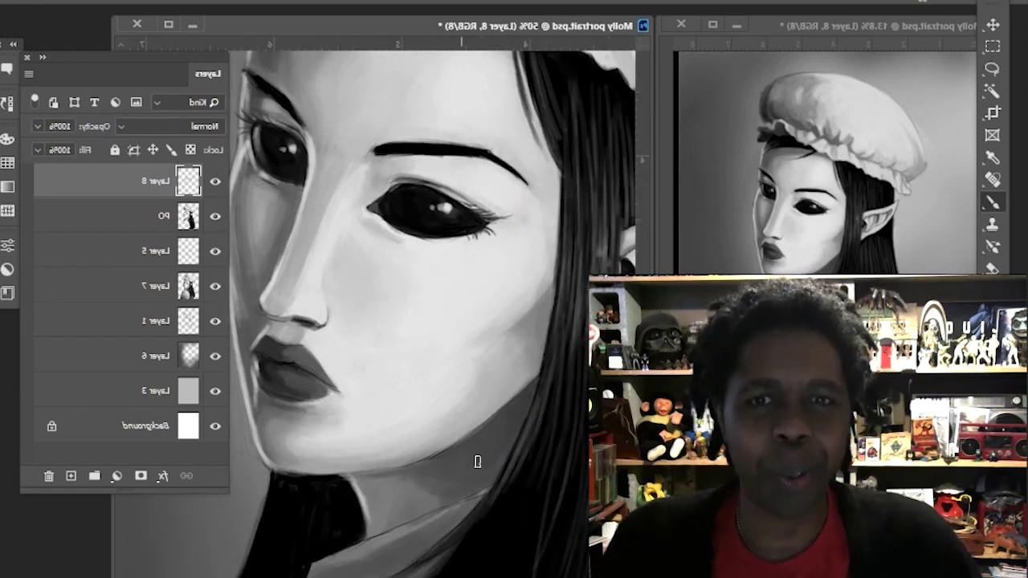
scroll(410, 386, down, 1)
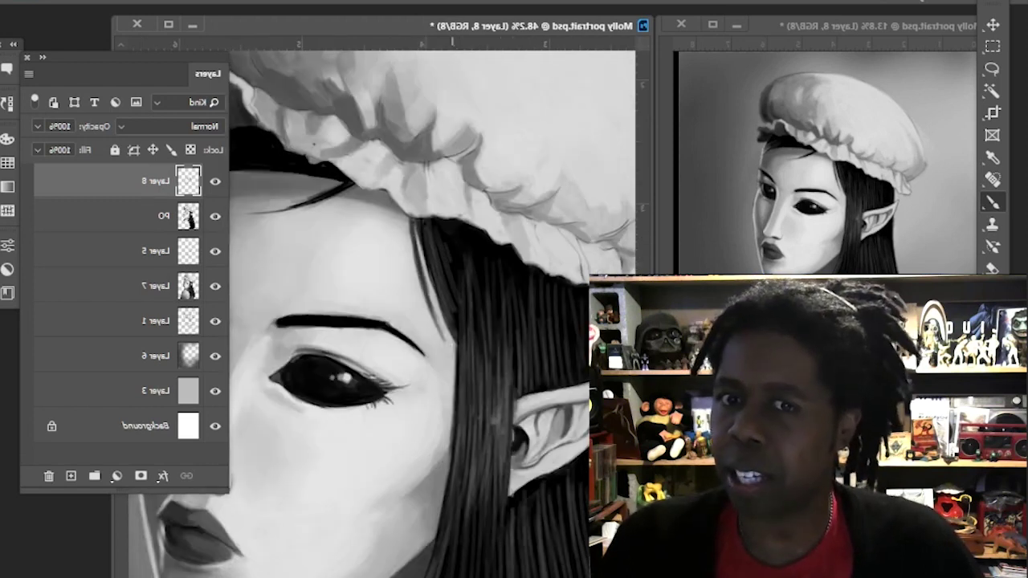
drag(323, 199, 412, 275)
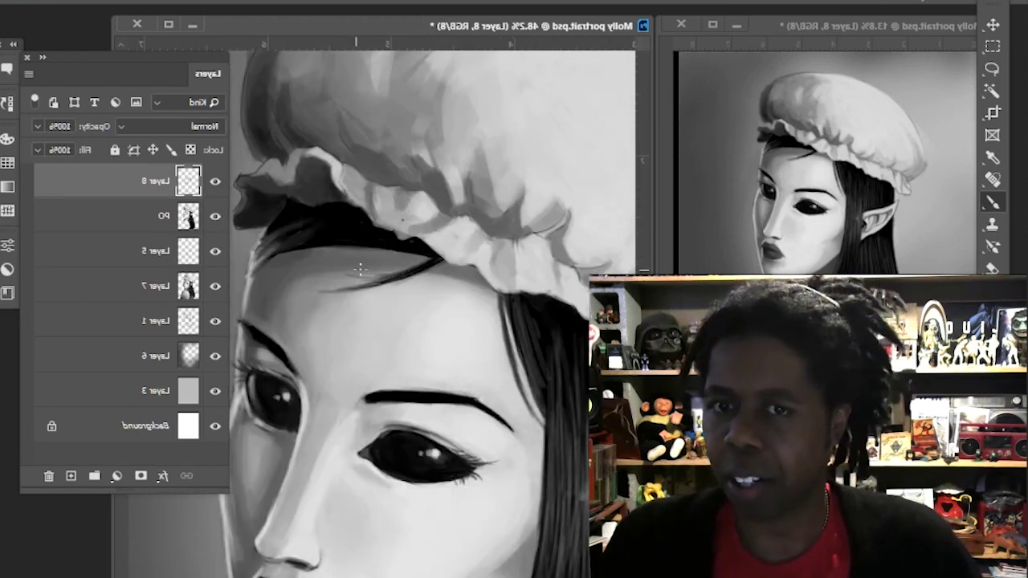
drag(324, 401, 249, 340)
key(ctrl+minus)
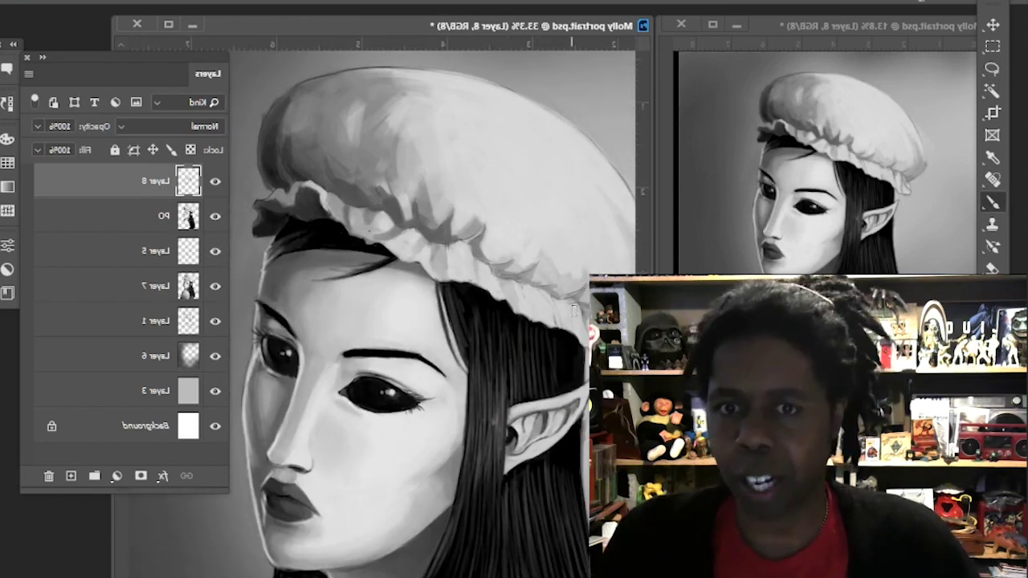
drag(573, 311, 496, 323)
drag(346, 207, 300, 272)
drag(322, 421, 464, 317)
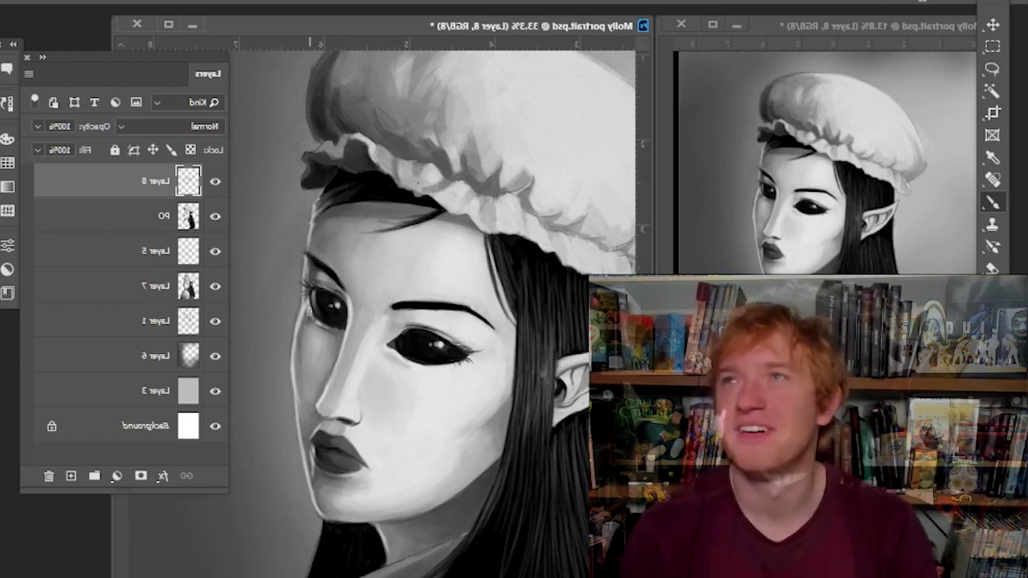
Define the near corner of the mouth with a thin black line.
key(ctrl+plus)
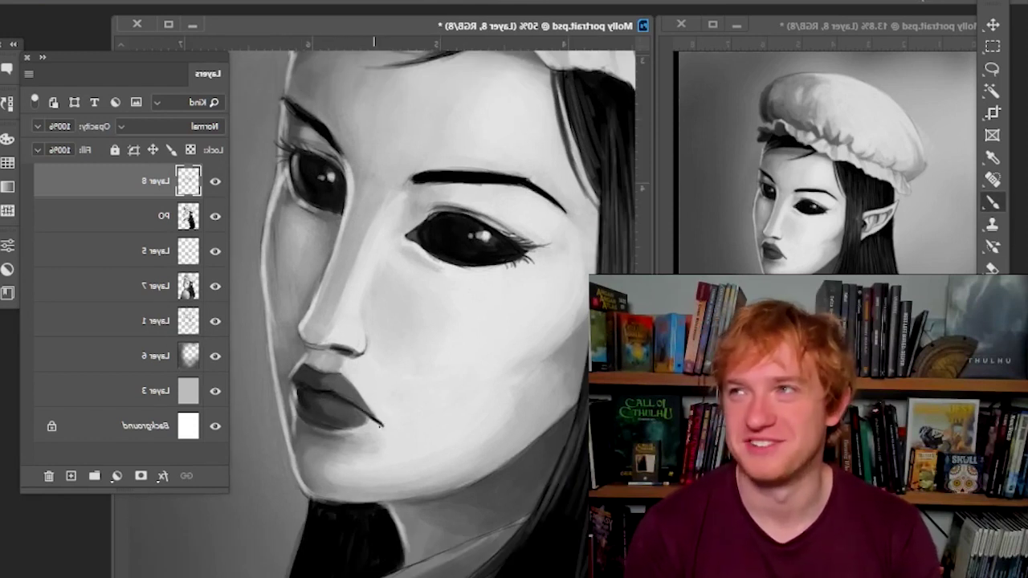
key(ctrl+minus)
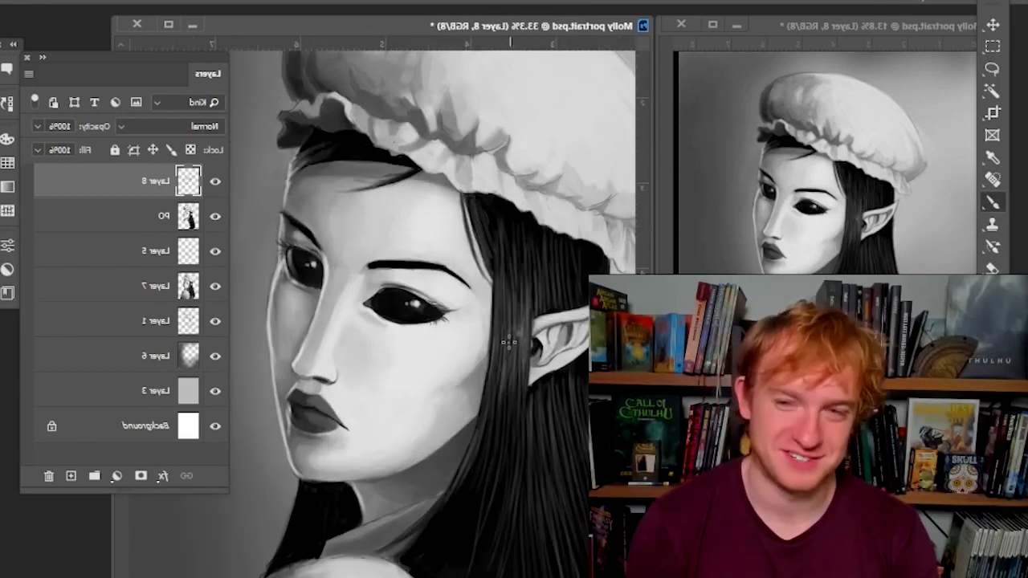
drag(260, 234, 267, 470)
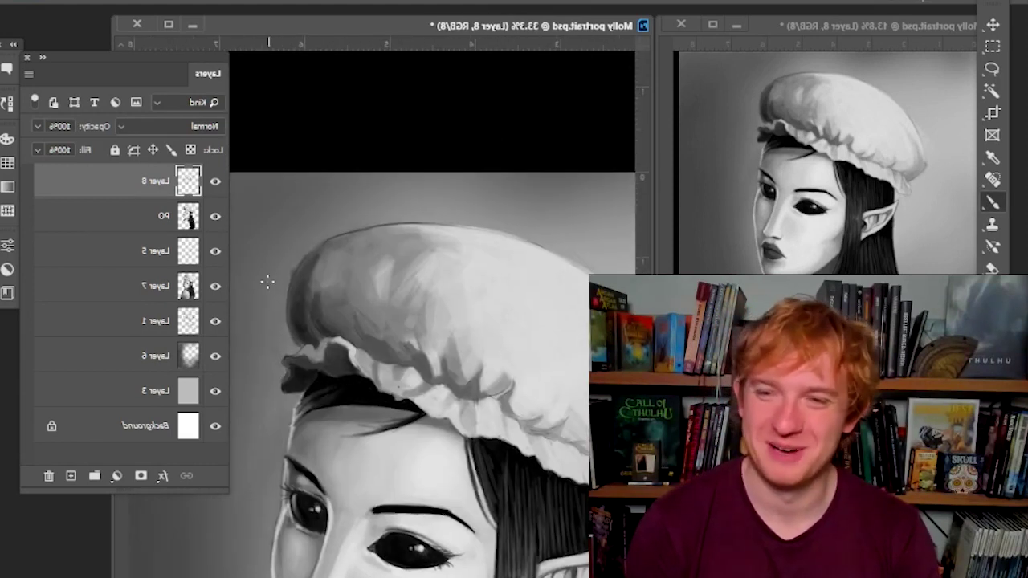
key(ctrl+minus)
drag(335, 425, 374, 137)
key(ctrl+plus)
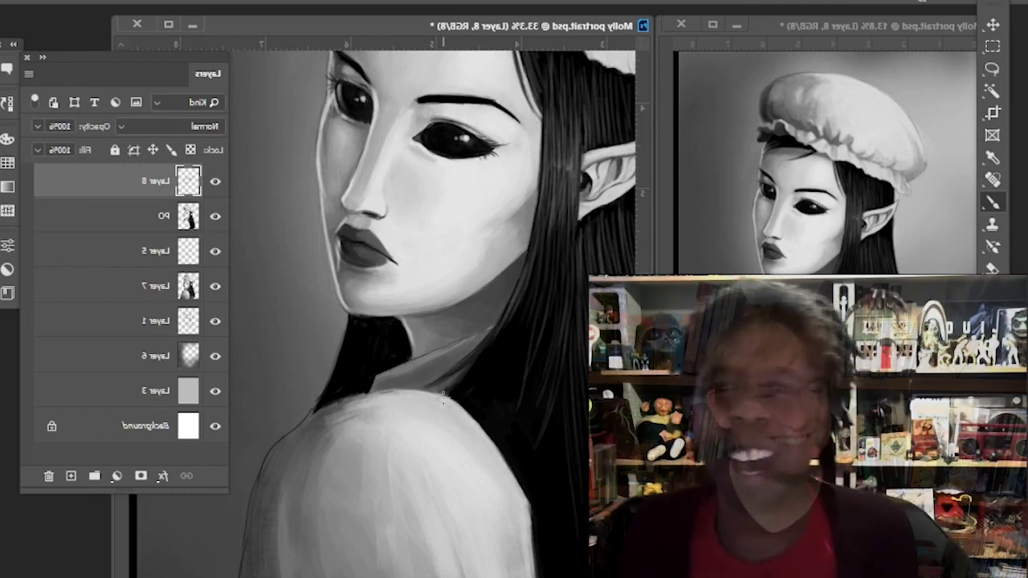
Brighten the lower folds of the puffed sleeve with light grey highlight strokes.
scroll(346, 381, up, 1)
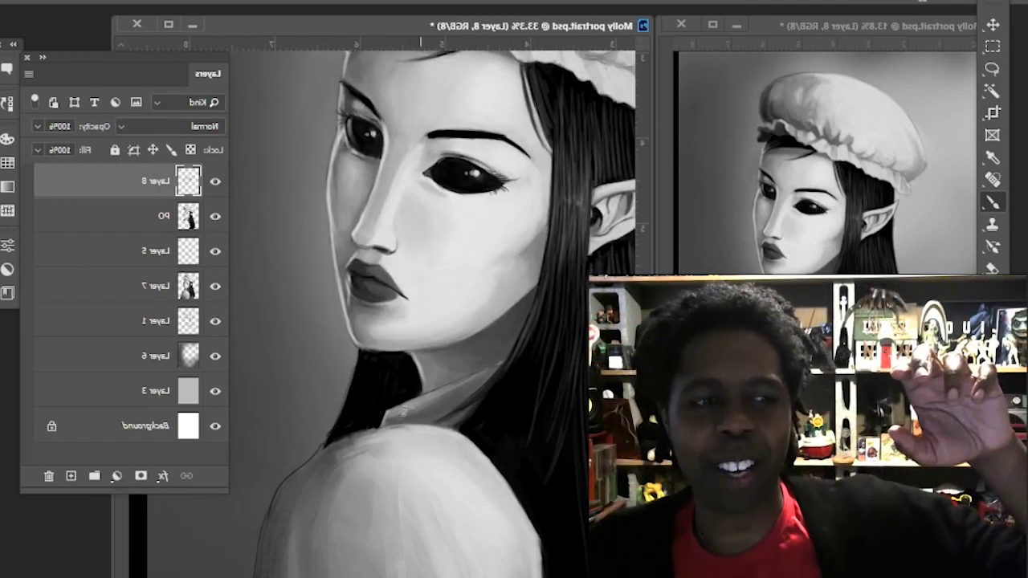
scroll(434, 430, down, 2)
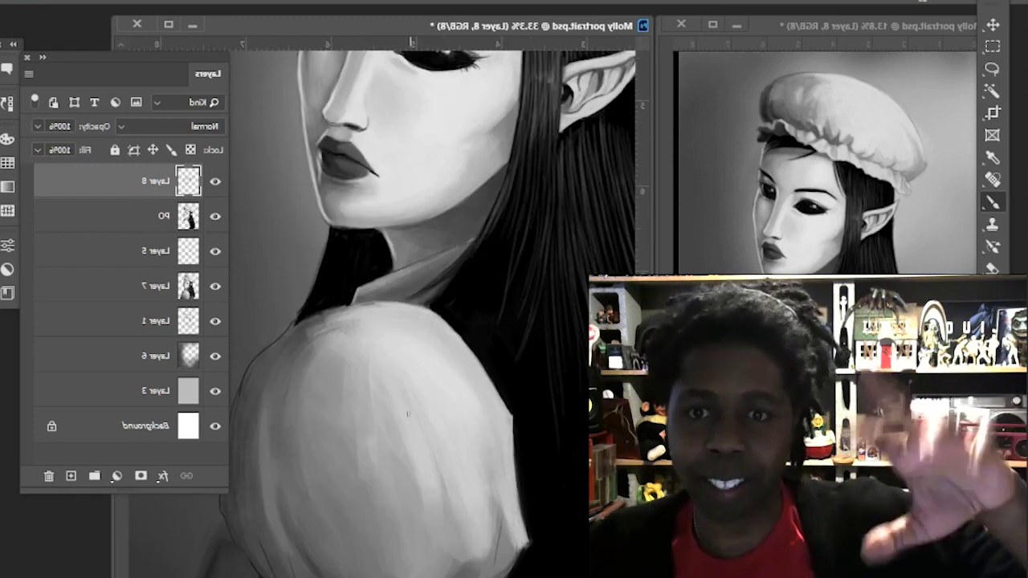
scroll(504, 523, down, 2)
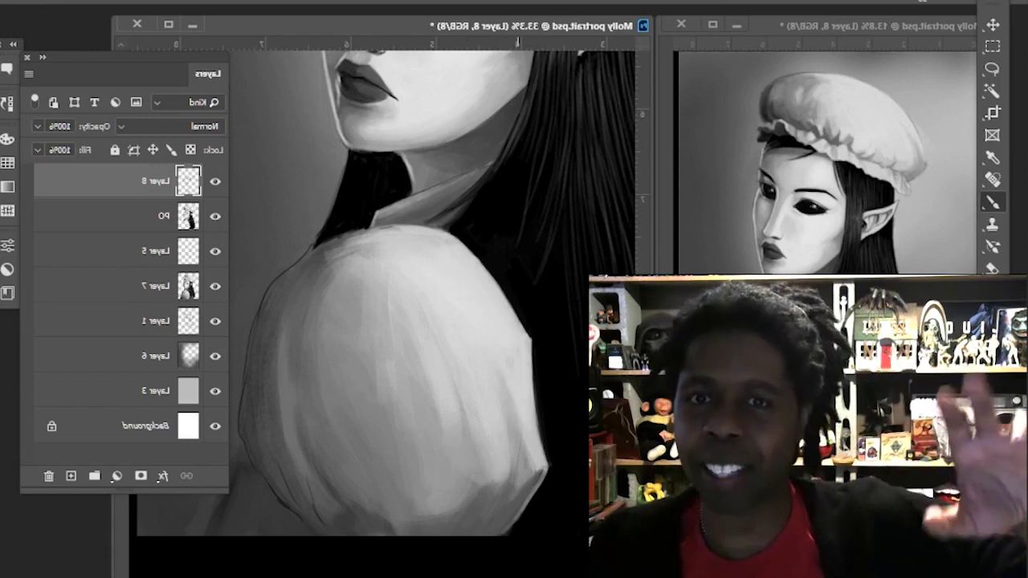
scroll(462, 370, up, 2)
scroll(413, 374, down, 2)
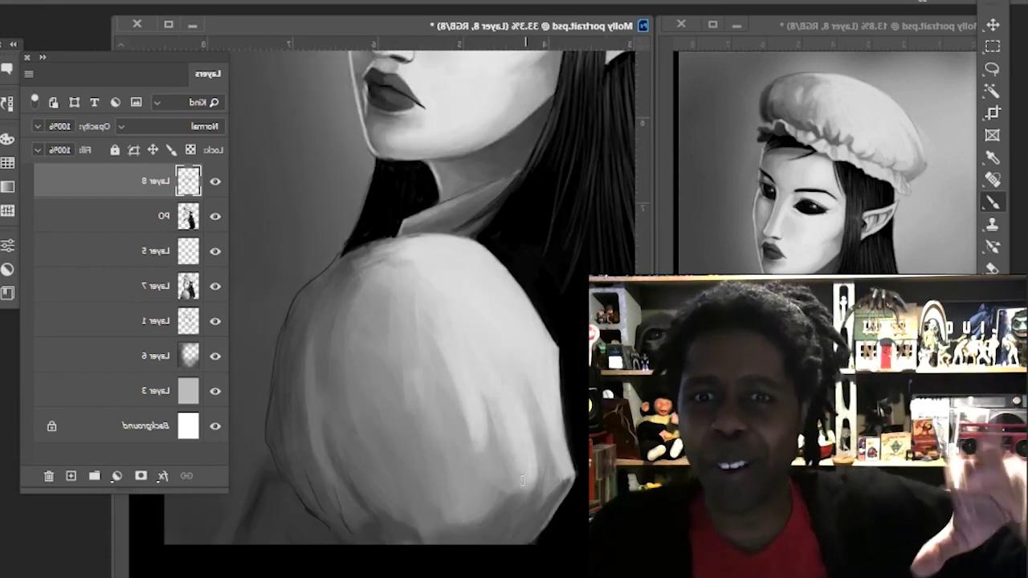
mouse_move(472, 503)
mouse_down()
mouse_move(439, 456)
mouse_move(474, 500)
mouse_move(449, 487)
mouse_move(458, 448)
mouse_up()
mouse_move(481, 405)
mouse_down()
mouse_move(538, 444)
mouse_move(542, 482)
mouse_up()
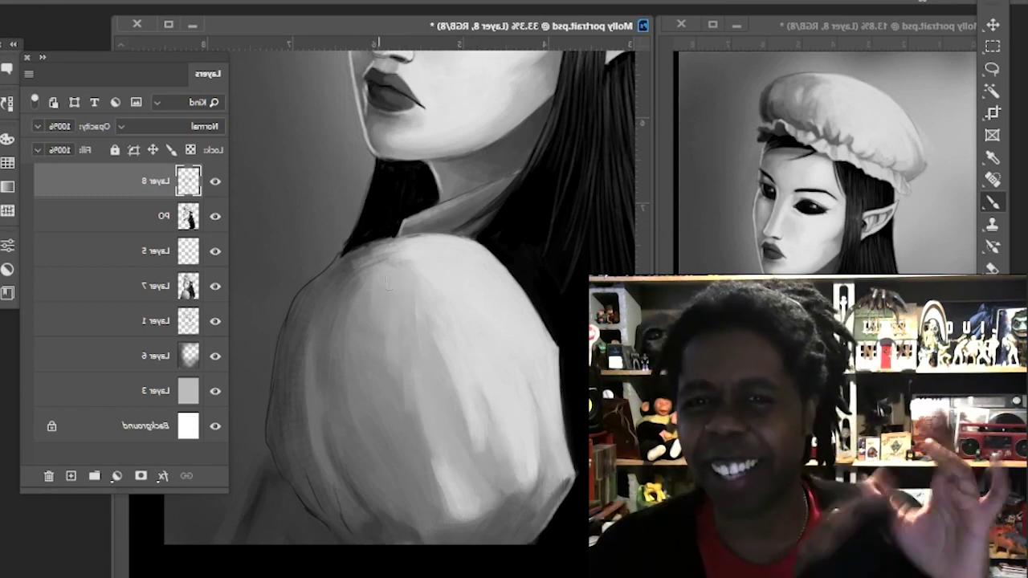
Blend the mid-tones on the sleeve's shaded side and cover the rough hatching with smooth grey fold strokes.
drag(381, 390, 361, 320)
drag(343, 267, 323, 391)
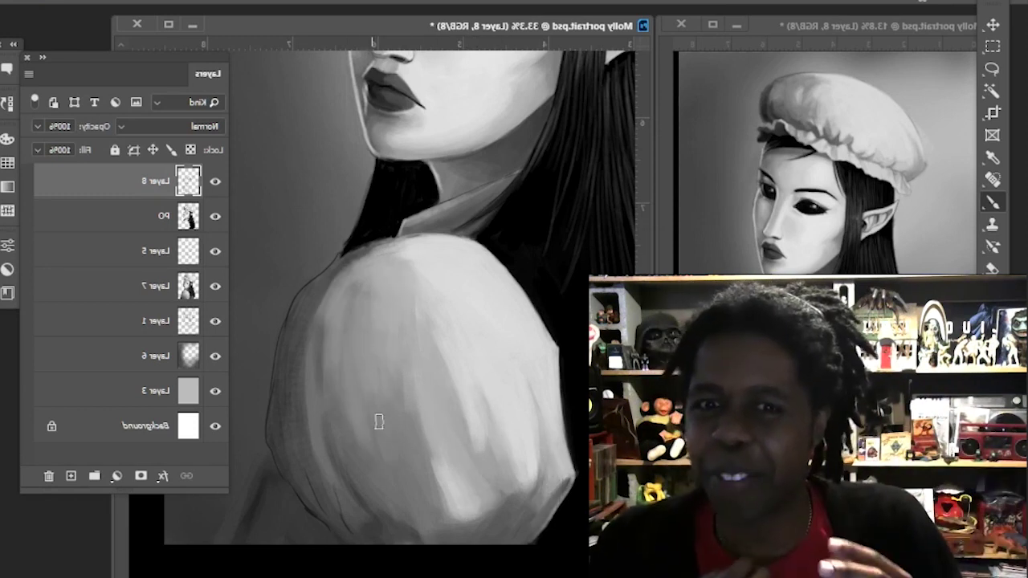
mouse_move(379, 422)
mouse_down()
mouse_move(338, 385)
mouse_move(324, 391)
mouse_move(327, 415)
mouse_up()
drag(339, 492, 366, 537)
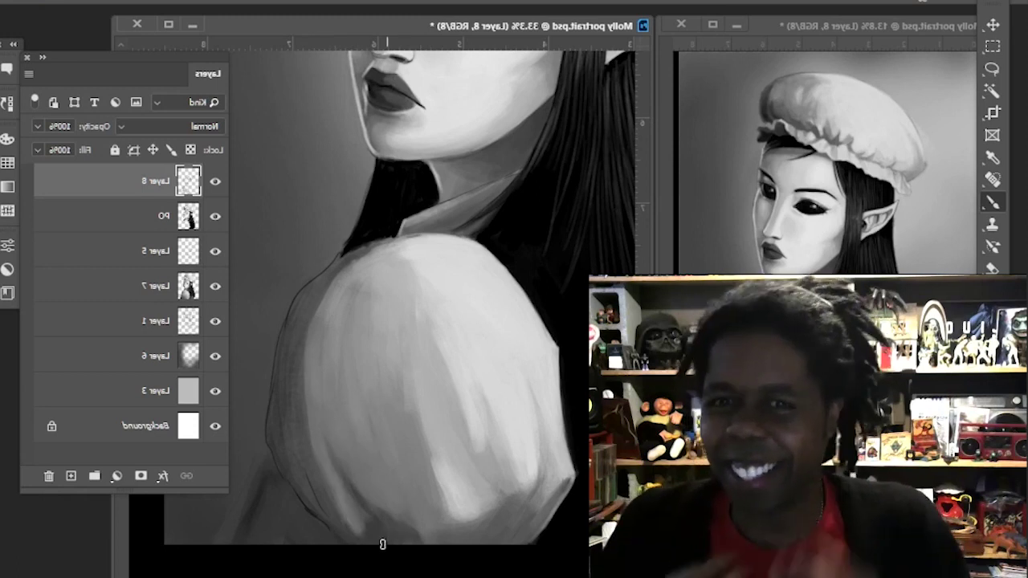
drag(304, 434, 320, 502)
drag(283, 438, 307, 502)
drag(300, 358, 278, 434)
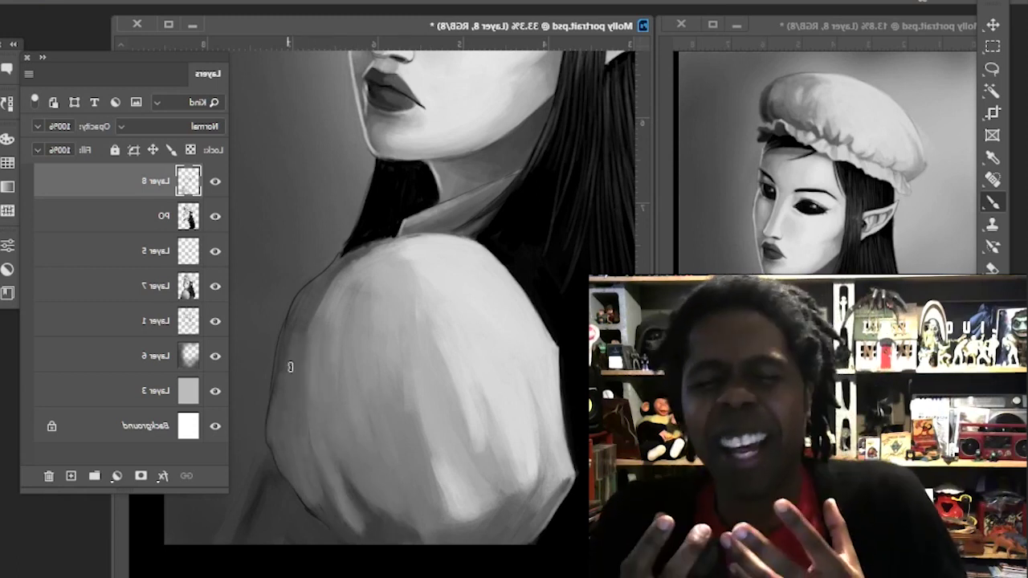
Clean up the sleeve's outer edge against the background and shade the top of the shoulder below the hair.
mouse_move(345, 268)
mouse_down()
mouse_move(361, 362)
mouse_move(303, 444)
mouse_move(292, 543)
mouse_up()
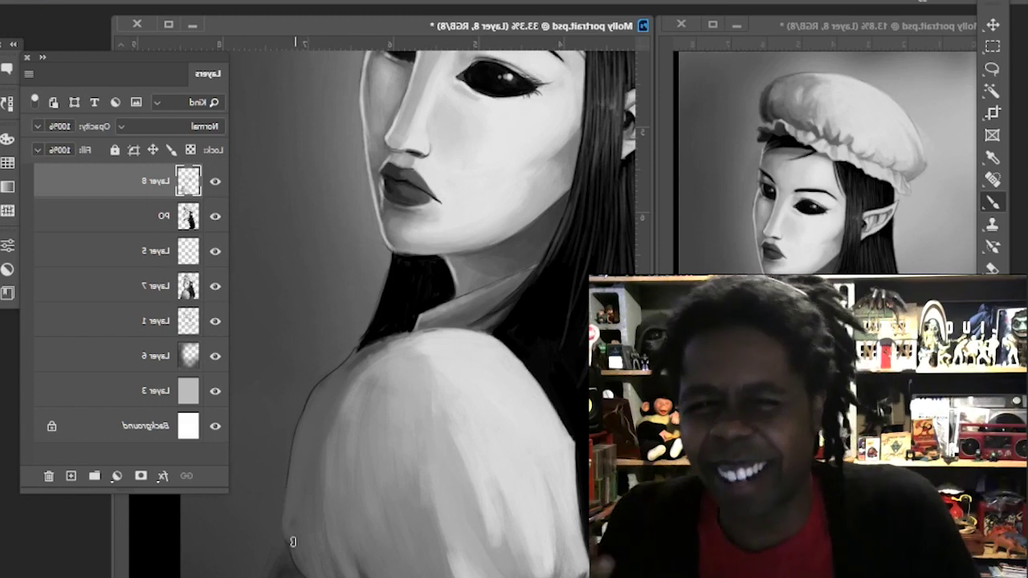
mouse_move(286, 459)
mouse_down()
mouse_move(282, 369)
mouse_move(299, 467)
mouse_up()
drag(454, 343, 384, 366)
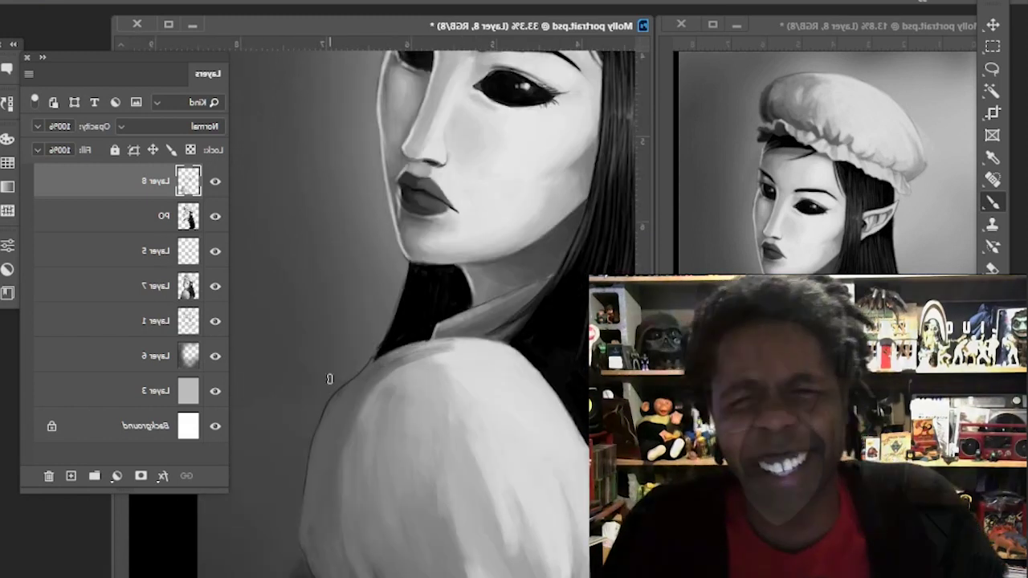
mouse_move(298, 502)
mouse_down()
mouse_move(339, 417)
mouse_move(390, 535)
mouse_up()
drag(363, 332, 347, 397)
mouse_move(365, 211)
mouse_down()
mouse_move(324, 388)
mouse_move(349, 227)
mouse_up()
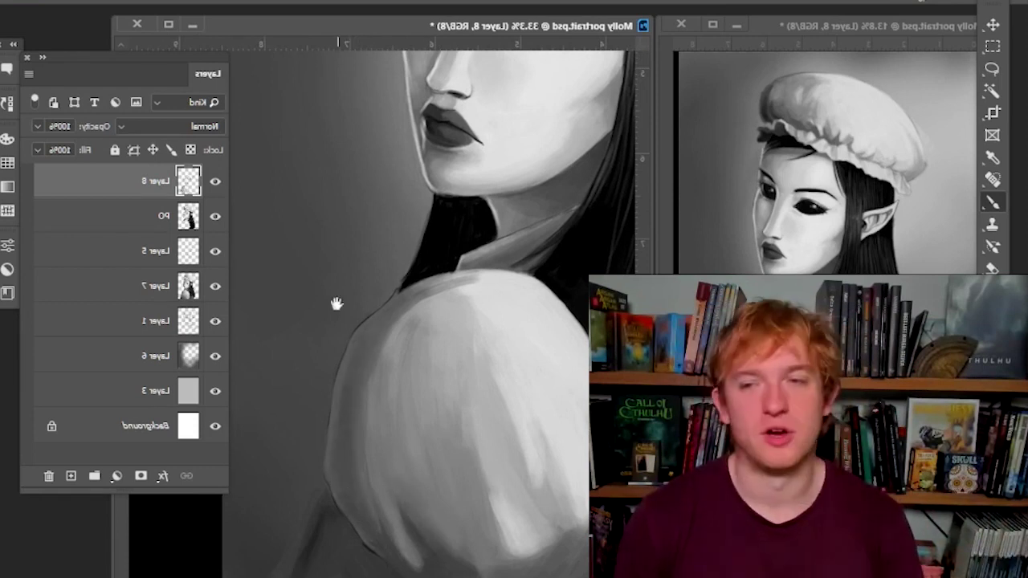
drag(337, 304, 349, 257)
drag(348, 484, 314, 539)
drag(363, 273, 331, 344)
drag(340, 196, 316, 416)
Smooth the grey shading on the far side of the cap's crown.
alt+click(292, 354)
drag(421, 79, 416, 216)
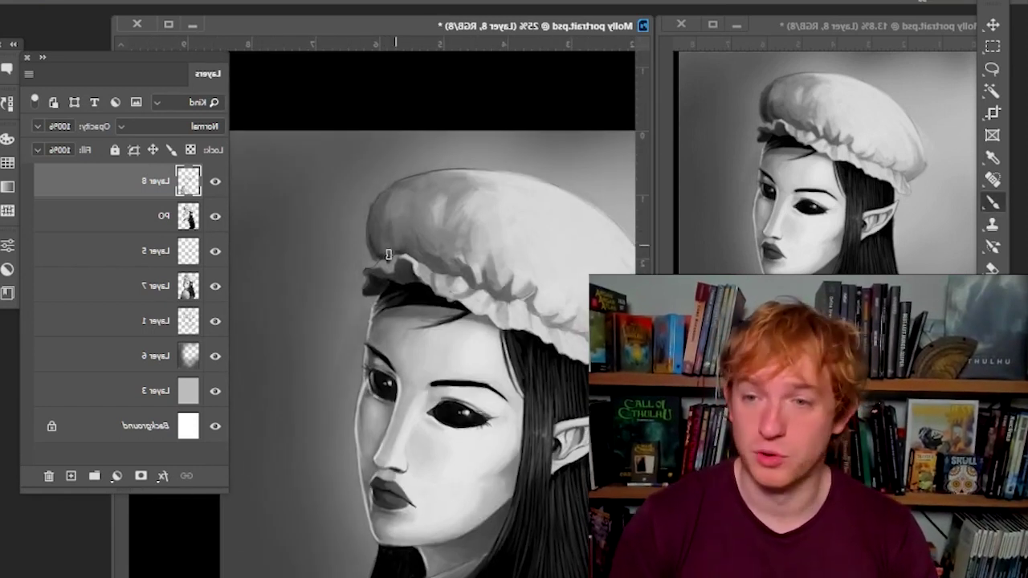
drag(441, 175, 311, 306)
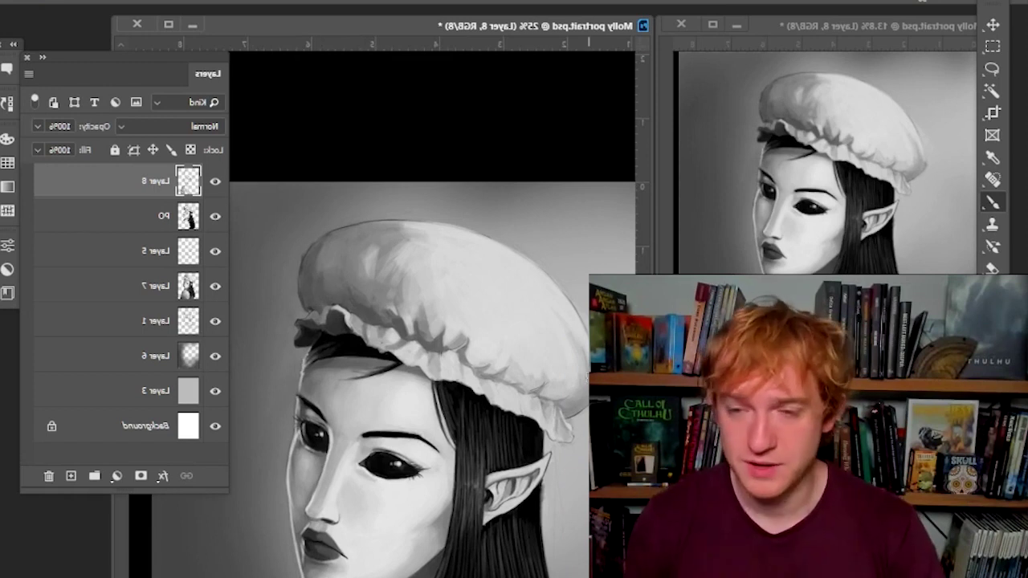
Retouch the edge around the ear tip with a light grey sampled beside it.
drag(273, 478, 314, 327)
key(ctrl+plus)
drag(470, 331, 328, 343)
key(ctrl+plus)
alt+click(548, 290)
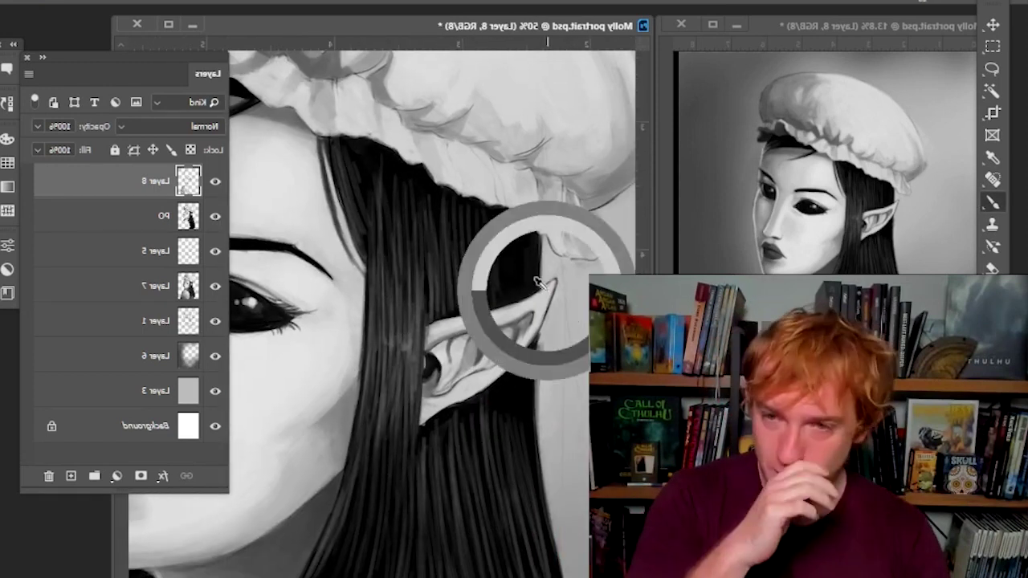
scroll(537, 283, down, 4)
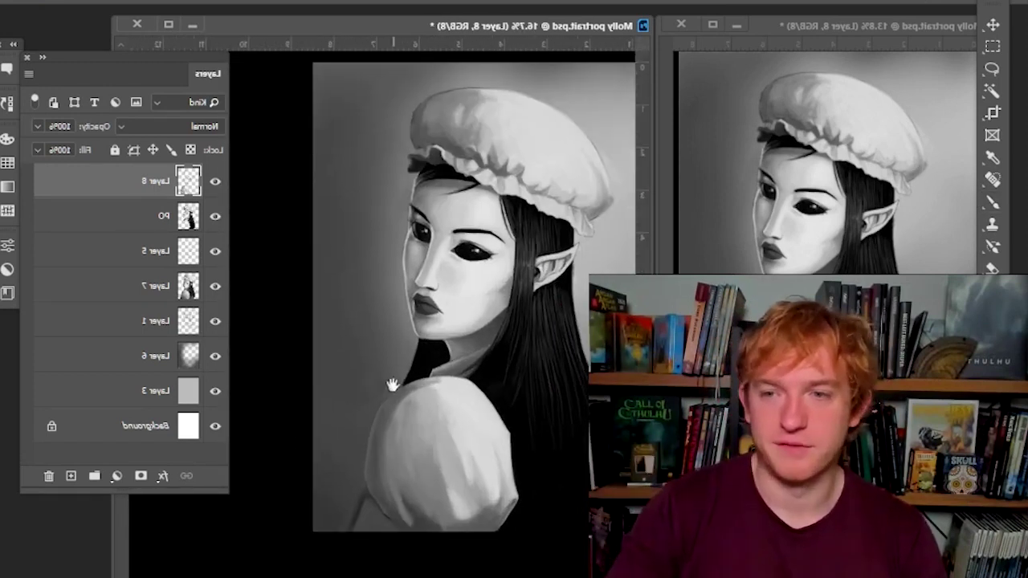
Choose the Soft Round brush and enlarge it for broad shading on Layer 8.
scroll(392, 385, up, 2)
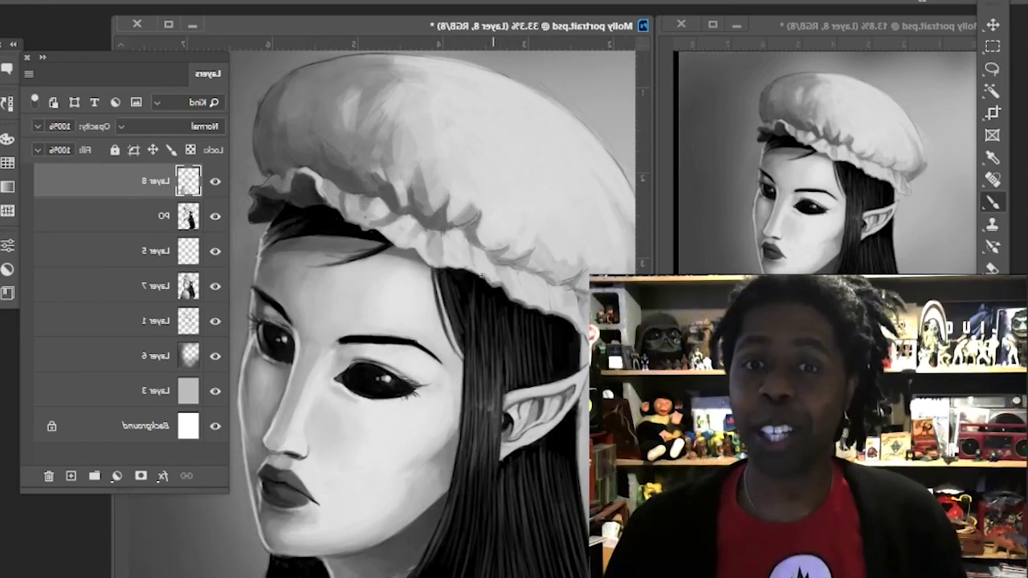
drag(425, 257, 463, 306)
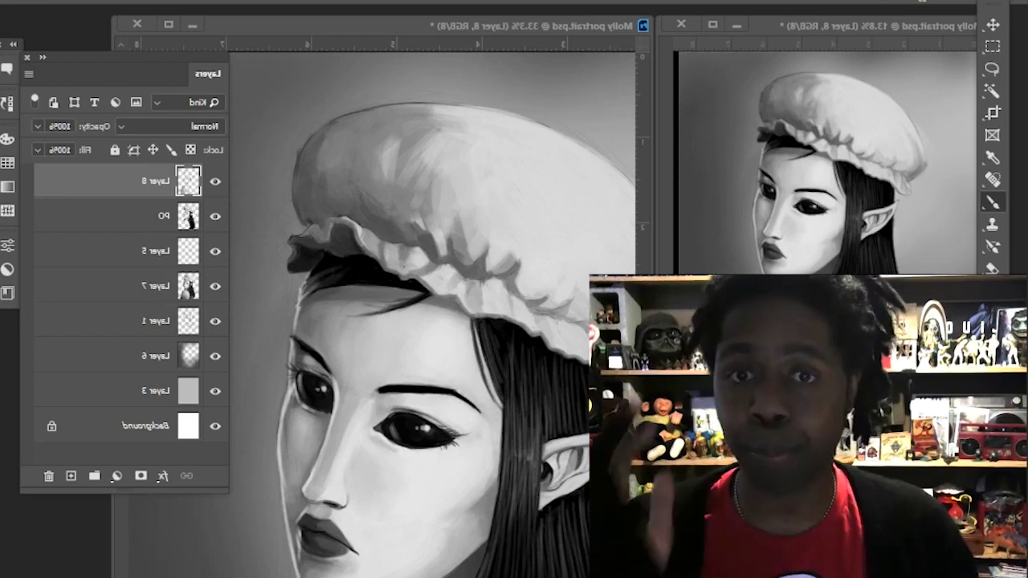
key(ctrl+minus)
key(ctrl+minus)
drag(338, 412, 367, 282)
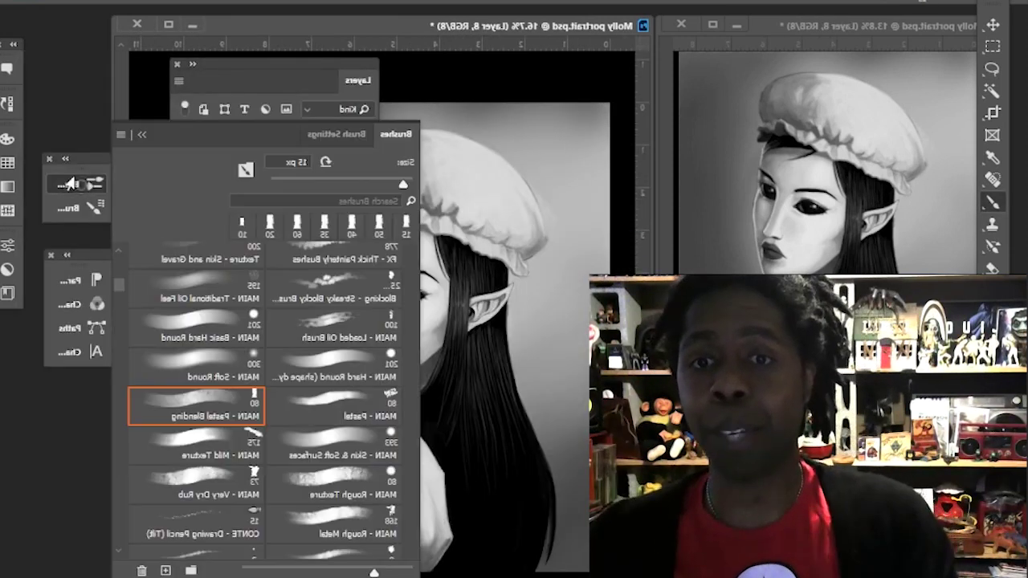
scroll(118, 257, up, 5)
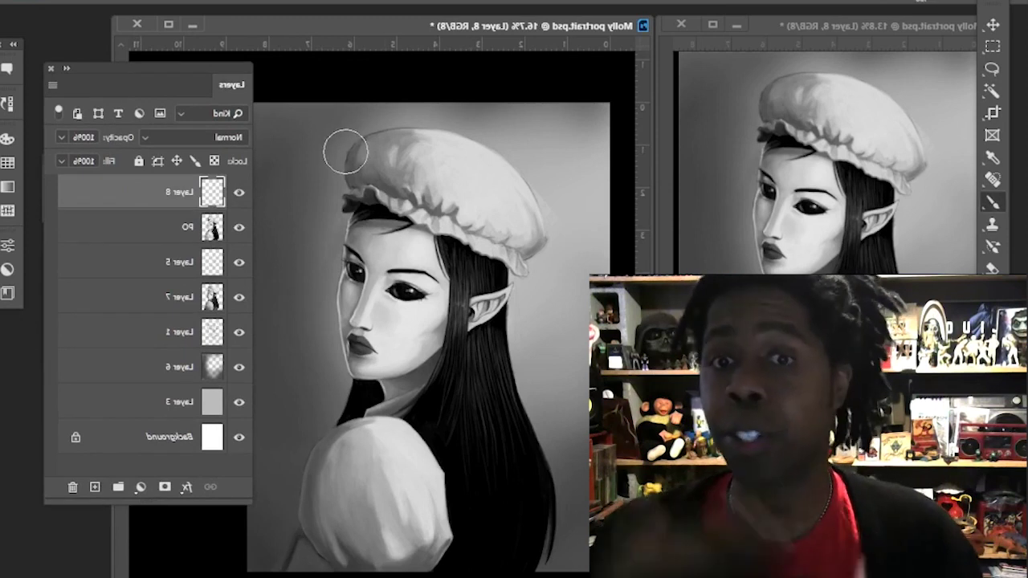
drag(469, 215, 441, 191)
key(ctrl+z)
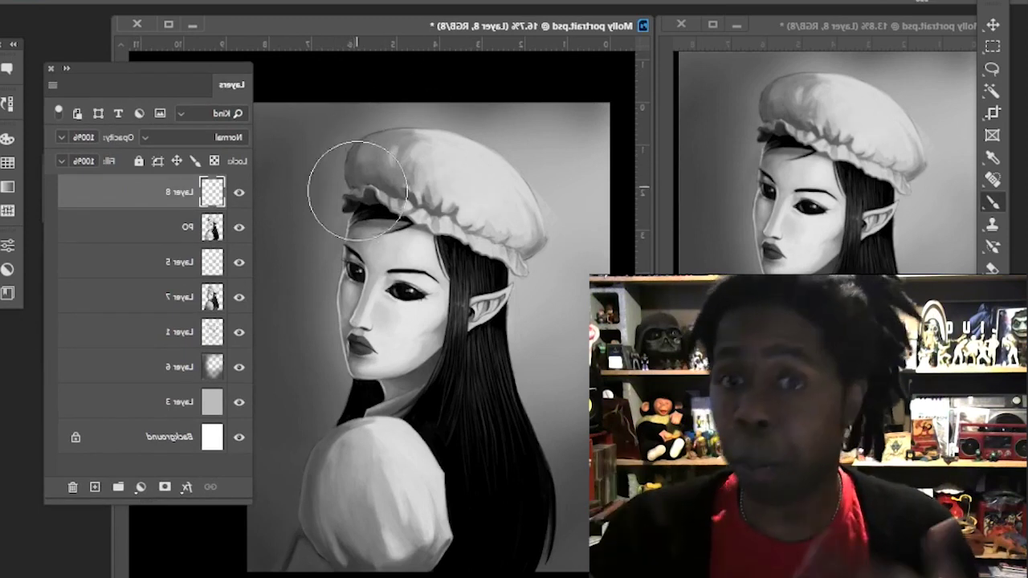
Darken the background, the cap's far side and the puffed sleeve with broad soft strokes on Layer 8.
drag(351, 191, 379, 191)
drag(531, 120, 271, 207)
drag(546, 265, 536, 430)
drag(346, 502, 379, 438)
mouse_move(332, 441)
mouse_down()
mouse_move(399, 466)
mouse_move(388, 446)
mouse_up()
drag(266, 454, 354, 494)
drag(346, 322, 338, 386)
drag(333, 110, 269, 172)
mouse_move(540, 371)
mouse_down()
mouse_move(476, 362)
mouse_move(538, 310)
mouse_up()
drag(305, 482, 430, 434)
drag(333, 437, 415, 445)
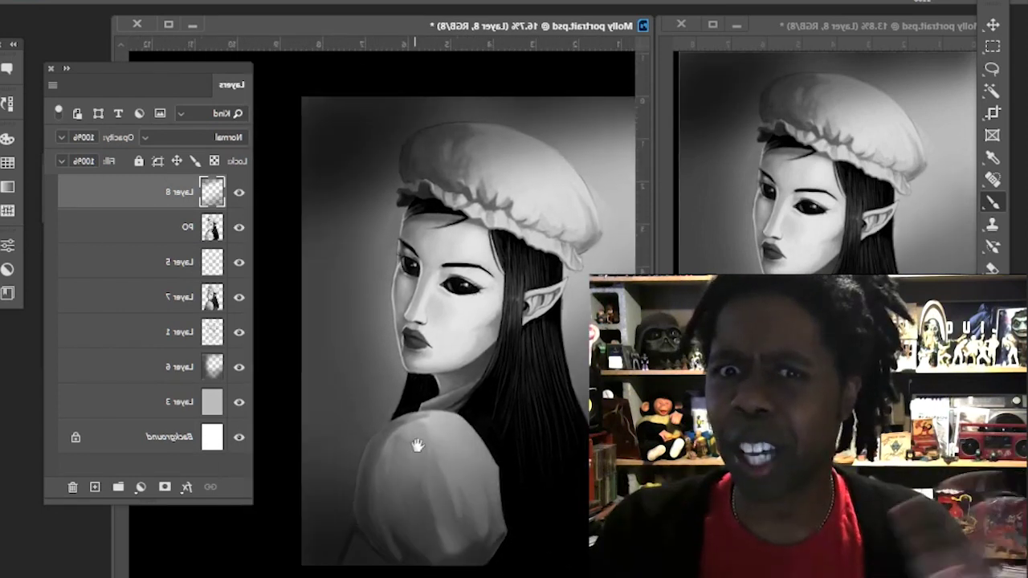
Deepen the soft shadow over the far side of the cap and the background in front of the face.
mouse_move(388, 328)
mouse_down()
mouse_move(407, 321)
mouse_move(338, 362)
mouse_up()
drag(376, 163, 318, 434)
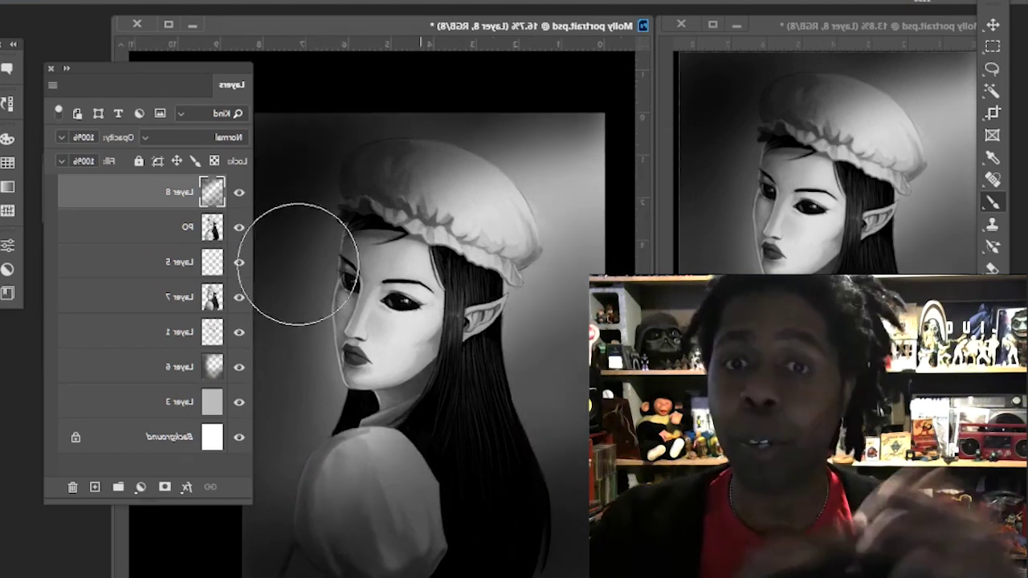
drag(300, 265, 363, 236)
key(ctrl+plus)
drag(382, 293, 361, 433)
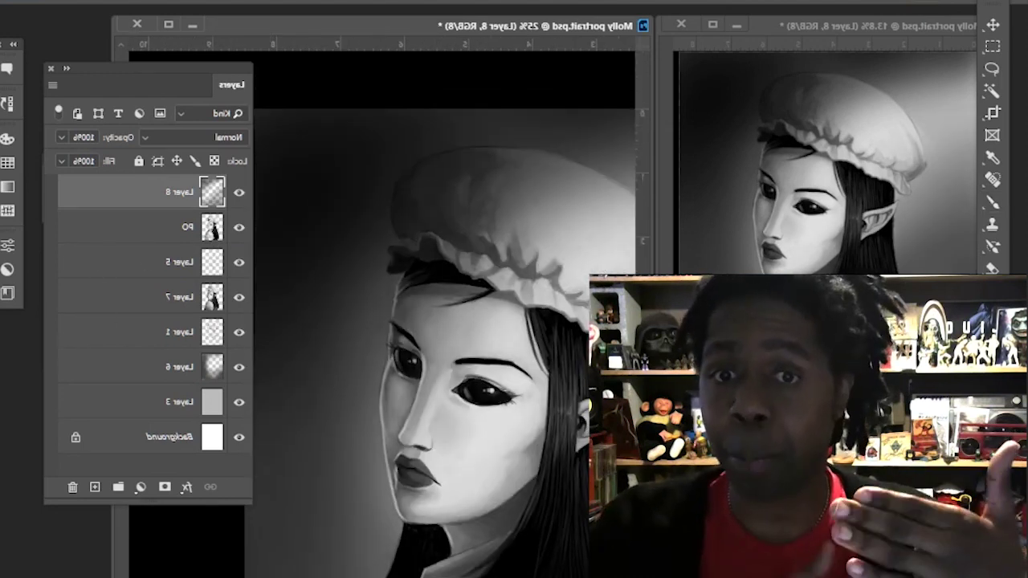
Examine the new shading along the cap brim and the far edge of the face, close up and at full view.
scroll(381, 241, up, 1)
key(b)
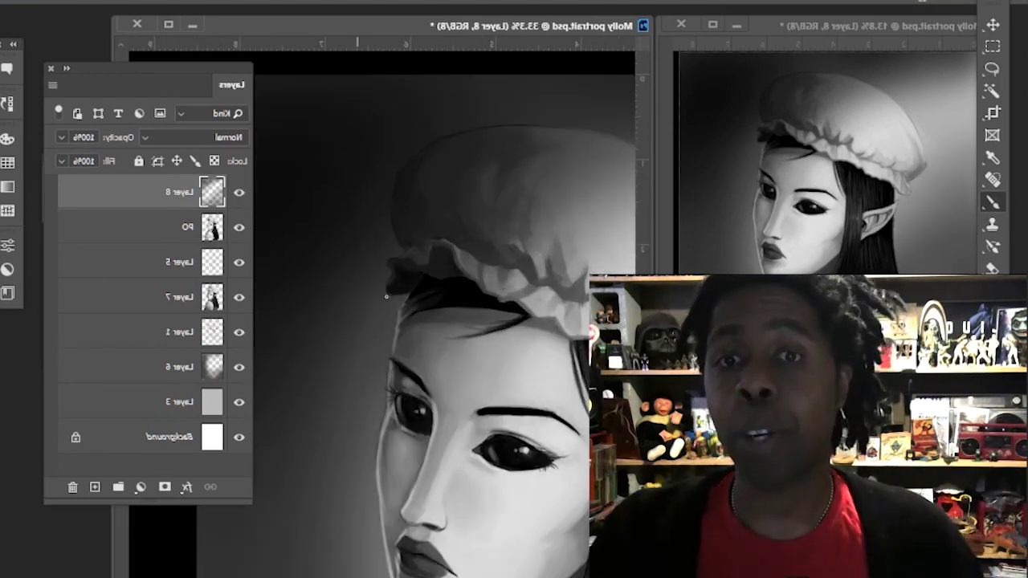
scroll(385, 296, down, 1)
scroll(389, 211, up, 1)
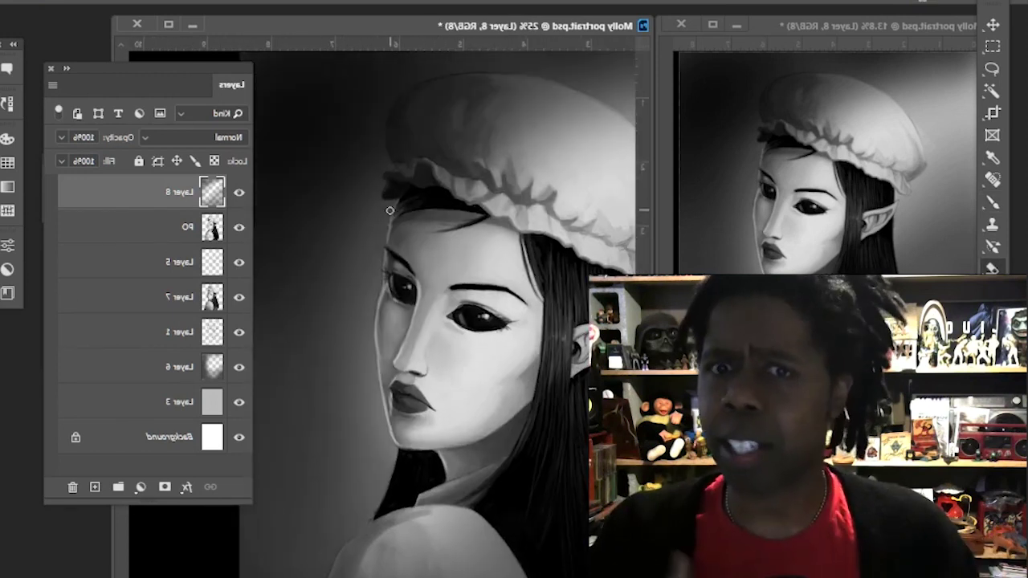
scroll(360, 312, up, 2)
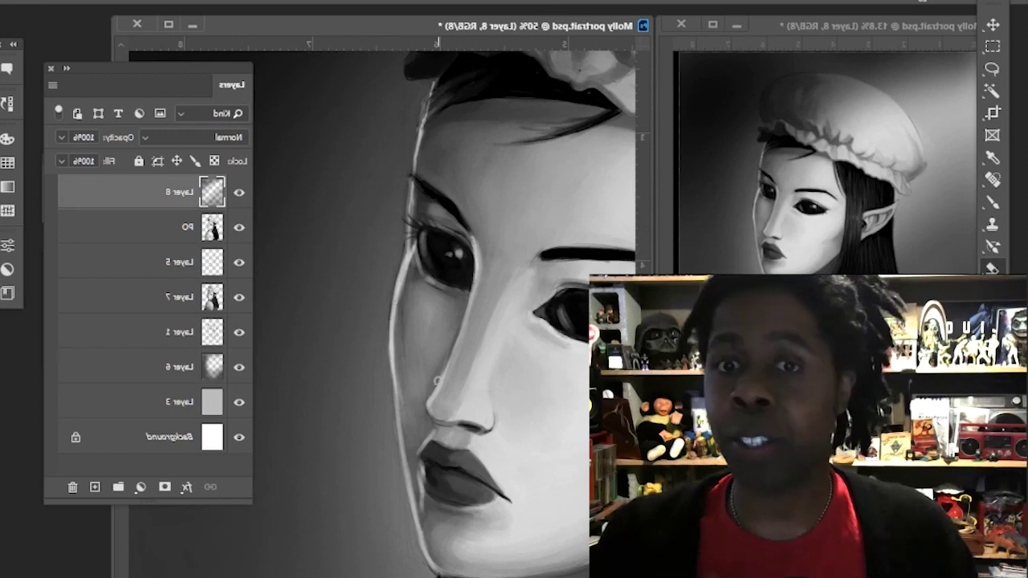
scroll(421, 506, down, 3)
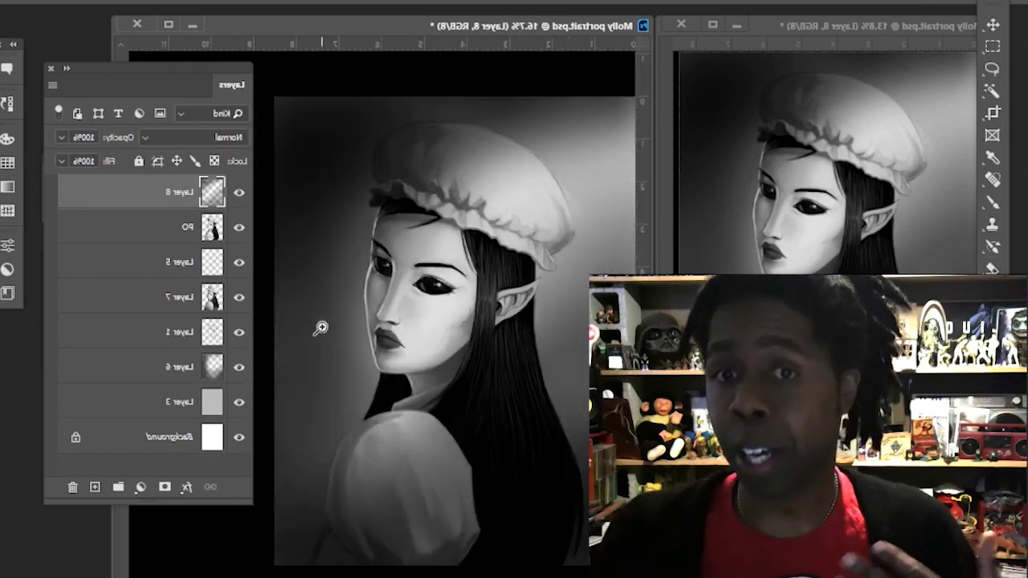
scroll(321, 328, up, 2)
scroll(428, 246, down, 2)
scroll(406, 206, up, 2)
Hide Layer 8, paint fine strands into the hair below the chin on the PO layer, and show Layer 8 again.
click(239, 192)
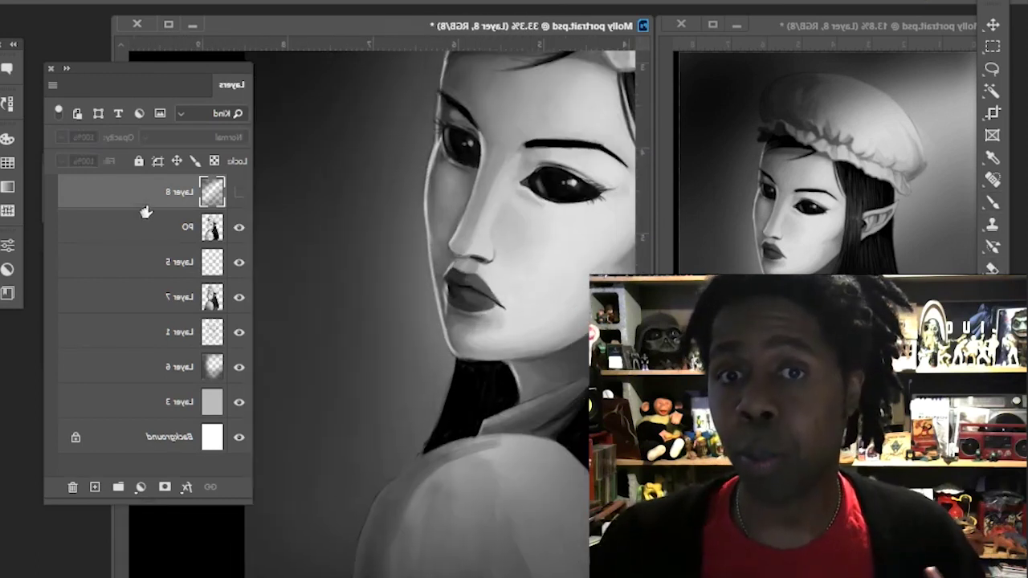
click(147, 223)
key(b)
drag(93, 74, 162, 90)
scroll(366, 318, up, 1)
click(94, 184)
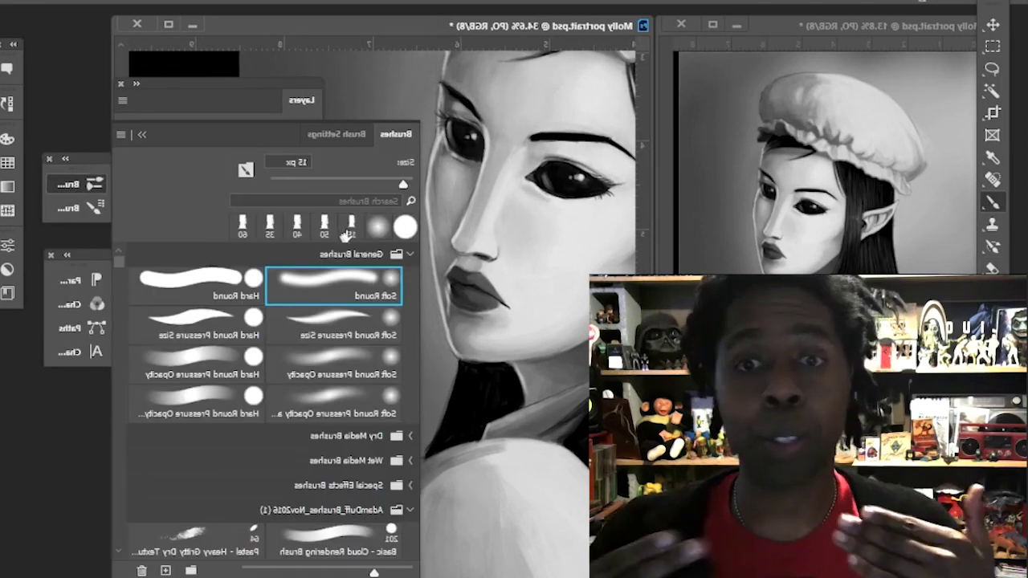
click(95, 184)
click(632, 2)
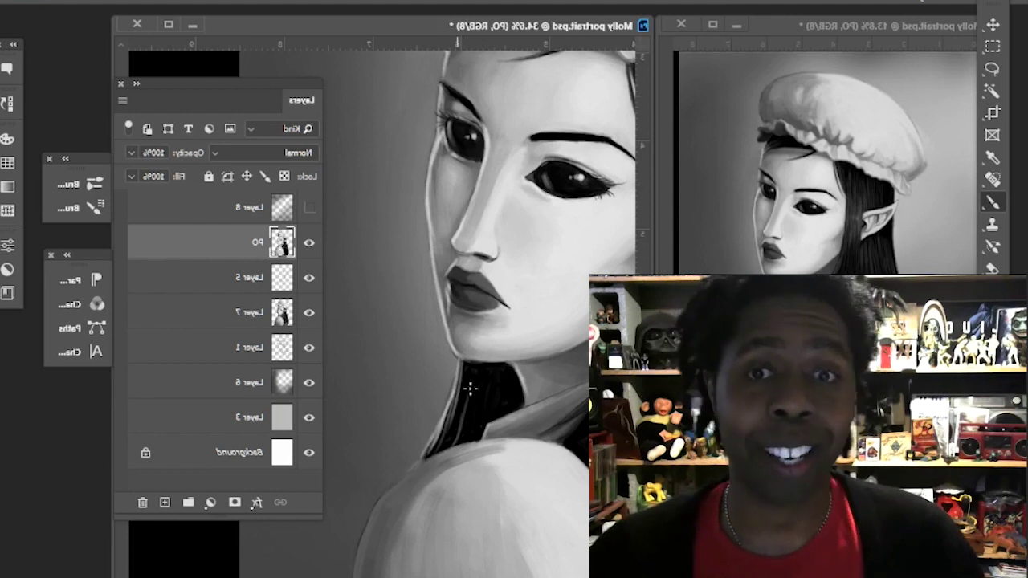
click(309, 209)
drag(462, 364, 429, 456)
drag(396, 319, 332, 456)
drag(322, 133, 329, 218)
Add a layer mask to Layer 8 and paint on it to restore the highlight along the top of the shoulder.
key(ctrl+minus)
key(ctrl+minus)
key(ctrl+minus)
key(ctrl+minus)
drag(351, 425, 419, 354)
key(ctrl+plus)
key(ctrl+plus)
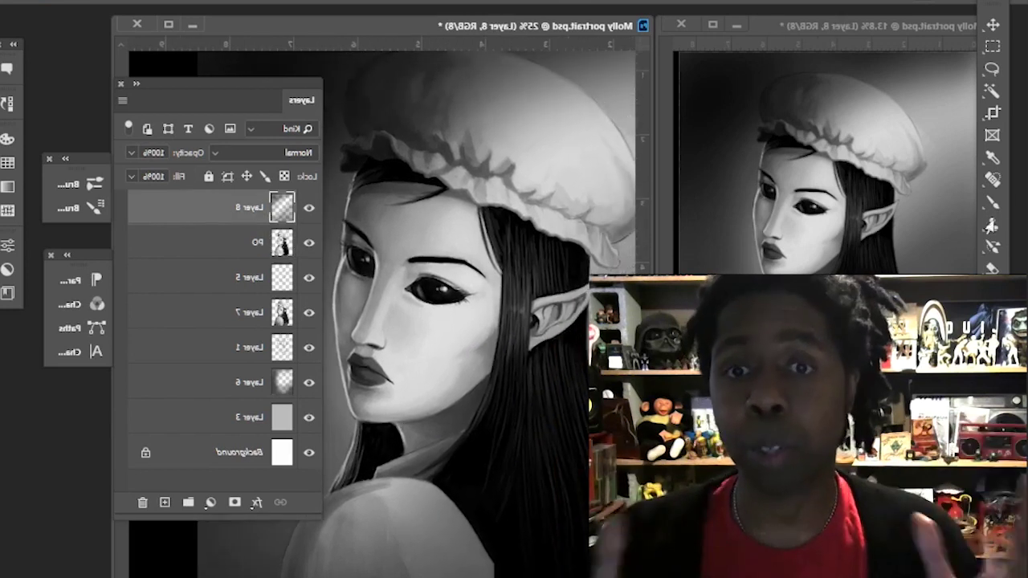
click(235, 502)
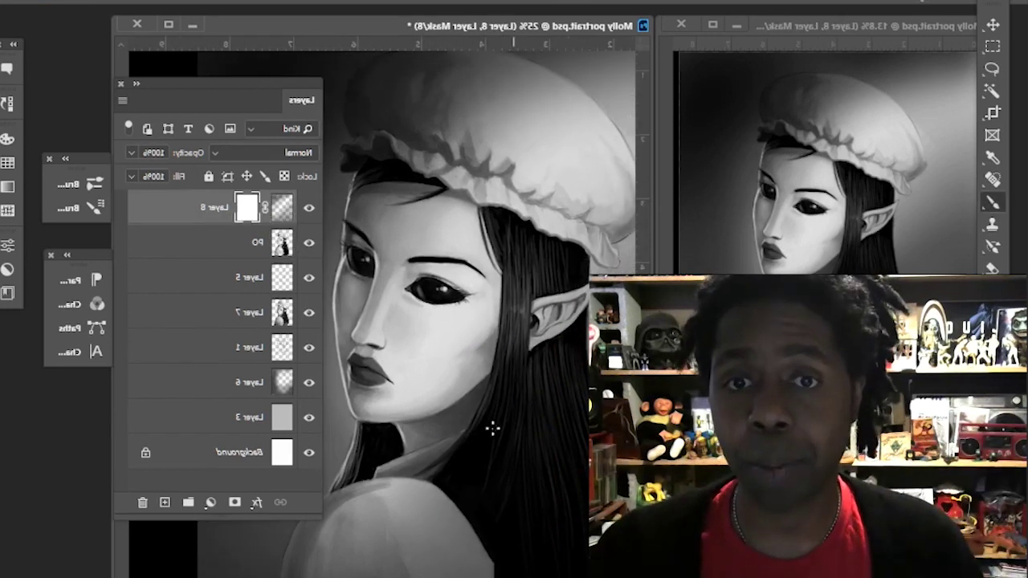
drag(374, 482, 431, 489)
drag(388, 479, 423, 438)
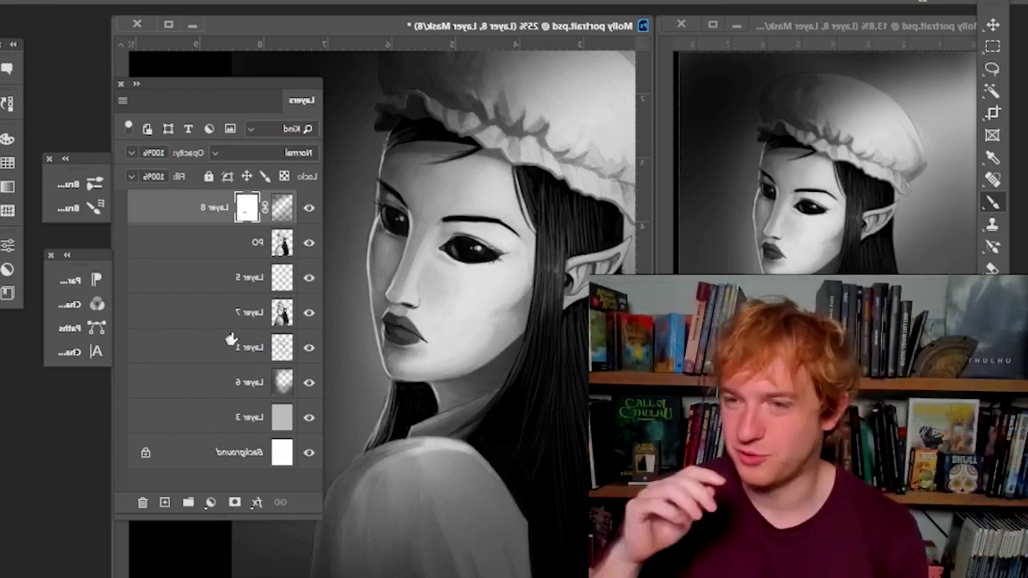
drag(344, 210, 287, 311)
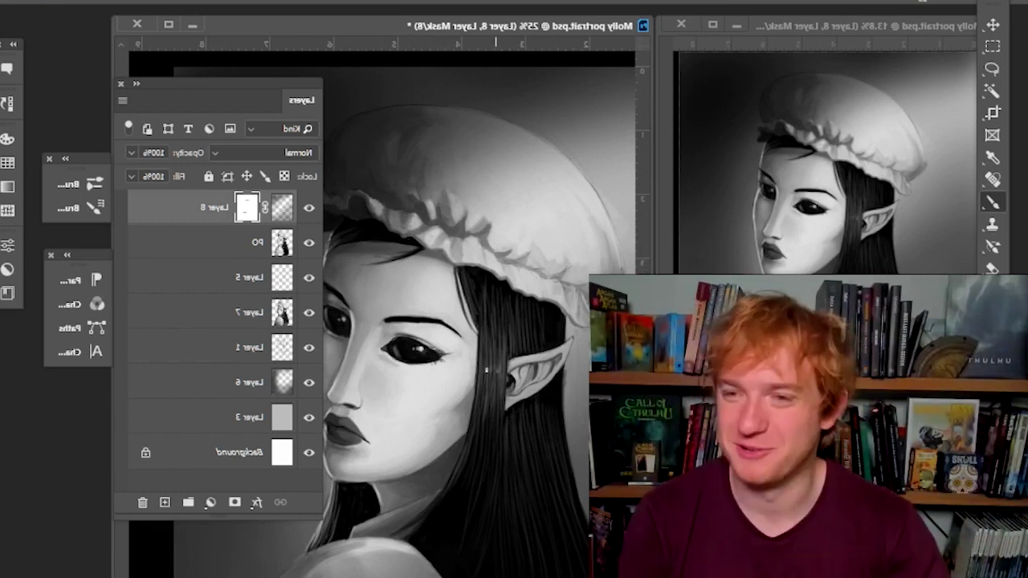
drag(384, 397, 423, 409)
Paint on Layer 8's mask to reveal a thin light rim along the cap's shadowed outer edge.
click(309, 209)
click(256, 242)
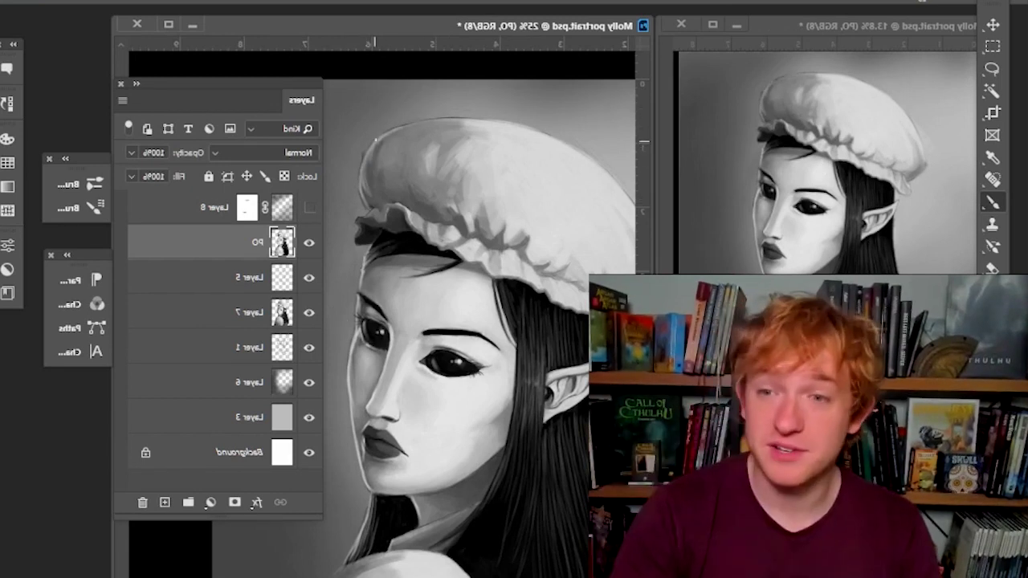
click(308, 208)
click(246, 207)
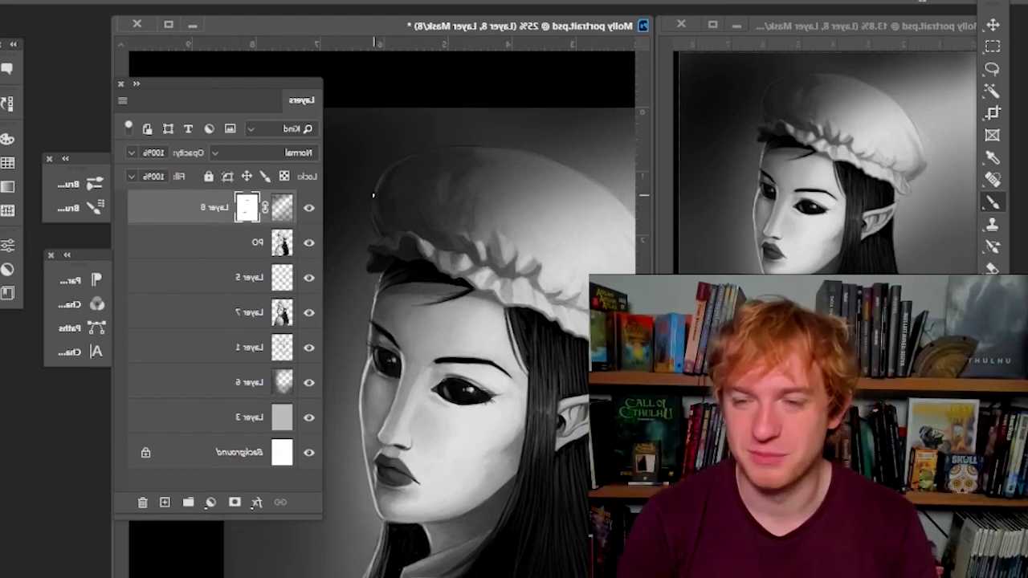
click(344, 219)
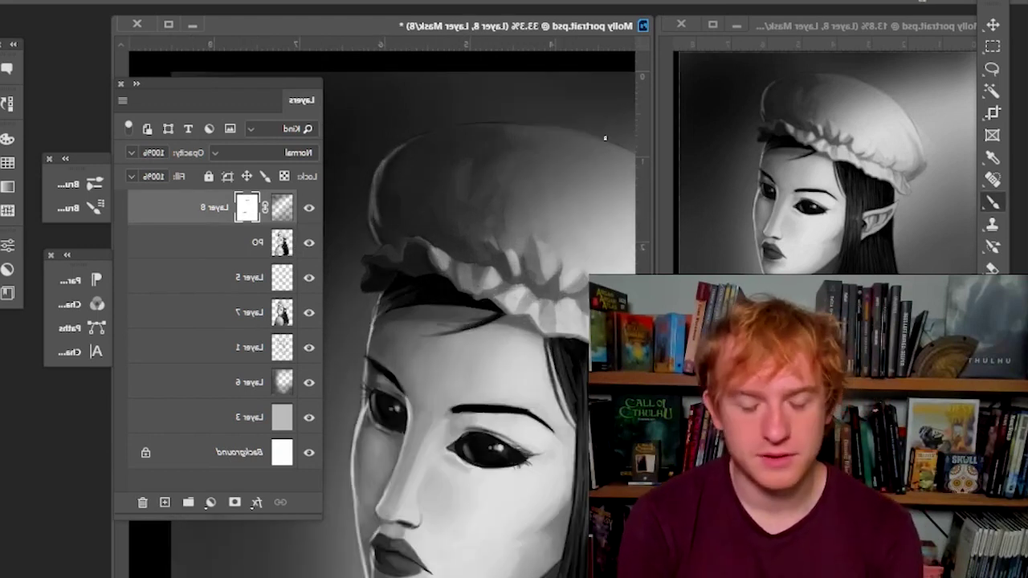
key(ctrl+z)
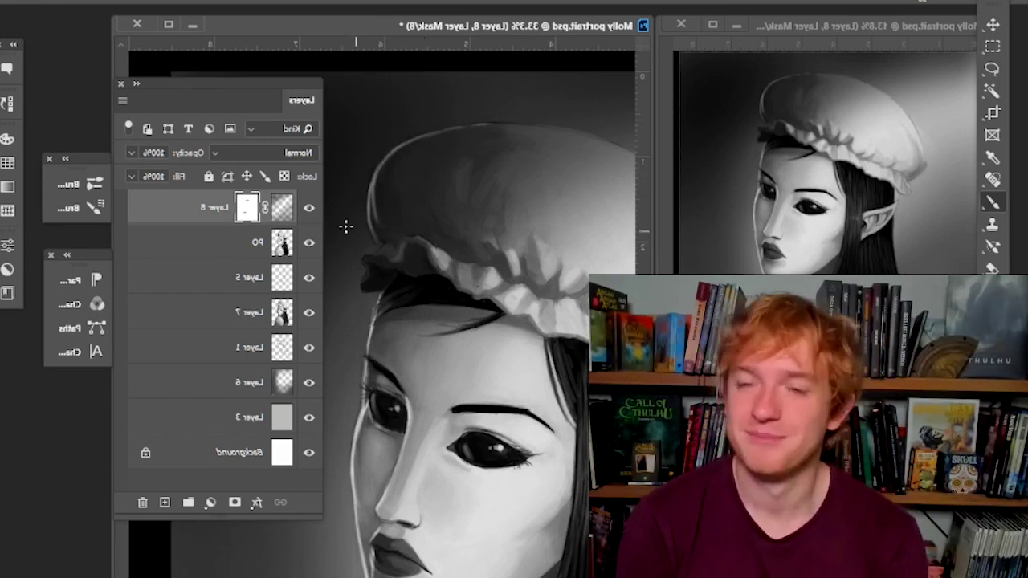
drag(372, 360, 358, 336)
alt+click(340, 374)
alt+click(340, 375)
drag(340, 374, 378, 315)
drag(385, 421, 373, 431)
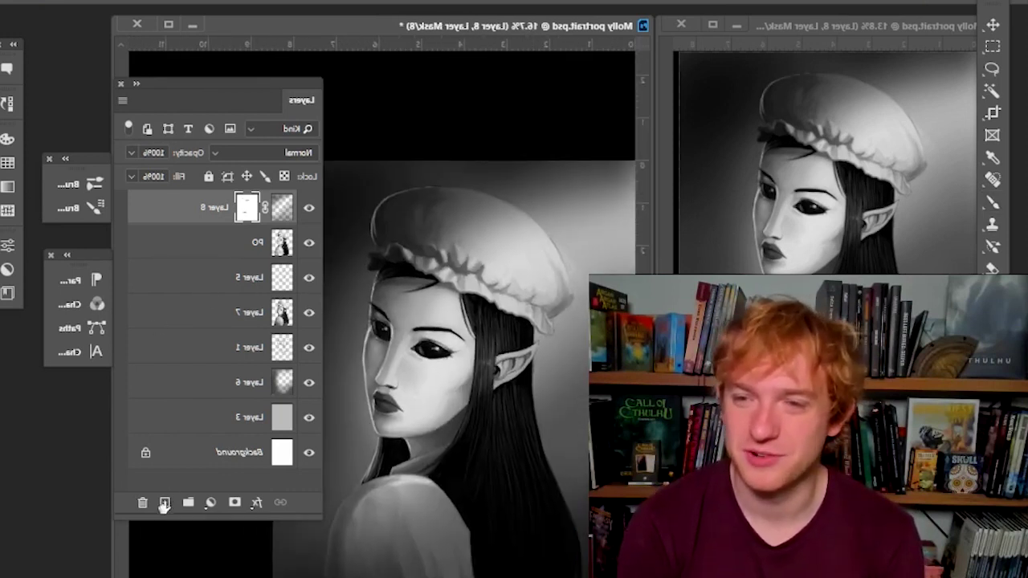
Add a new layer in Overlay mode above Layer 8 and brighten the lit side of the cap on it.
click(164, 504)
click(263, 153)
click(289, 347)
click(996, 530)
click(388, 259)
click(10, 256)
key(b)
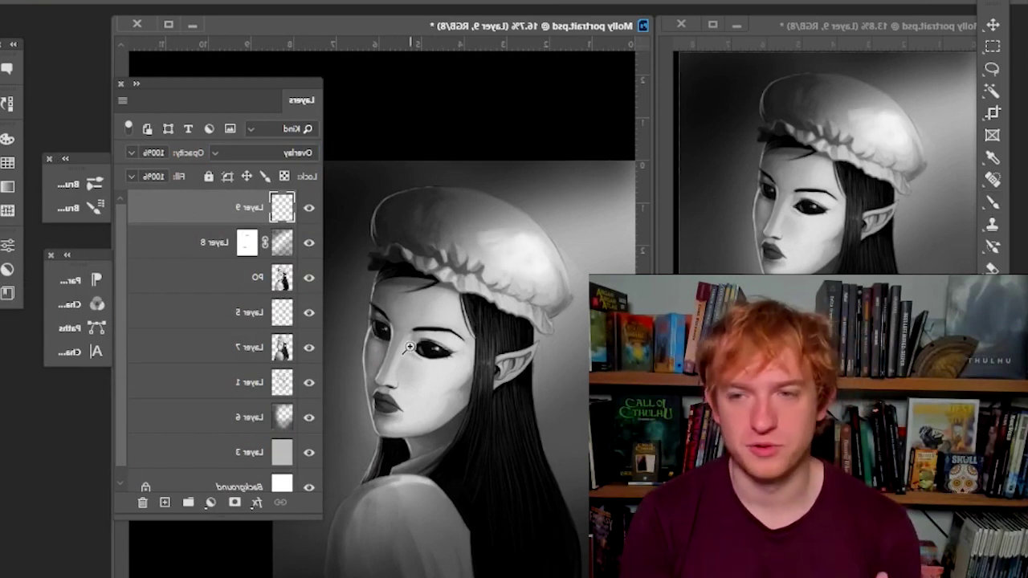
Brighten the forehead and the cheek below the near eye on the Overlay layer, softening the strokes with the Eraser.
scroll(409, 341, up, 1)
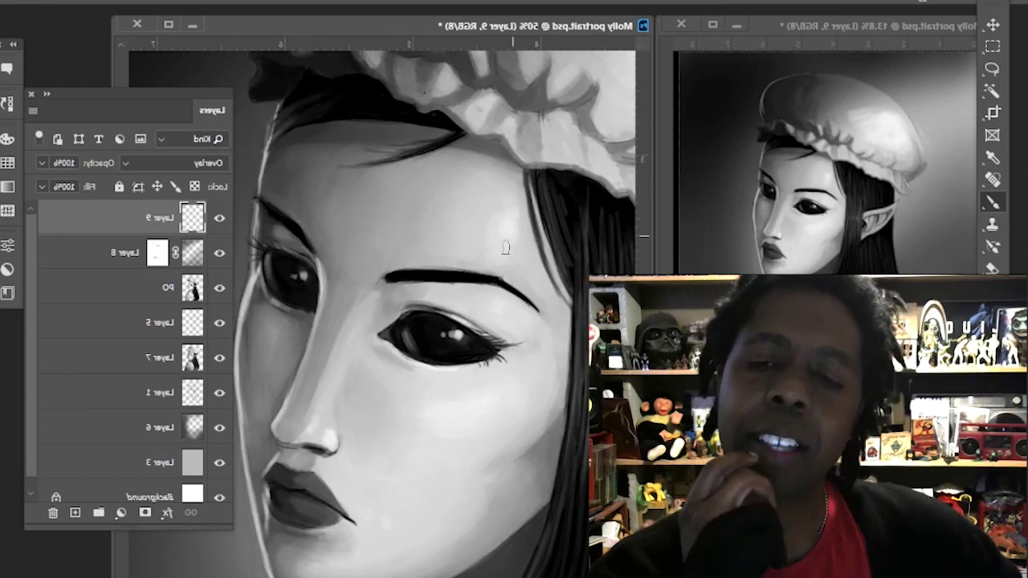
drag(505, 246, 512, 267)
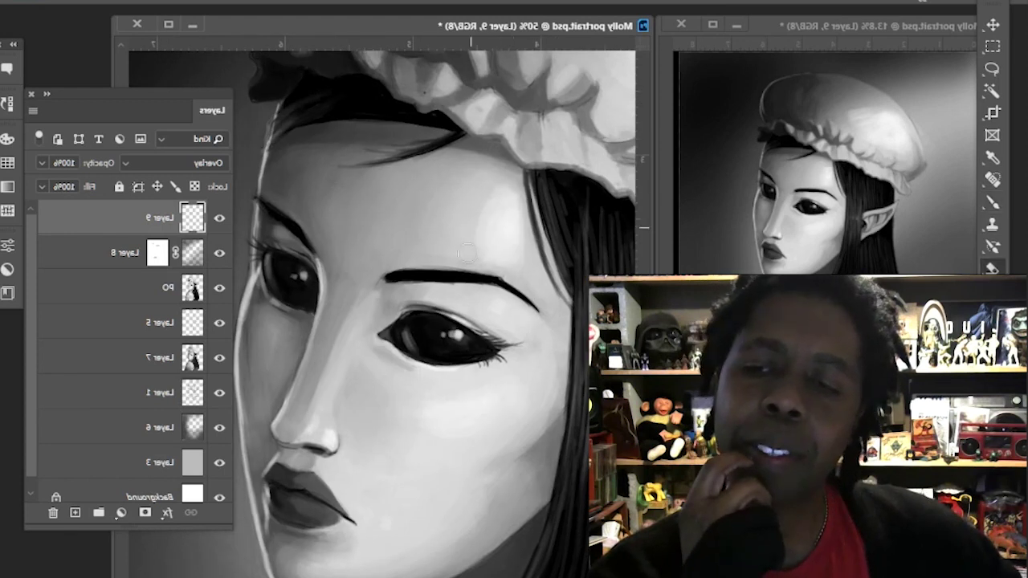
key(b)
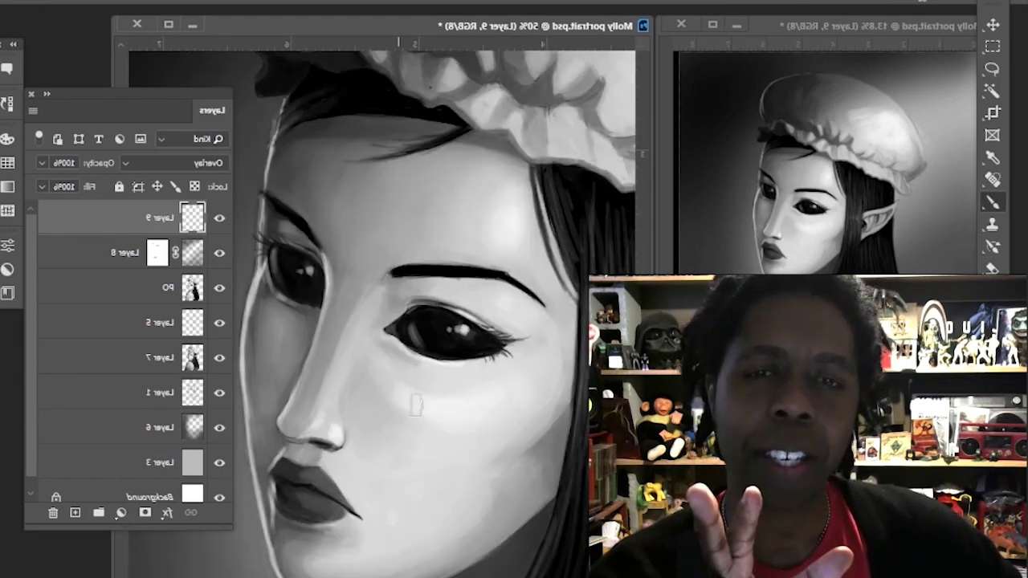
drag(391, 369, 458, 388)
key(e)
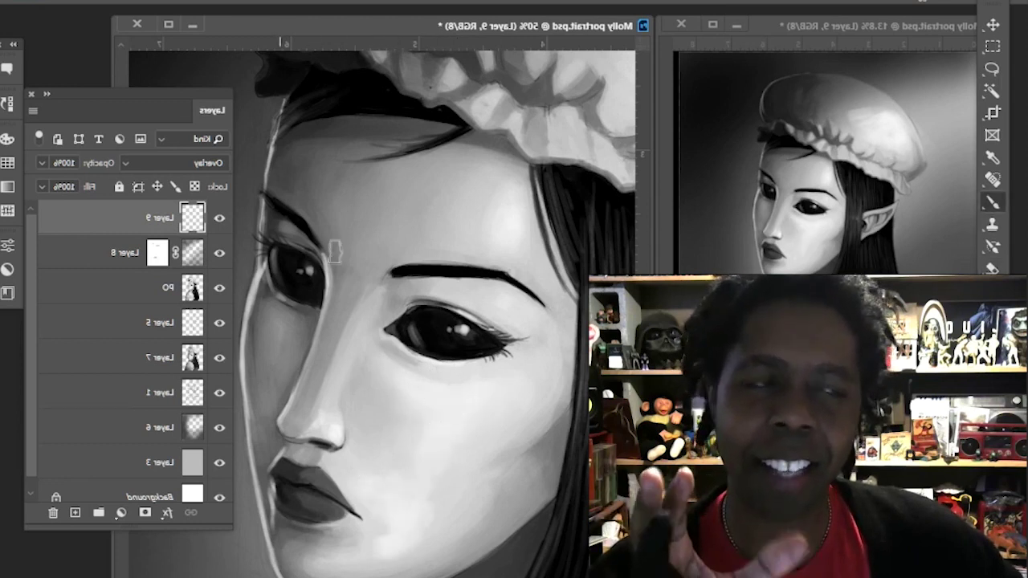
key(e)
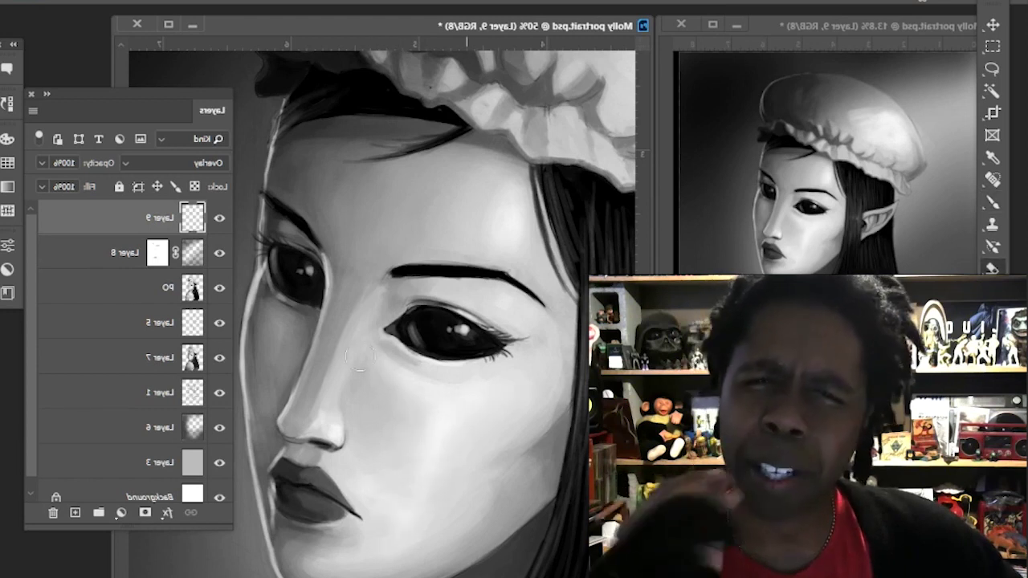
key(e)
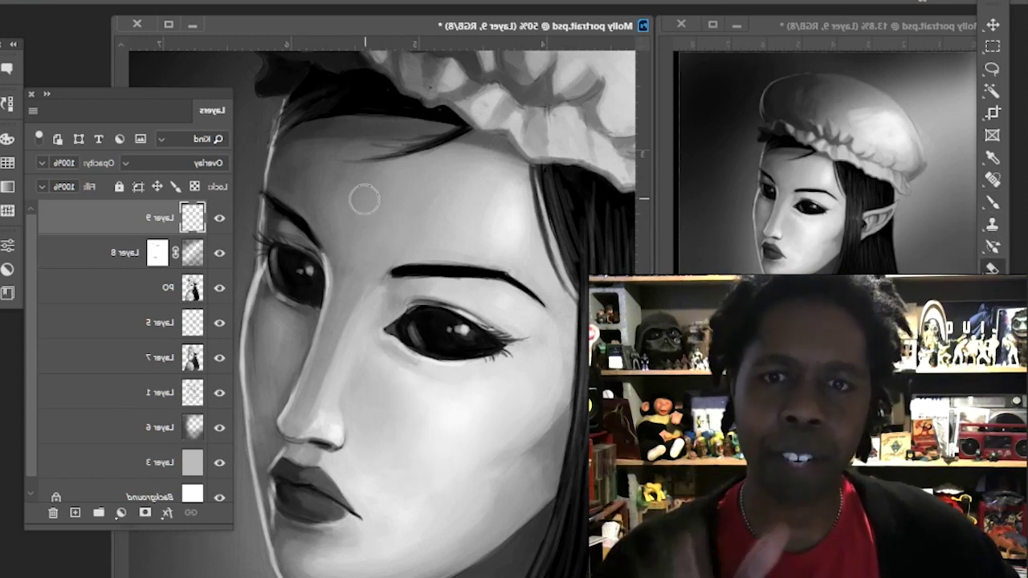
Touch up the highlights on the face on the Overlay layer with the Eraser and Brush.
drag(308, 370, 308, 266)
click(995, 207)
mouse_move(313, 422)
mouse_down()
mouse_move(283, 540)
mouse_move(184, 577)
mouse_up()
click(266, 327)
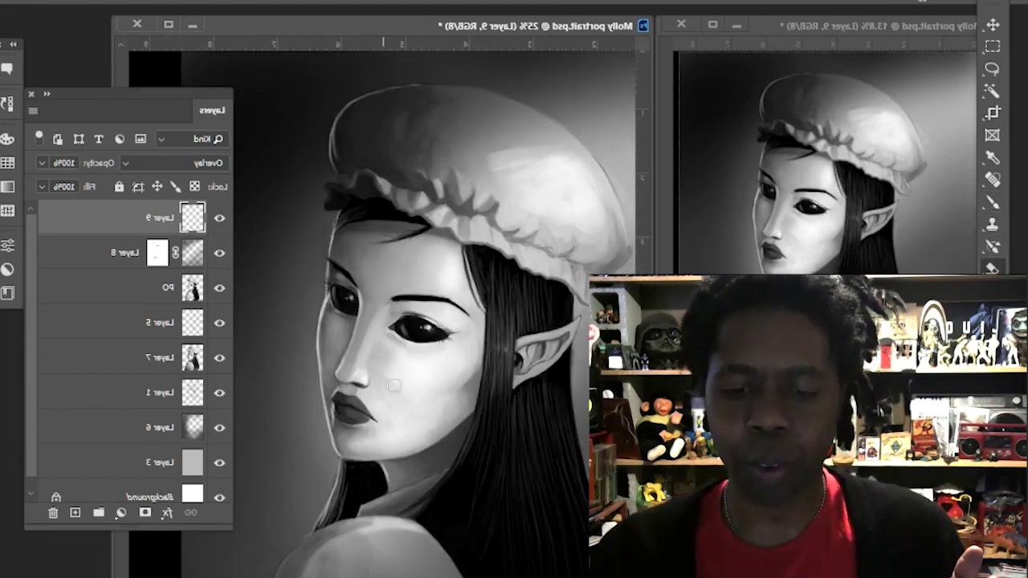
click(991, 207)
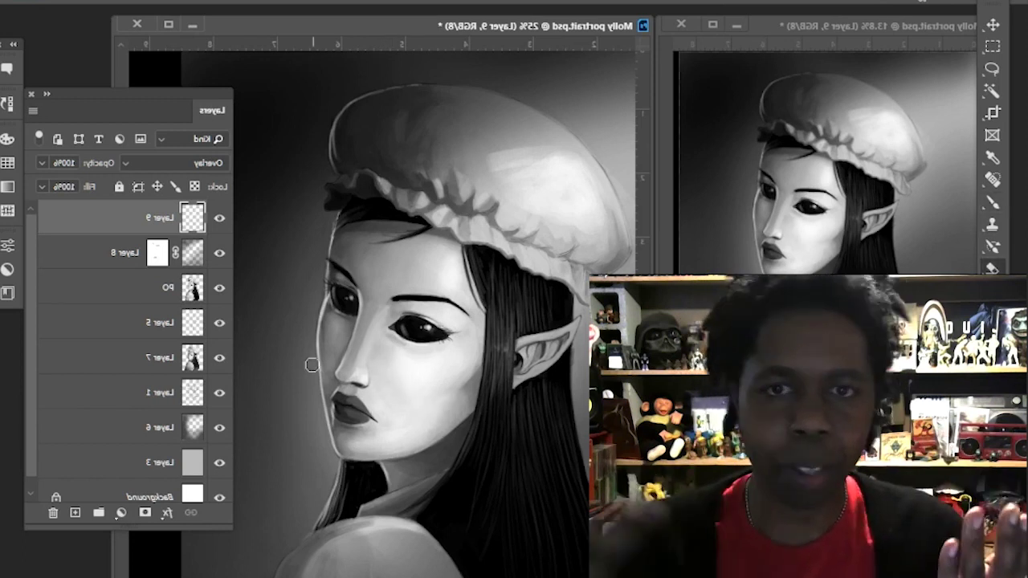
key(b)
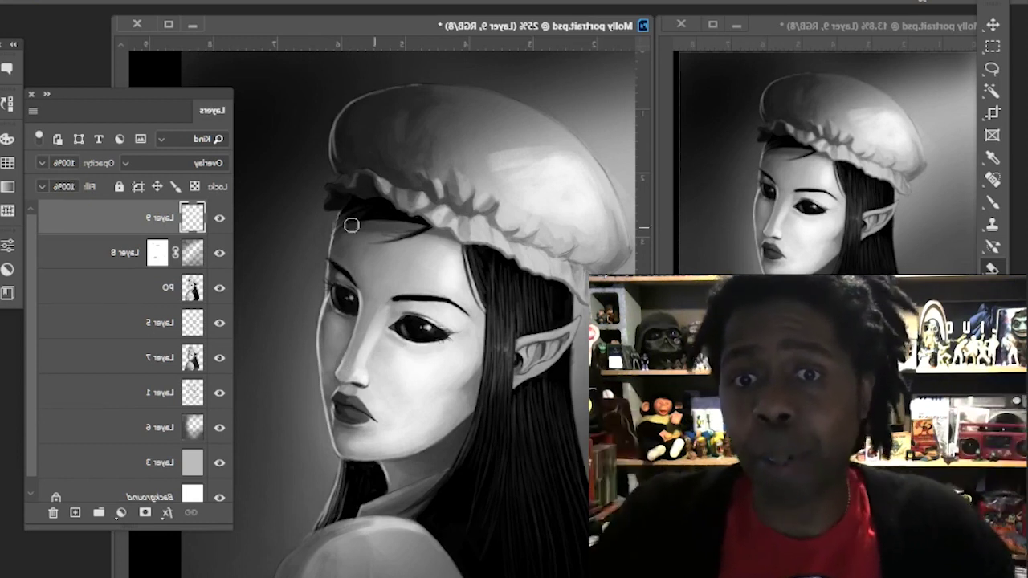
Examine what Layer 5 and Layer 7 contribute to the face, chin and cap by toggling their visibility.
click(331, 389)
click(324, 382)
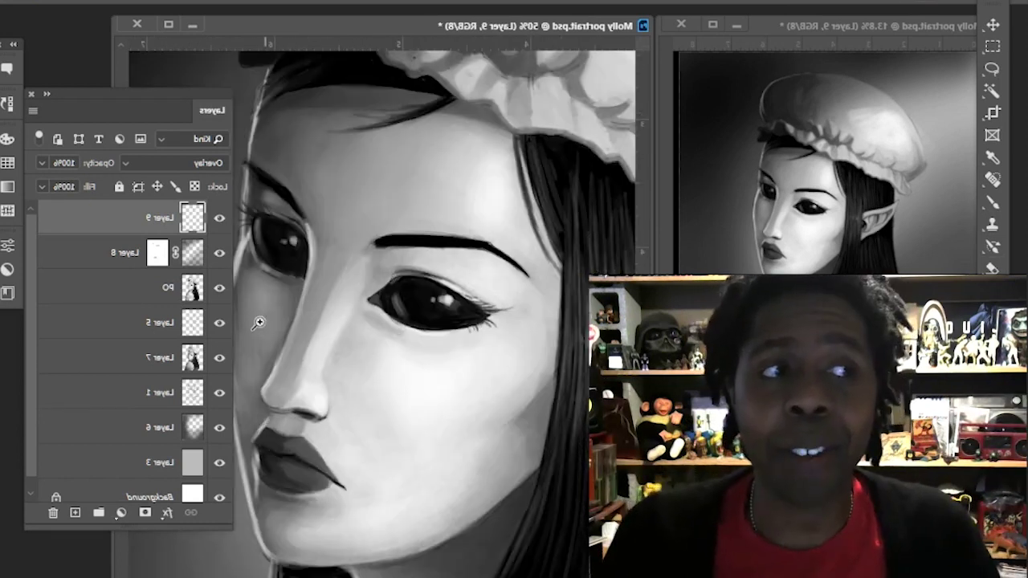
click(134, 324)
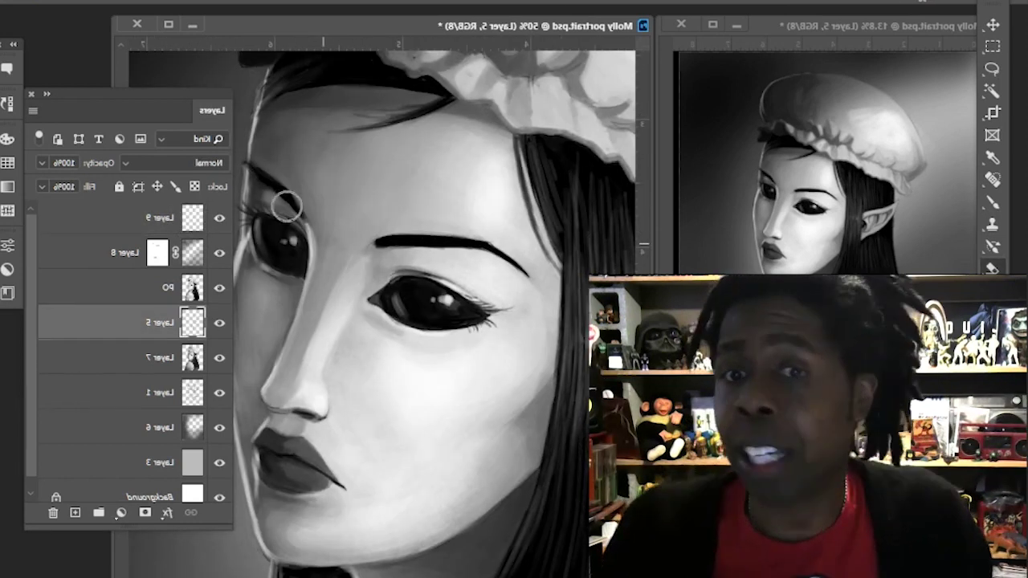
drag(365, 433, 397, 351)
drag(495, 505, 537, 512)
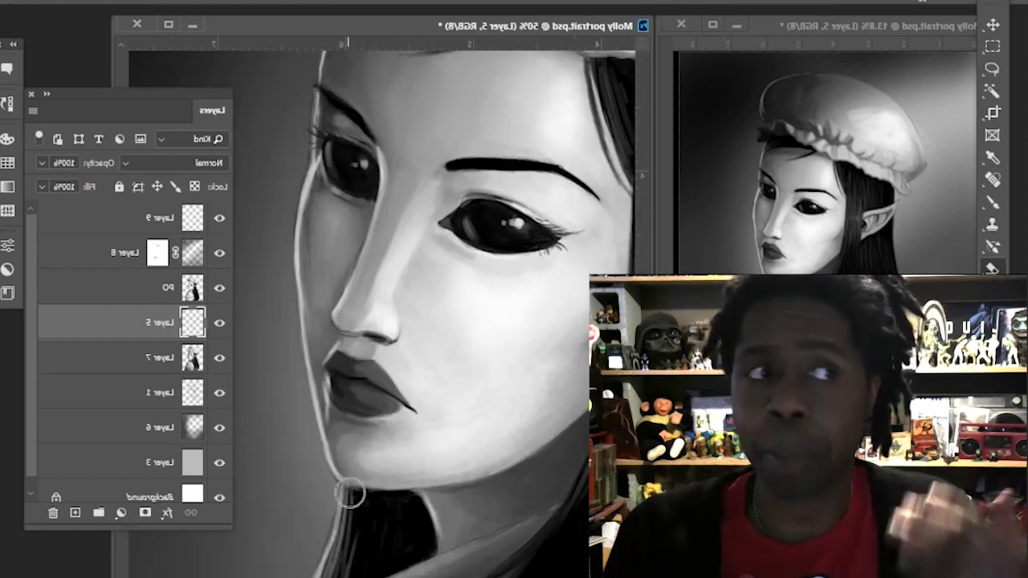
scroll(333, 229, up, 4)
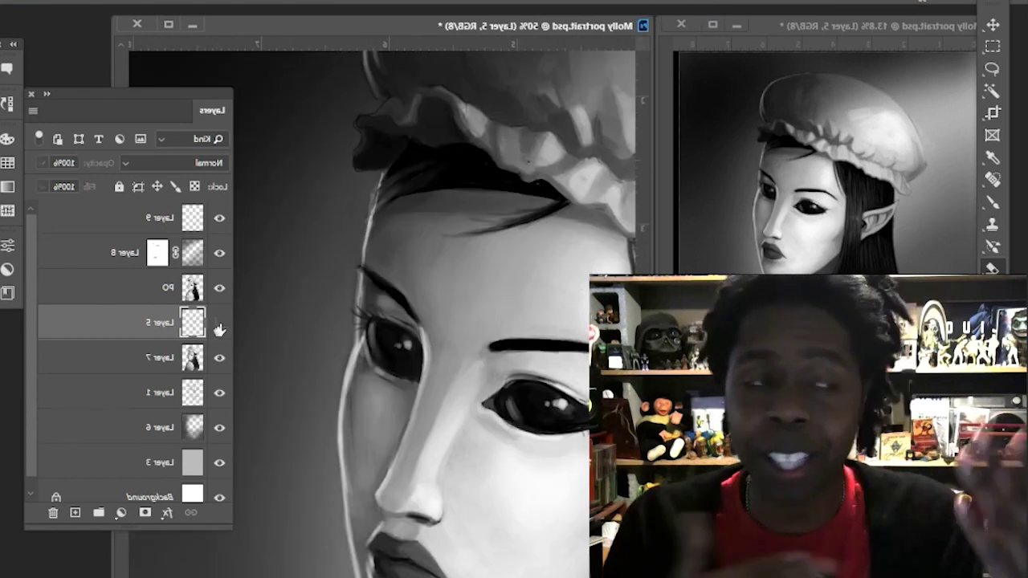
scroll(328, 301, up, 4)
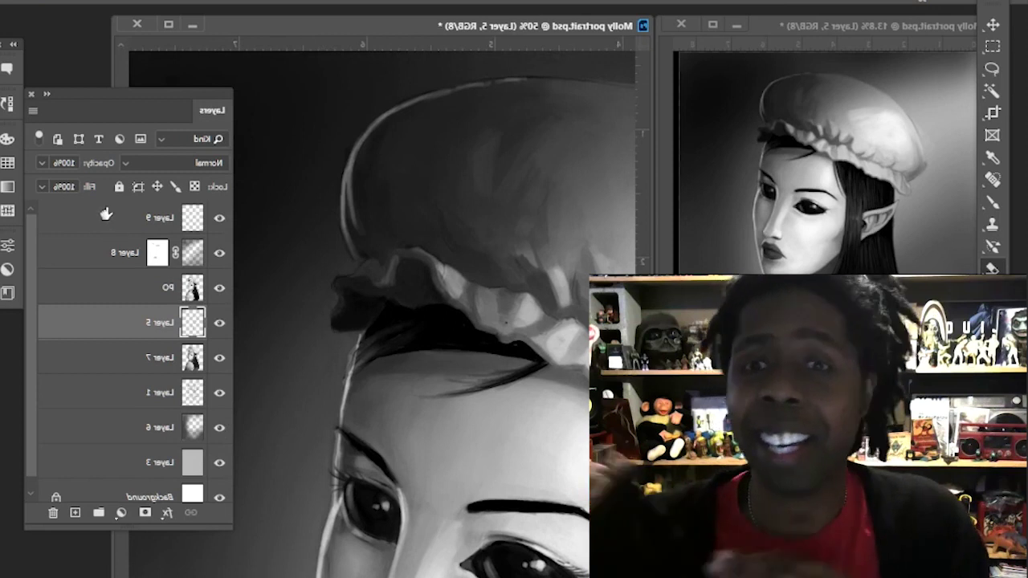
scroll(448, 386, right, 6)
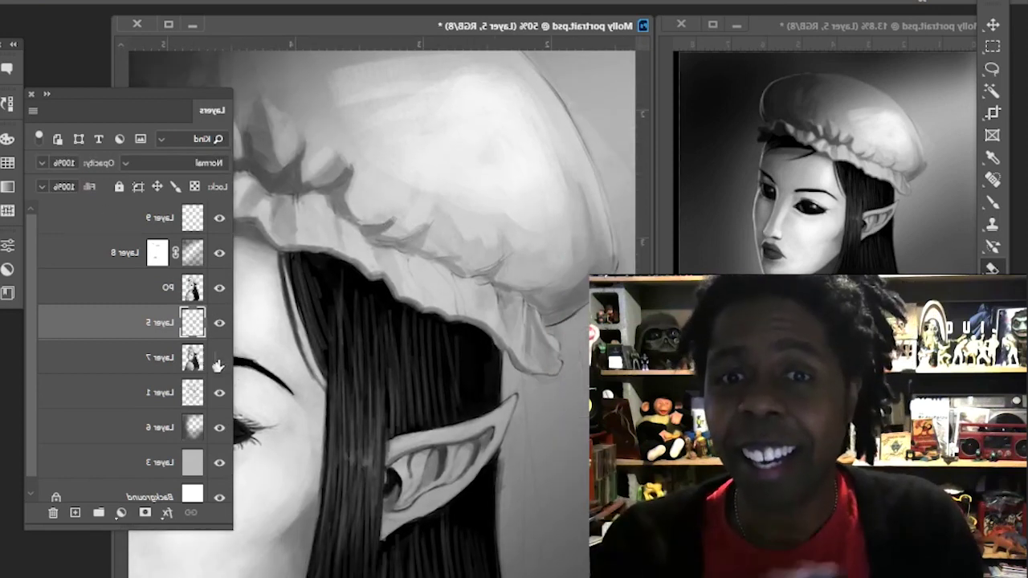
click(219, 360)
Select Layer 1 and hide it.
click(161, 393)
scroll(552, 455, down, 4)
key(z)
alt+click(366, 321)
click(219, 393)
click(322, 312)
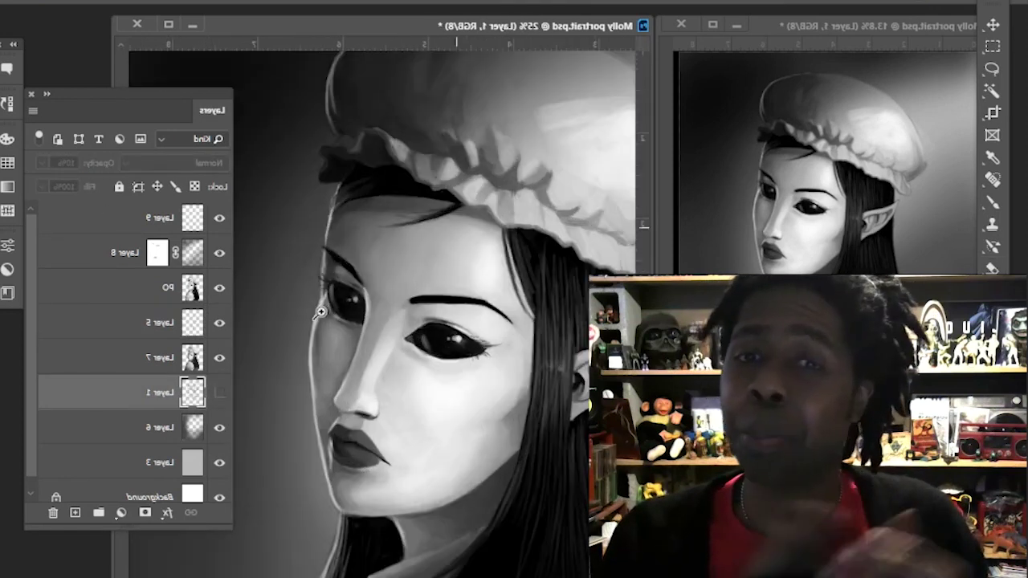
click(321, 312)
Compare the cap's ruffle on the PO layer with Layers 8 and 9 hidden and shown.
mouse_move(353, 314)
mouse_down()
mouse_move(318, 334)
mouse_move(261, 332)
mouse_up()
click(220, 218)
click(219, 253)
click(161, 288)
key(b)
drag(522, 135, 474, 211)
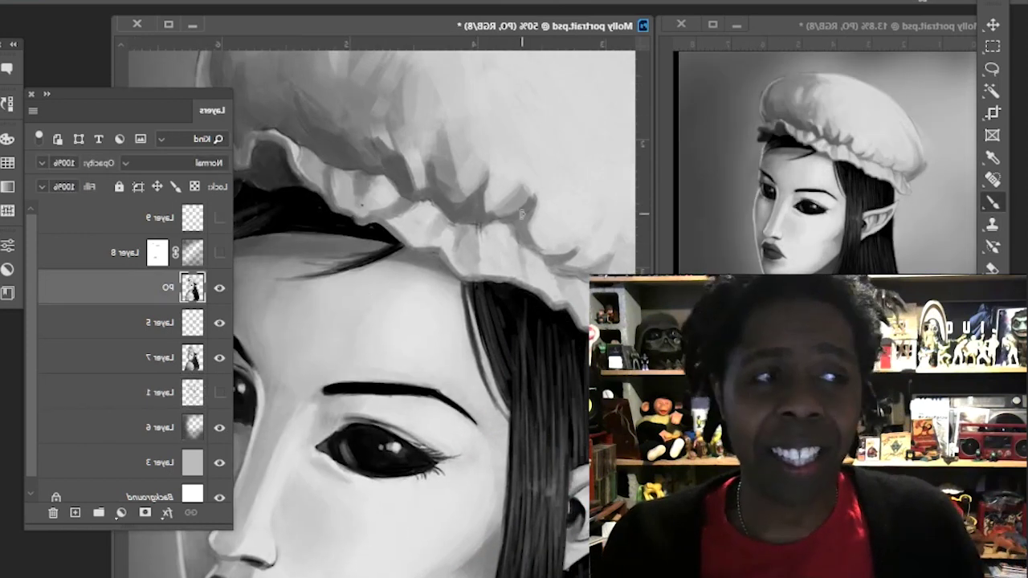
click(219, 253)
click(218, 219)
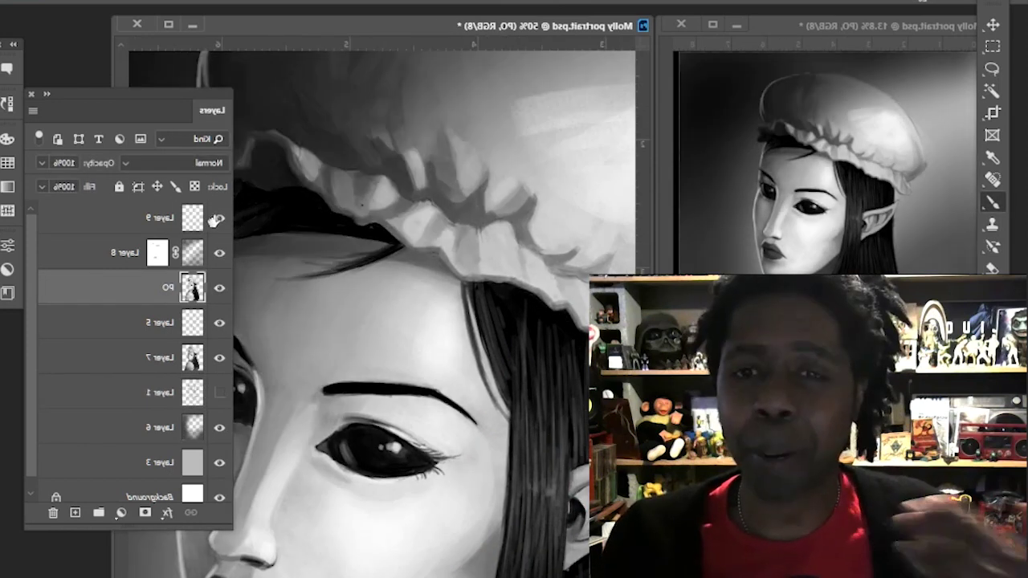
Review the whole portrait, checking Layer 8's mask and toggling the PO layer's visibility.
key(z)
alt+click(348, 375)
click(158, 253)
alt+click(321, 361)
click(991, 269)
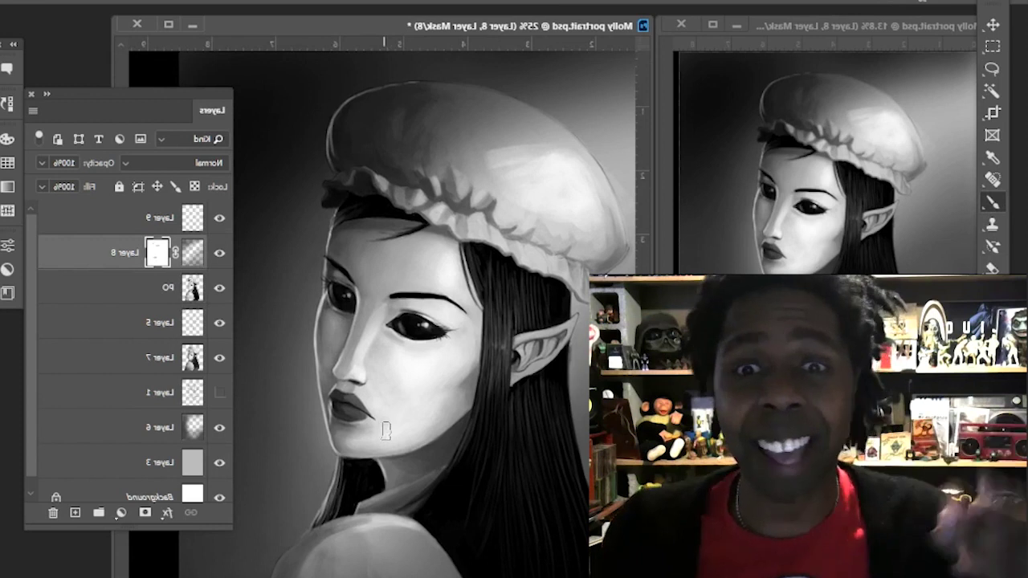
scroll(393, 456, down, 2)
scroll(392, 456, left, 1)
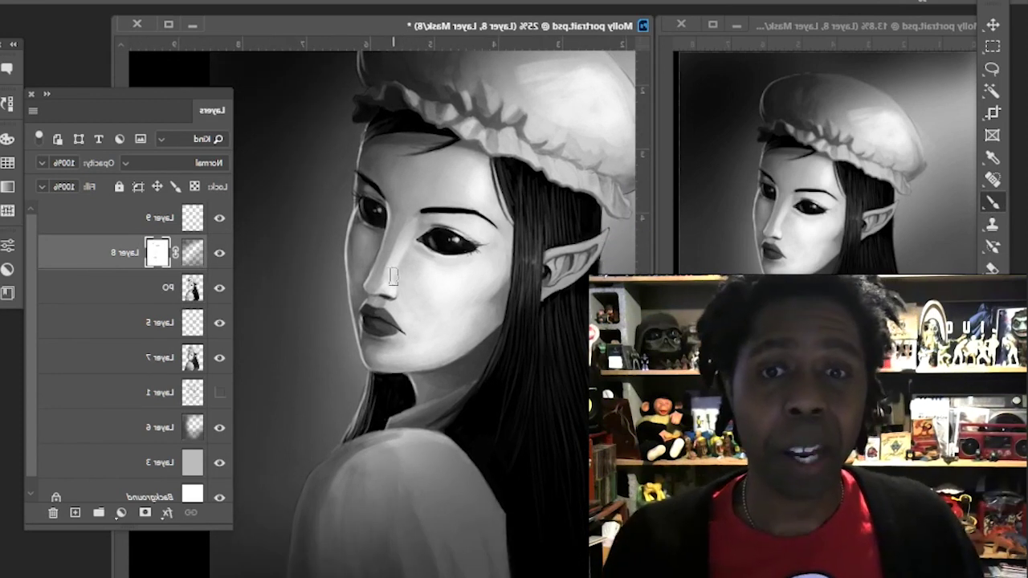
click(219, 289)
click(218, 289)
Add a new empty layer directly above the PO layer.
click(193, 358)
key(e)
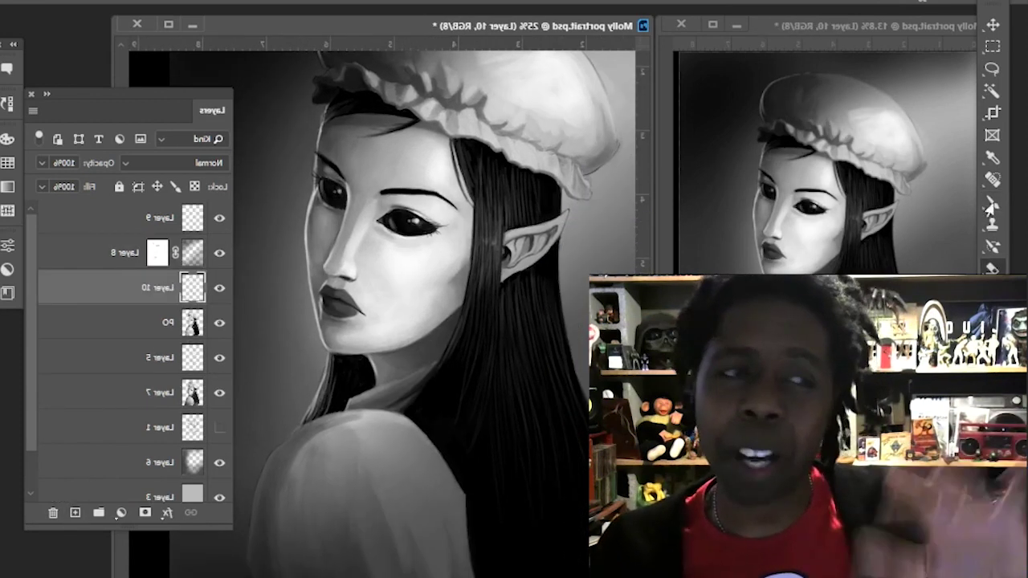
click(47, 94)
click(201, 108)
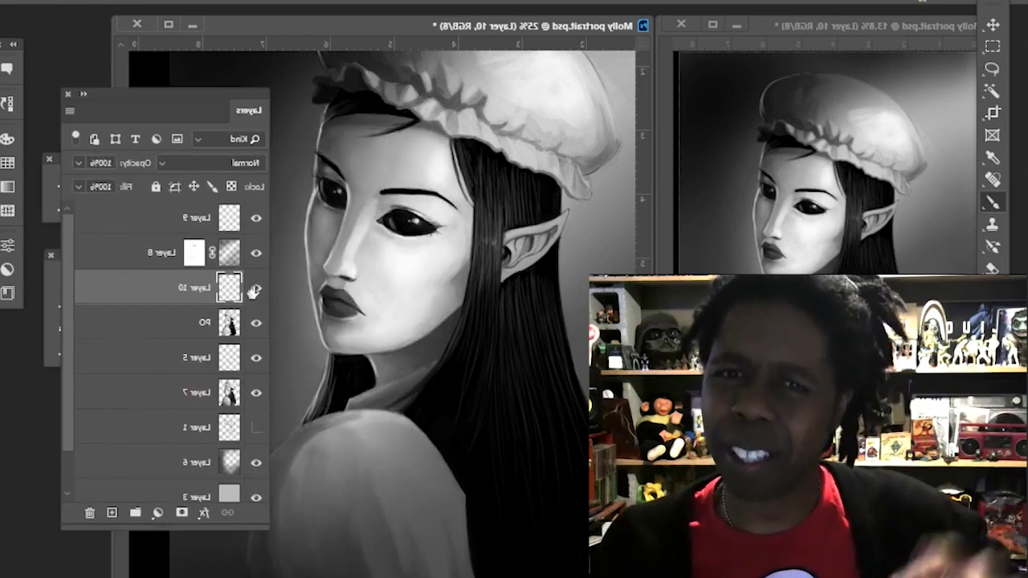
Refine the outer edge of the long hair with a fine brush on Layer 10, hiding Layers 8 and 9 temporarily.
click(254, 288)
click(255, 288)
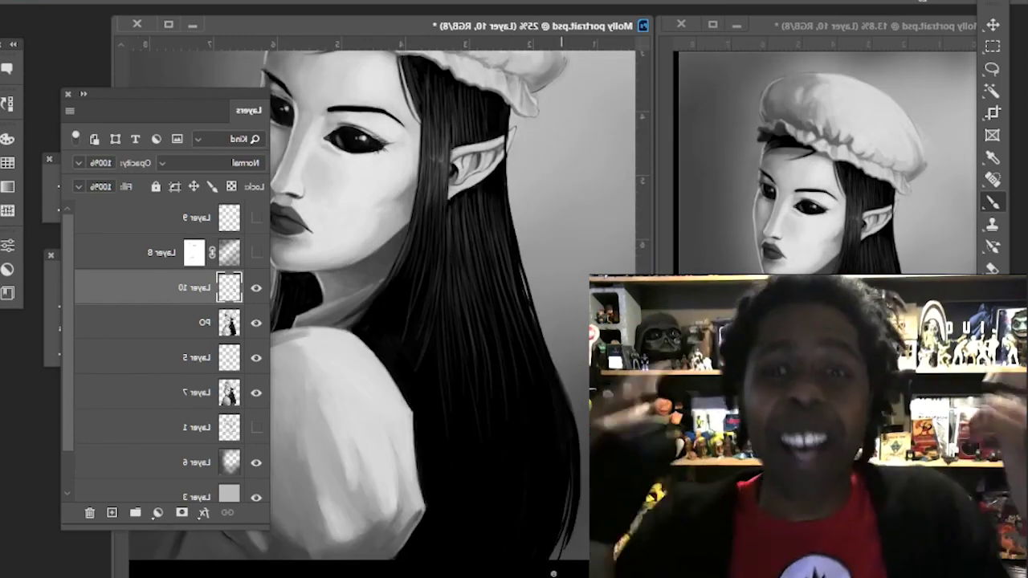
drag(353, 366, 434, 366)
drag(366, 263, 373, 287)
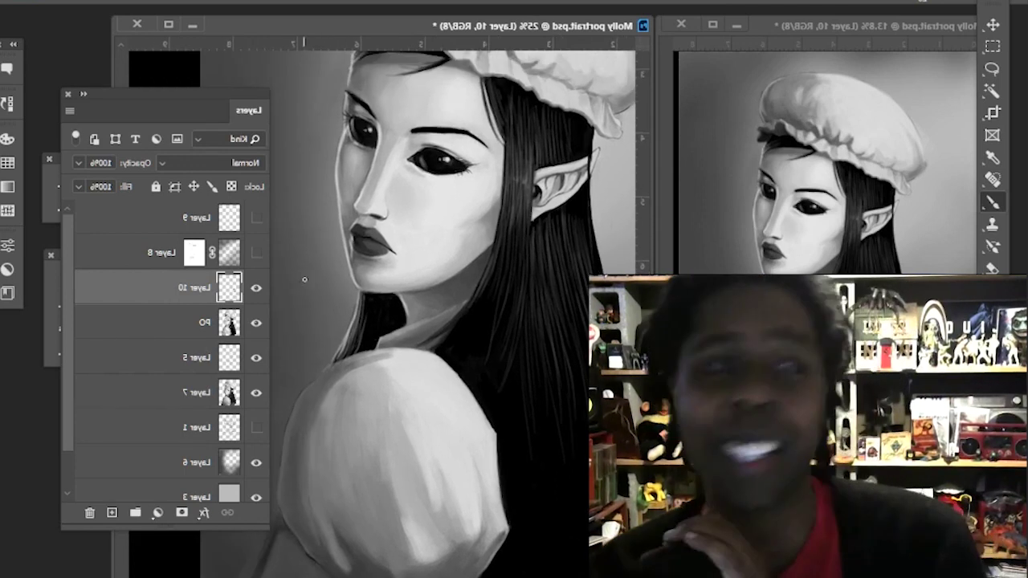
drag(505, 115, 507, 143)
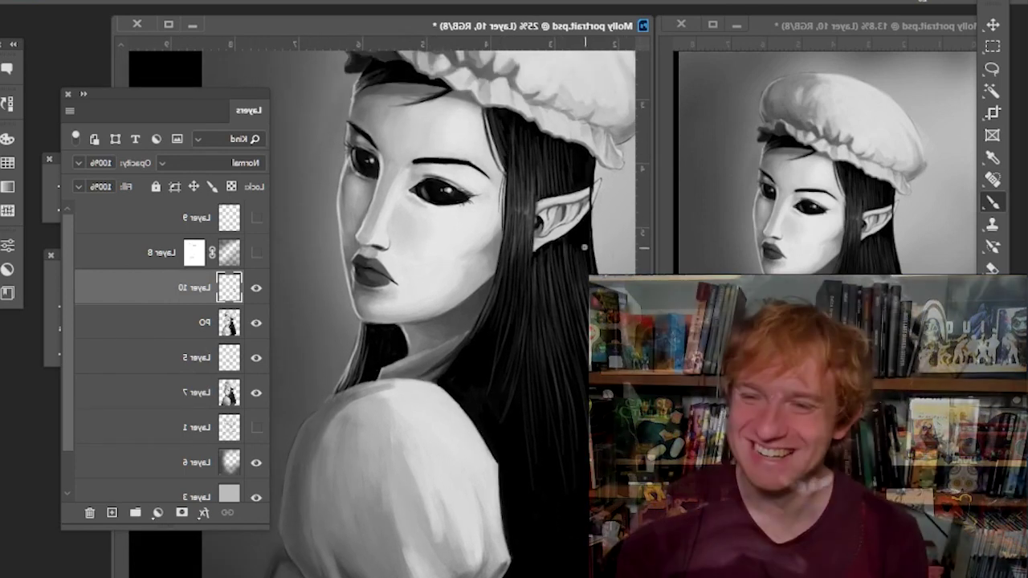
drag(256, 252, 257, 218)
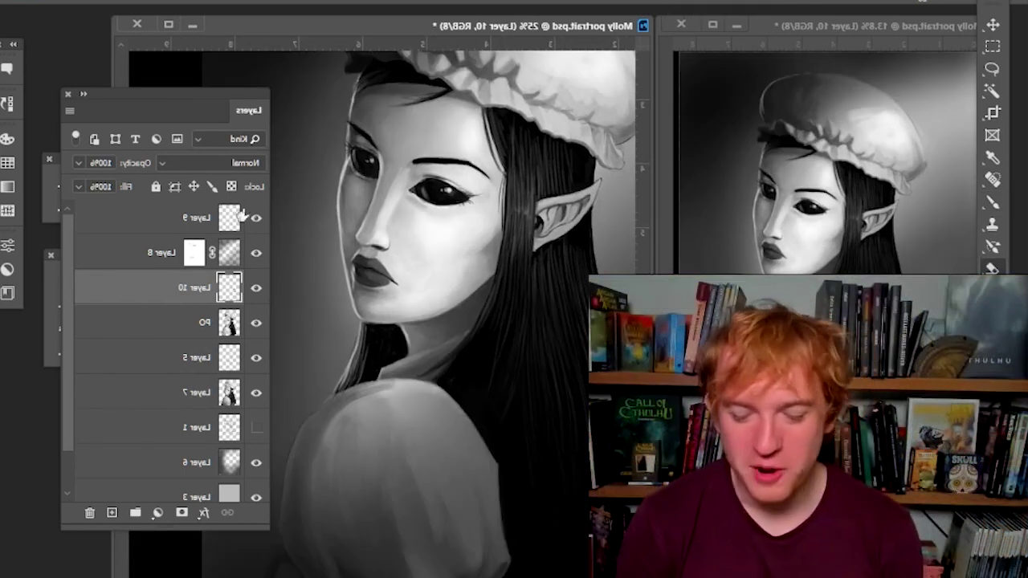
Paint a soft, glossy highlight on the lower lip on the PO layer.
click(231, 393)
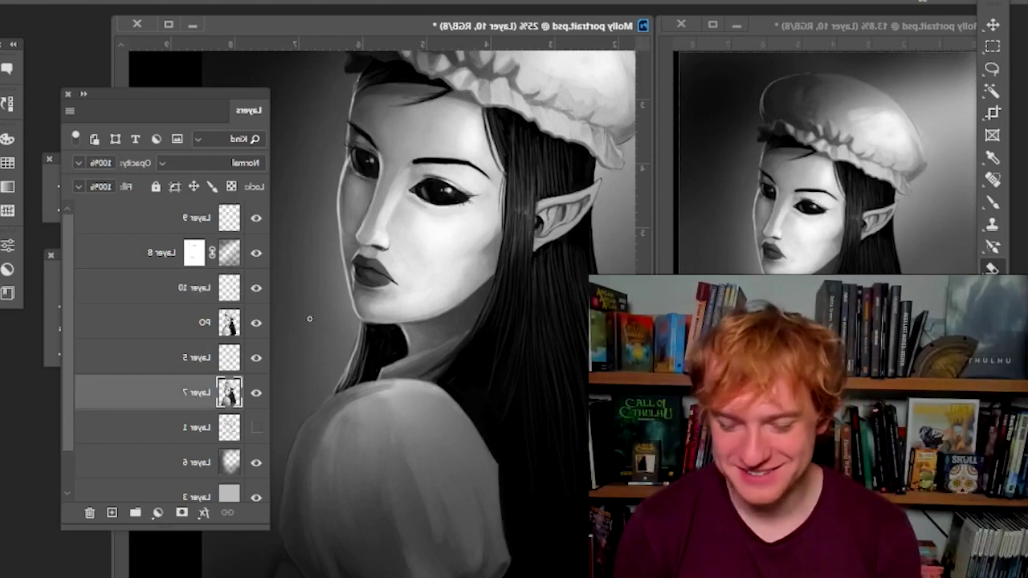
click(186, 322)
click(365, 336)
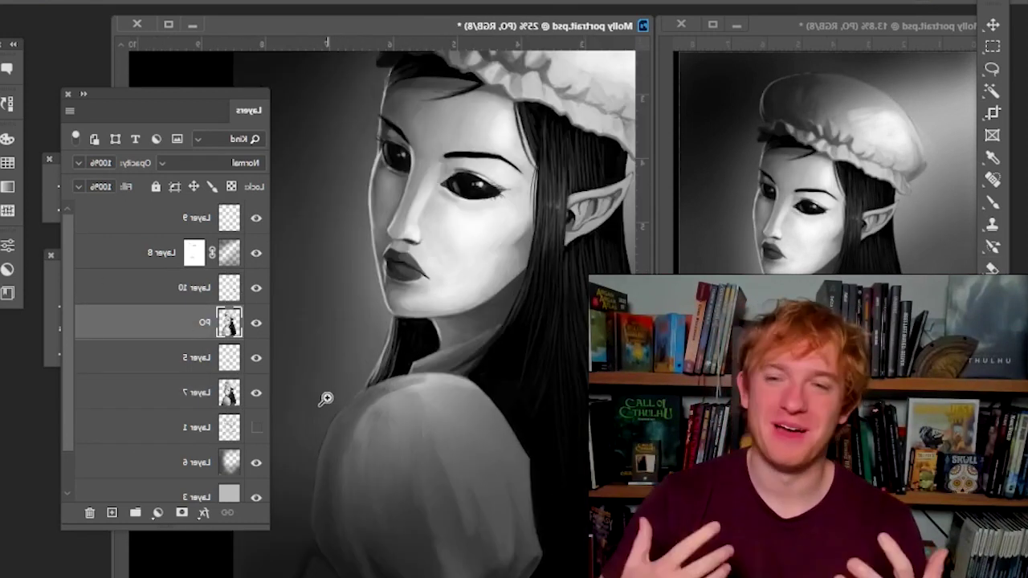
drag(326, 400, 204, 294)
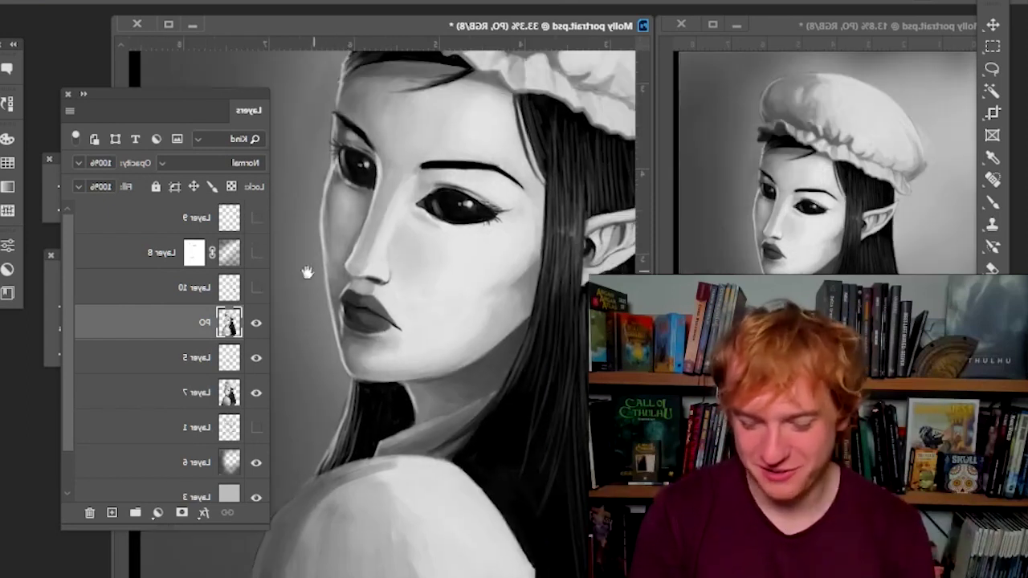
click(59, 185)
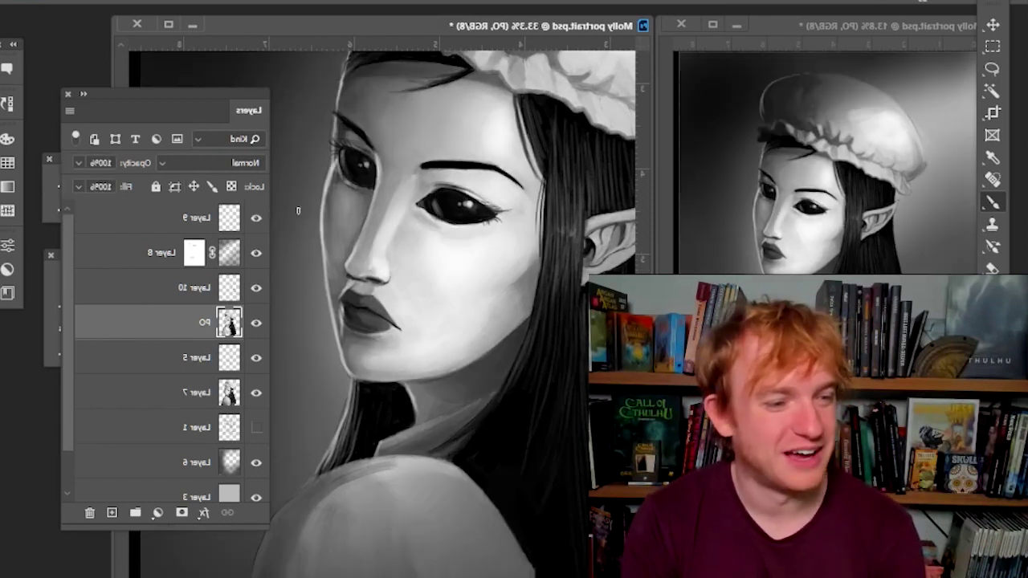
drag(328, 342, 336, 344)
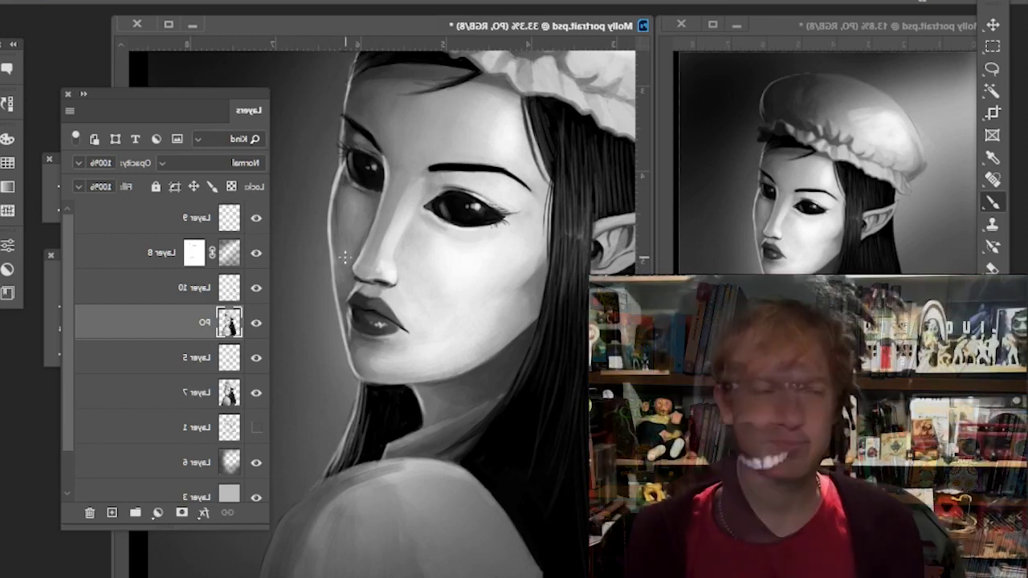
alt+click(416, 332)
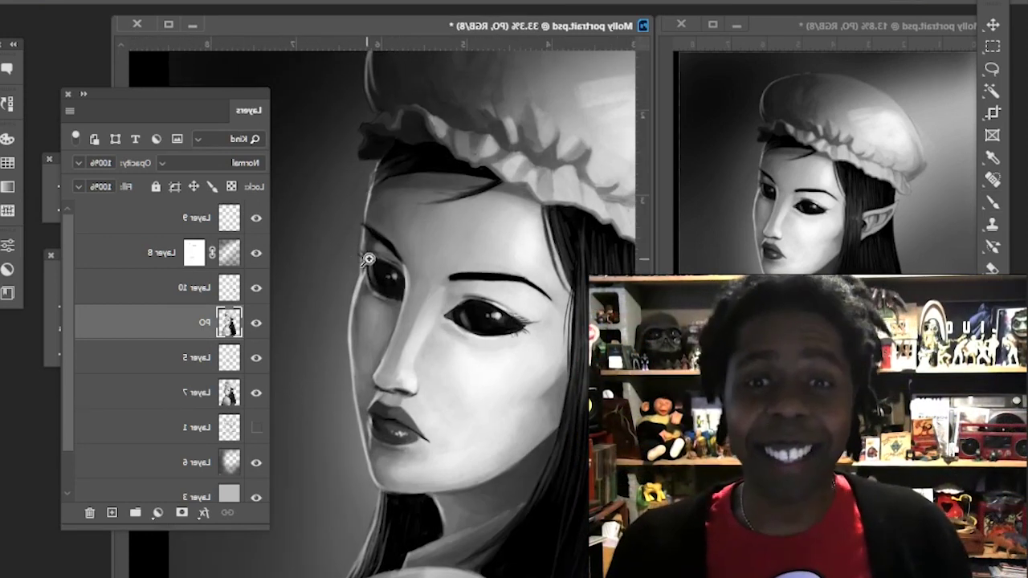
Examine the face and lips up close and the full portrait from a distance.
alt+click(353, 336)
click(352, 324)
click(377, 337)
alt+click(331, 394)
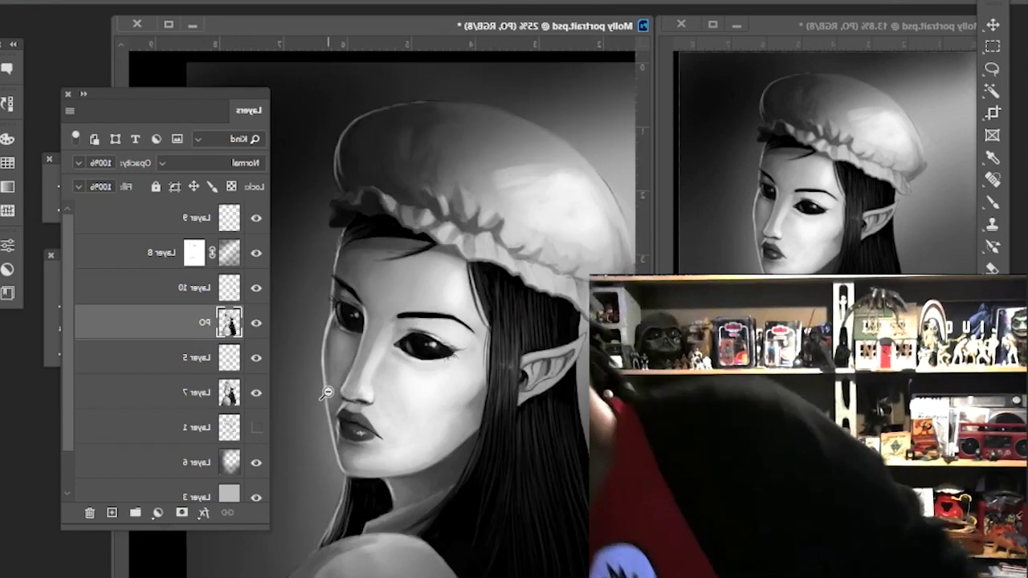
alt+click(326, 393)
click(398, 410)
click(400, 411)
alt+click(336, 393)
alt+click(337, 390)
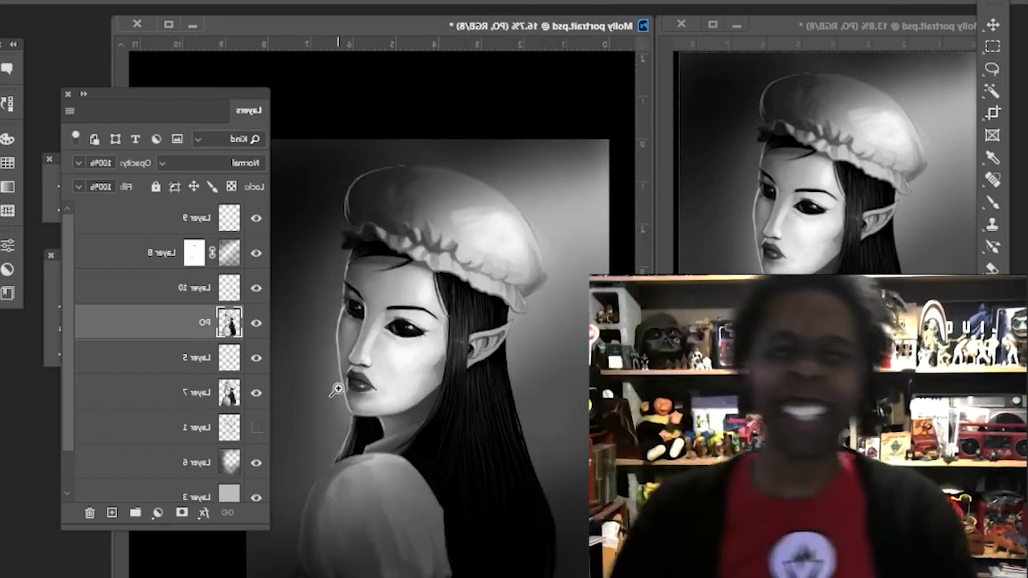
Soften the cap's hard-edged highlight on Layer 9 and brighten the top of the shoulder, blending the strokes with the Eraser.
click(252, 220)
key(e)
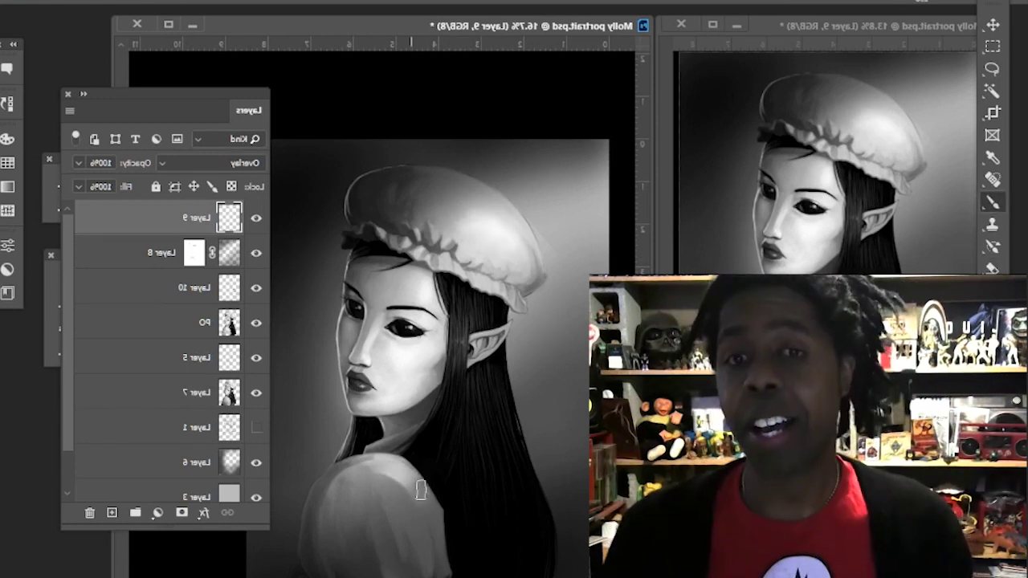
mouse_move(421, 490)
mouse_down()
mouse_move(377, 472)
mouse_move(393, 487)
mouse_move(372, 467)
mouse_move(409, 486)
mouse_move(351, 487)
mouse_up()
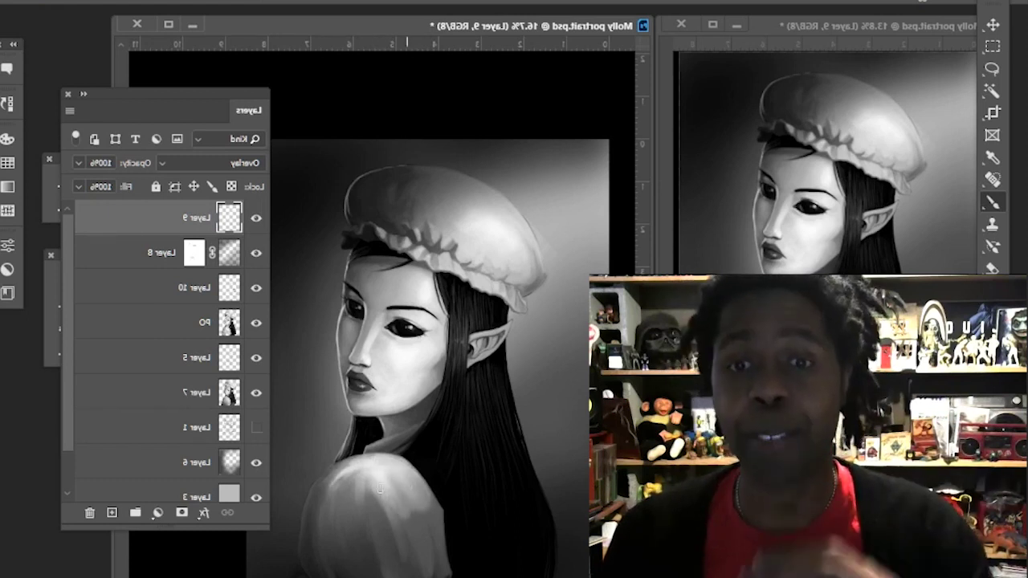
click(984, 266)
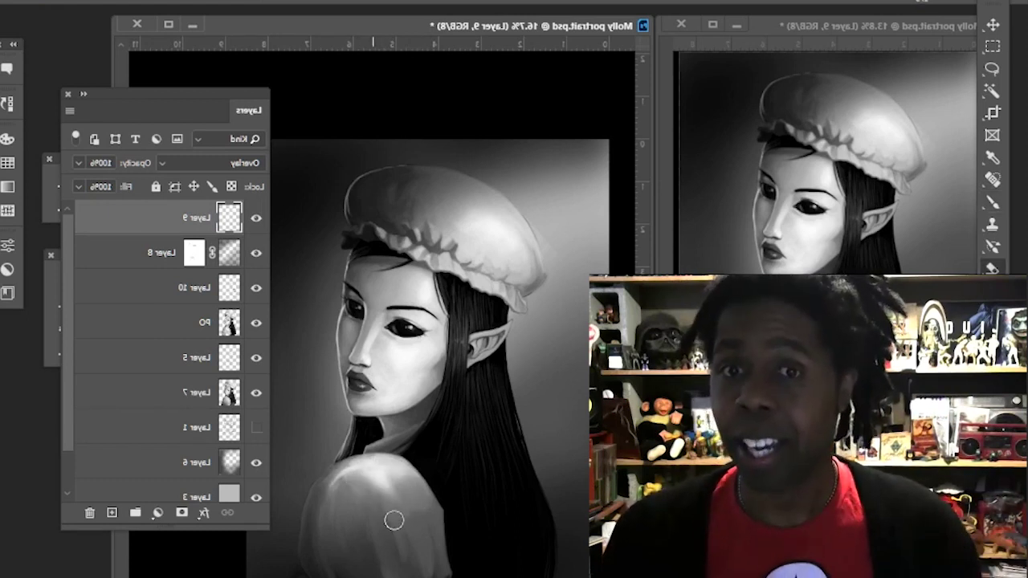
mouse_move(400, 515)
mouse_down()
mouse_move(413, 494)
mouse_move(423, 503)
mouse_up()
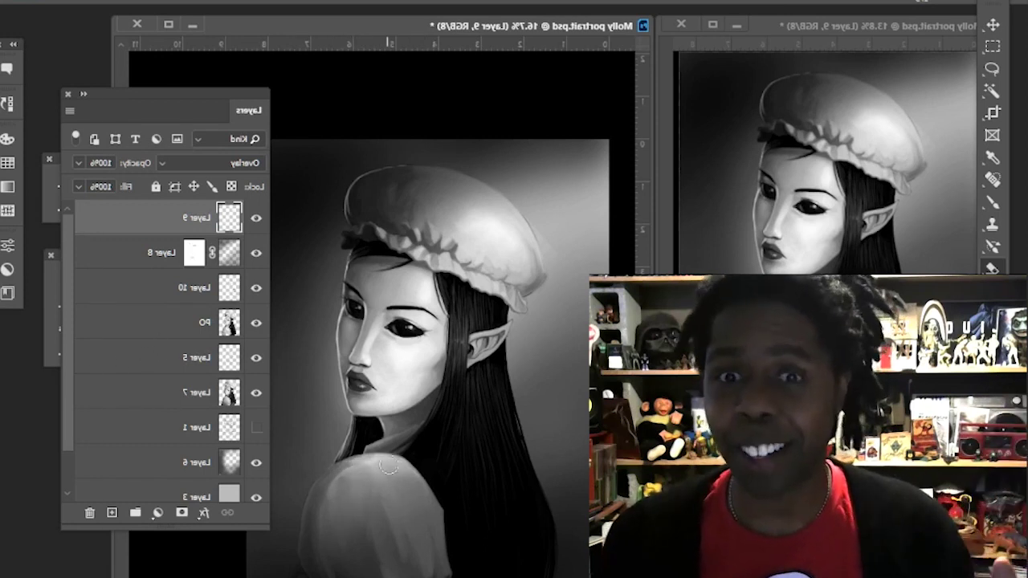
Add a new Normal layer and move it directly below Layer 8.
click(993, 291)
click(111, 513)
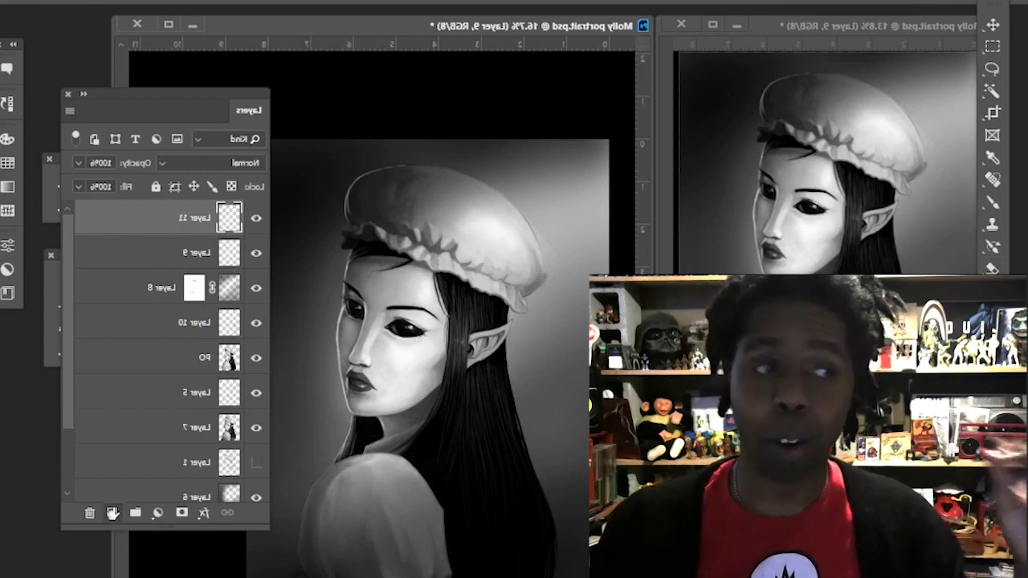
drag(138, 230, 138, 305)
Refine the soft background shading beside the face on Layer 11 with a soft brush, comparing the portrait with the layer hidden and shown.
key(b)
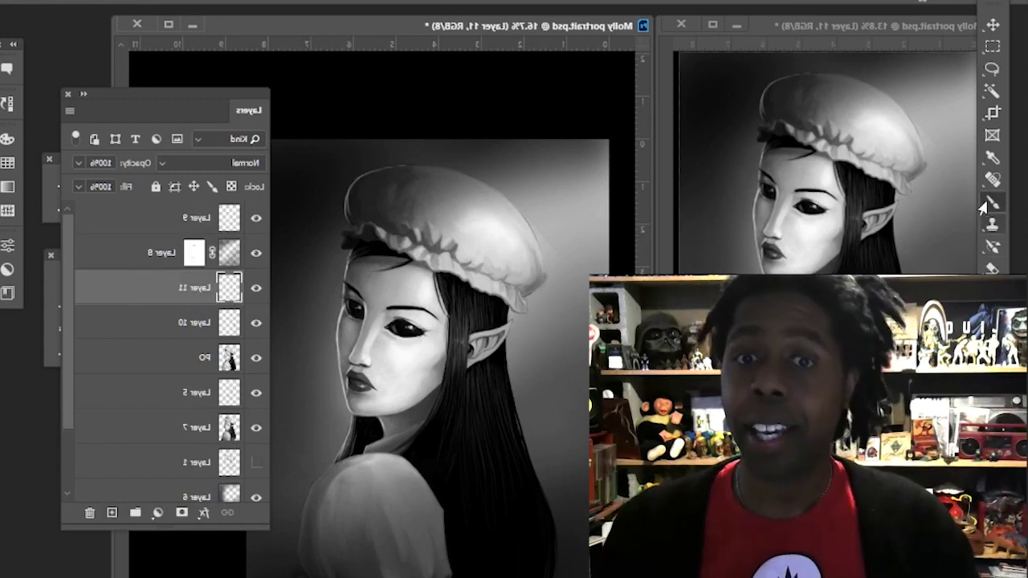
click(51, 199)
click(55, 193)
click(148, 138)
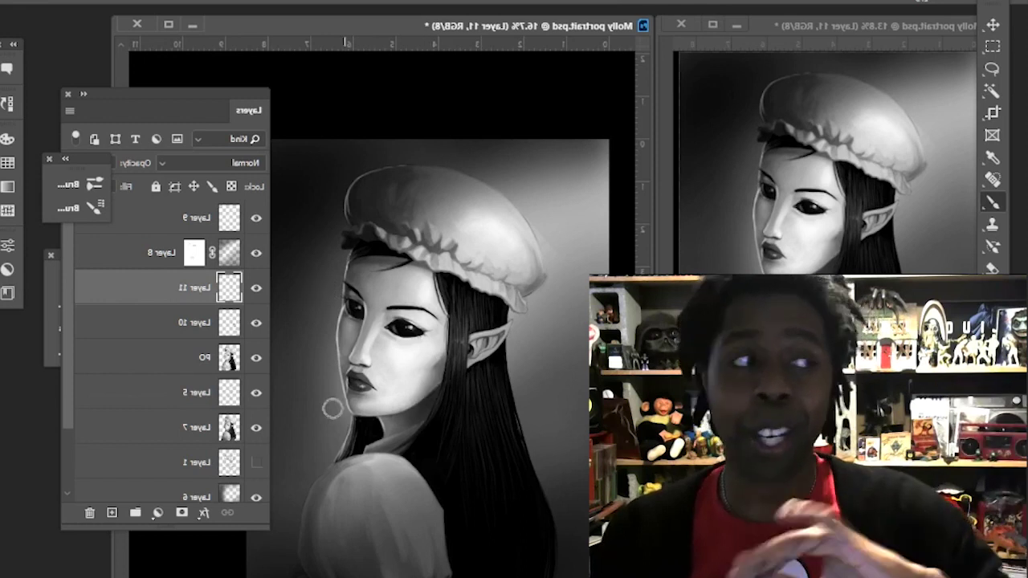
scroll(402, 417, down, 3)
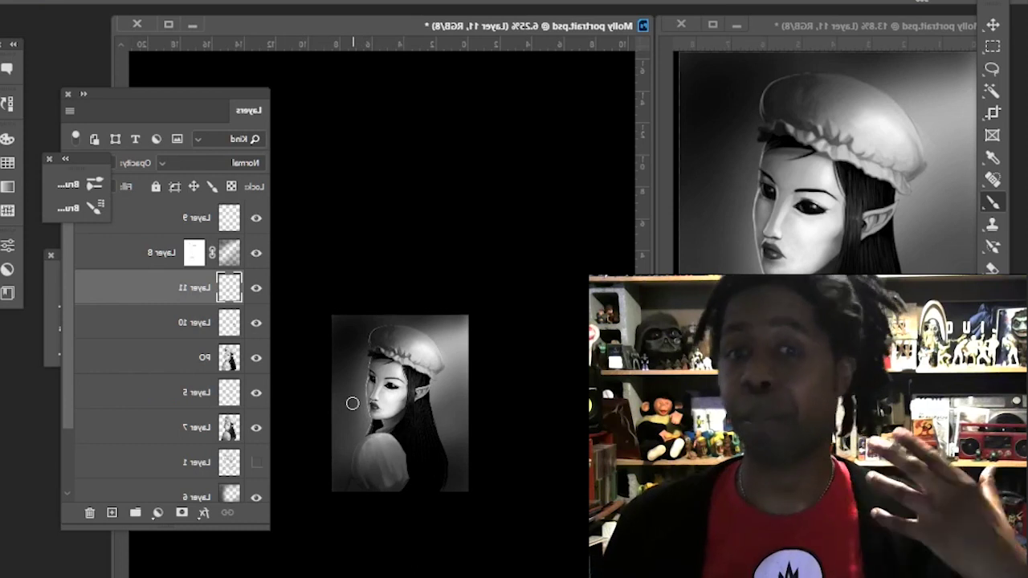
scroll(349, 418, up, 4)
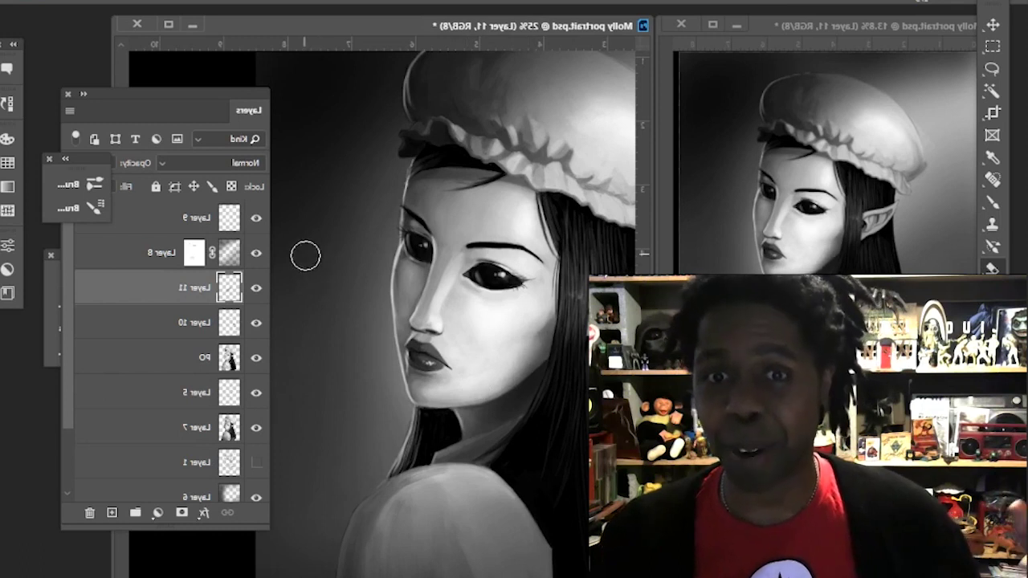
click(255, 288)
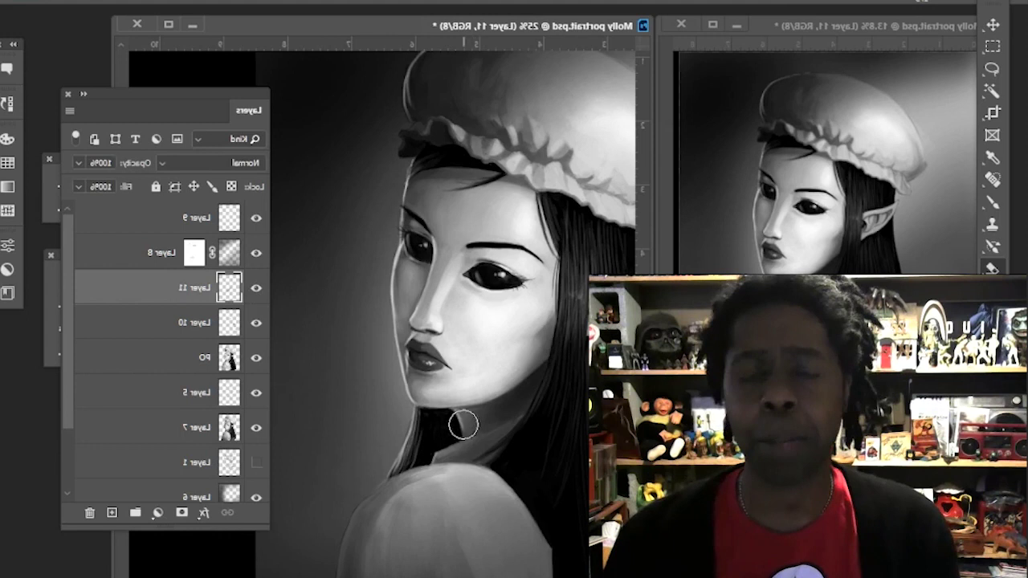
alt+click(356, 351)
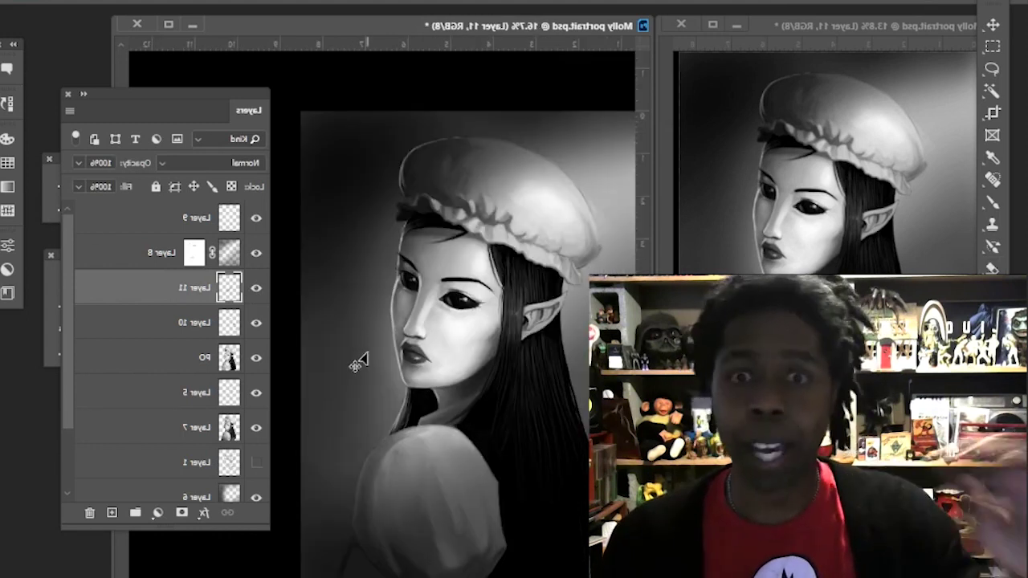
alt+click(354, 382)
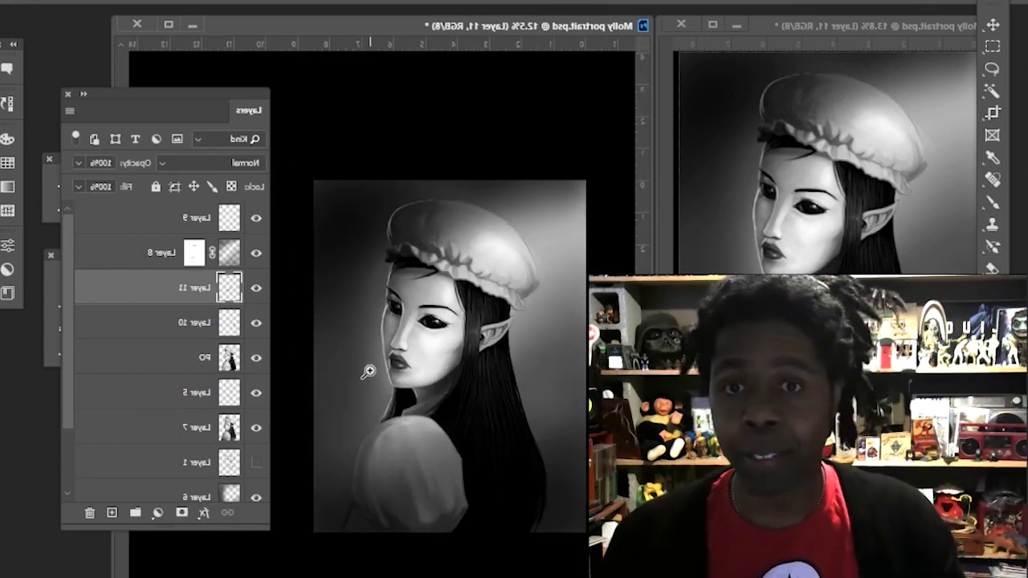
Close the second portrait window and show the remaining one in full-screen mode with the whole figure in view.
click(681, 25)
drag(325, 29, 551, 36)
key(f)
mouse_move(494, 314)
mouse_down()
mouse_move(475, 273)
mouse_move(483, 302)
mouse_up()
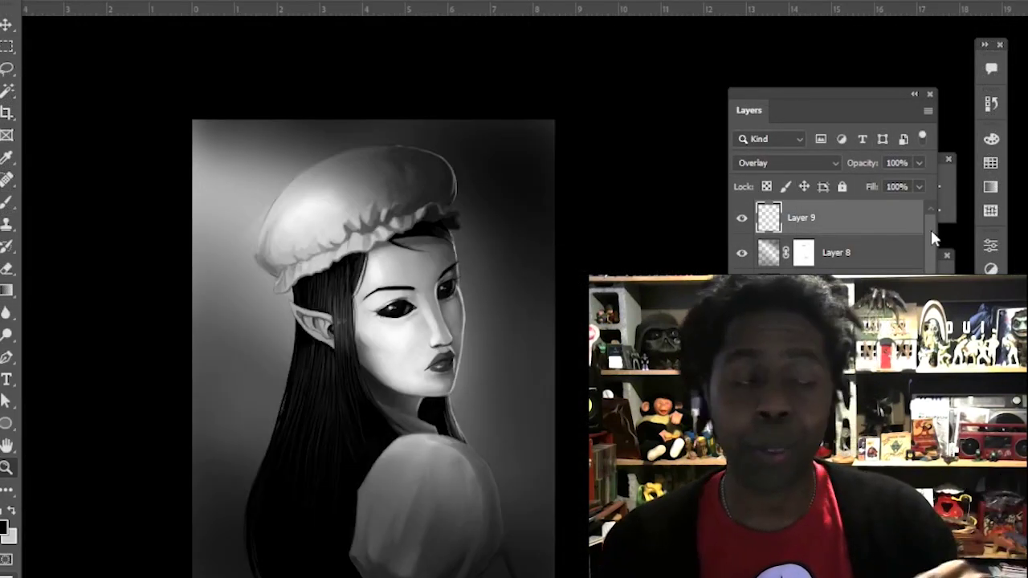
Create a merged copy of the whole portrait above Layer 9 and check it by toggling its visibility.
scroll(931, 230, up, 2)
click(797, 139)
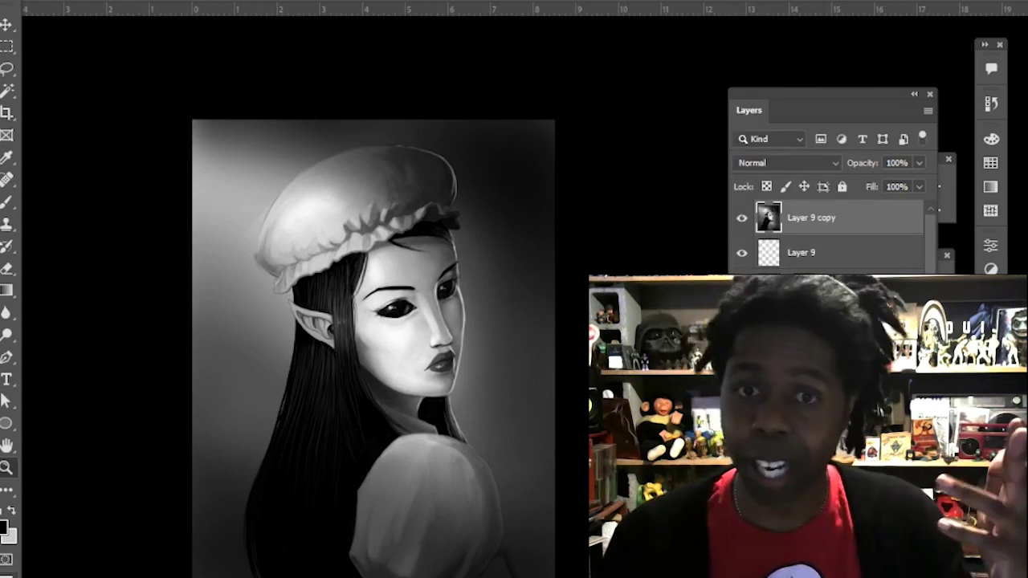
click(744, 218)
click(743, 219)
Dismiss the Motion Blur filter and apply a Gaussian Blur to the merged copy of the portrait instead.
click(228, 1)
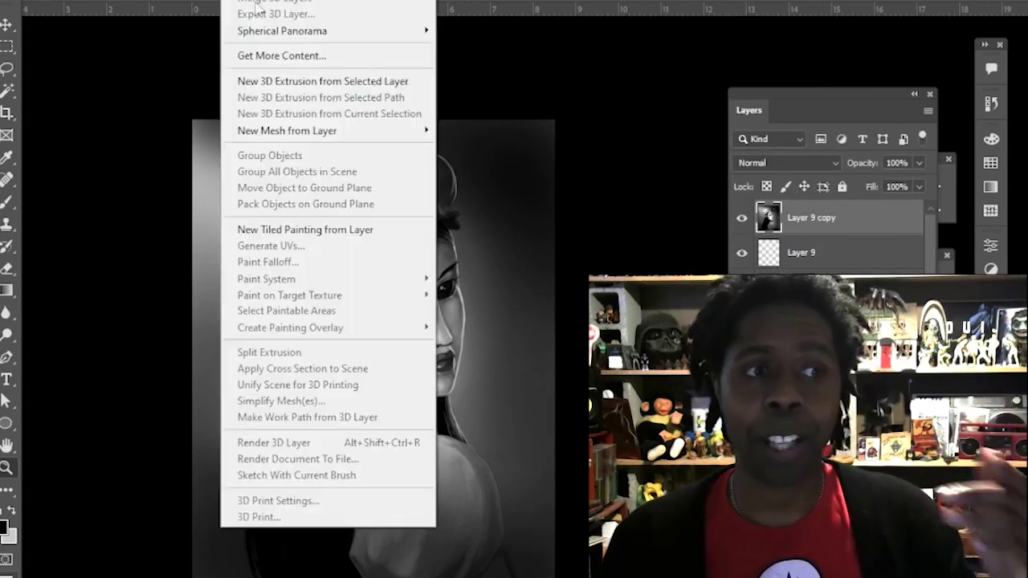
mouse_move(225, 182)
click(474, 279)
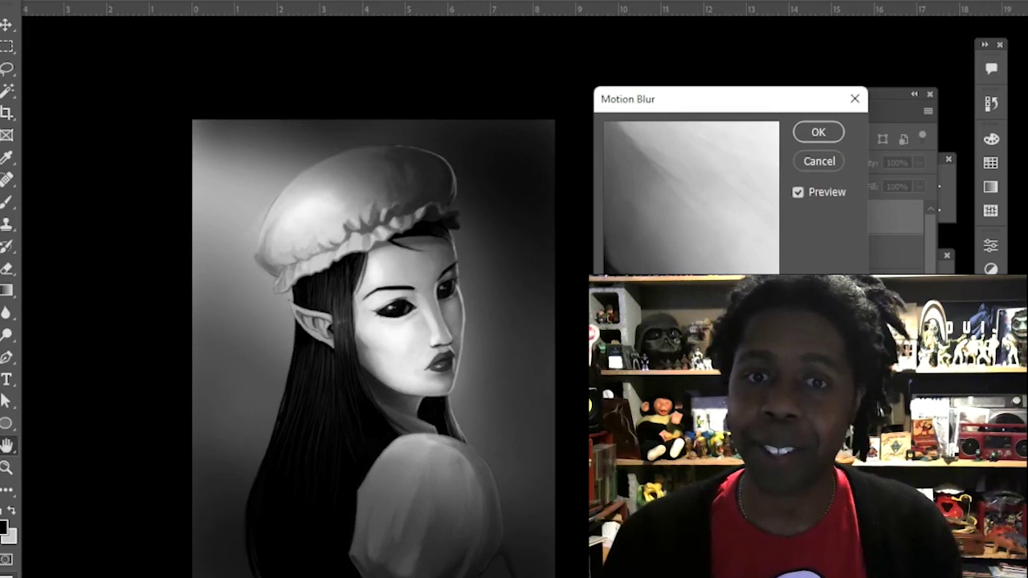
key(Escape)
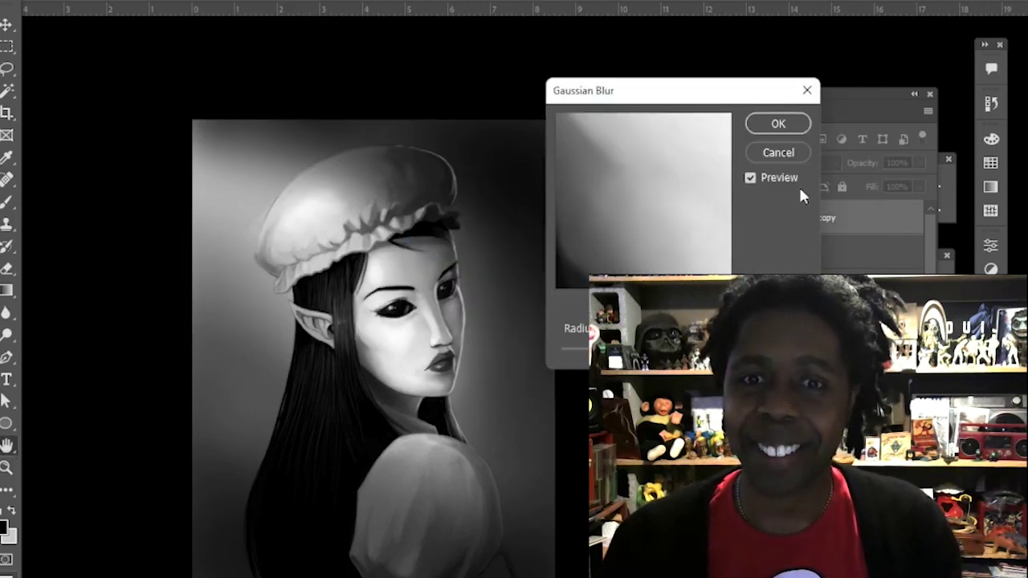
key(Escape)
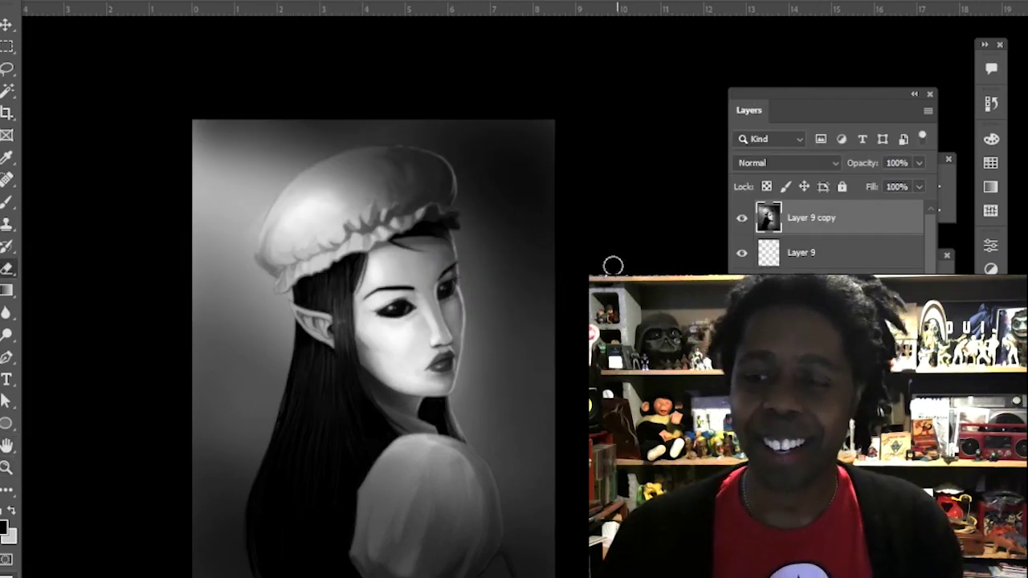
Erase the blurred copy over the face, cap and shoulder with a large soft Eraser, leaving the blur in the outer areas.
mouse_move(379, 191)
mouse_down()
mouse_move(312, 265)
mouse_move(560, 484)
mouse_up()
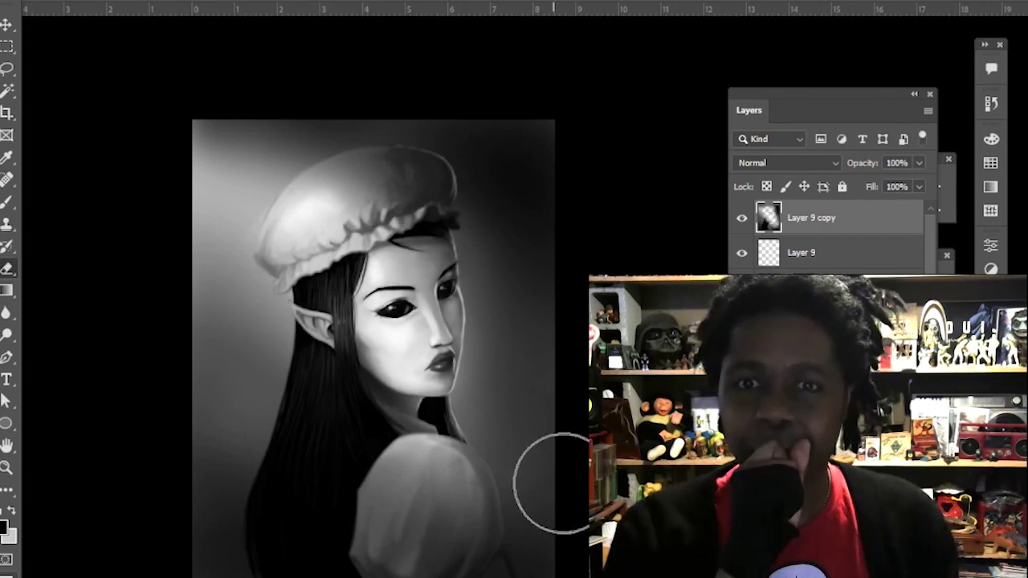
click(12, 471)
click(470, 318)
mouse_move(523, 331)
mouse_down()
mouse_move(507, 391)
mouse_move(532, 413)
mouse_up()
alt+click(501, 410)
click(506, 413)
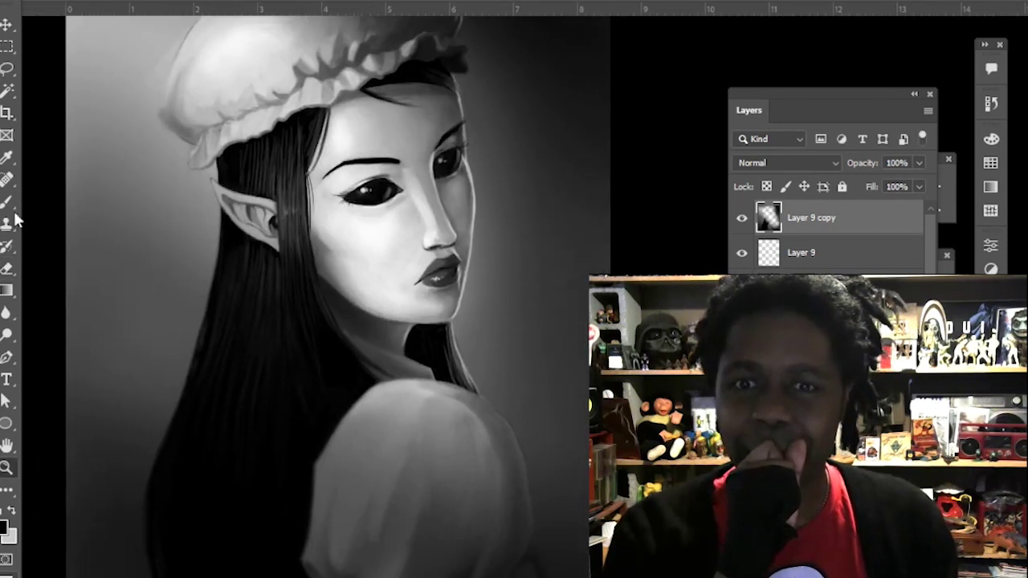
click(8, 269)
drag(560, 298, 572, 343)
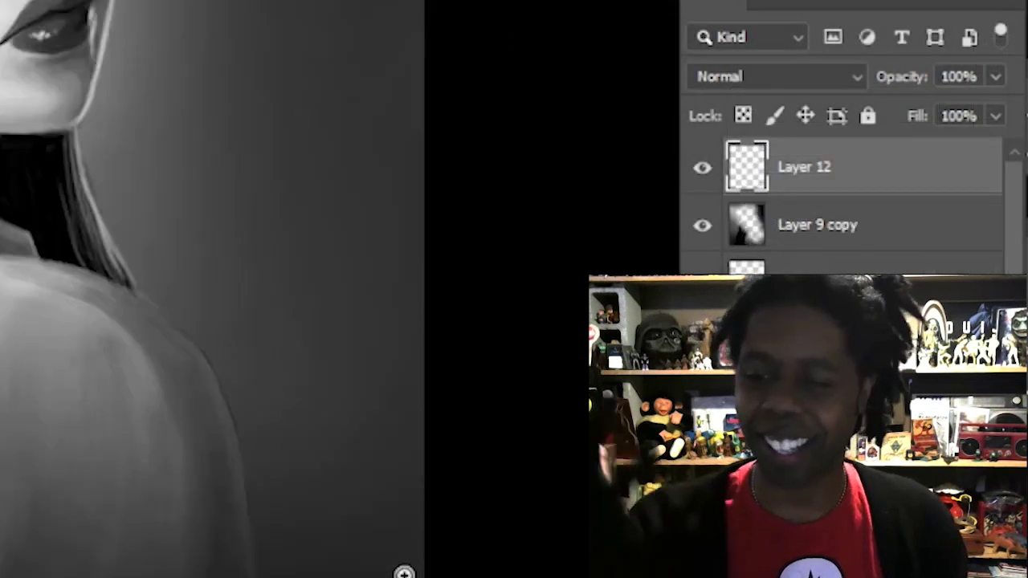
Handwrite the artist's signature with "22-23" beneath it in light grey on a new top layer, in the portrait's lower right corner.
drag(404, 574, 351, 482)
click(351, 482)
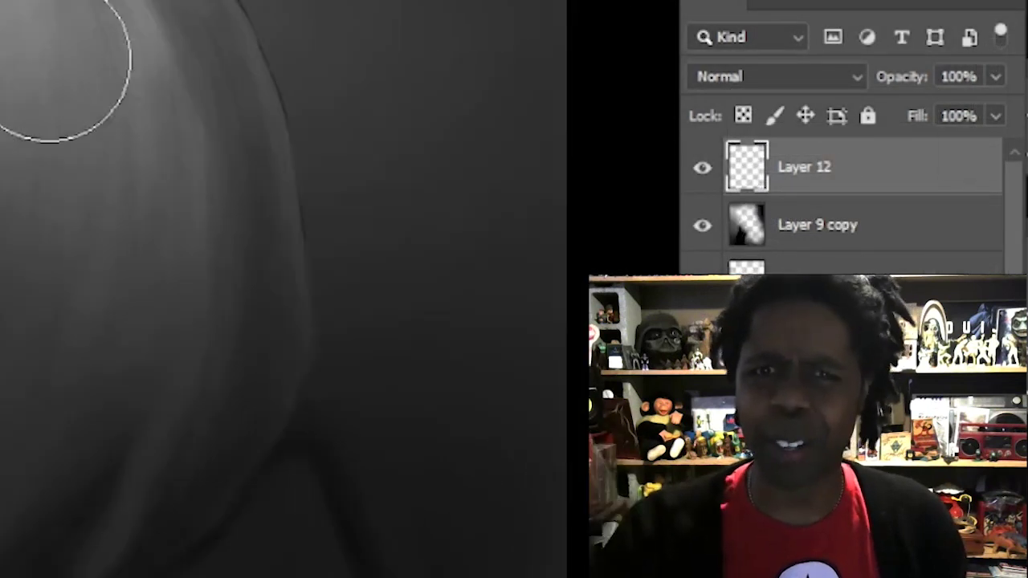
key(F5)
click(892, 29)
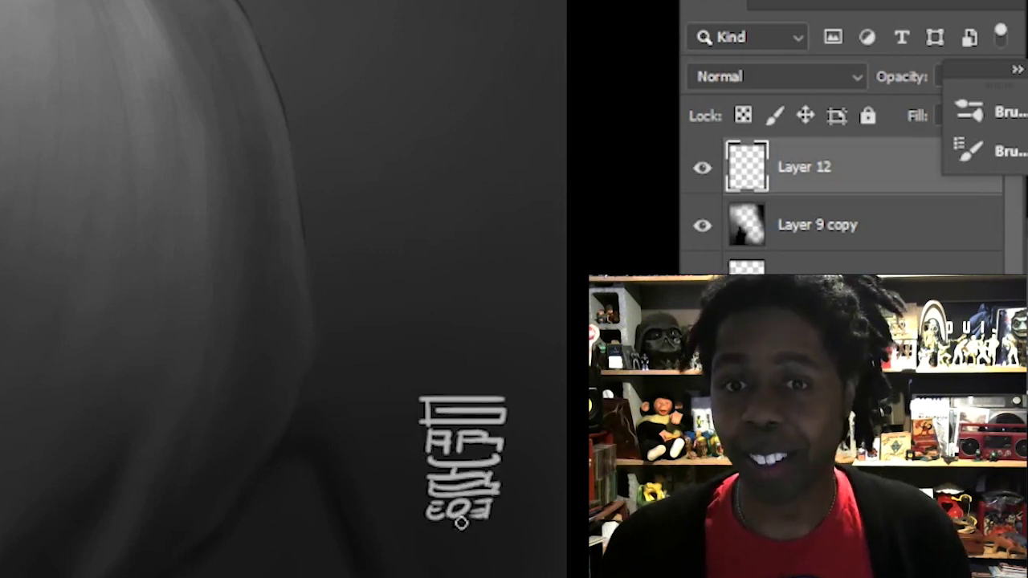
alt+click(463, 393)
ctrl+click(463, 393)
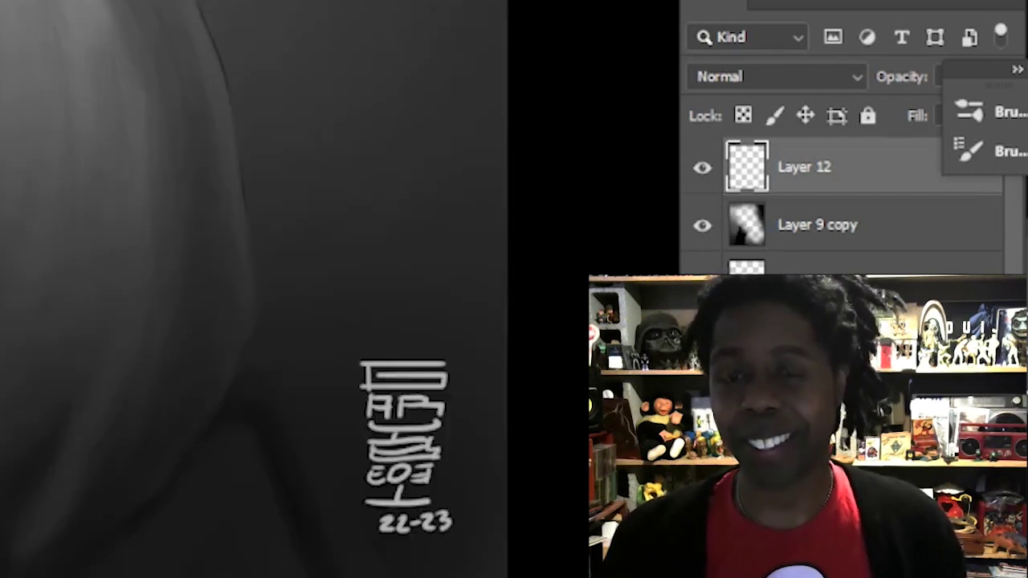
Scale the signature down, reposition it in the portrait's lower right corner and review the finished painting.
key(ctrl+t)
drag(453, 359, 441, 388)
drag(445, 436, 428, 440)
key(Return)
scroll(433, 450, down, 3)
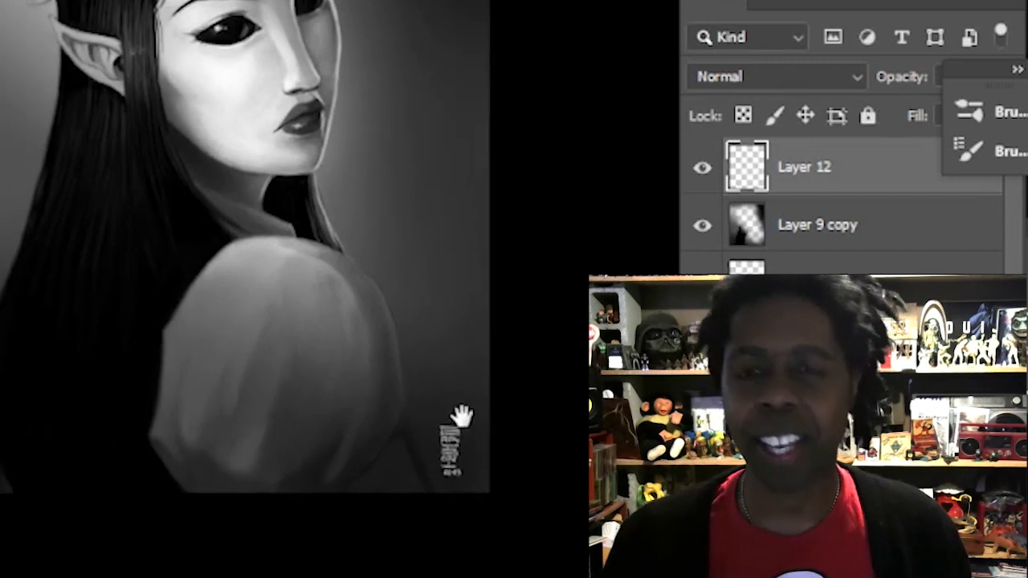
scroll(459, 413, up, 3)
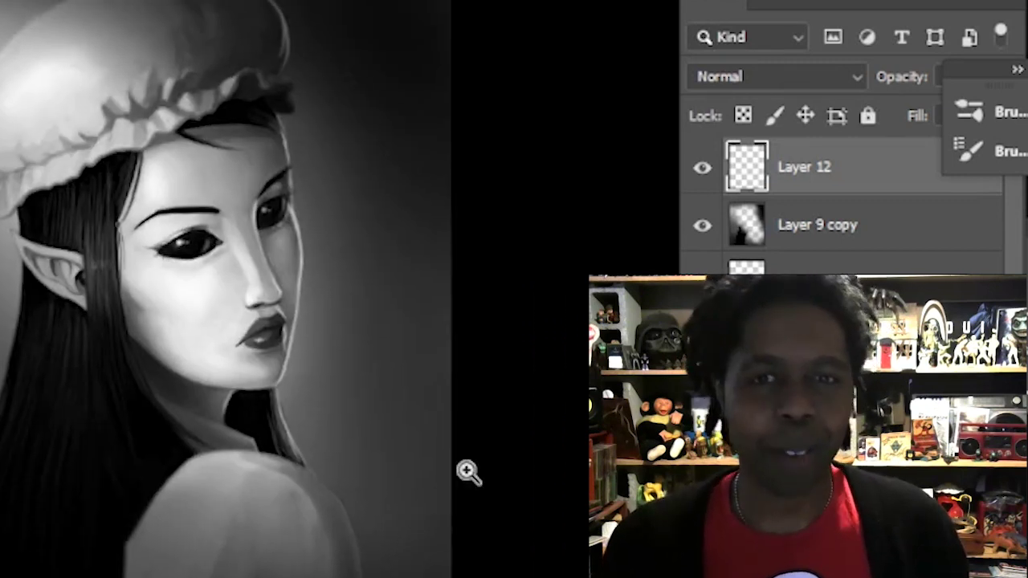